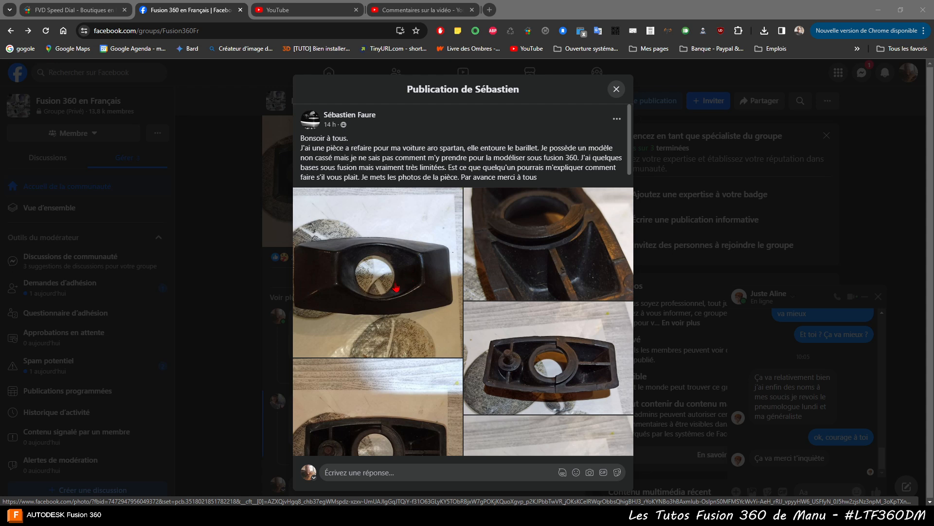
# - Review the photos of the car part in the Facebook post alongside the dimensioned hand drawing "Plan Piece auto barilet.jpg"
pyautogui.scroll(-2, 395, 288)
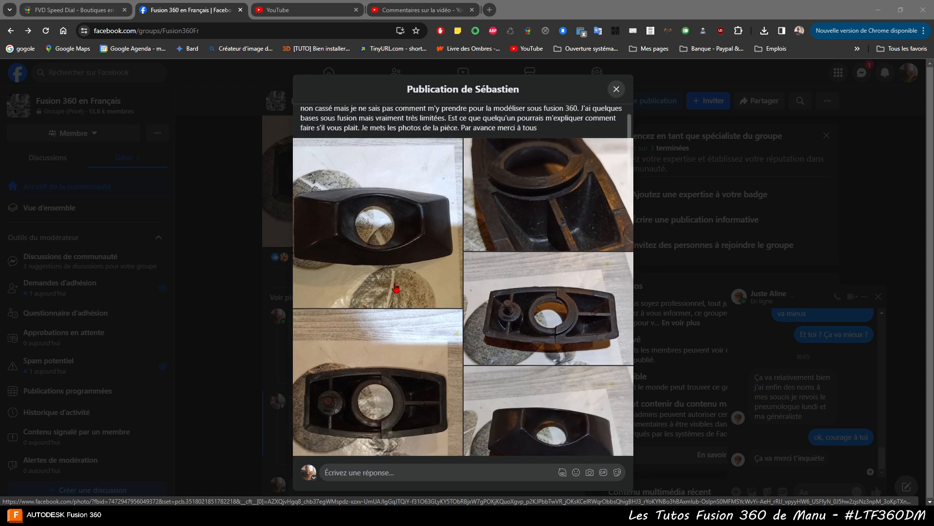
pyautogui.scroll(1, 395, 287)
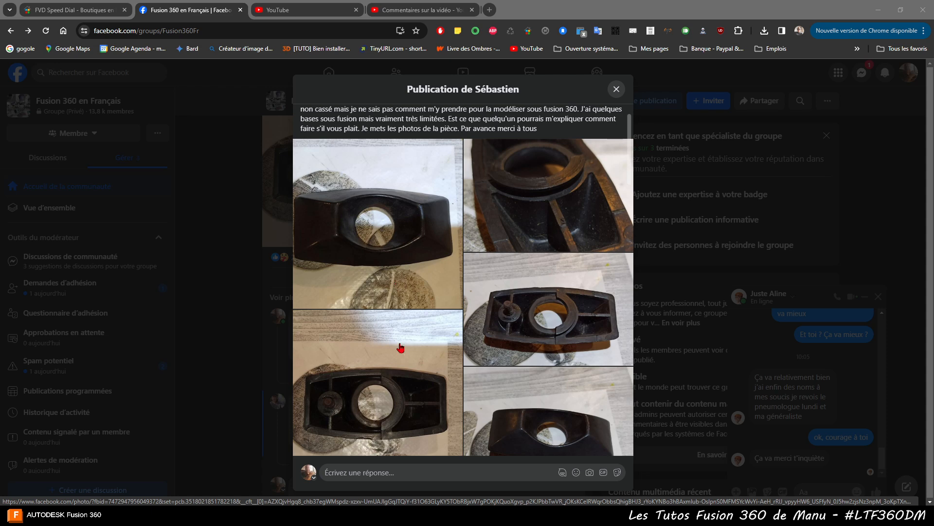
pyautogui.hotkey('alt', 'Tab')
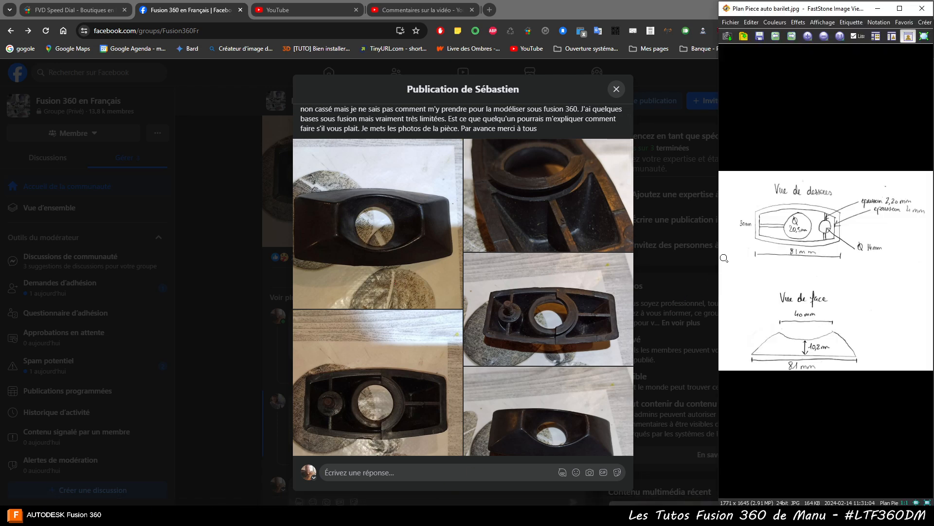
pyautogui.moveTo(719, 262); pyautogui.dragTo(640, 287)
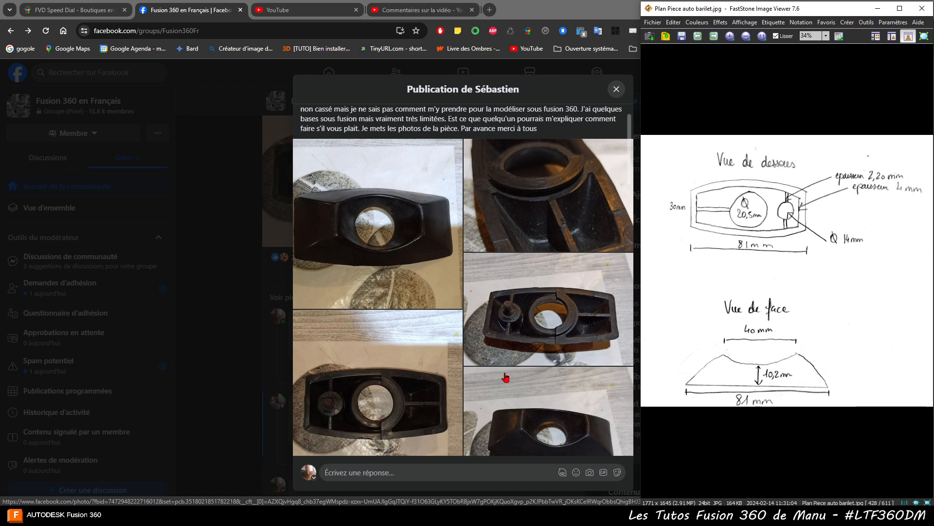
# - Switch to Fusion 360 and examine the underside of the finished part model, comparing it with the reference photos and drawing
pyautogui.click(414, 475)
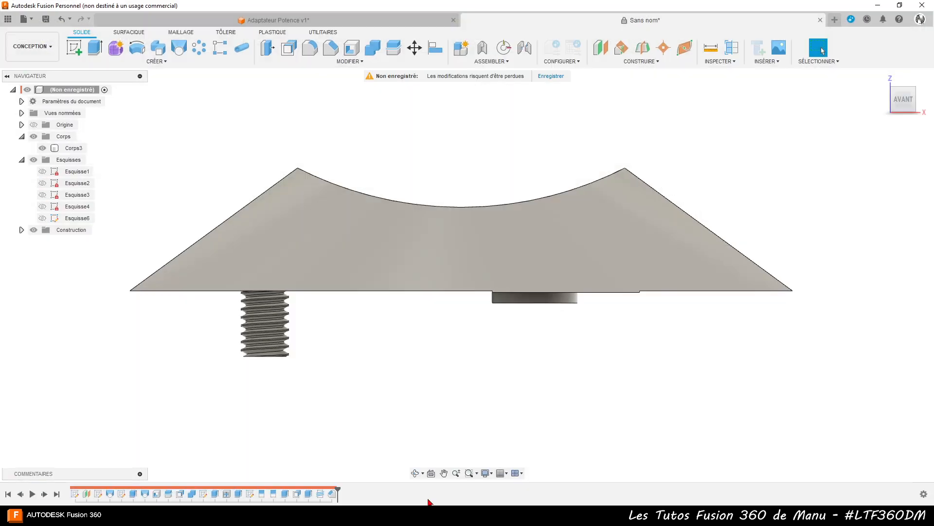
pyautogui.keyDown('shift'); pyautogui.moveTo(590, 346); pyautogui.dragTo(530, 249, button='middle'); pyautogui.keyUp('shift')
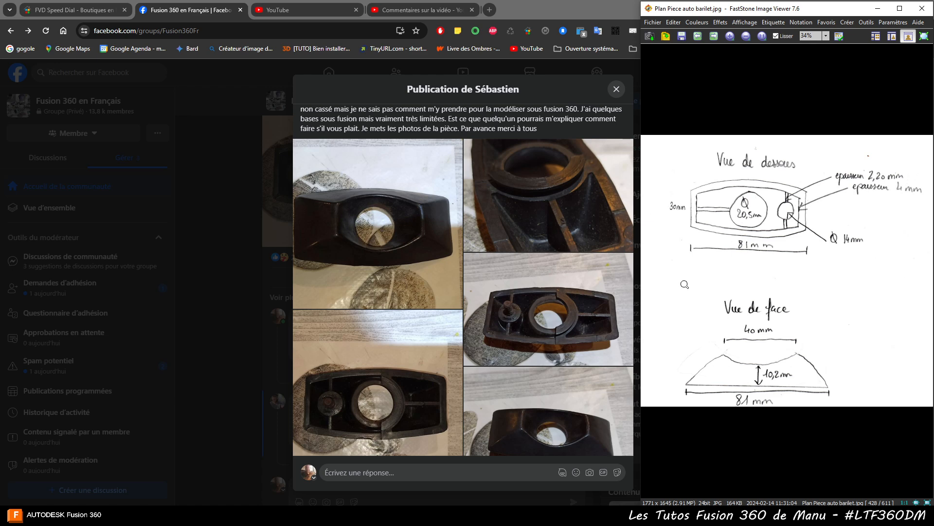
pyautogui.hotkey('alt', 'Tab')
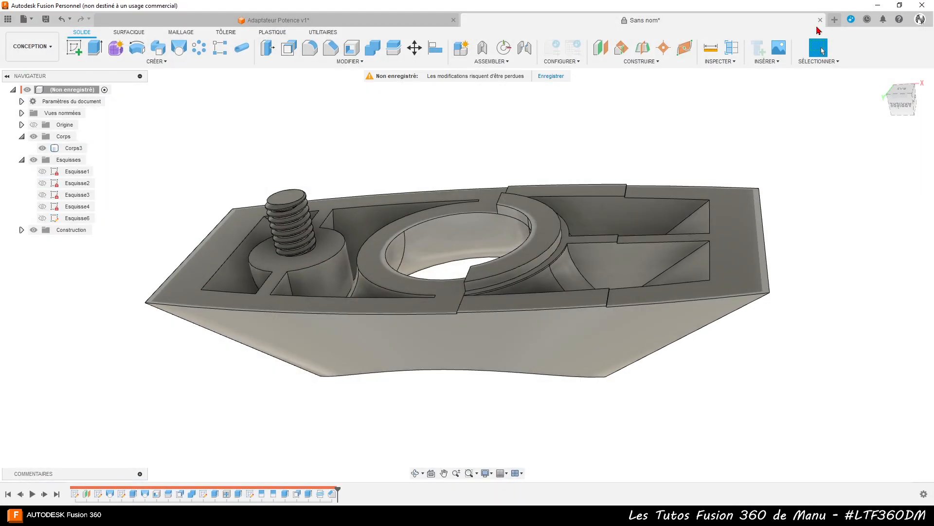
# - Create a new design and start a sketch on the horizontal XY plane
pyautogui.click(834, 22)
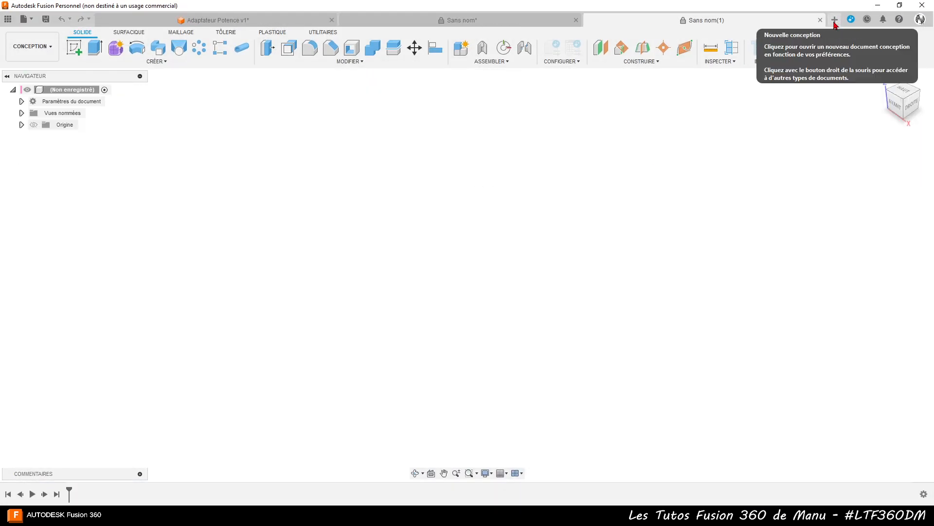
pyautogui.click(75, 48)
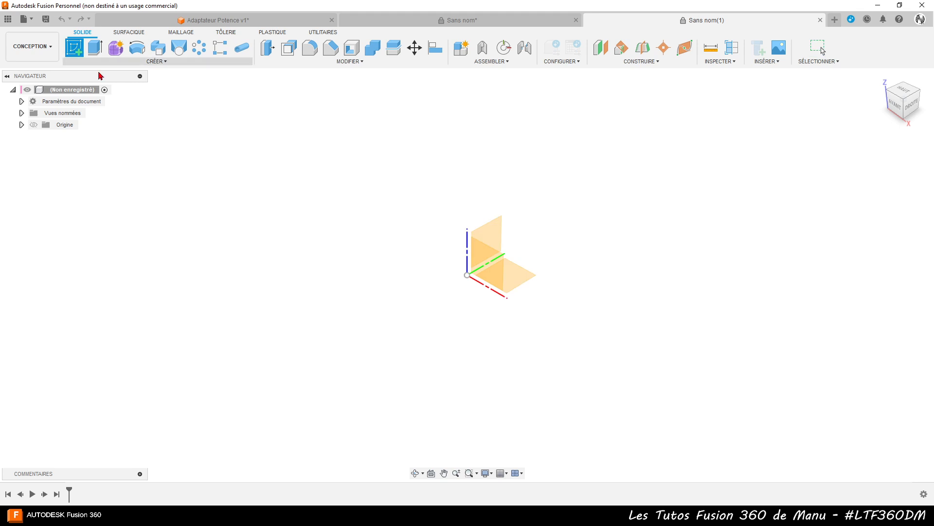
pyautogui.click(526, 280)
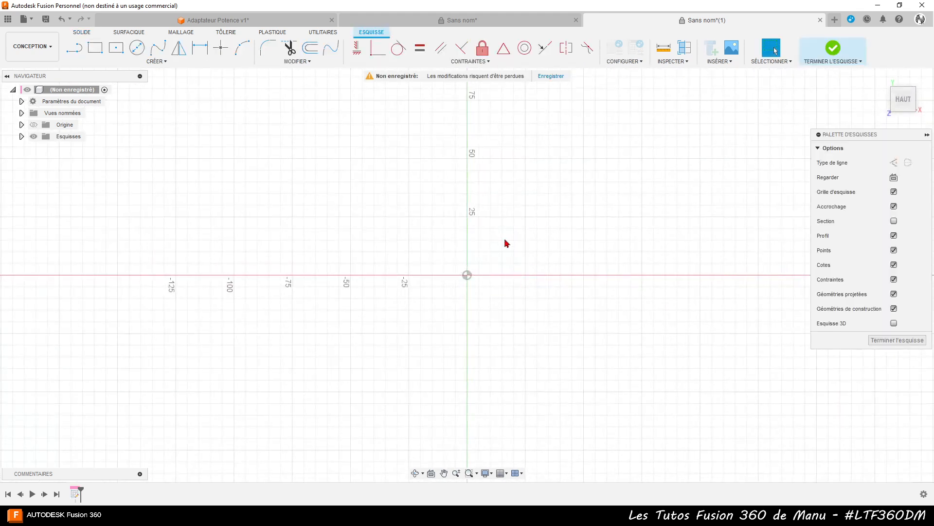
# - Draw a center rectangle on the origin, 81 mm wide and 30 mm high
pyautogui.scroll(2, 506, 243)
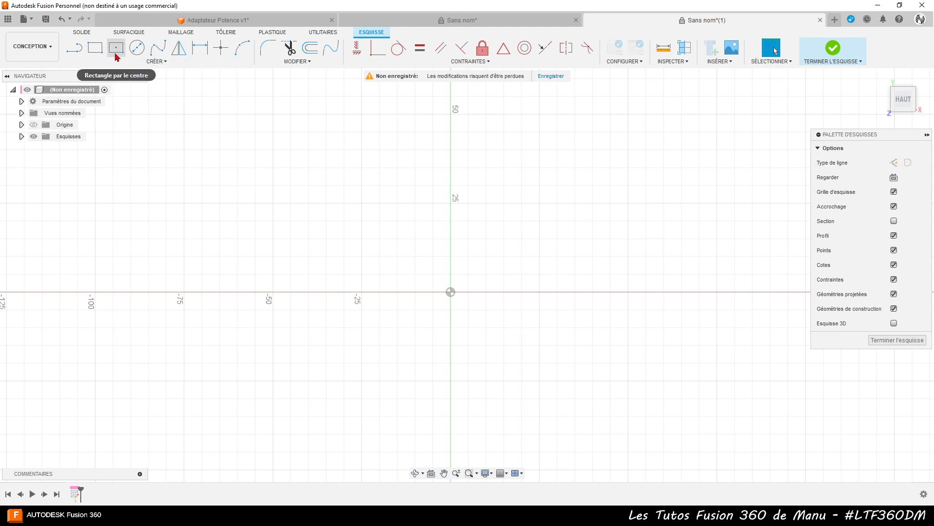
pyautogui.click(155, 61)
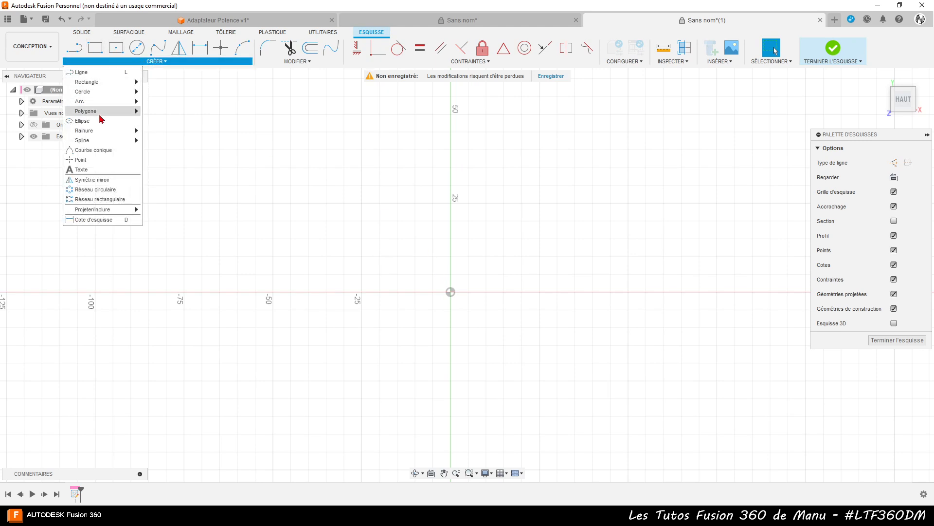
pyautogui.moveTo(108, 82)
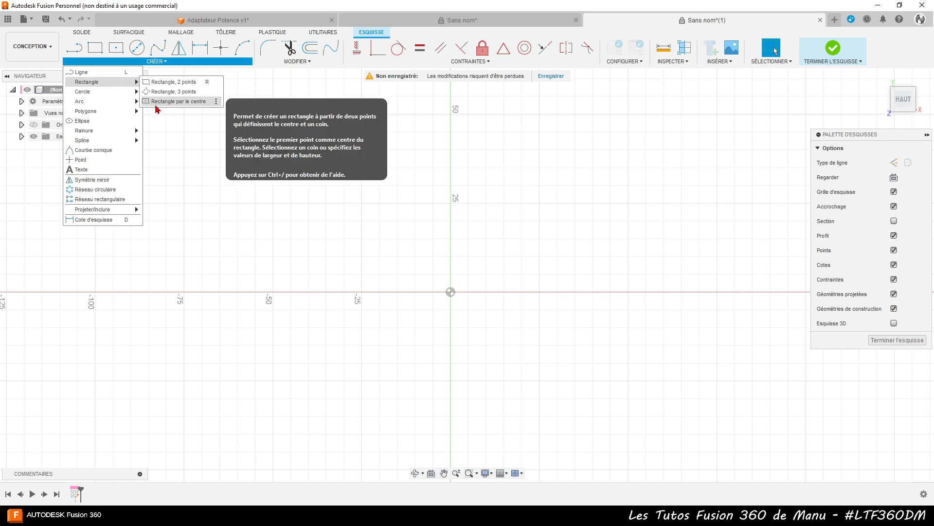
pyautogui.click(173, 103)
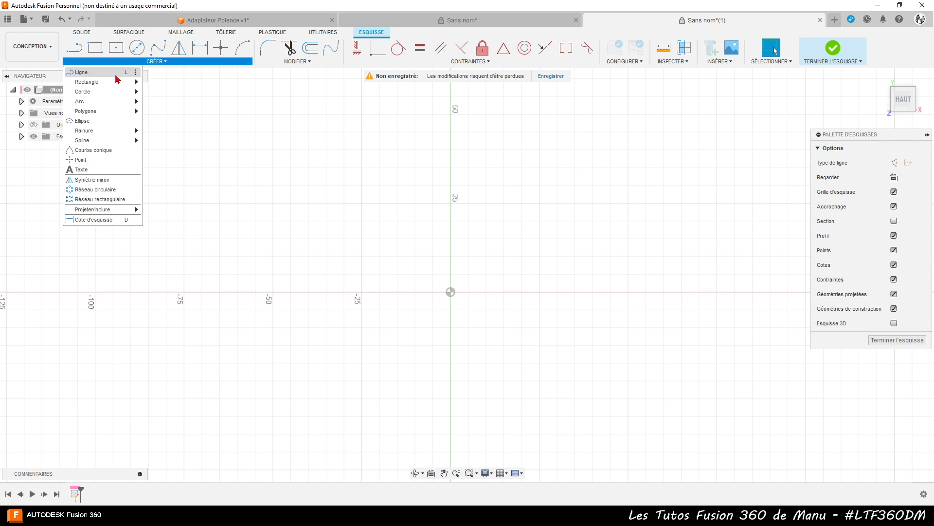
pyautogui.moveTo(117, 84)
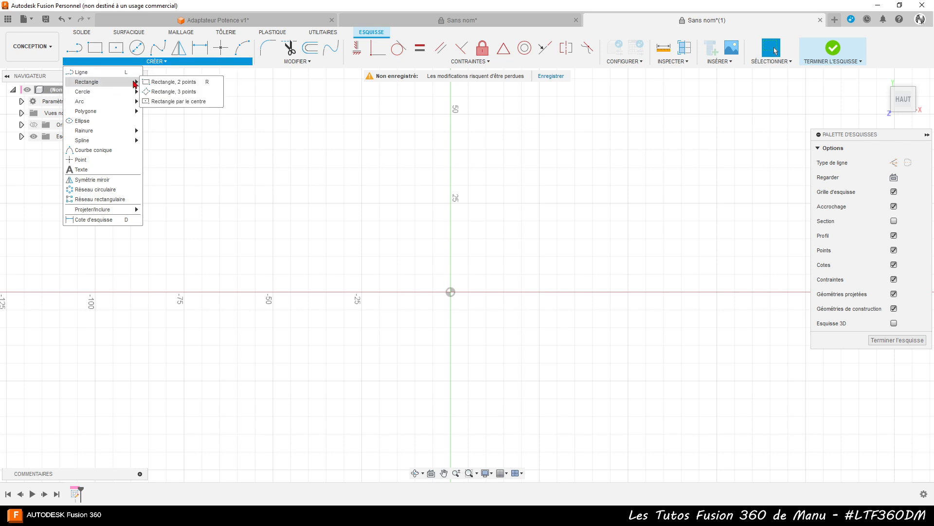
pyautogui.click(163, 102)
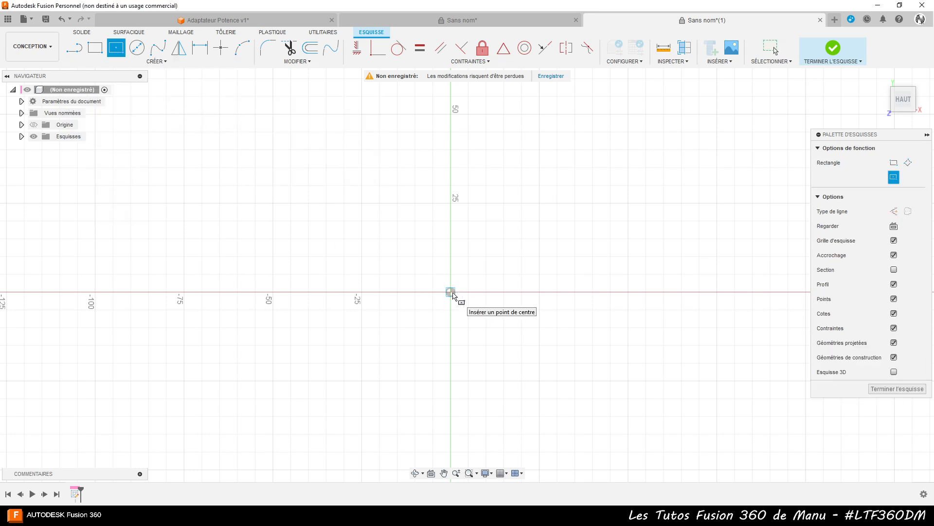
pyautogui.click(451, 292)
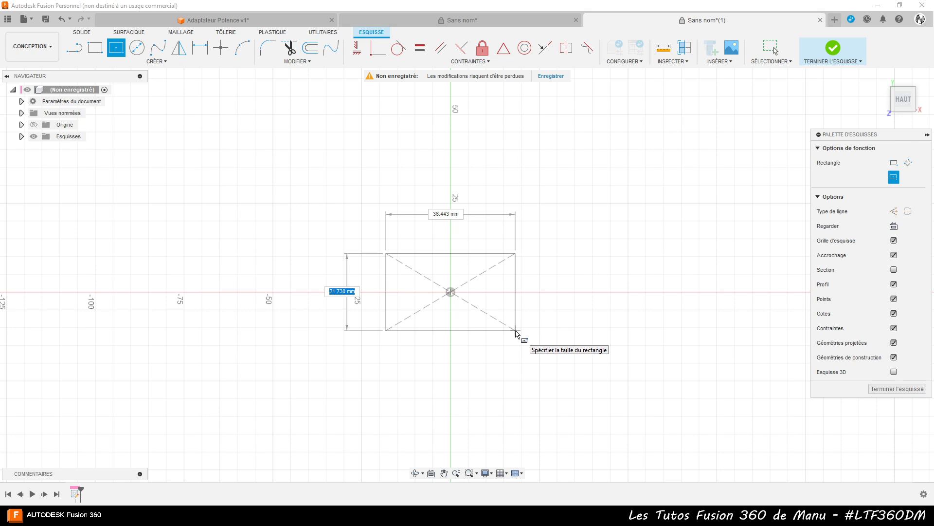
pyautogui.write('30')
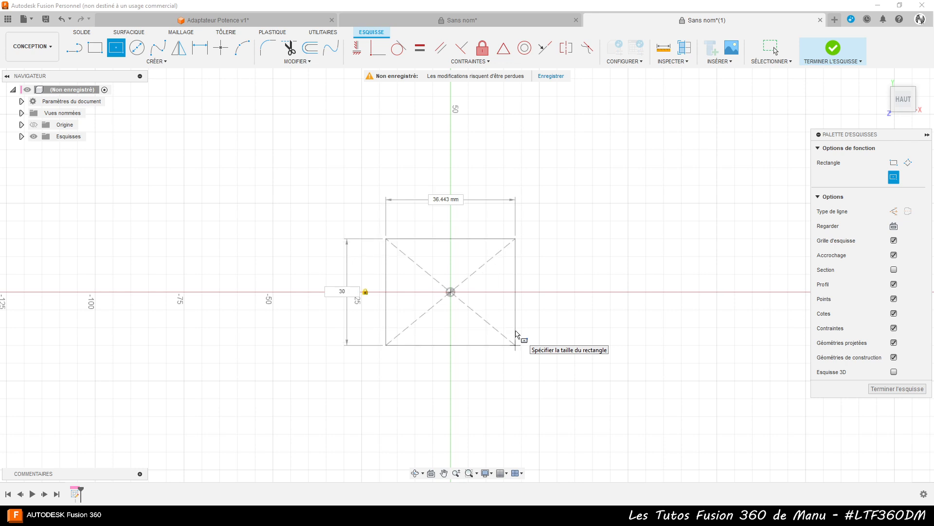
pyautogui.press('Tab')
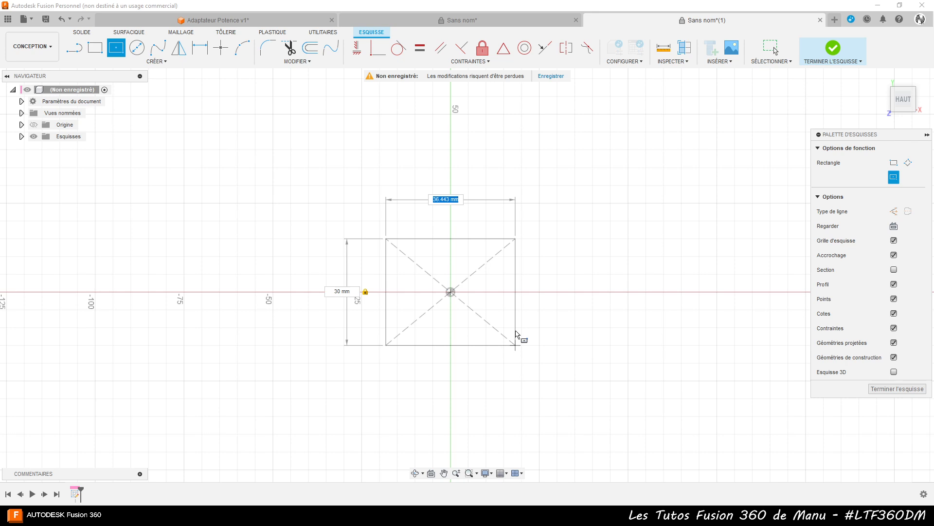
pyautogui.write('81')
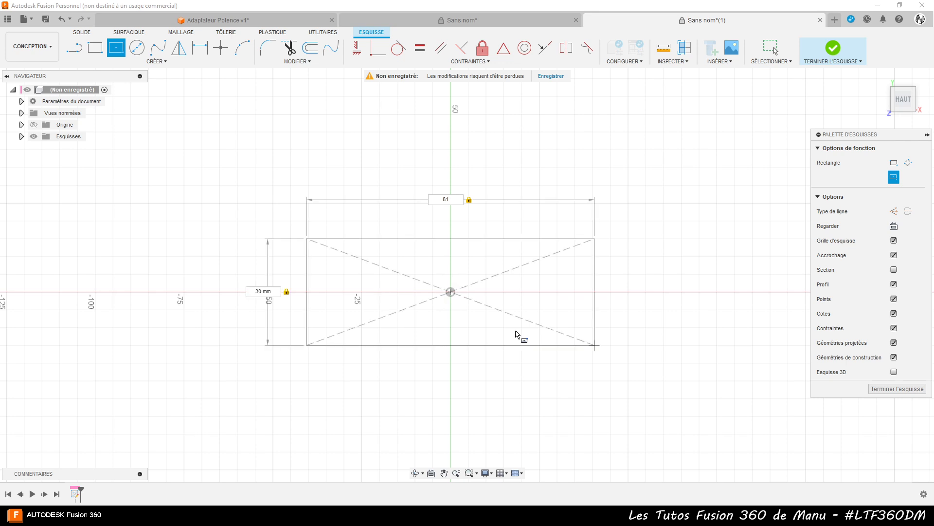
pyautogui.press('Return')
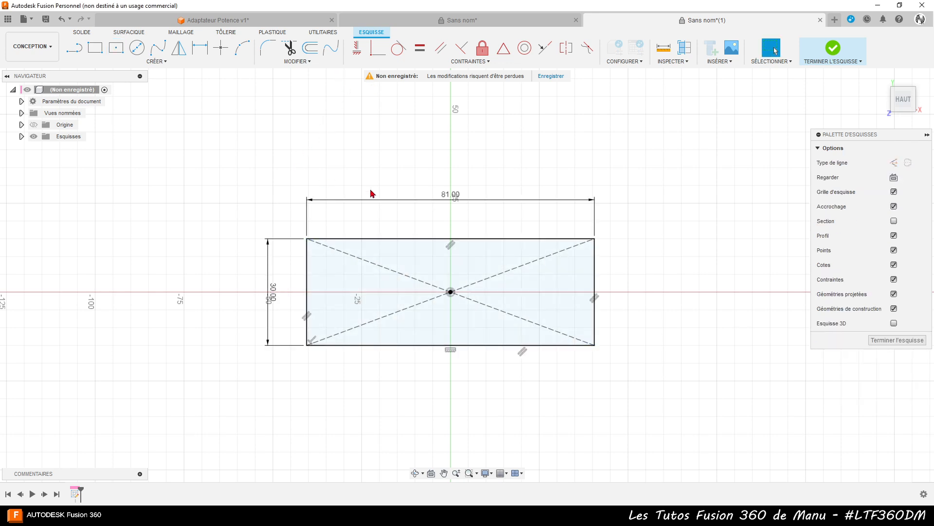
# - Convert the two long horizontal sides of the rectangle to construction lines
pyautogui.scroll(2, 383, 239)
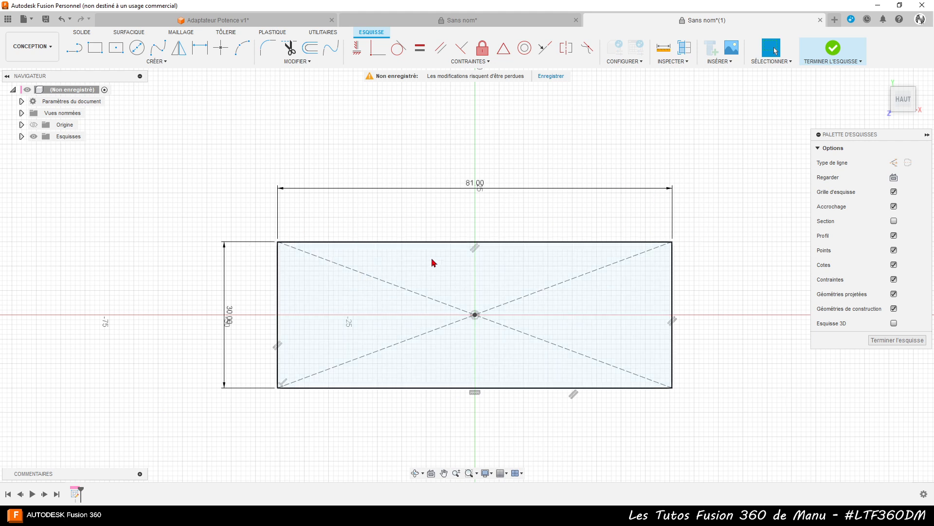
pyautogui.click(533, 243)
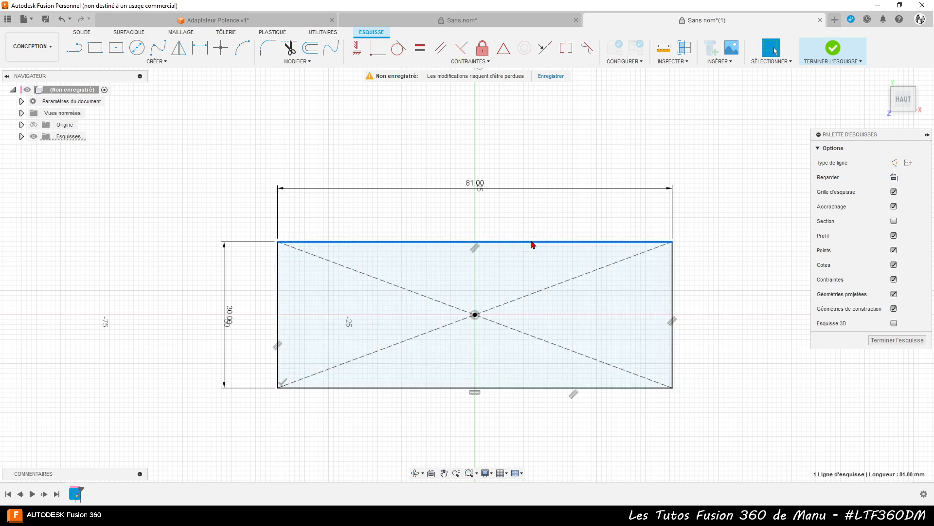
pyautogui.keyDown('ctrl'); pyautogui.click(536, 388); pyautogui.keyUp('ctrl')
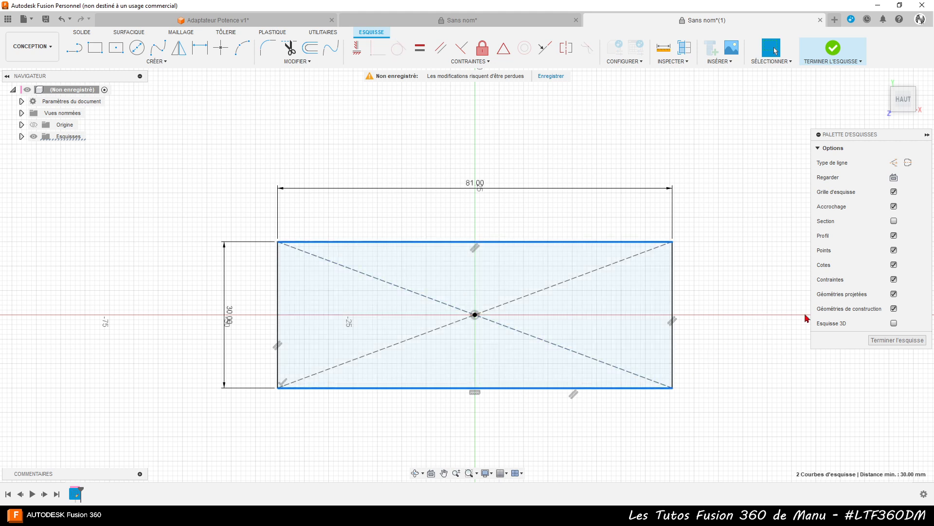
pyautogui.press('x')
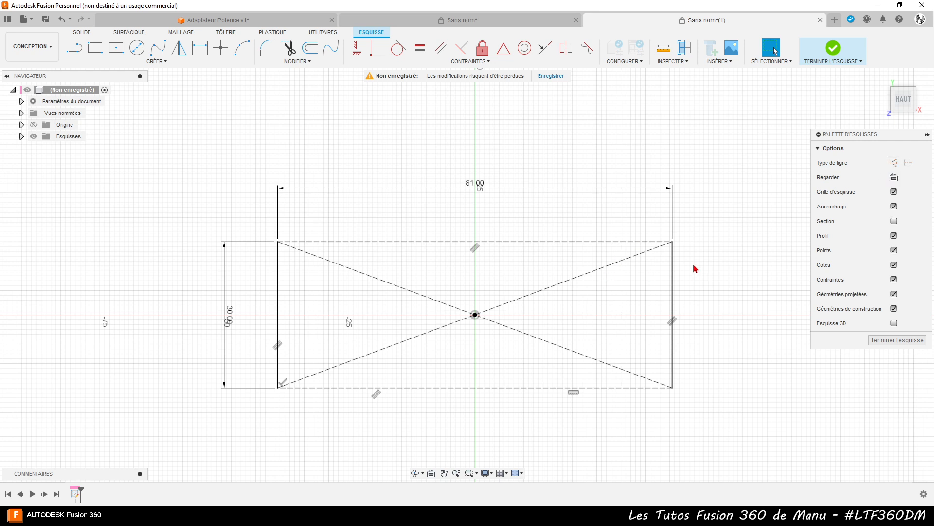
# - Draw a horizontal line from the origin to the midpoint of the rectangle's left side and convert it to a construction line
pyautogui.click(74, 47)
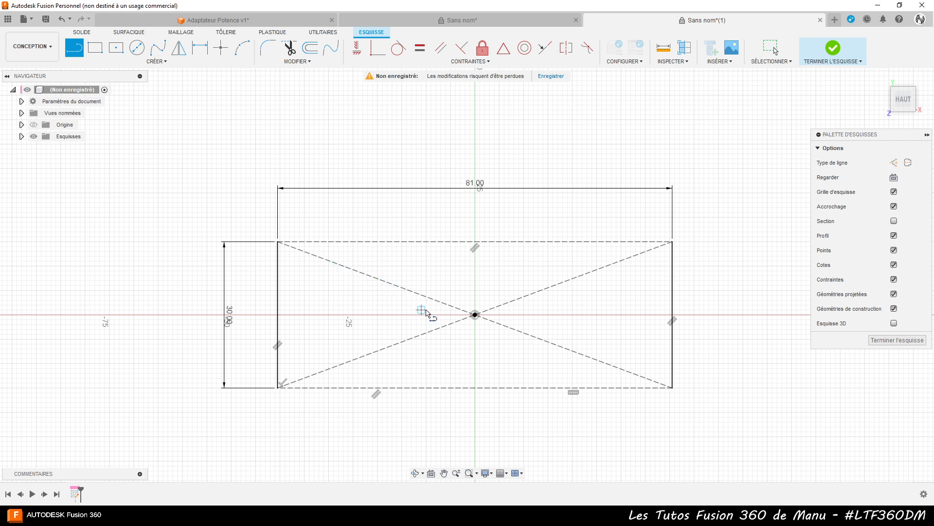
pyautogui.click(475, 314)
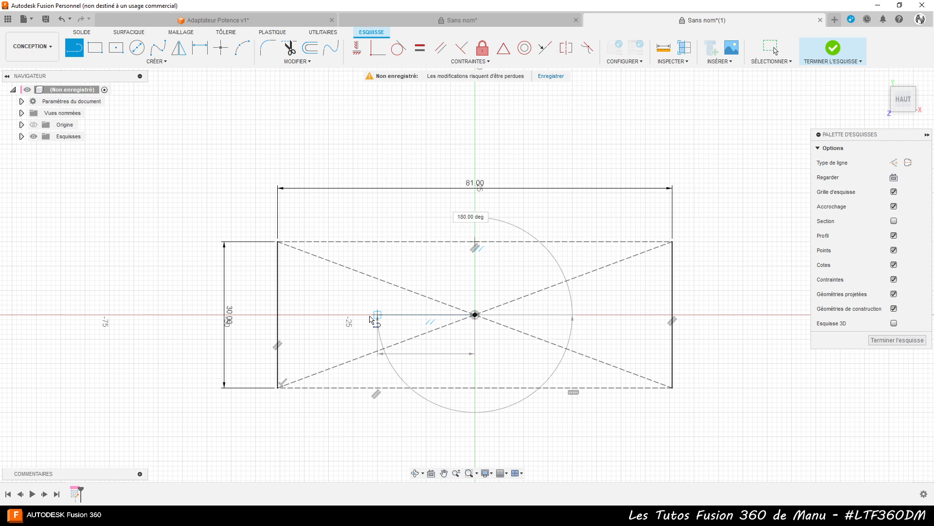
pyautogui.doubleClick(280, 316)
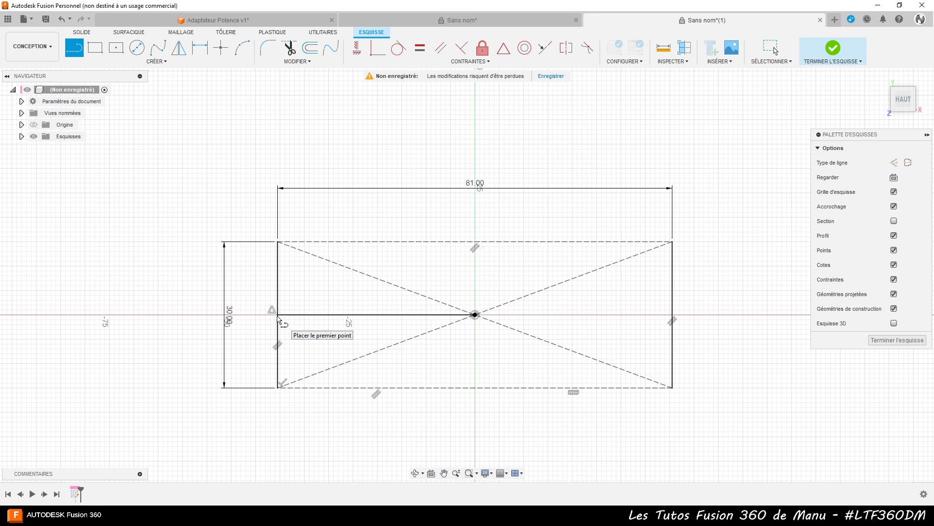
pyautogui.press('Escape')
pyautogui.click(327, 318)
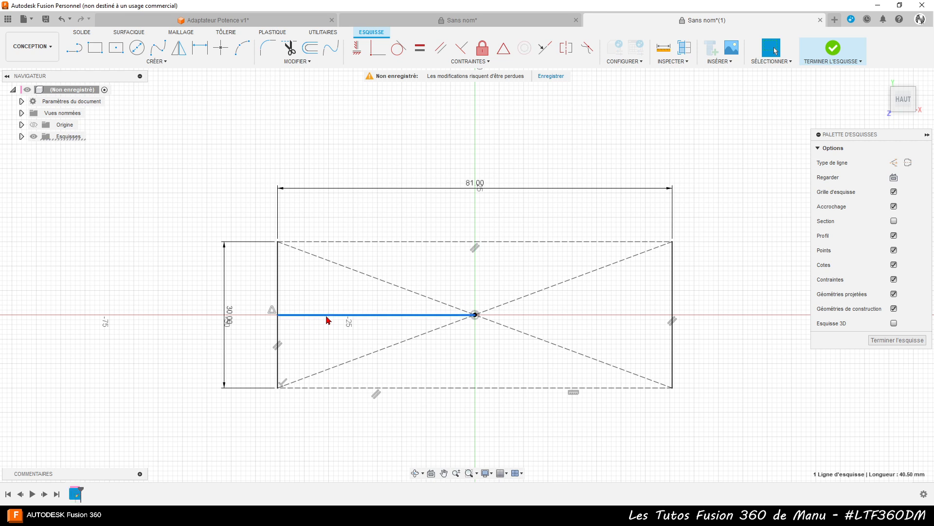
pyautogui.press('x')
pyautogui.click(263, 418)
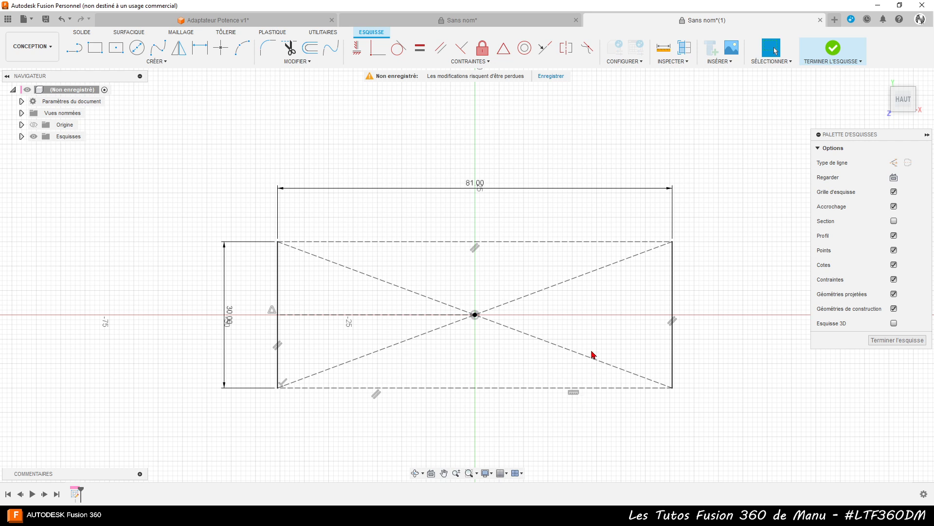
# - Draw a circle with a diameter of 20.5 mm centered on the origin
pyautogui.click(137, 48)
pyautogui.click(475, 314)
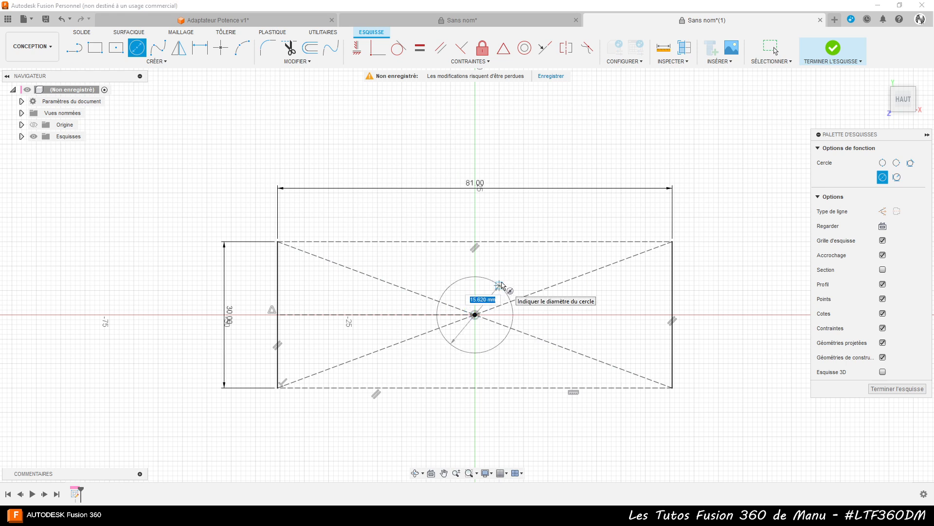
pyautogui.write('20.5')
pyautogui.press('Return')
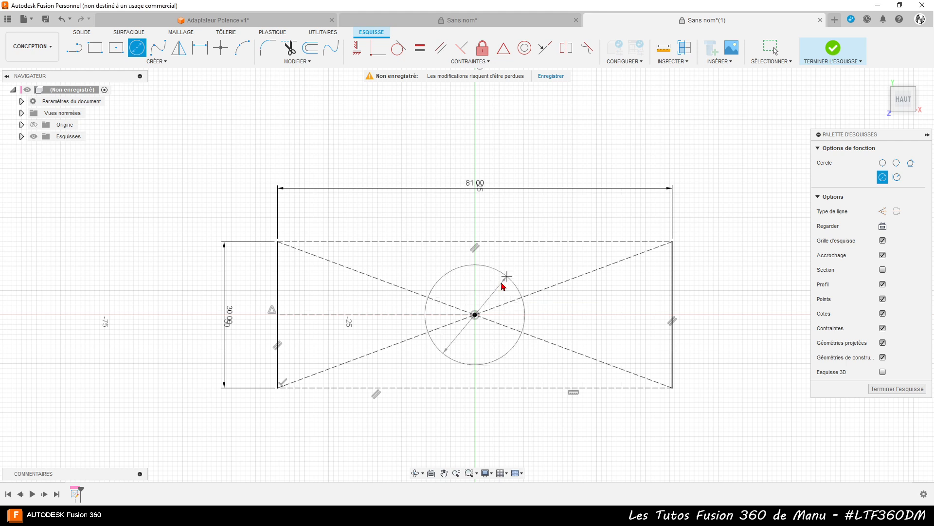
pyautogui.press('Escape')
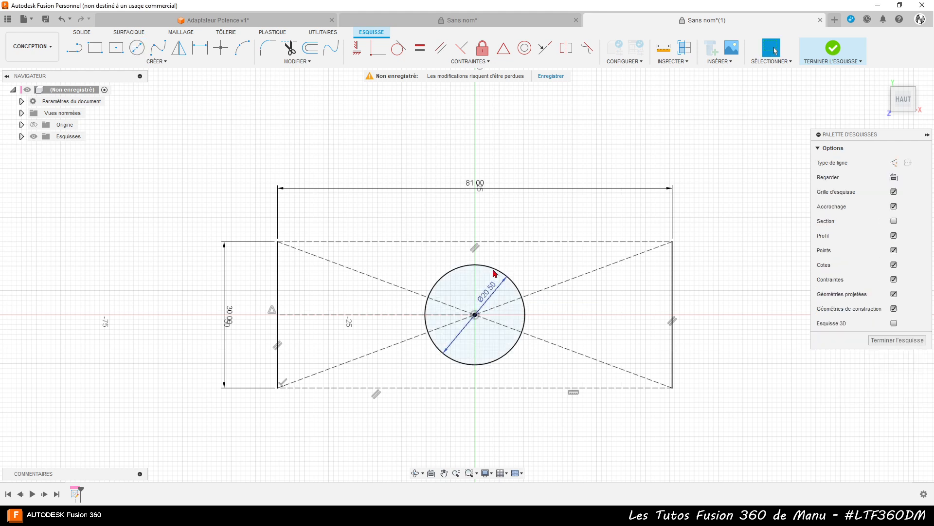
# - Draw a three-point arc between the rectangle's two upper corners, bulging about 5 mm above the upper construction line
pyautogui.click(243, 51)
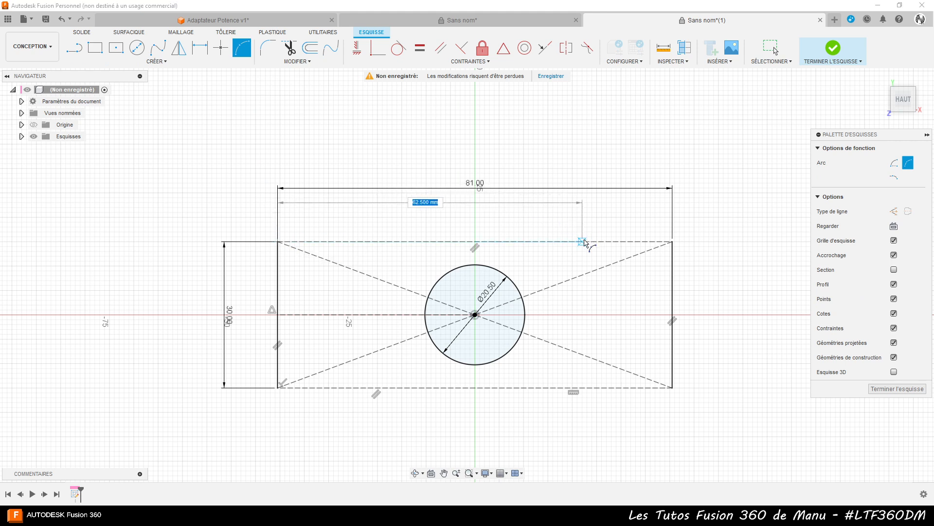
pyautogui.click(673, 241)
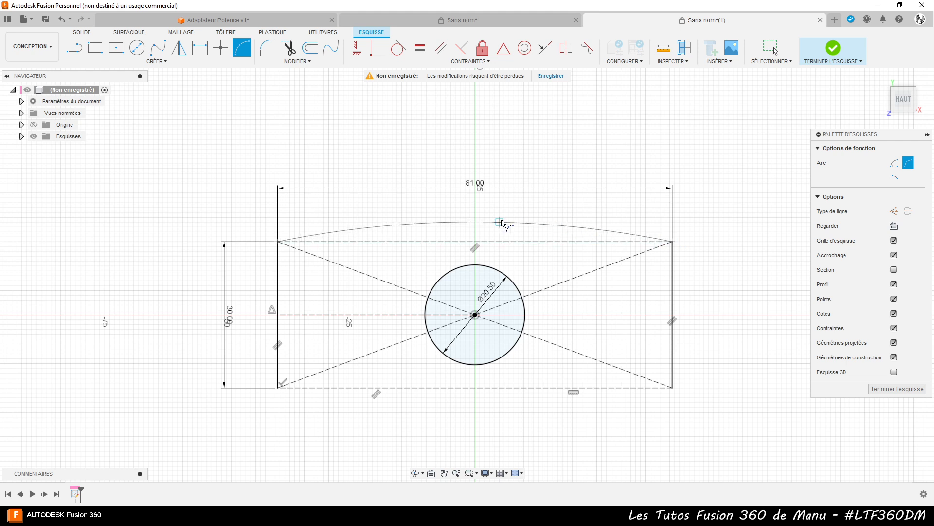
pyautogui.click(478, 219)
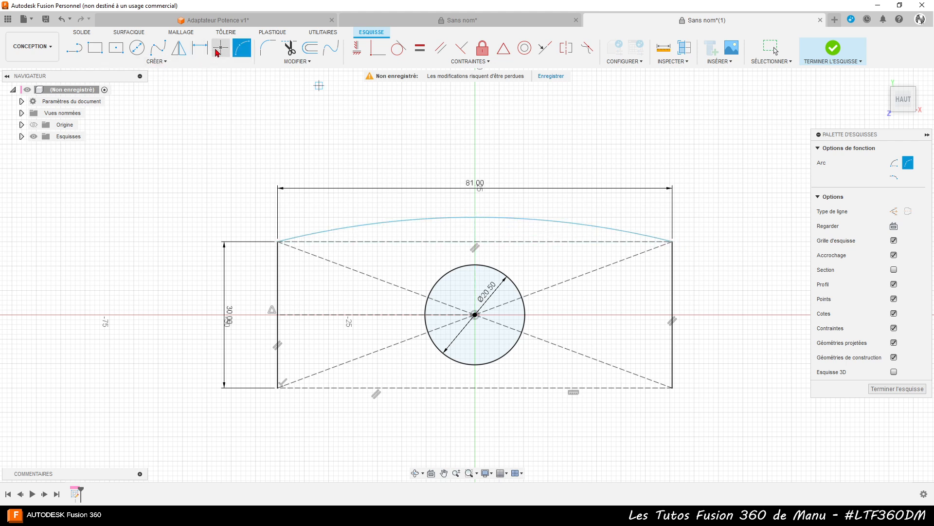
pyautogui.click(165, 65)
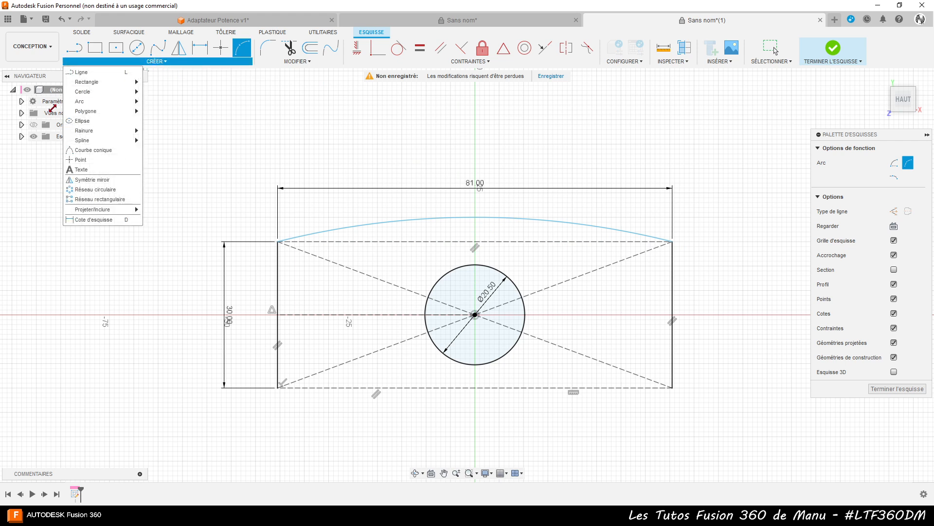
pyautogui.moveTo(105, 103)
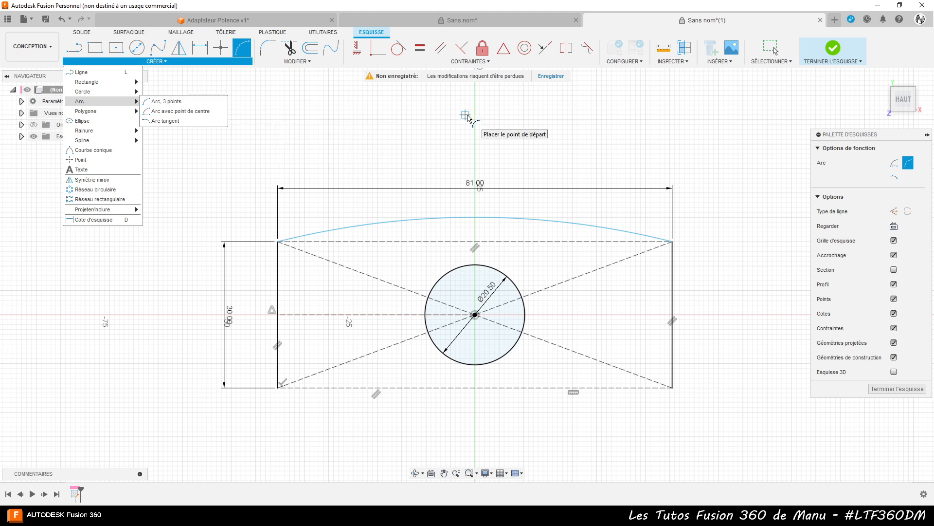
pyautogui.press('Escape')
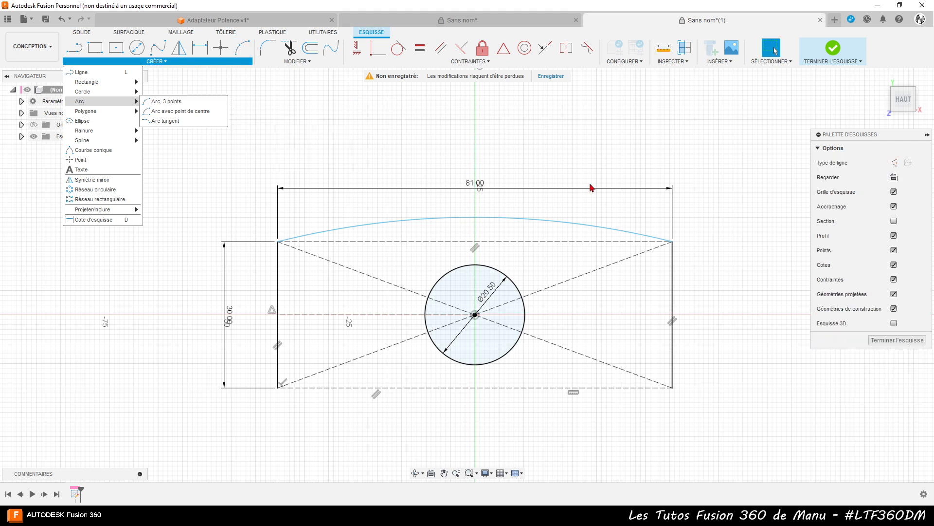
# - Mirror the upper arc about the horizontal construction line through the origin
pyautogui.click(508, 221)
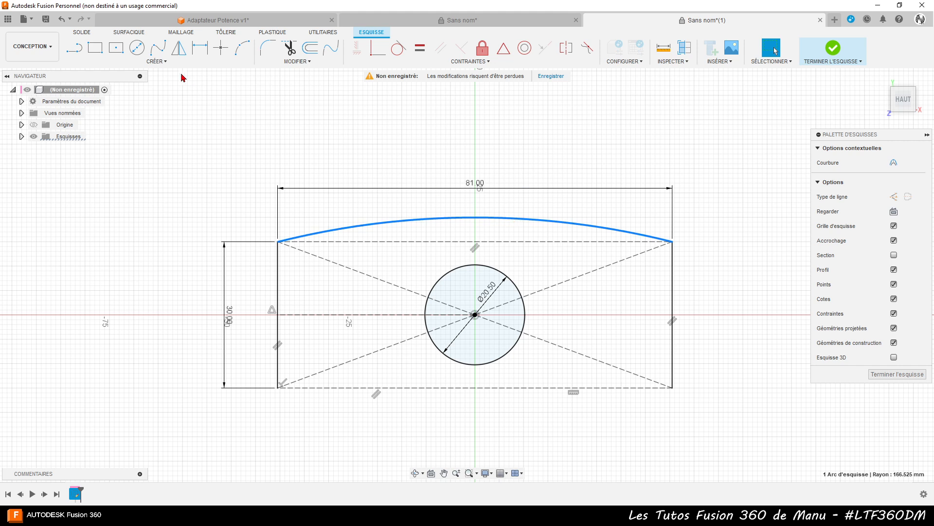
pyautogui.click(179, 49)
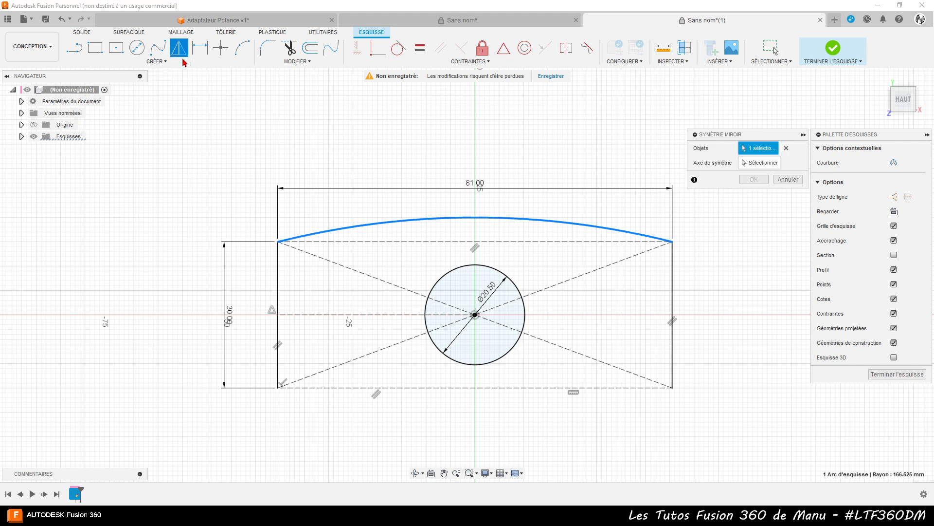
pyautogui.click(760, 164)
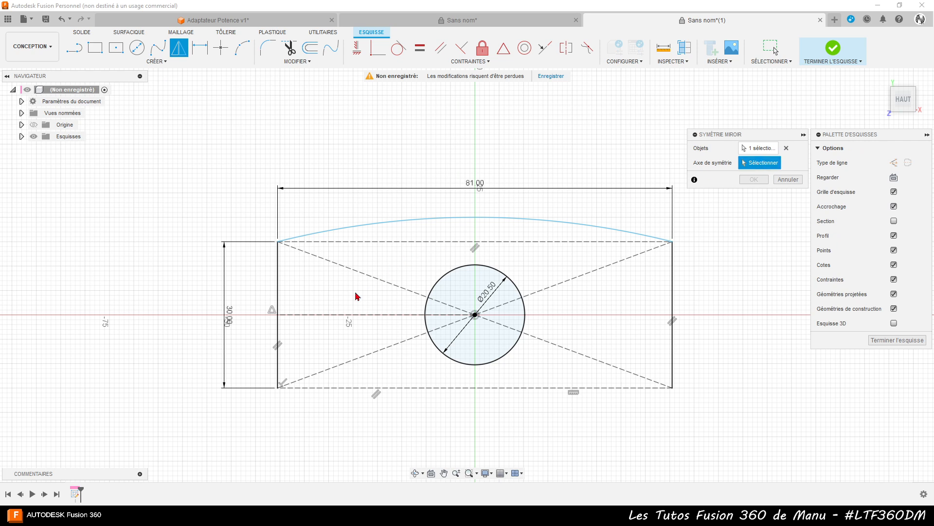
pyautogui.click(372, 317)
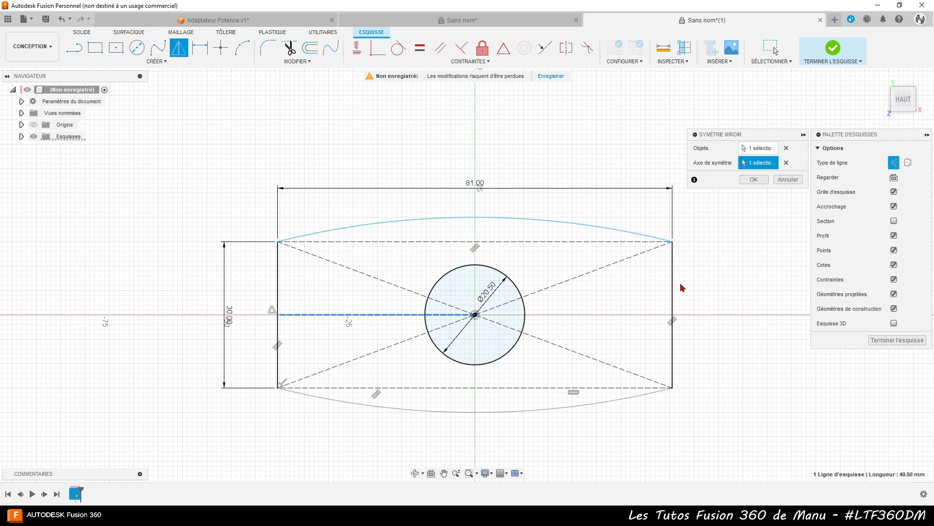
pyautogui.click(754, 180)
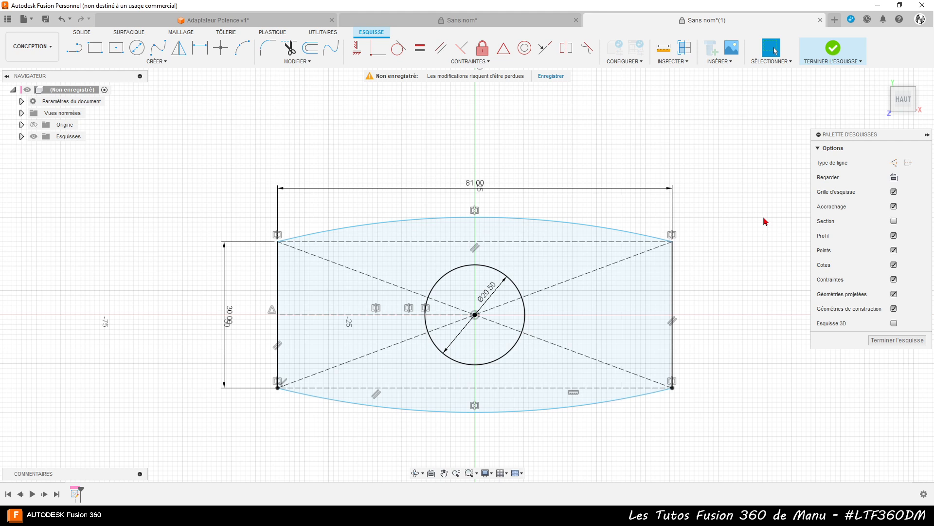
# - Dimension the overall height between the tangents of the upper and lower arcs at 40 mm
pyautogui.rightClick(486, 222)
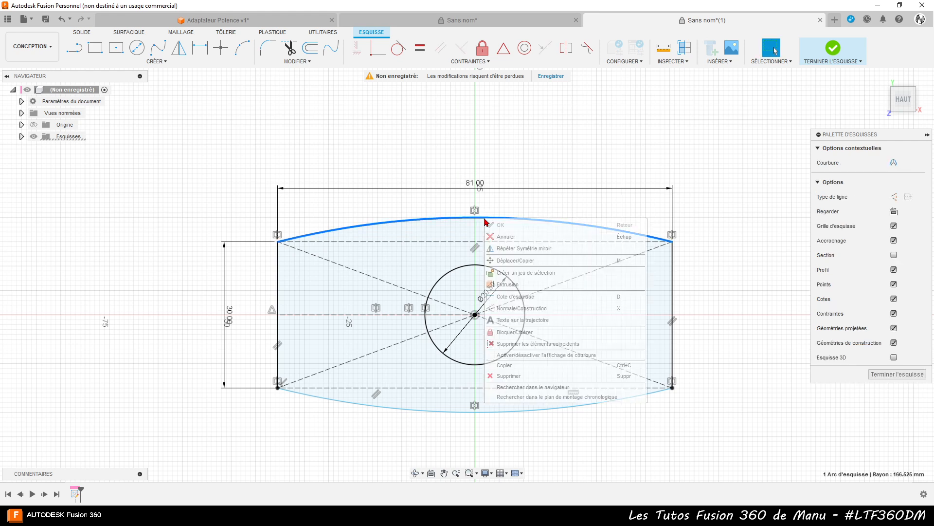
pyautogui.press('Escape')
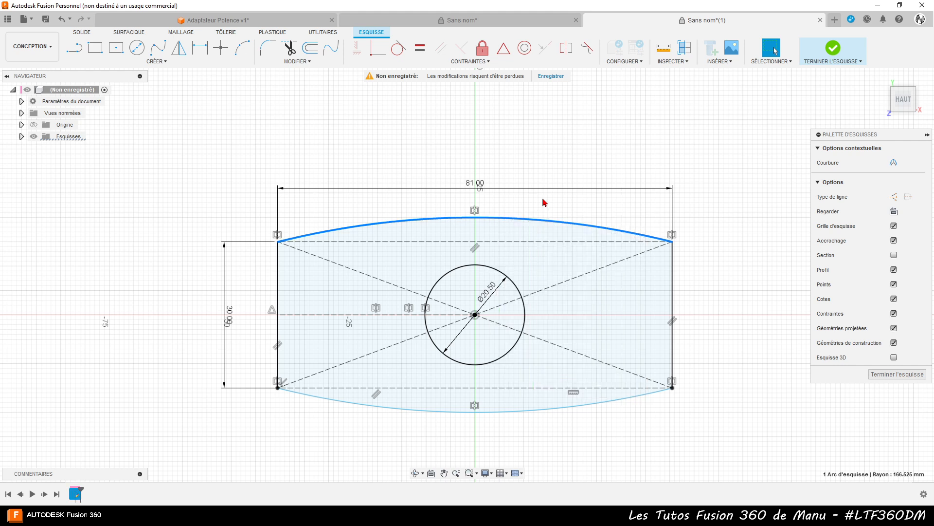
pyautogui.click(545, 202)
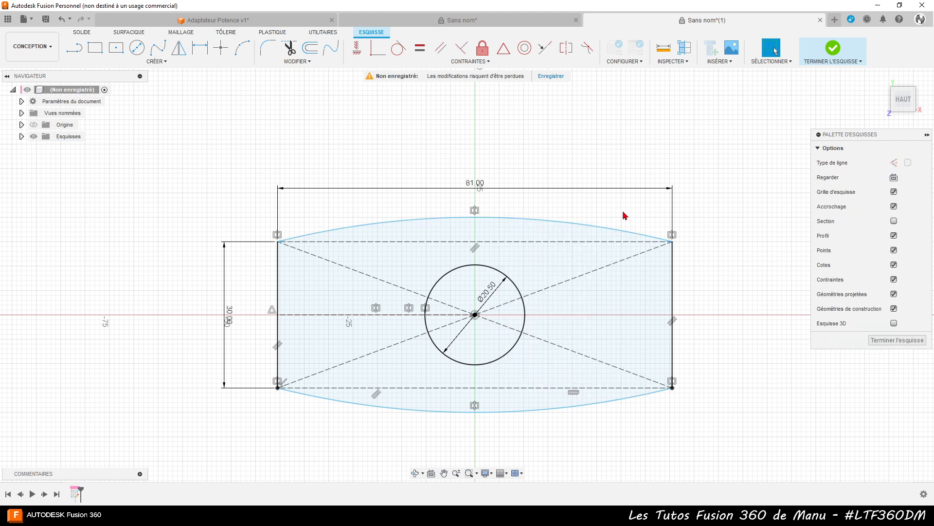
pyautogui.press('d')
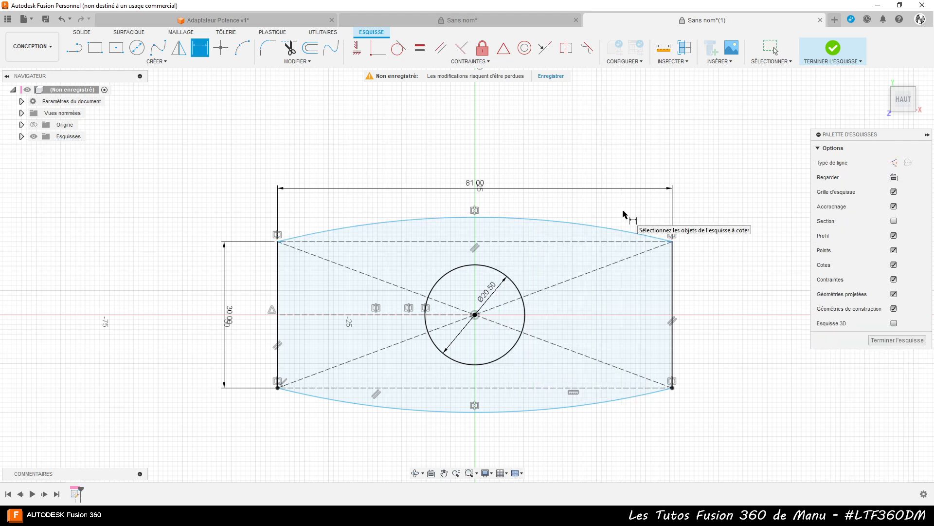
pyautogui.rightClick(498, 222)
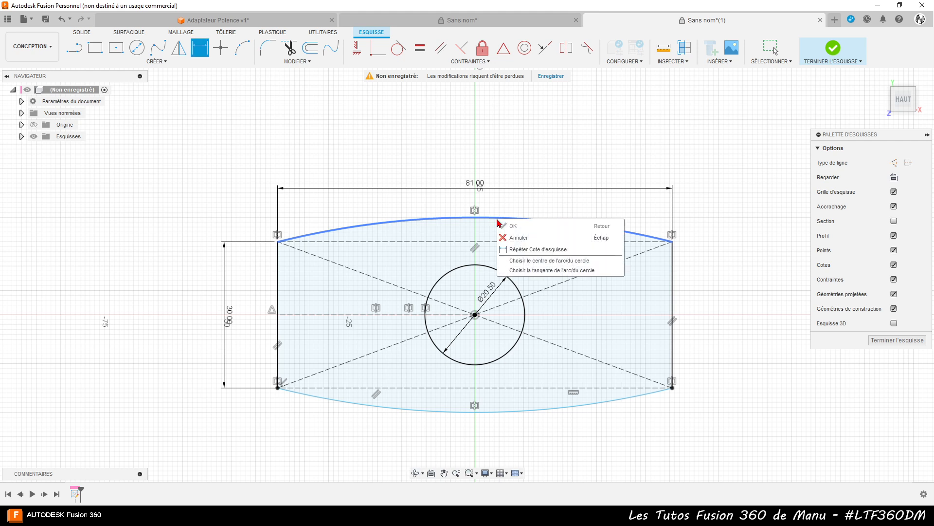
pyautogui.click(541, 271)
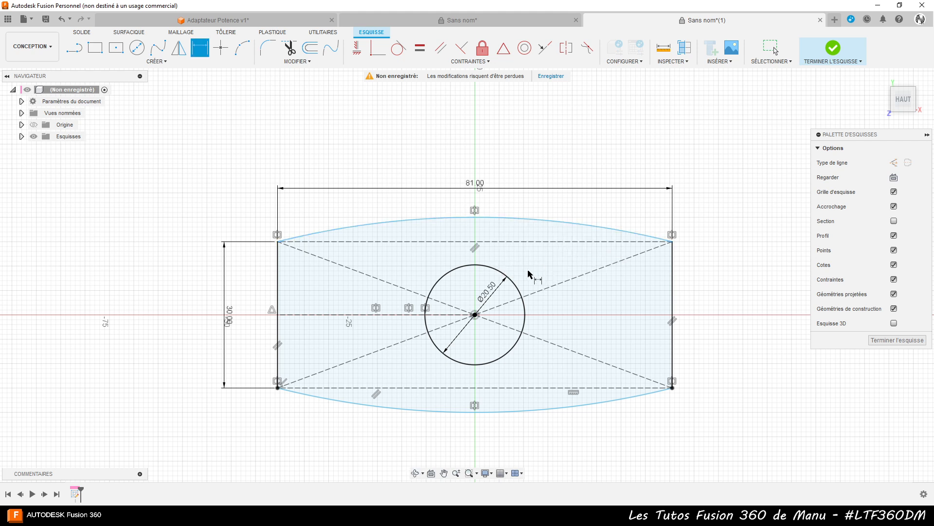
pyautogui.click(490, 218)
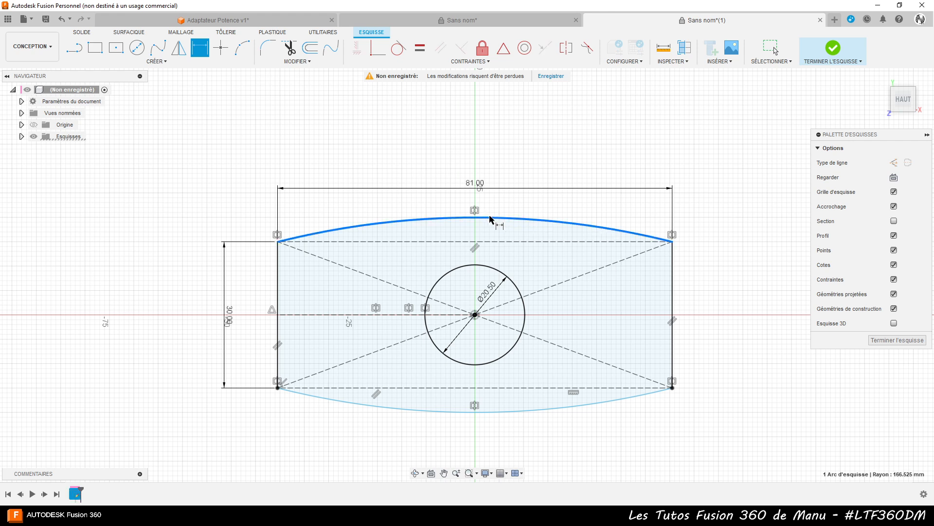
pyautogui.click(479, 412)
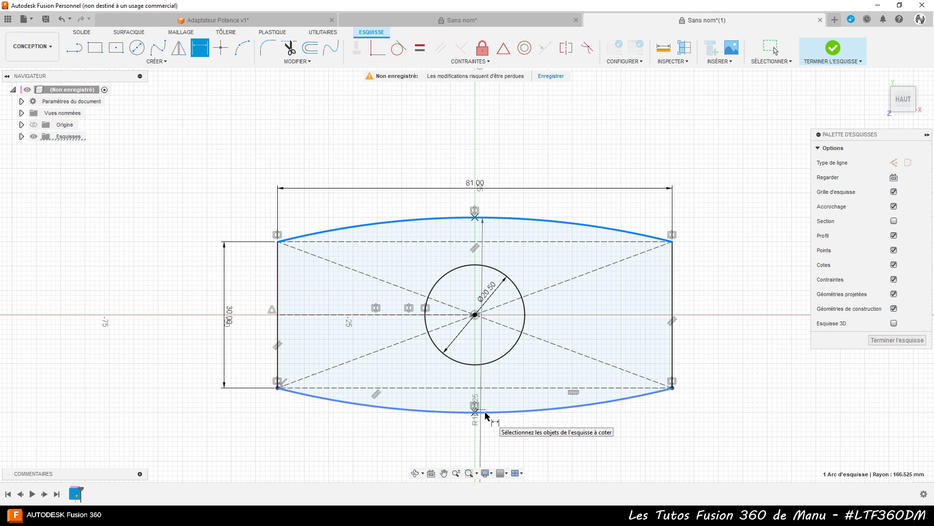
pyautogui.click(731, 349)
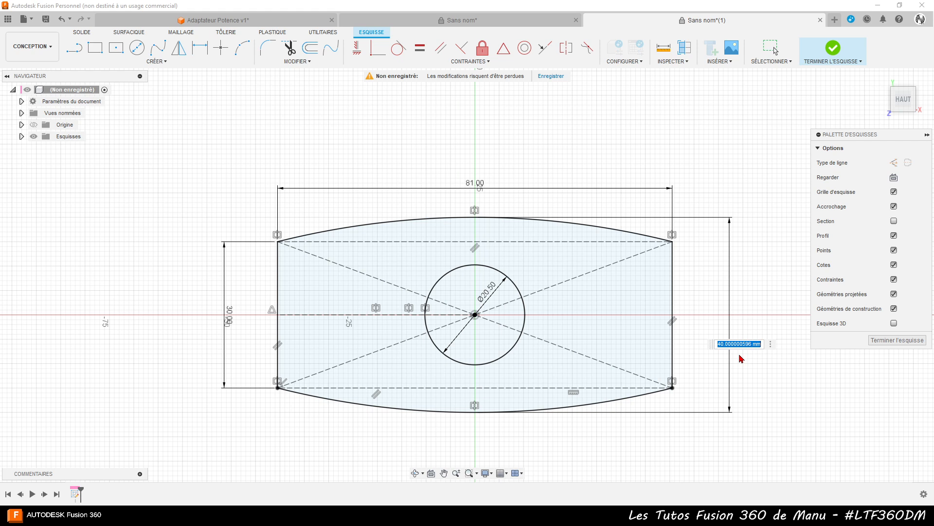
pyautogui.write('40')
pyautogui.press('Return')
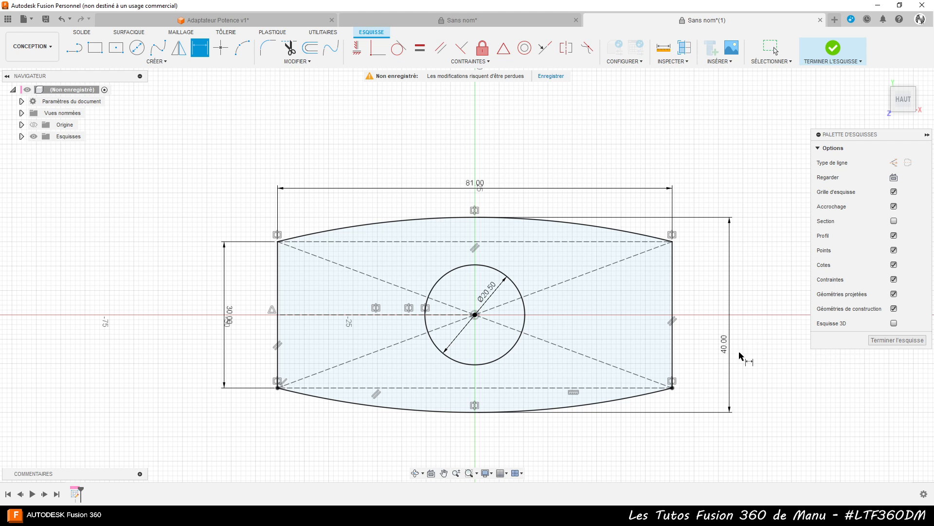
pyautogui.press('Escape')
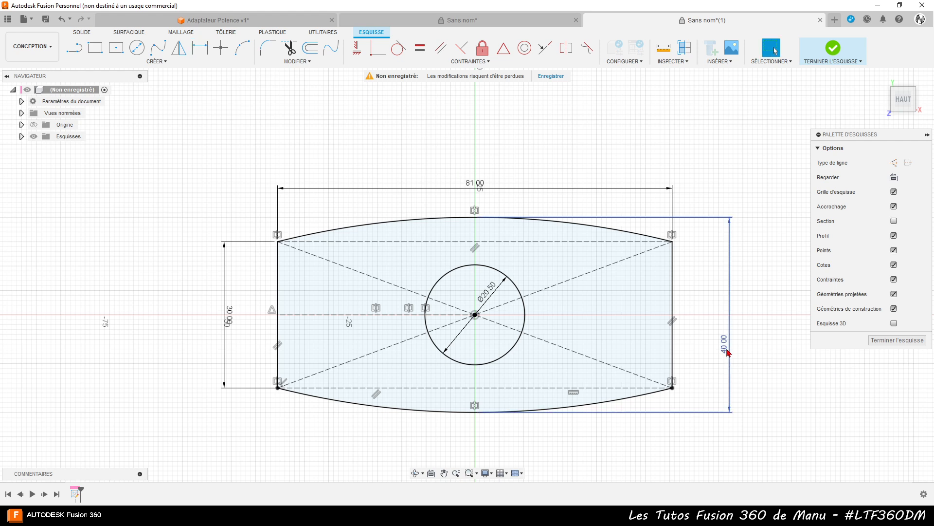
# - Delete the 40 mm overall height dimension between the two arcs
pyautogui.click(728, 353)
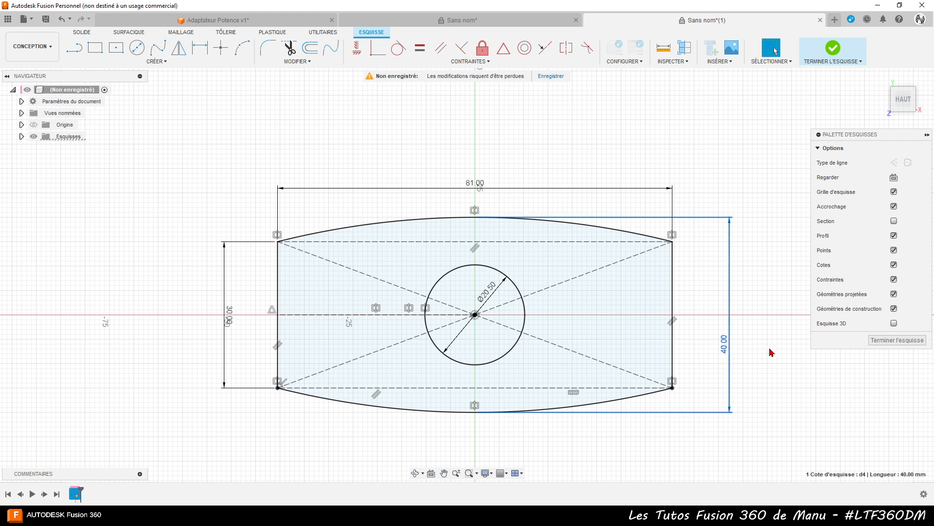
pyautogui.press('Delete')
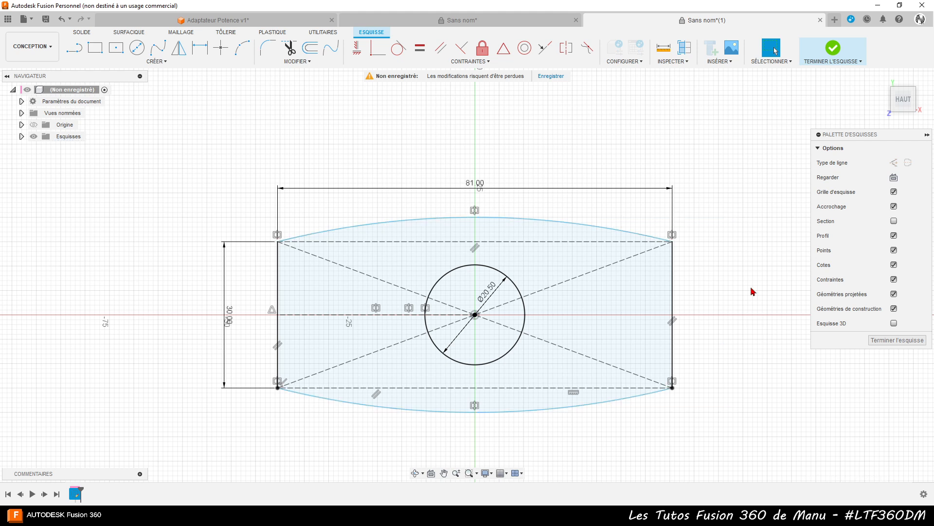
# - Dimension the upper arc's tangent at 4 mm from the rectangle's upper construction line, and reposition the dimension just above the circle
pyautogui.rightClick(484, 222)
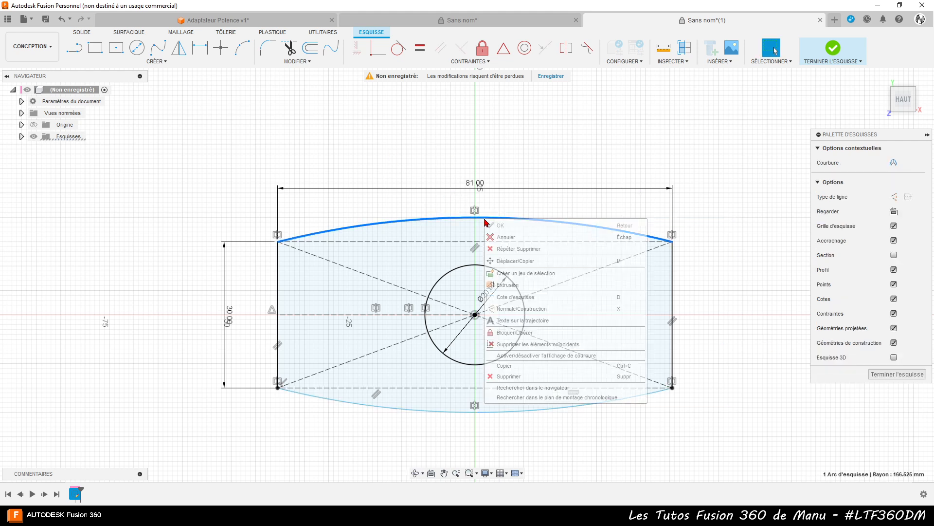
pyautogui.click(552, 202)
pyautogui.press('d')
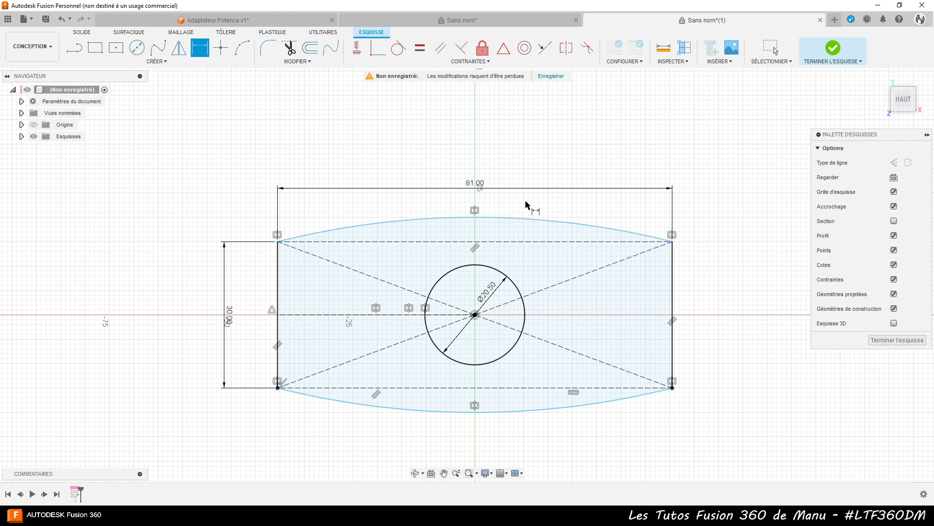
pyautogui.rightClick(492, 222)
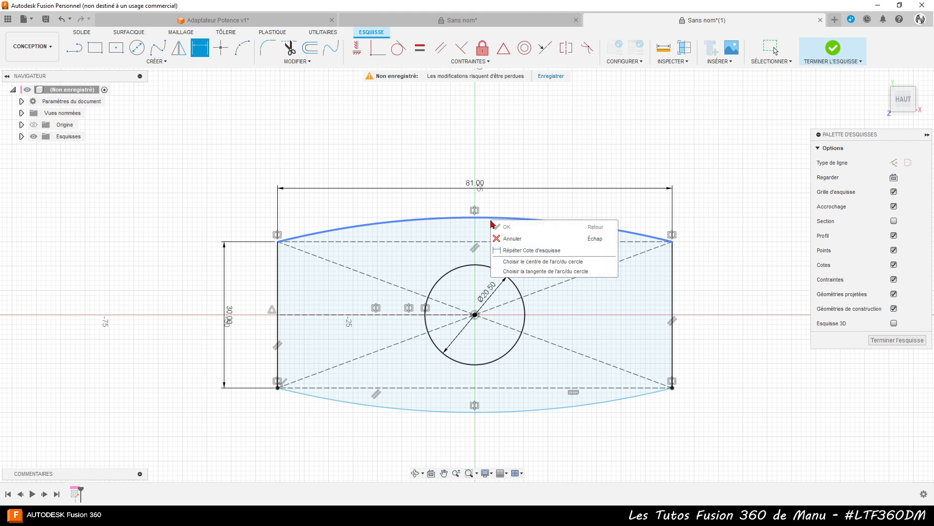
pyautogui.click(533, 272)
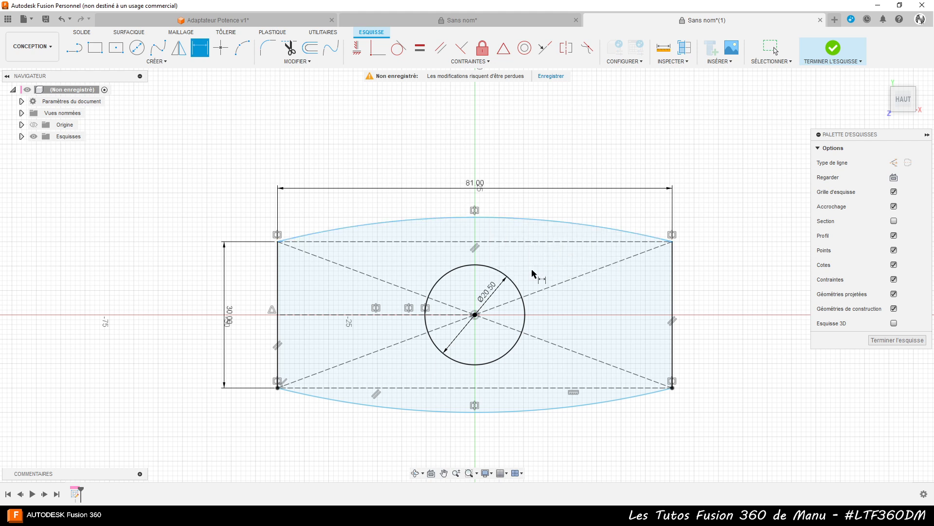
pyautogui.click(492, 218)
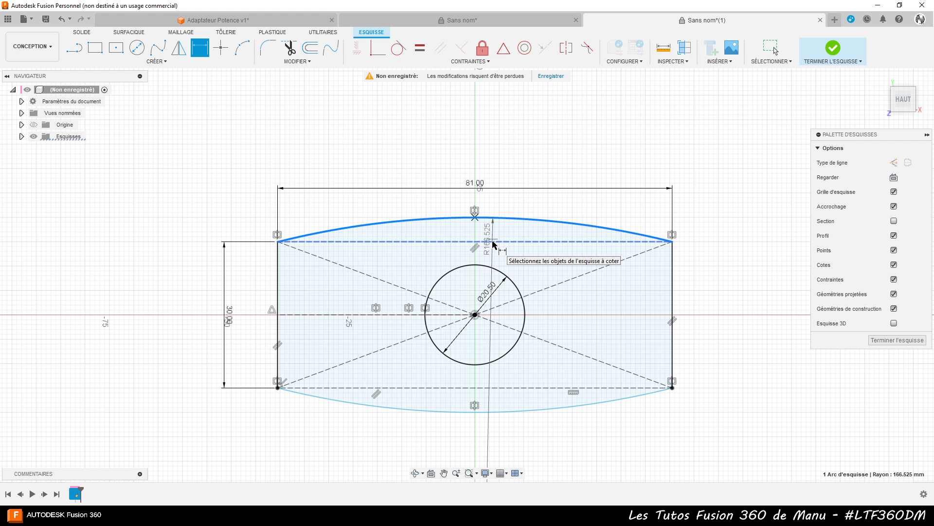
pyautogui.click(492, 242)
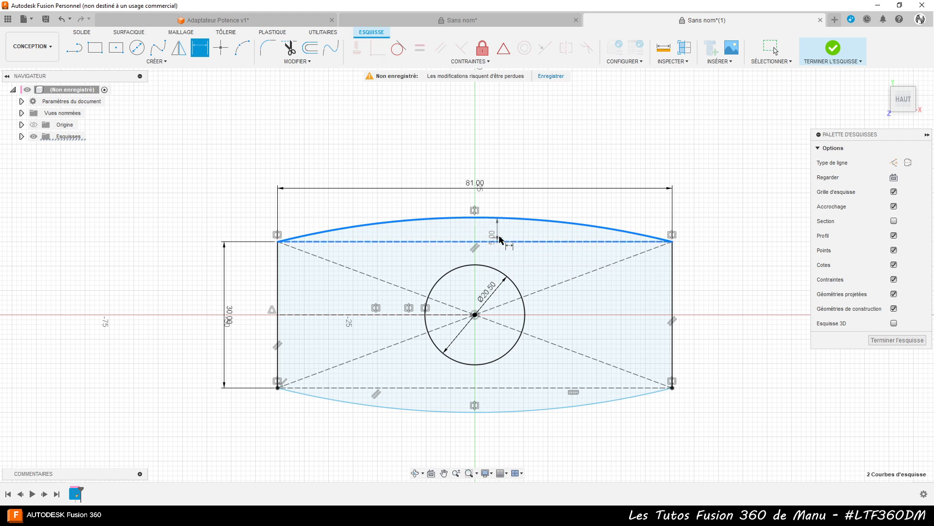
pyautogui.click(508, 235)
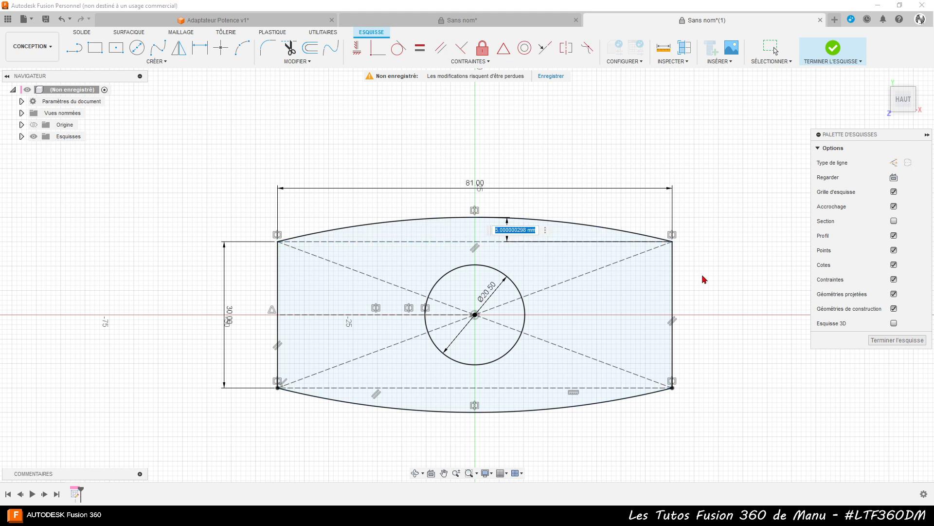
pyautogui.write('4')
pyautogui.press('Return')
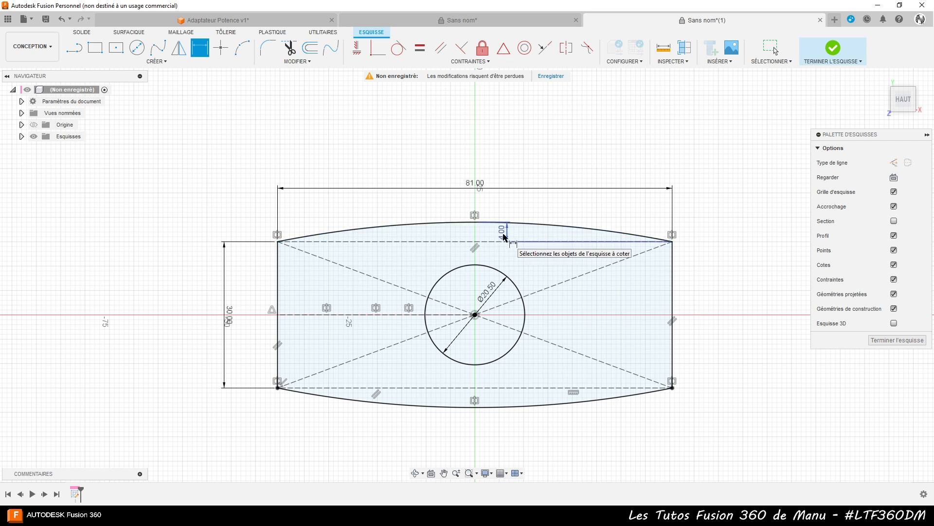
pyautogui.press('Escape')
pyautogui.moveTo(501, 233); pyautogui.dragTo(463, 248)
# - Finish the base outline sketch
pyautogui.press('d')
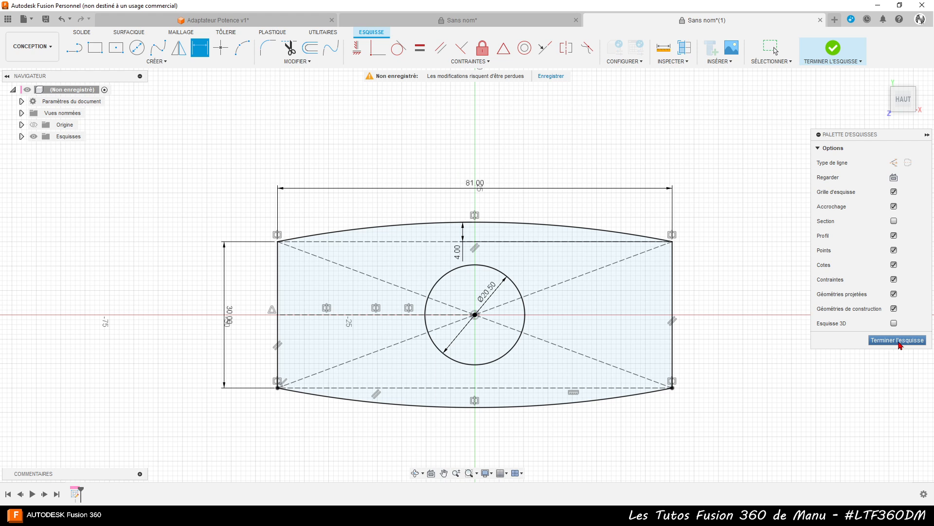
pyautogui.click(898, 340)
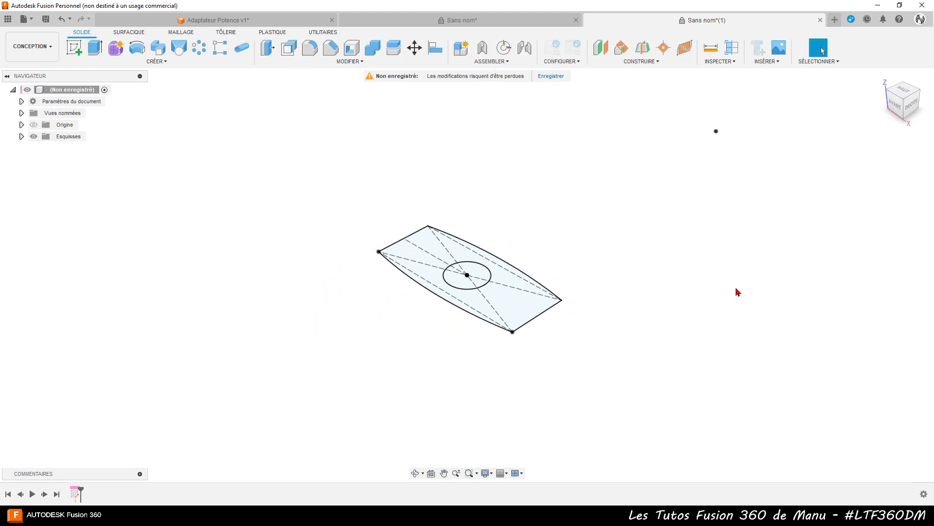
pyautogui.scroll(2, 515, 181)
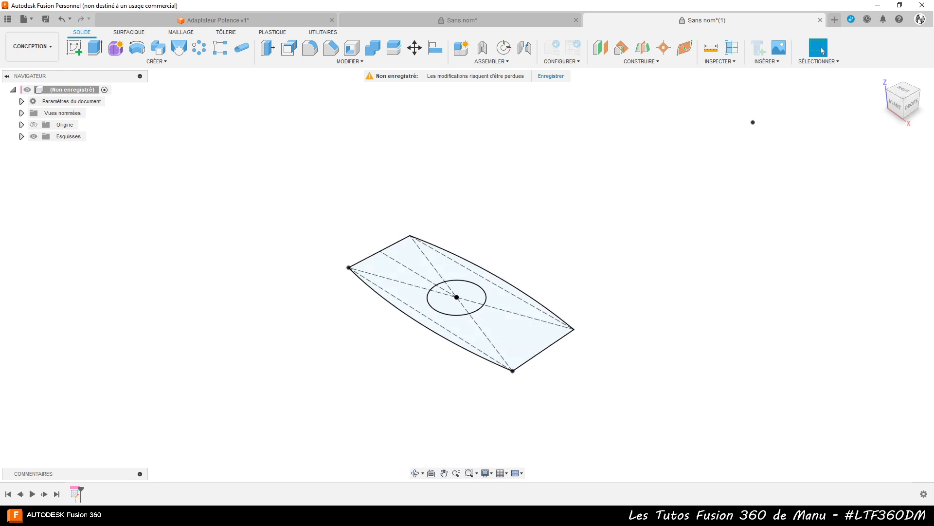
# - Consult the reference photos and the hand drawing for the part's height and upper width, and return to the Fusion 360 model
pyautogui.moveTo(439, 515)
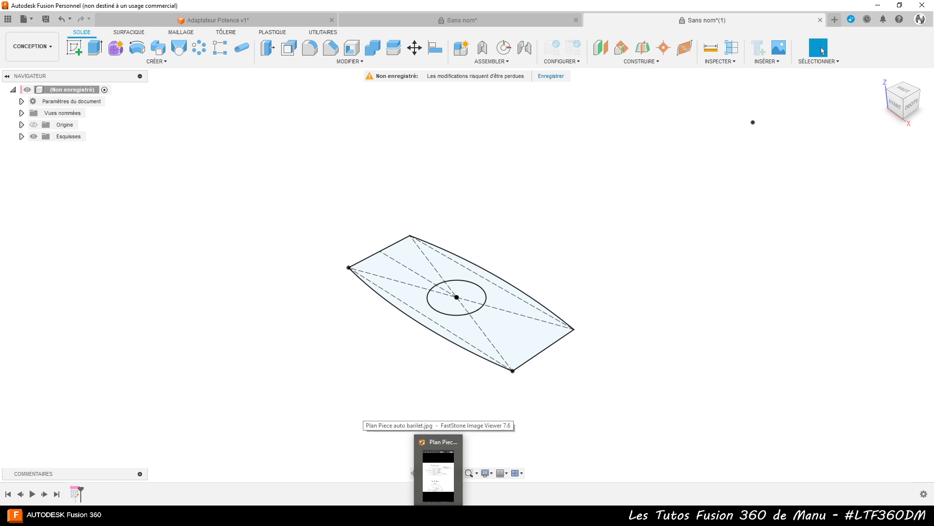
pyautogui.click(423, 515)
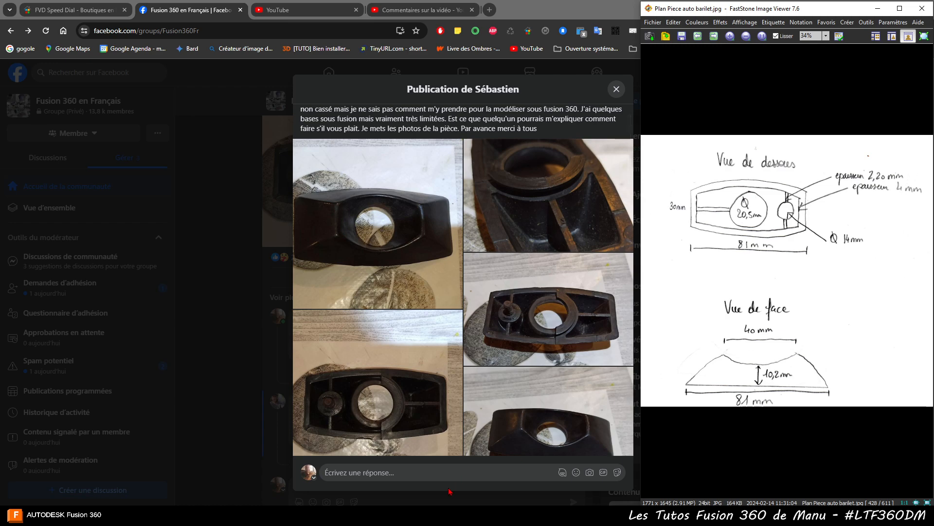
pyautogui.click(448, 516)
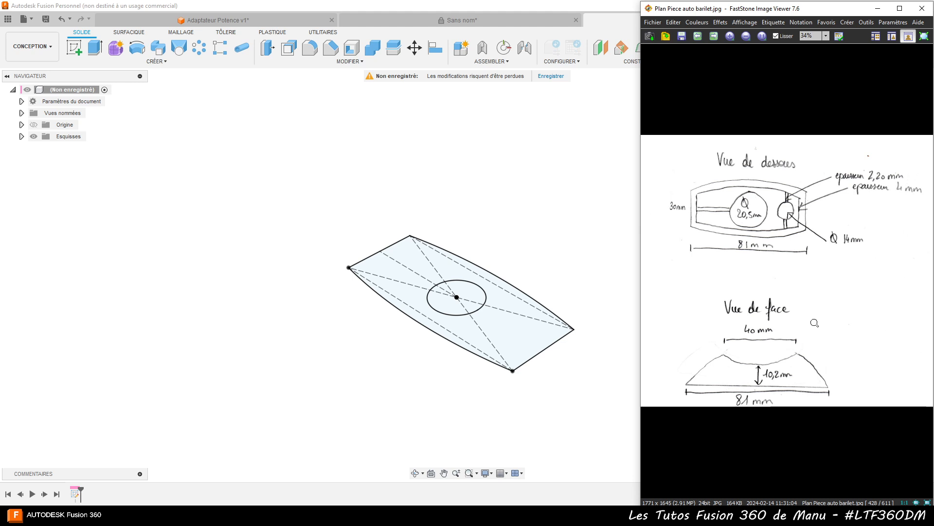
pyautogui.click(549, 9)
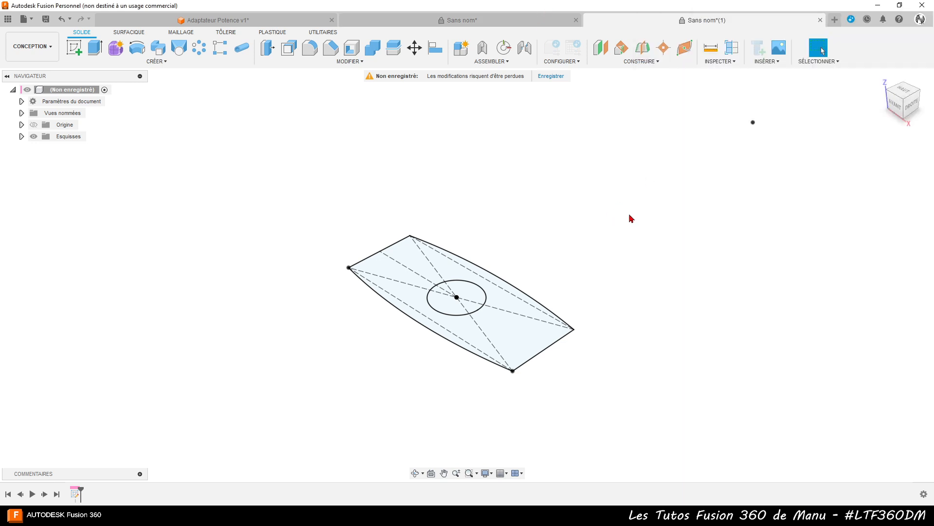
# - Create a construction plane offset 15 mm above the base outline profile
pyautogui.click(606, 52)
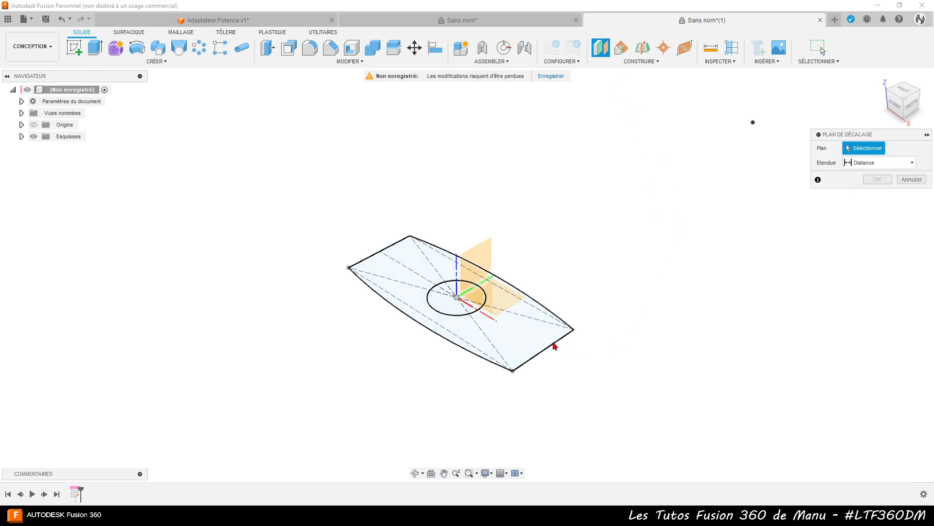
pyautogui.click(527, 354)
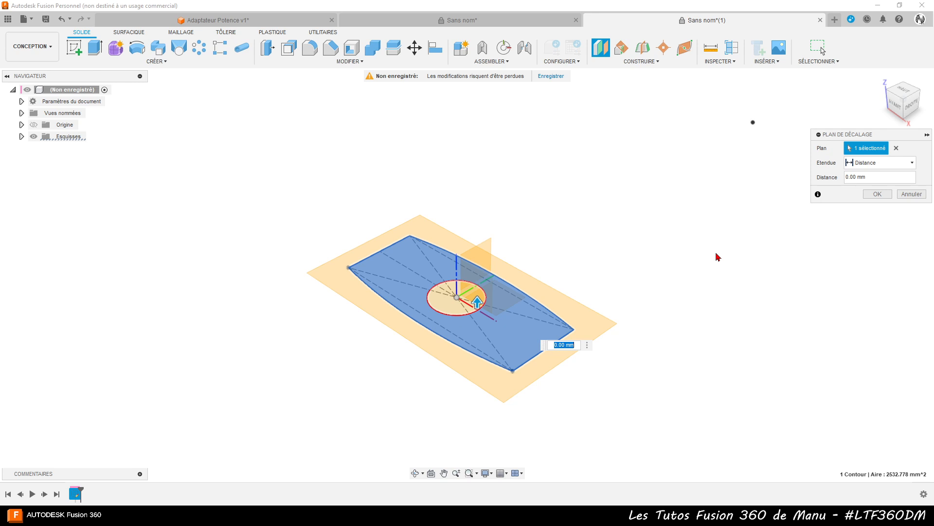
pyautogui.write('15')
pyautogui.press('Return')
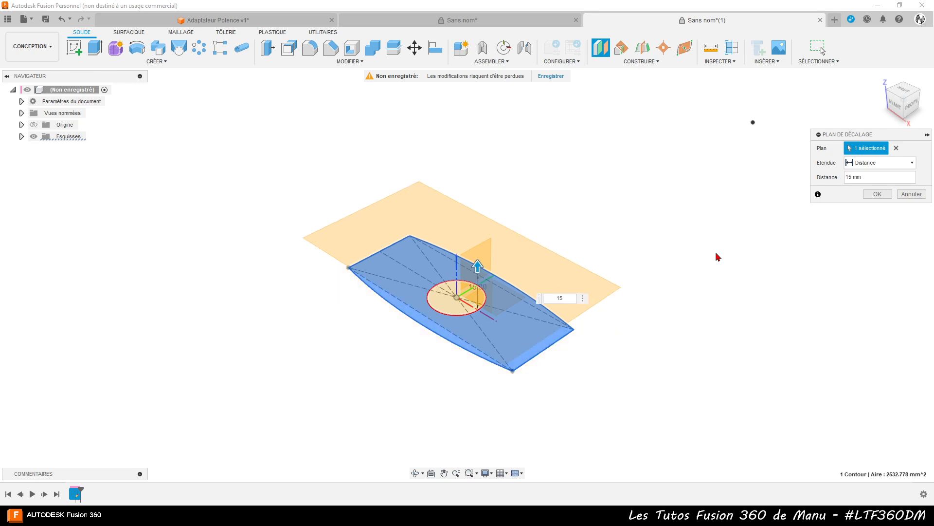
pyautogui.press('Return')
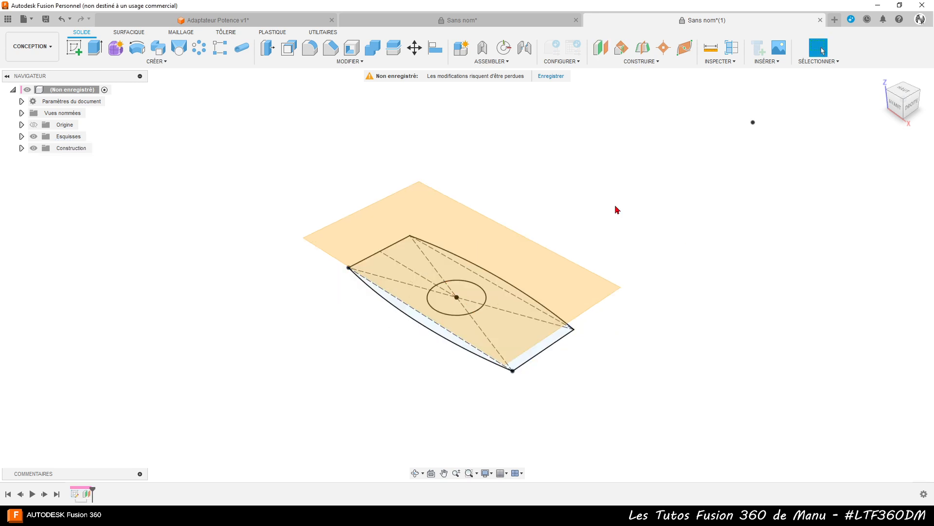
# - Start a sketch on the offset plane and draw a center rectangle 40 mm wide and 23 mm high from the origin
pyautogui.click(573, 288)
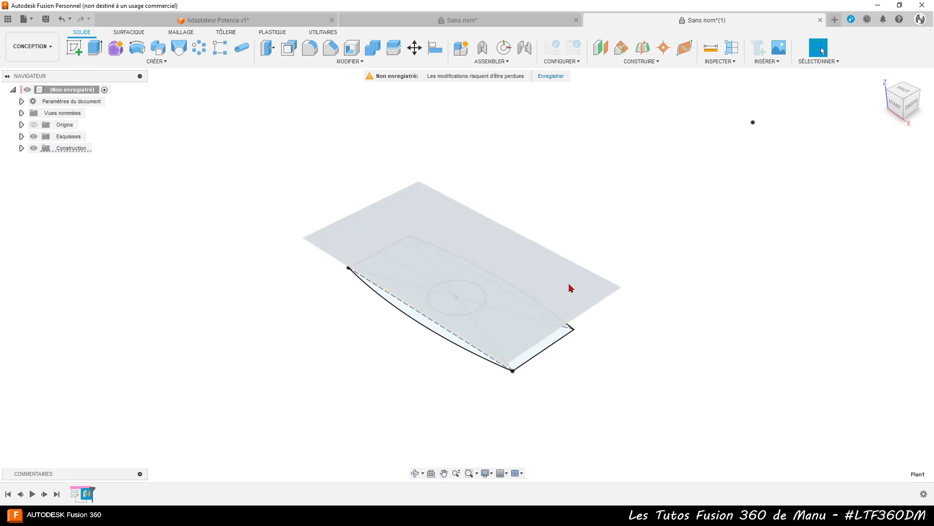
pyautogui.click(74, 48)
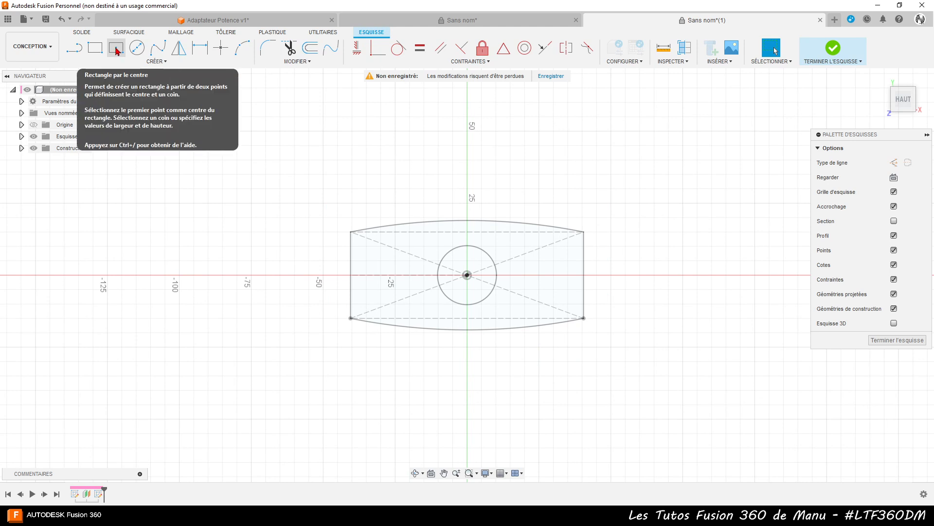
pyautogui.click(116, 49)
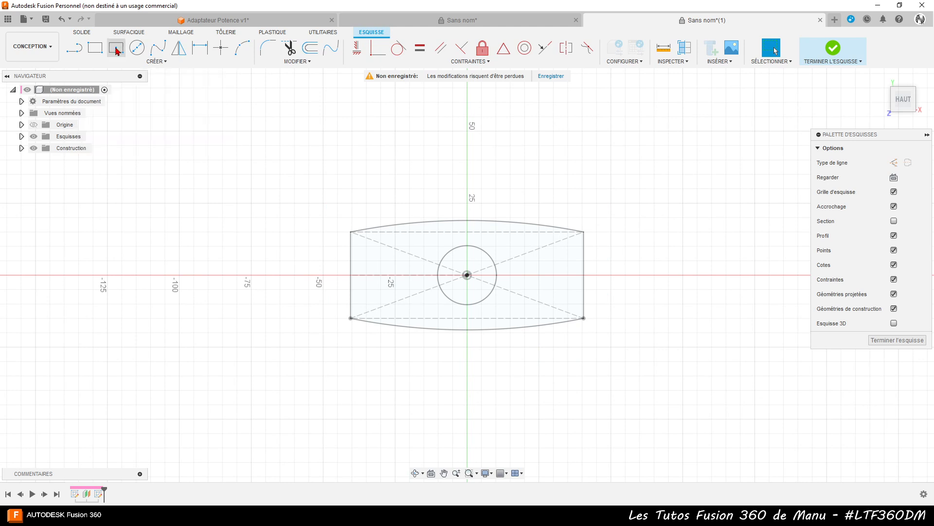
pyautogui.click(467, 274)
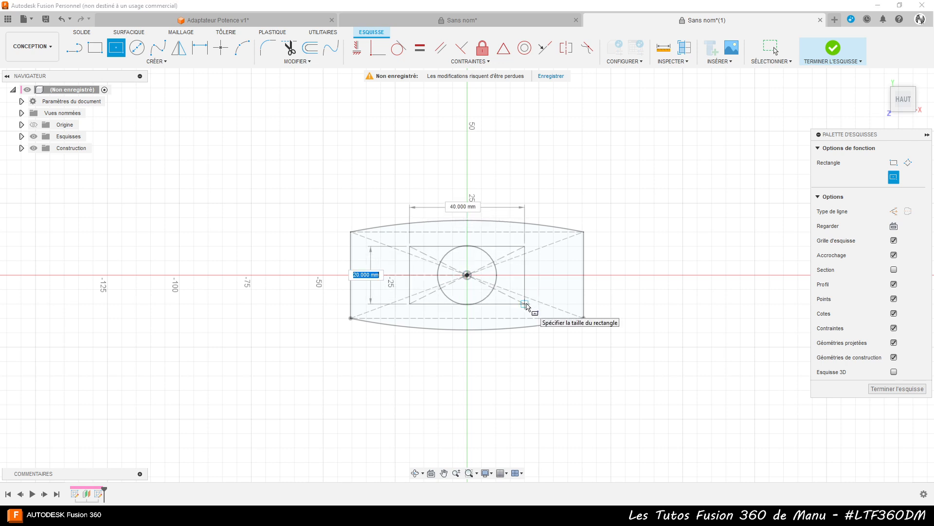
pyautogui.press('Tab')
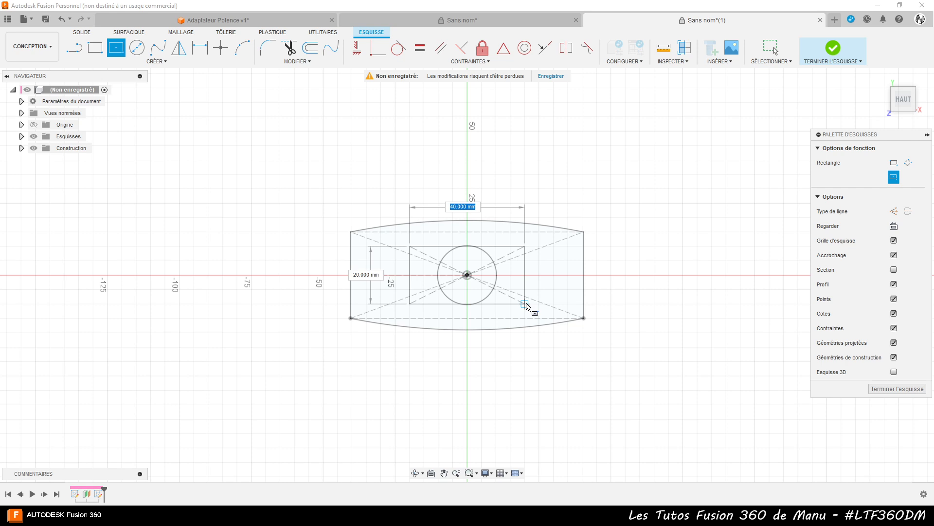
pyautogui.write('40')
pyautogui.press('Tab')
pyautogui.write('25')
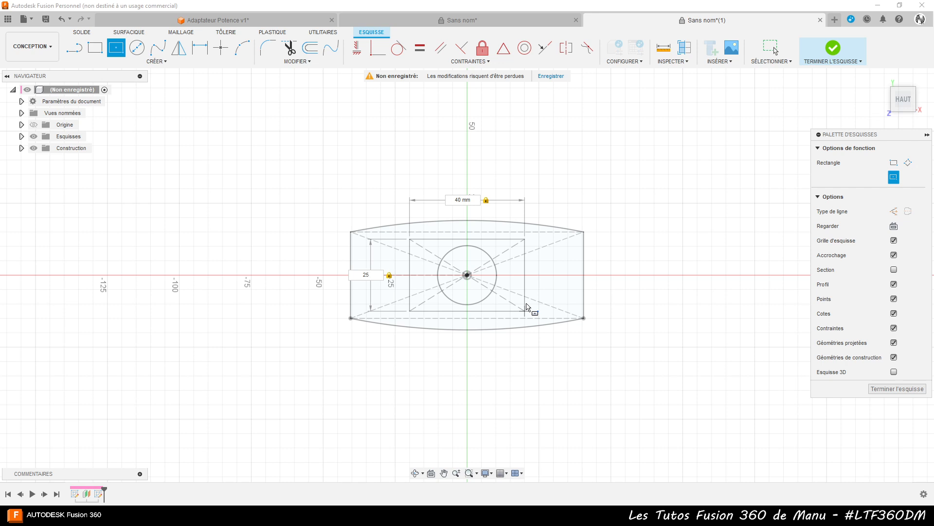
pyautogui.press('BackSpace')
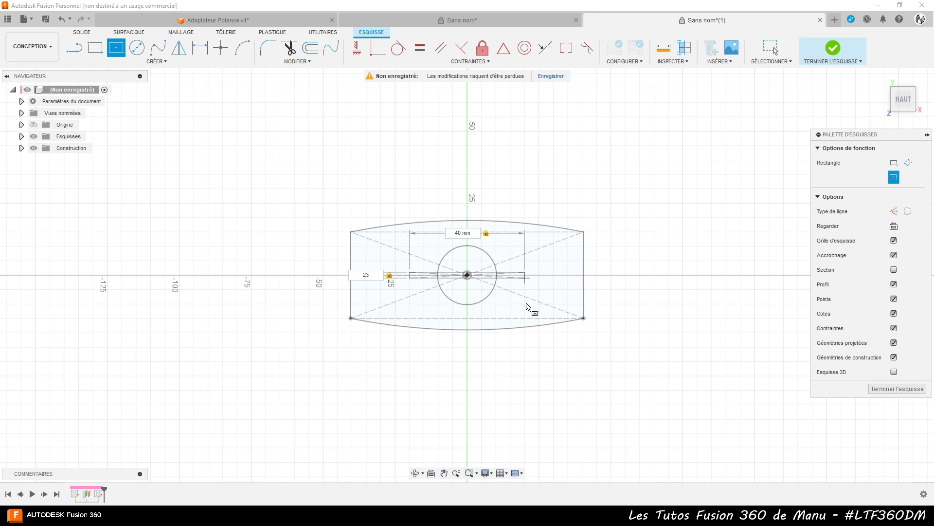
pyautogui.write('3')
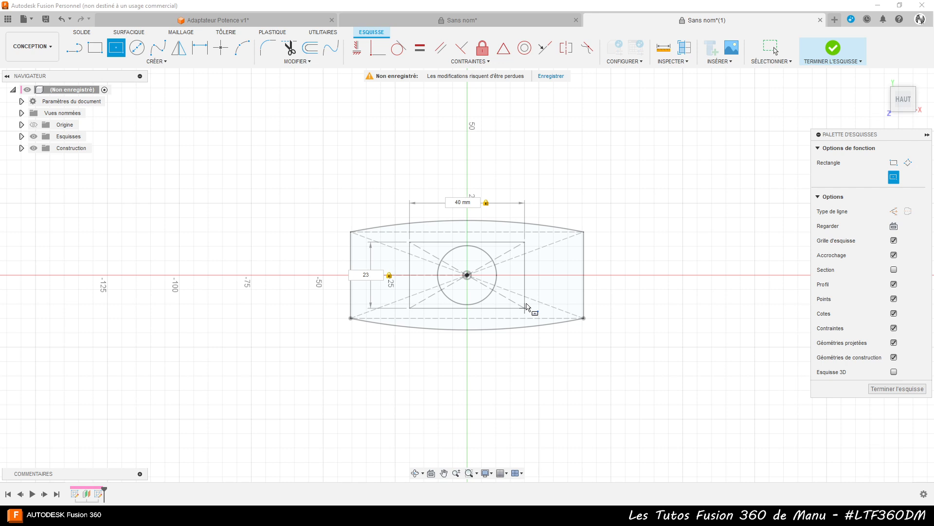
pyautogui.press('Return')
pyautogui.press('Escape')
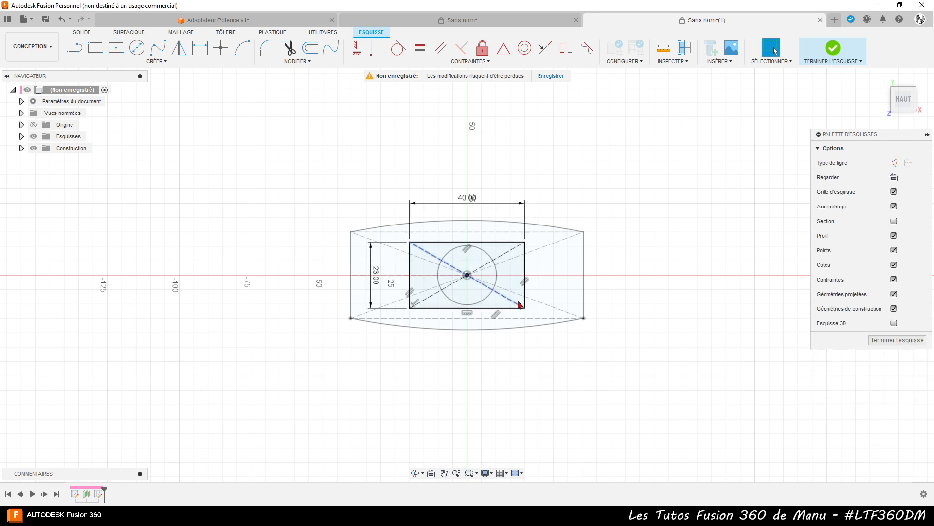
# - Convert the upper and lower edges of the 40 x 23 mm rectangle to construction lines
pyautogui.scroll(2, 526, 273)
pyautogui.scroll(1, 299, 281)
pyautogui.scroll(2, 359, 291)
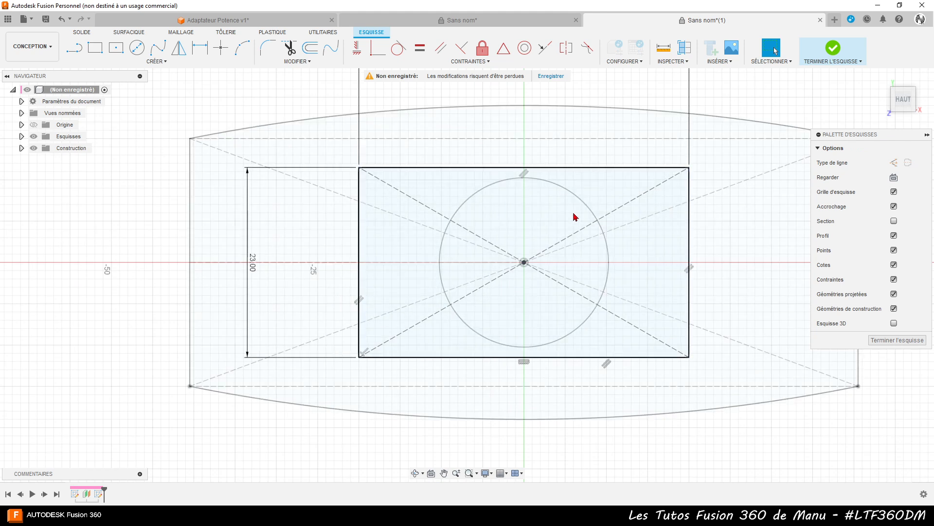
pyautogui.click(635, 173)
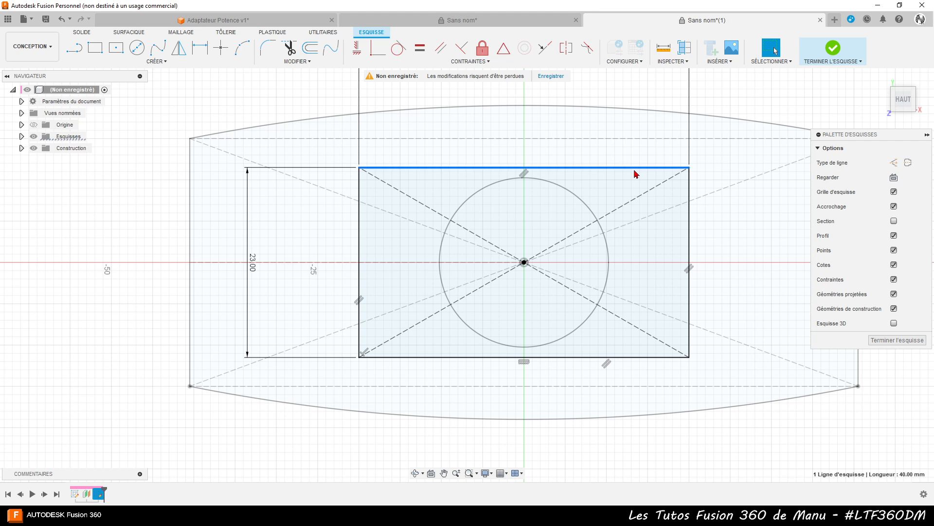
pyautogui.click(635, 358)
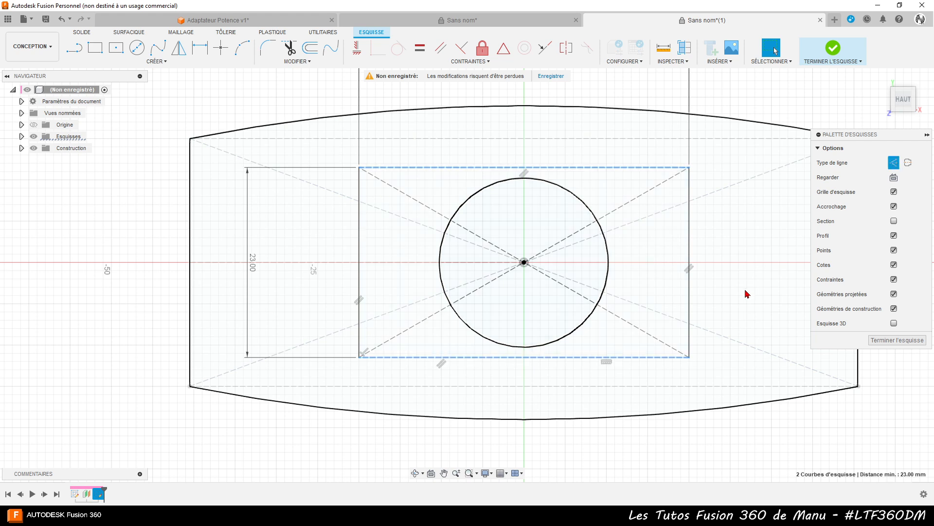
pyautogui.press('x')
pyautogui.click(143, 335)
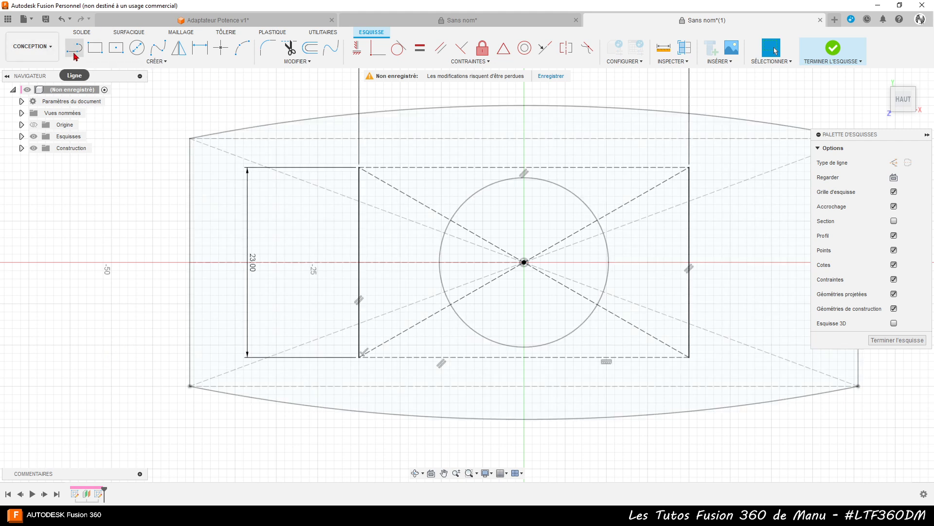
# - Draw a three-point arc of about 47 mm radius between the rectangle's upper corners, bulging outward with its peak on the vertical axis
pyautogui.click(242, 48)
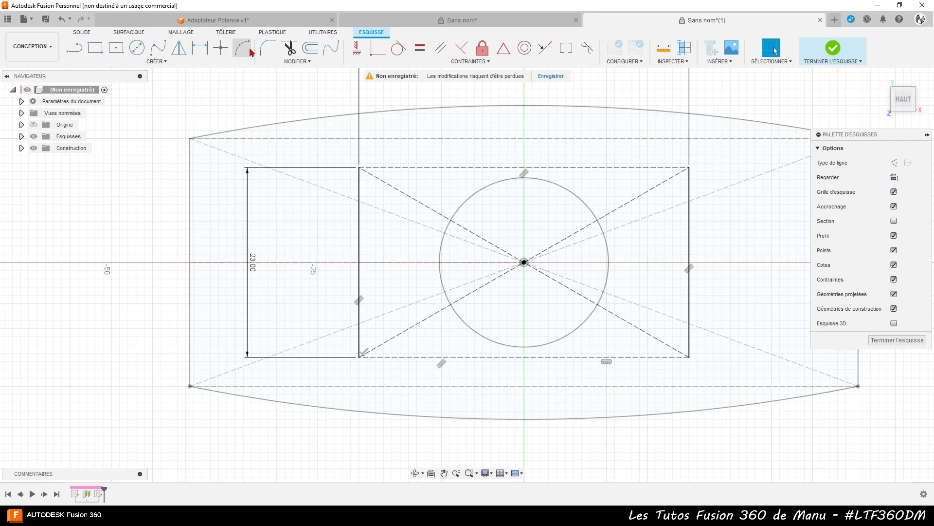
pyautogui.click(358, 169)
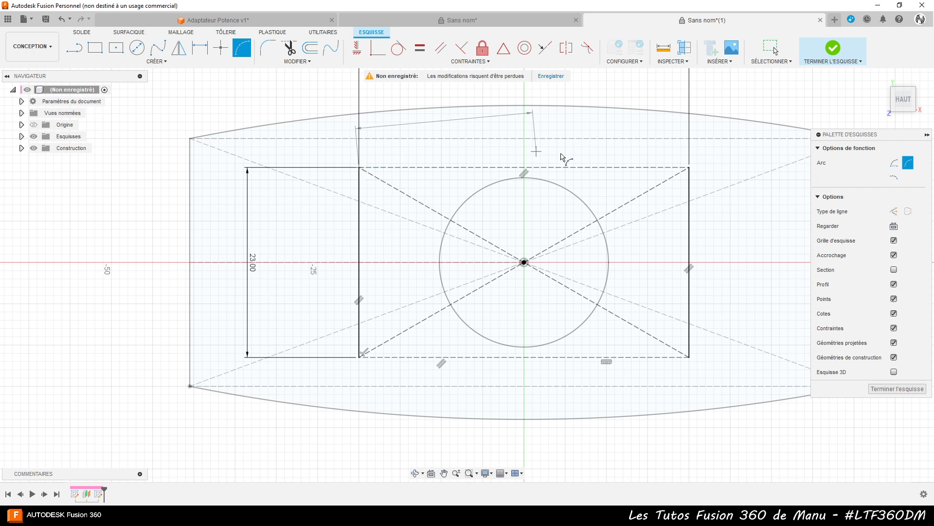
pyautogui.click(689, 167)
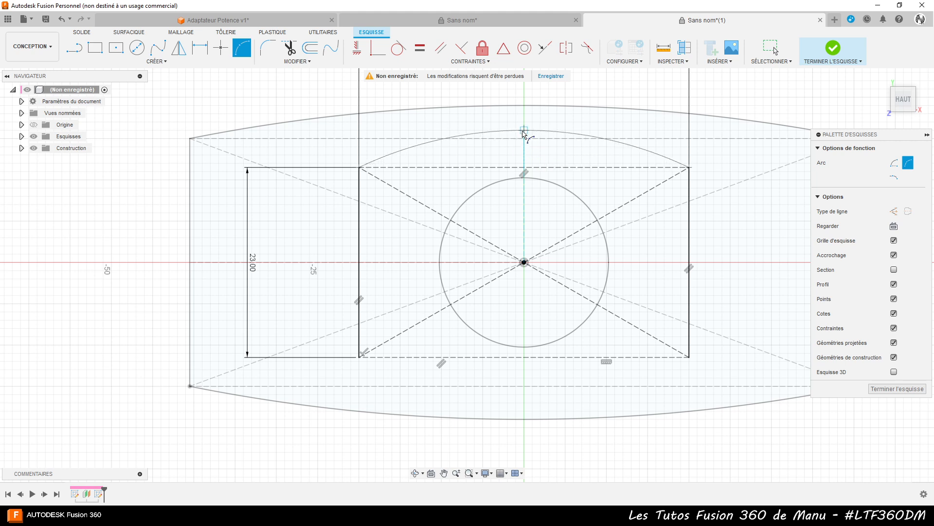
pyautogui.click(523, 131)
pyautogui.click(524, 263)
pyautogui.click(359, 263)
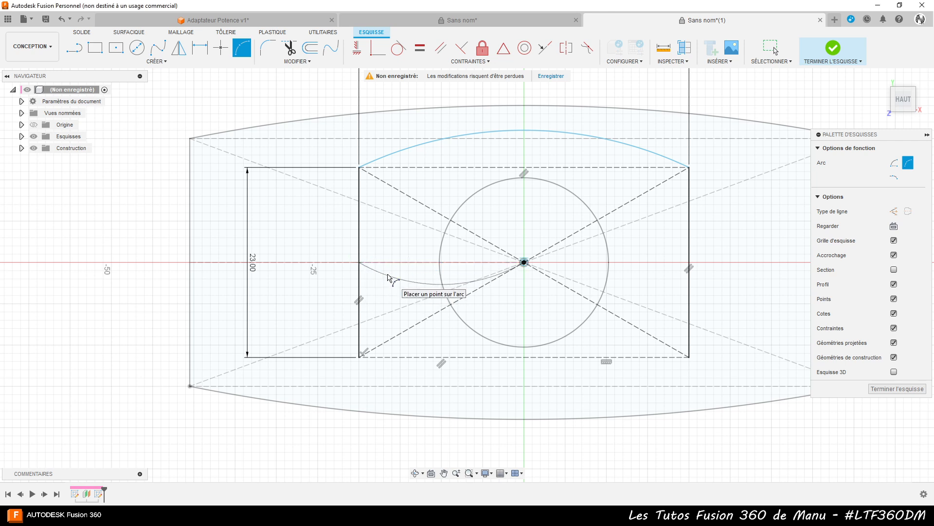
pyautogui.press('Escape')
# - Draw a horizontal line from the midpoint of the rectangle's left edge to its center
pyautogui.press('l')
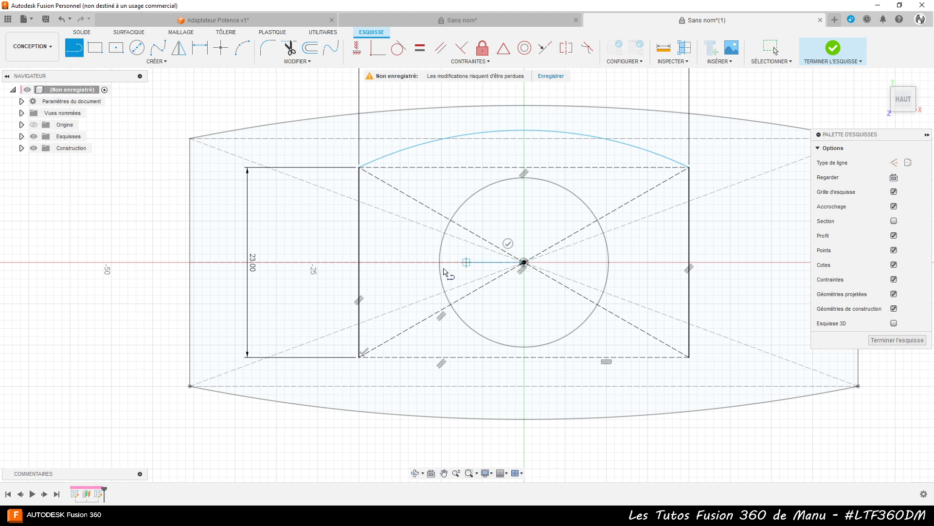
pyautogui.click(359, 263)
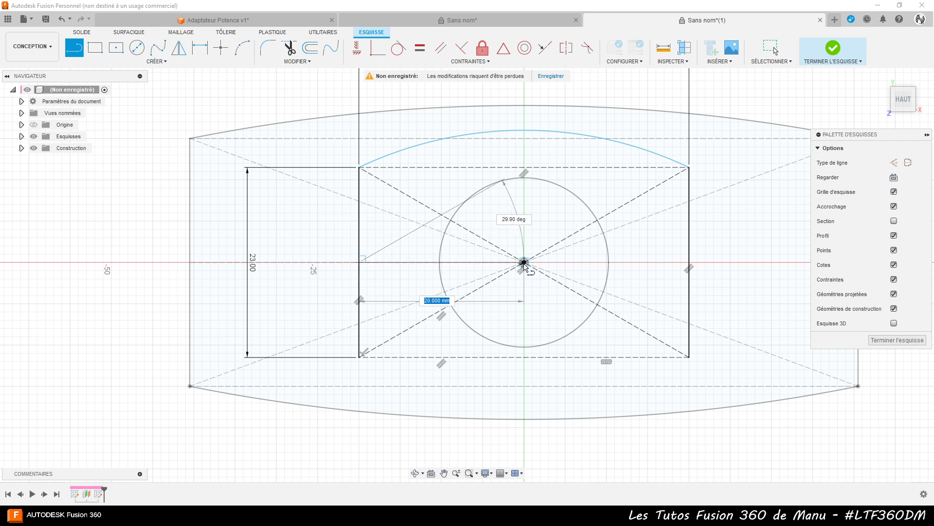
pyautogui.doubleClick(524, 262)
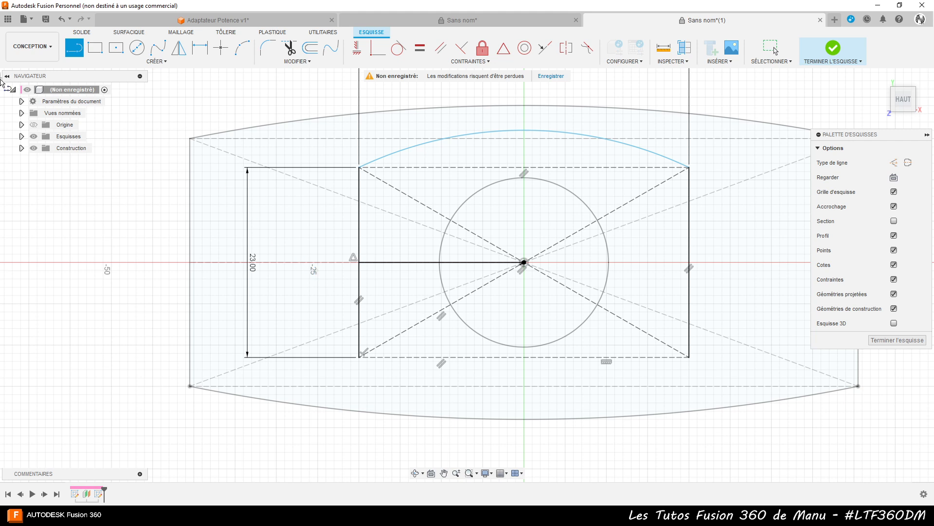
# - Hide the base outline sketch, Esquisse1, so that only the upper sketch is displayed
pyautogui.click(22, 137)
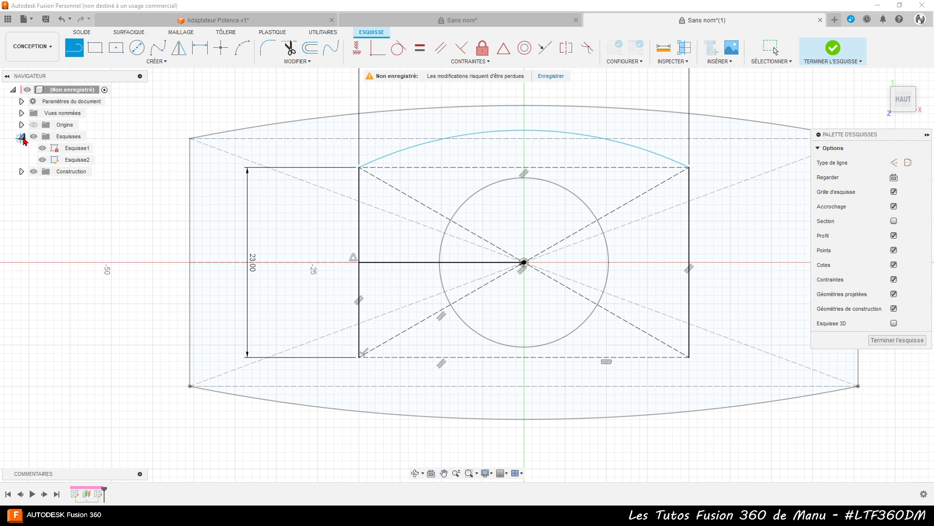
pyautogui.click(43, 148)
pyautogui.click(44, 148)
pyautogui.press('Escape')
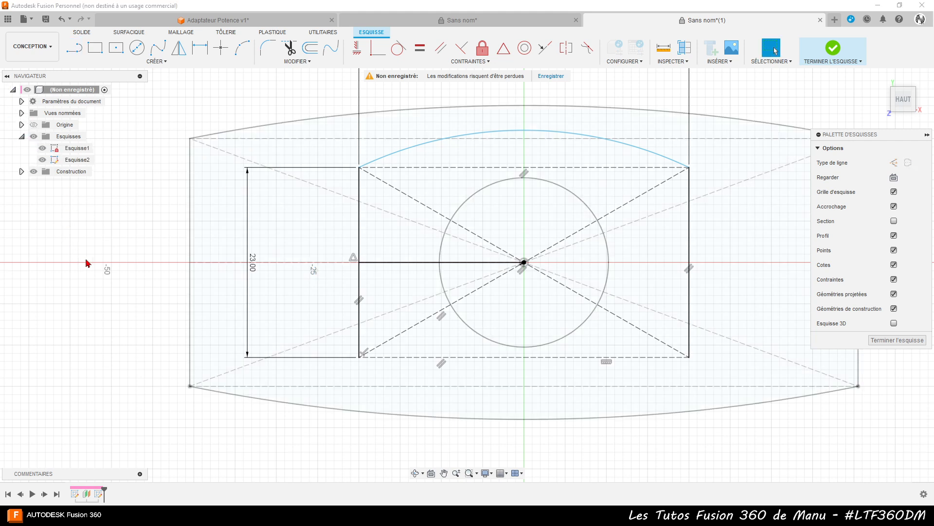
pyautogui.click(43, 149)
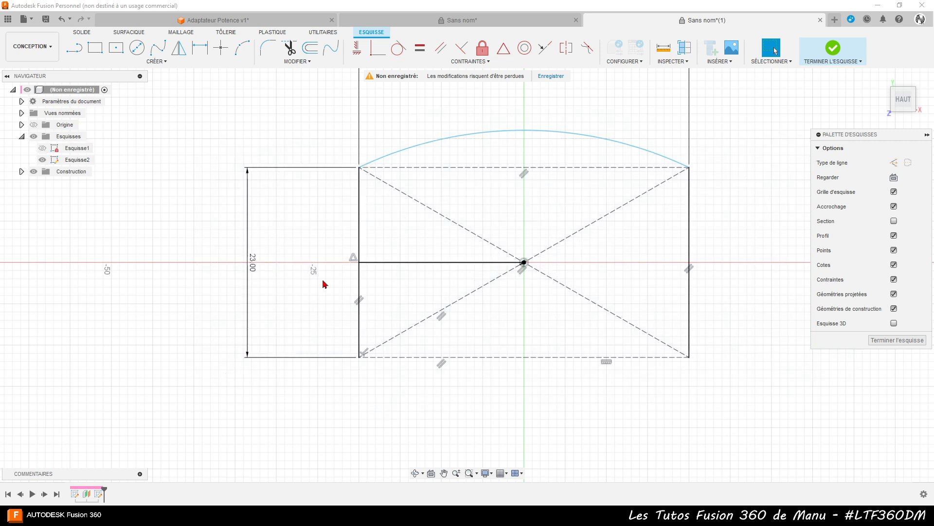
# - Convert the horizontal line between the left edge and the center to a construction line
pyautogui.click(445, 264)
pyautogui.press('x')
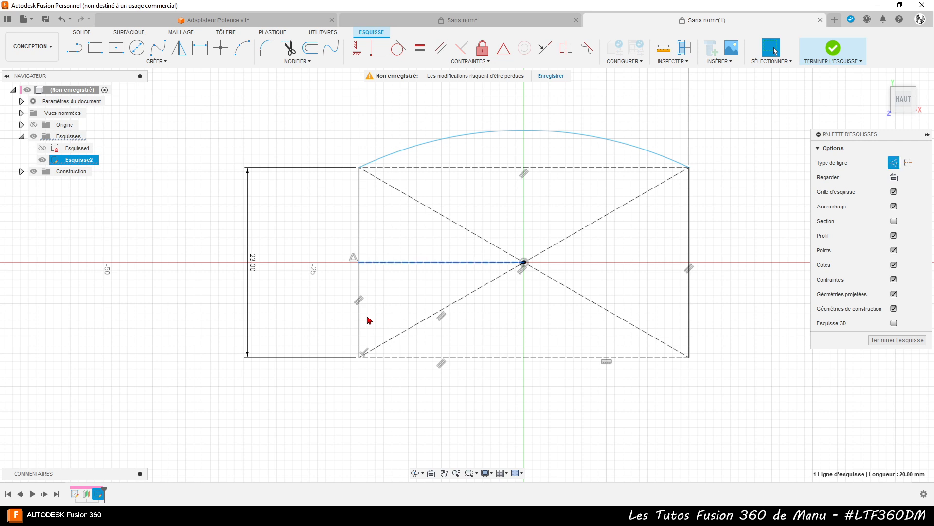
pyautogui.click(392, 418)
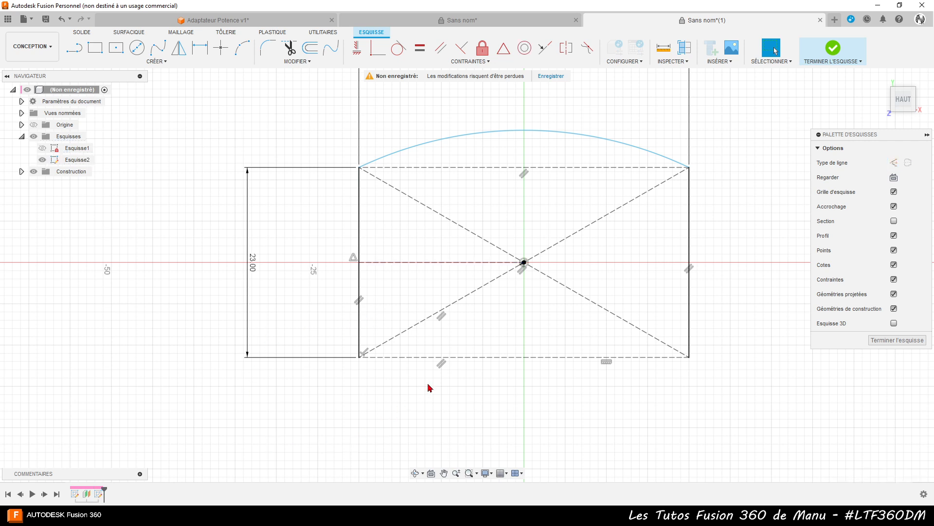
# - Mirror the upper arc about the horizontal construction line through the rectangle's center
pyautogui.click(179, 49)
pyautogui.click(512, 138)
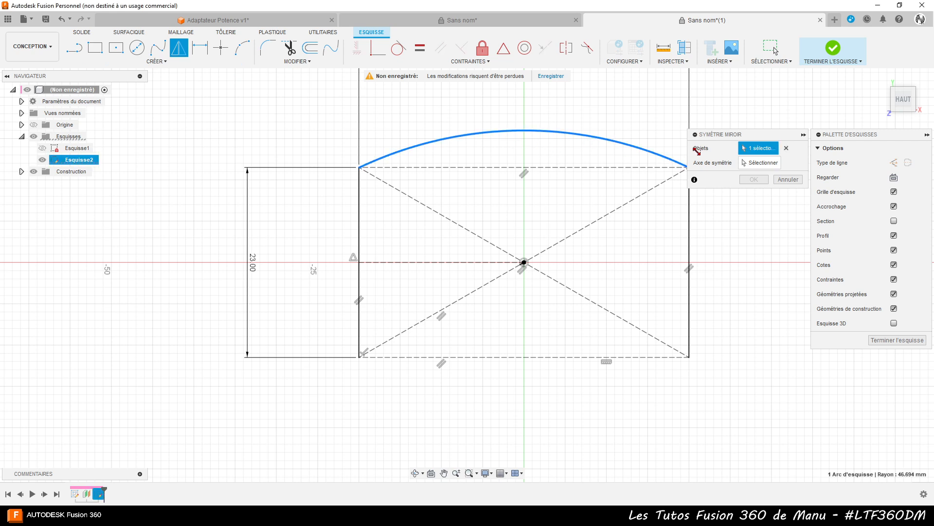
pyautogui.click(759, 163)
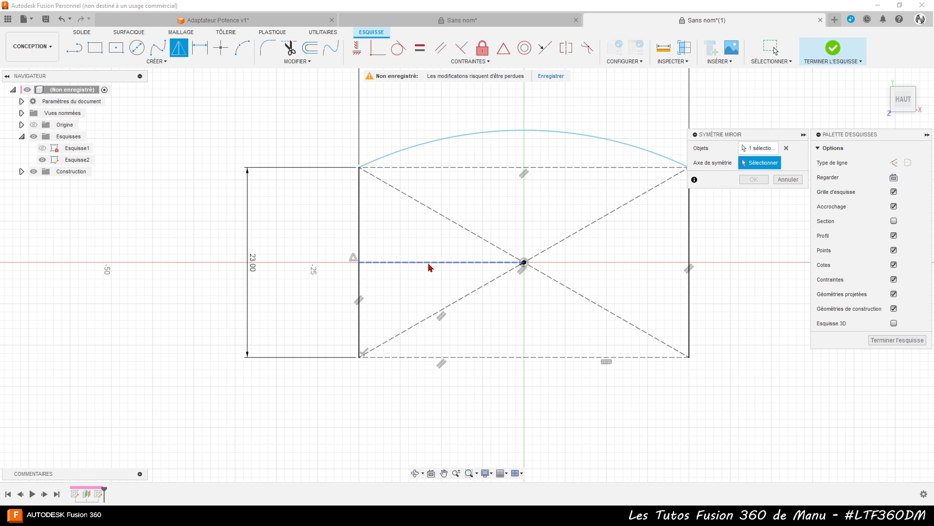
pyautogui.click(429, 267)
pyautogui.click(754, 179)
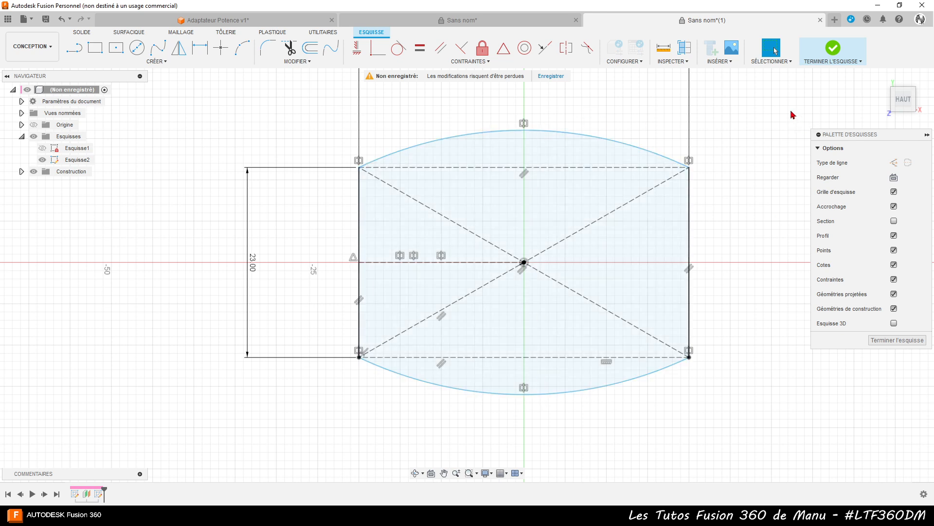
# - Dimension the upper arc's tangent height above the rectangle's upper edge at 4 mm, place the dimension outside the outline, and finish the sketch
pyautogui.press('d')
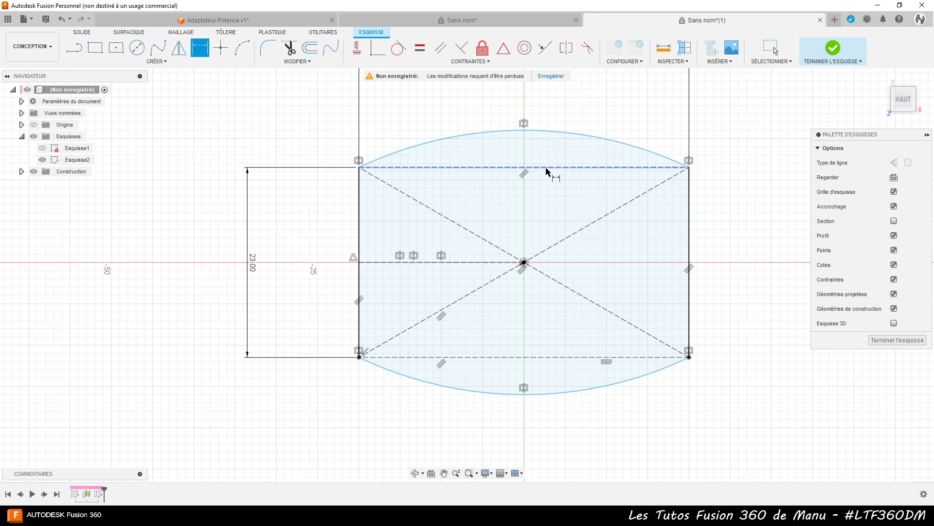
pyautogui.rightClick(532, 132)
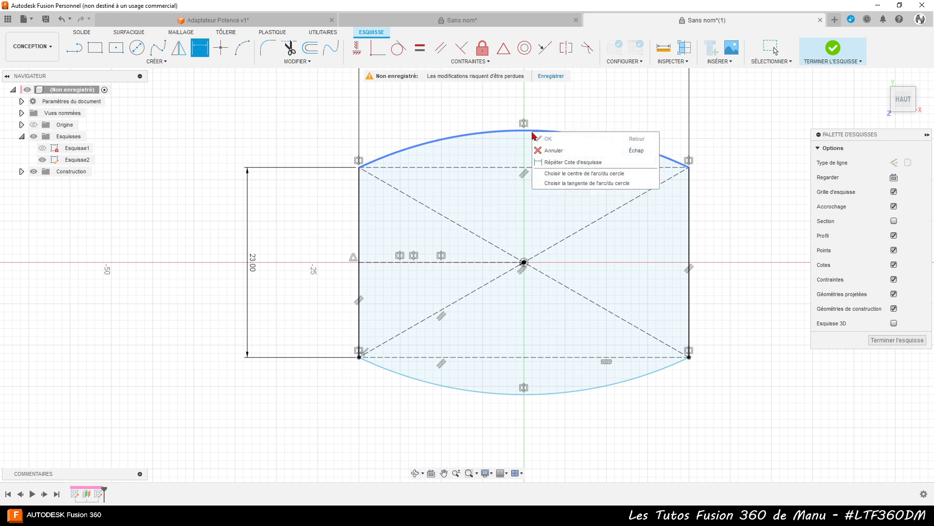
pyautogui.click(554, 186)
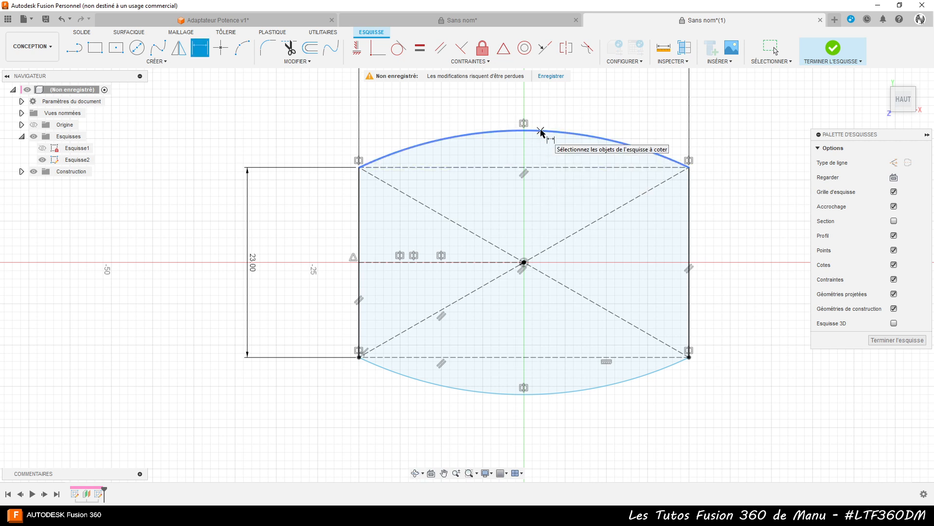
pyautogui.click(542, 131)
pyautogui.click(539, 169)
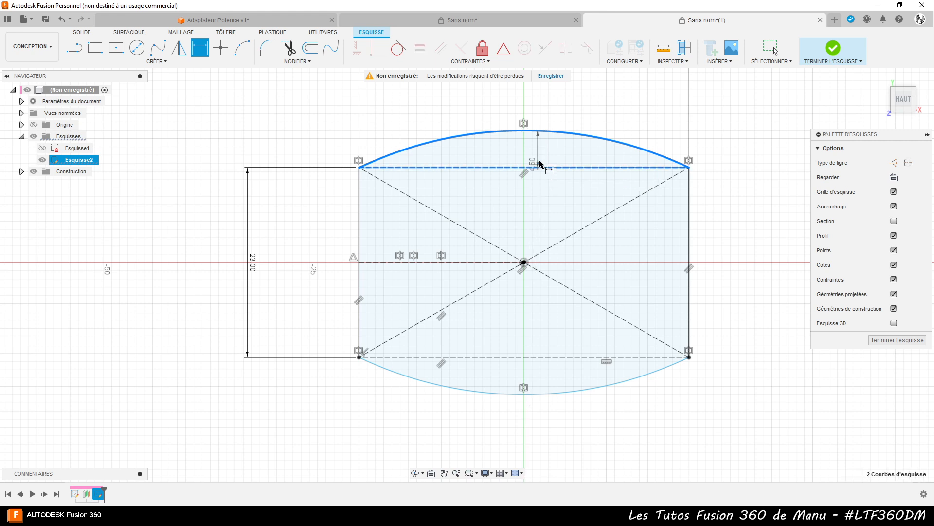
pyautogui.click(542, 155)
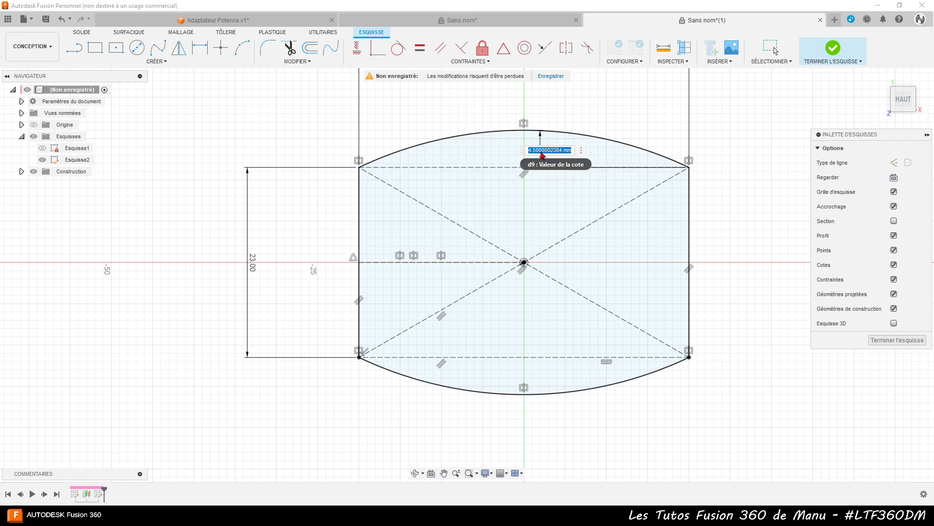
pyautogui.write('4')
pyautogui.press('Return')
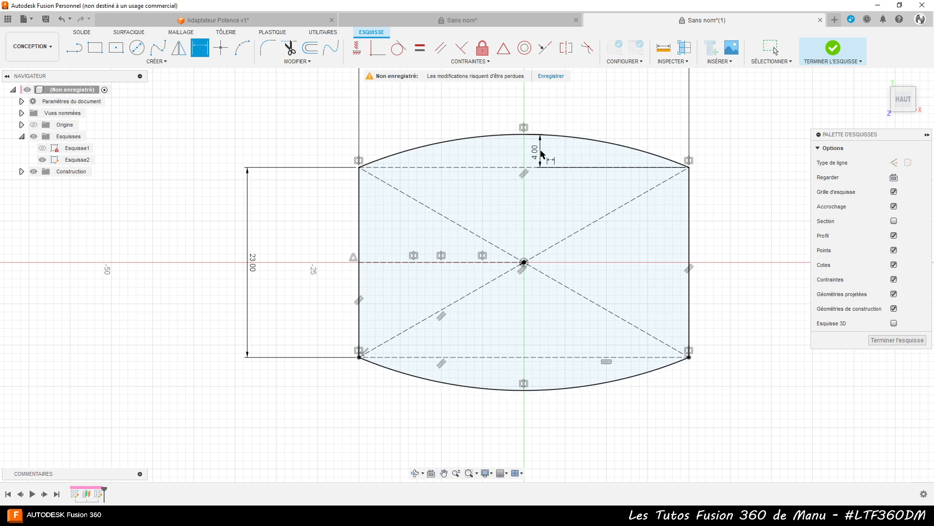
pyautogui.moveTo(532, 158)
pyautogui.mouseDown()
pyautogui.moveTo(582, 150)
pyautogui.moveTo(725, 157)
pyautogui.mouseUp()
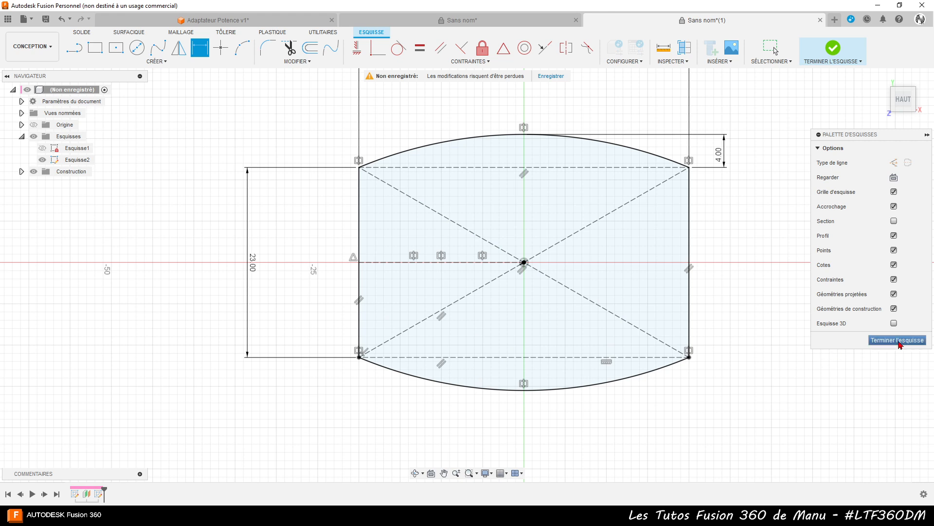
pyautogui.click(899, 343)
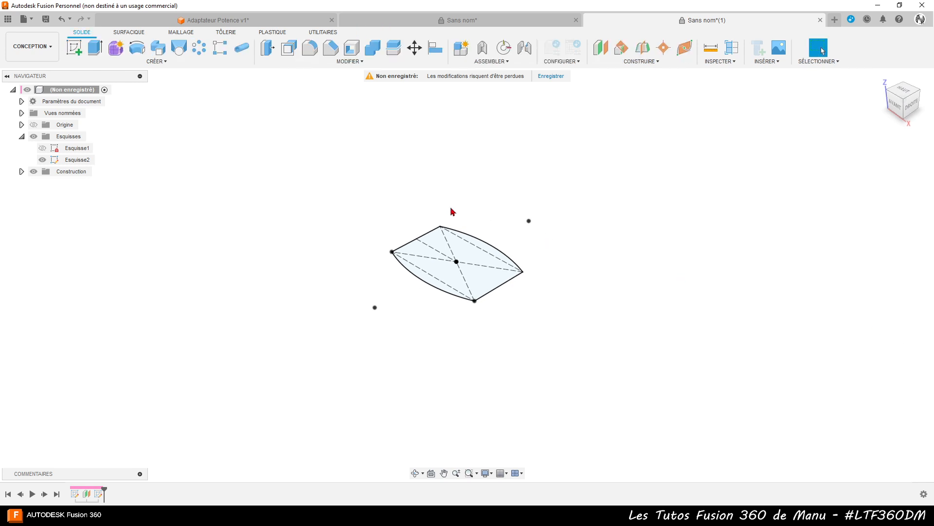
# - Redisplay Esquisse1 and loft a new body from its base outline, including the circle's area, to the upper outline in Esquisse2
pyautogui.click(43, 148)
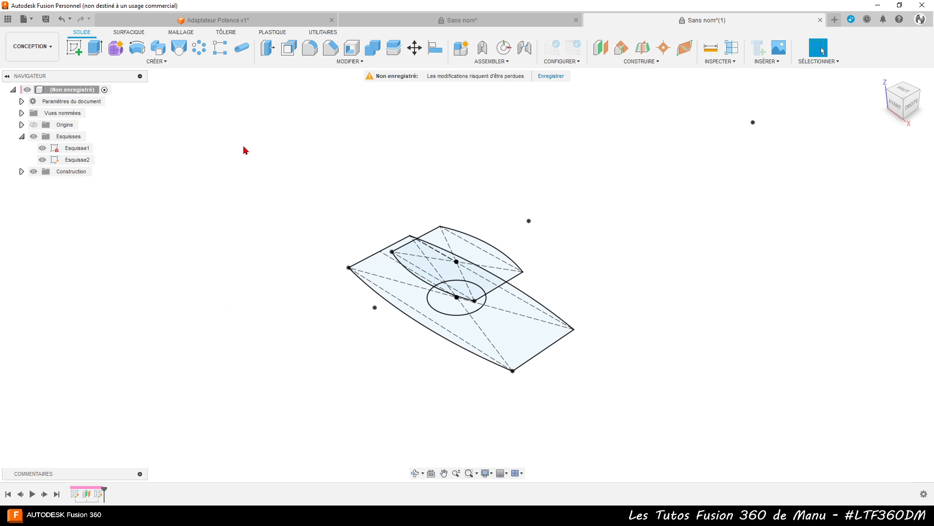
pyautogui.click(179, 55)
pyautogui.click(457, 335)
pyautogui.click(446, 313)
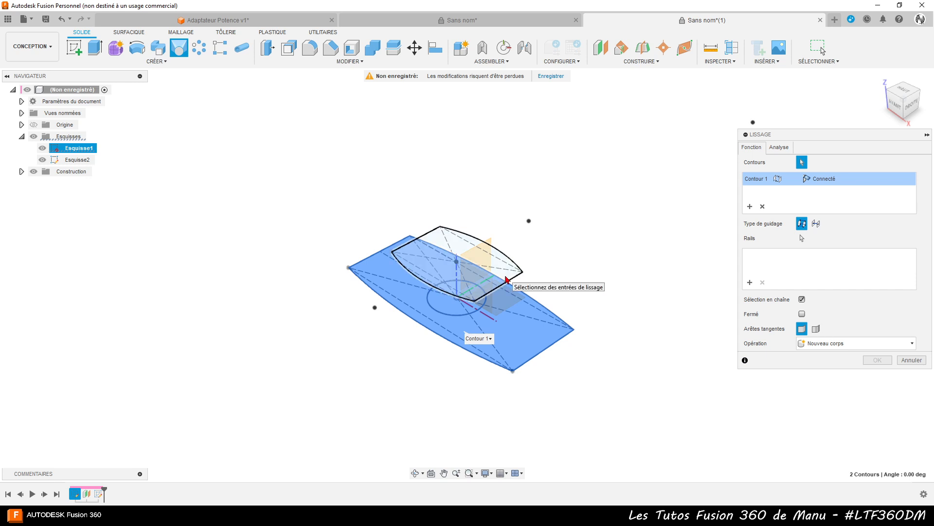
pyautogui.click(506, 279)
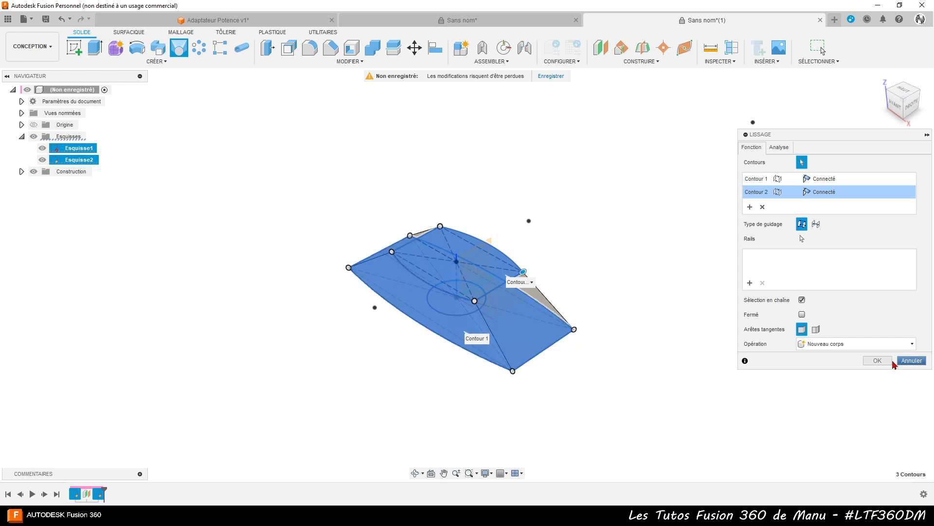
pyautogui.click(878, 360)
# - Compare the lofted body's front profile with the front view in the reference drawing, Plan Piece auto barilet.jpg
pyautogui.keyDown('shift'); pyautogui.moveTo(635, 399); pyautogui.dragTo(560, 340, button='middle'); pyautogui.keyUp('shift')
pyautogui.scroll(3, 357, 238)
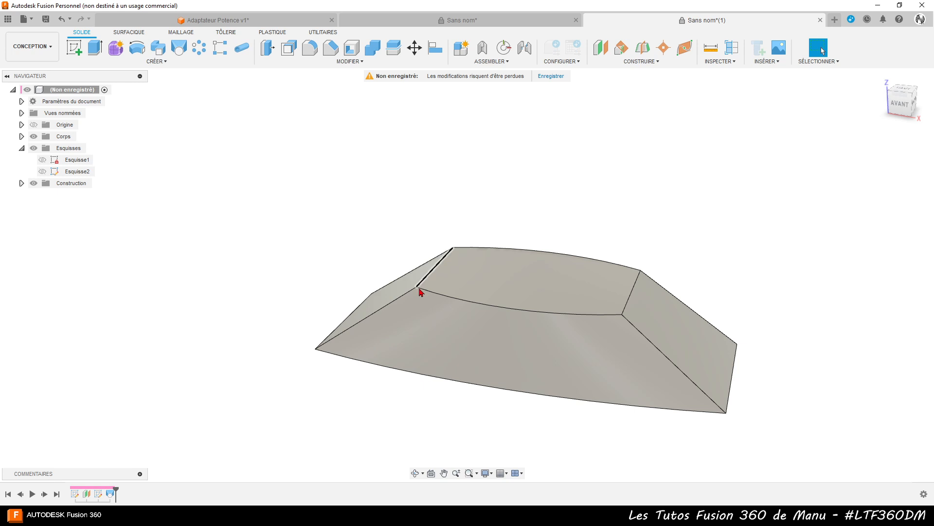
pyautogui.click(901, 106)
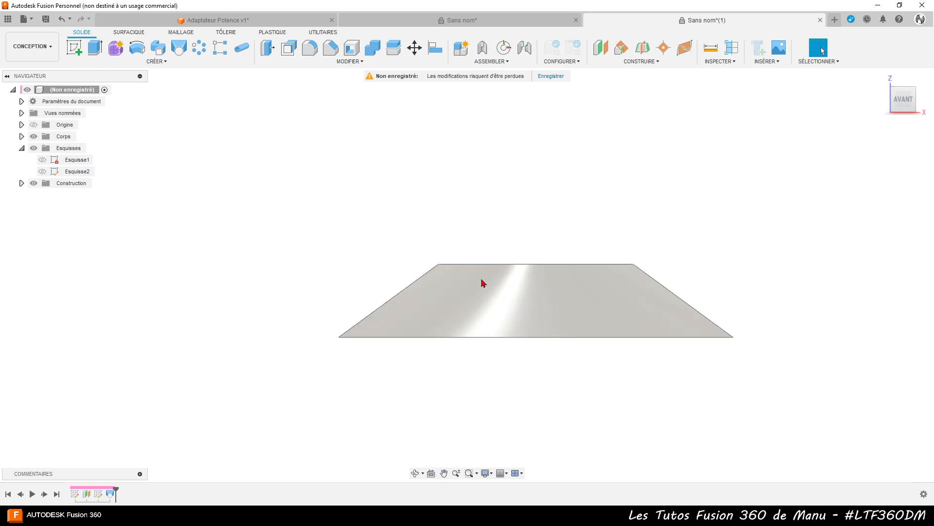
pyautogui.hotkey('alt', 'Tab')
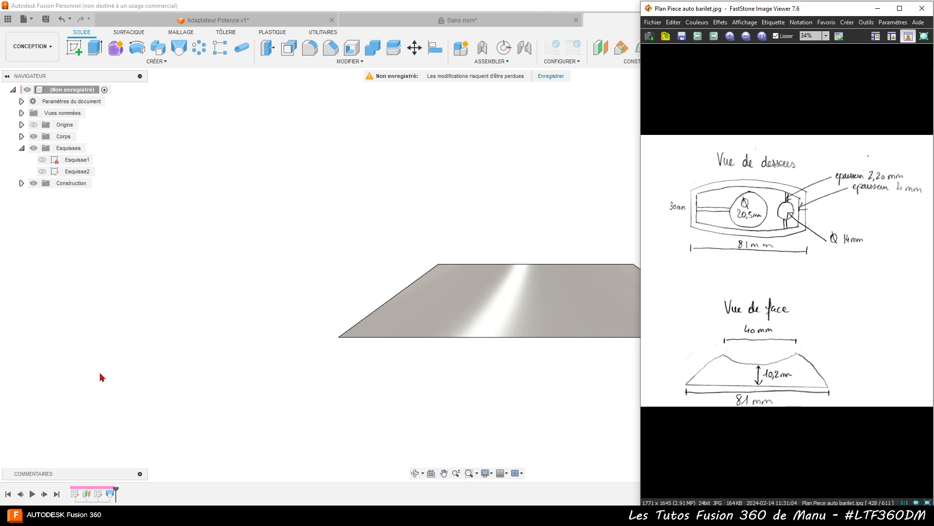
pyautogui.click(173, 312)
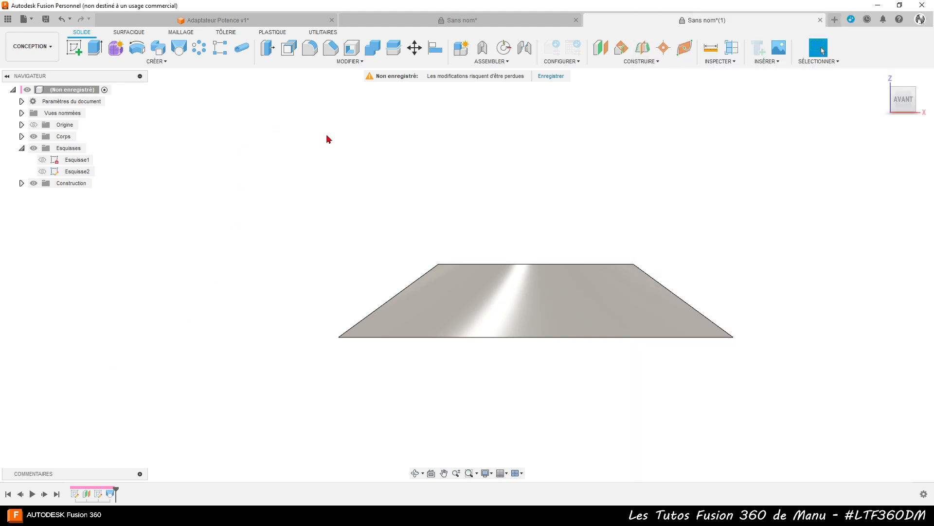
# - Start a new sketch on the vertical front (XZ) origin plane through the lofted body
pyautogui.scroll(3, 688, 226)
pyautogui.keyDown('shift'); pyautogui.moveTo(688, 224); pyautogui.dragTo(671, 231, button='middle'); pyautogui.keyUp('shift')
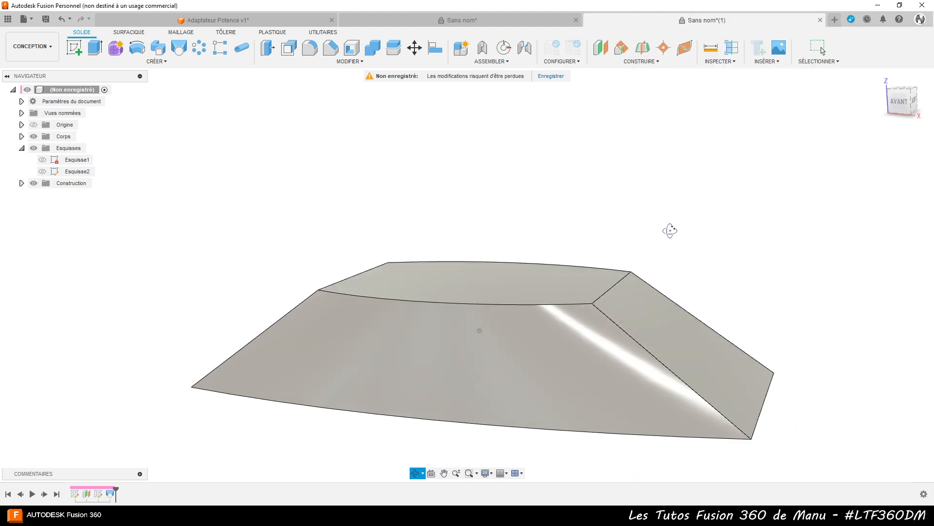
pyautogui.click(74, 49)
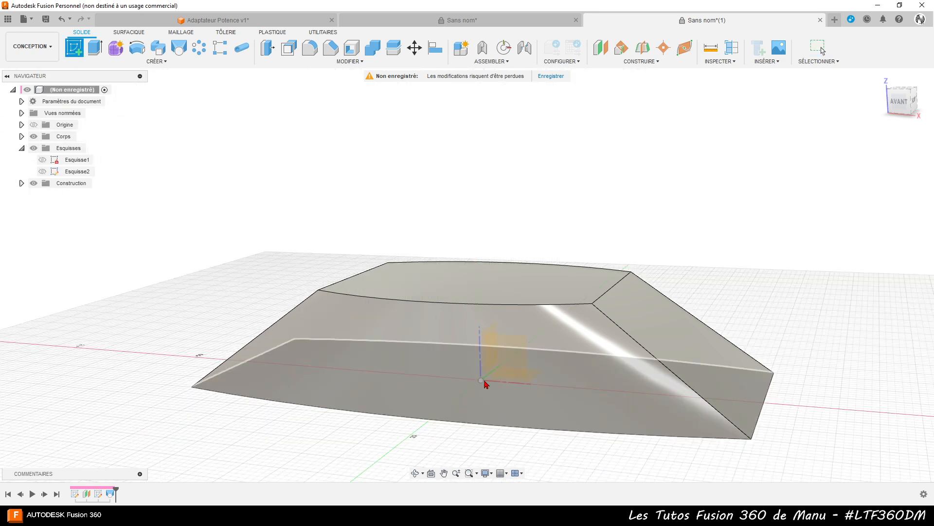
pyautogui.click(506, 370)
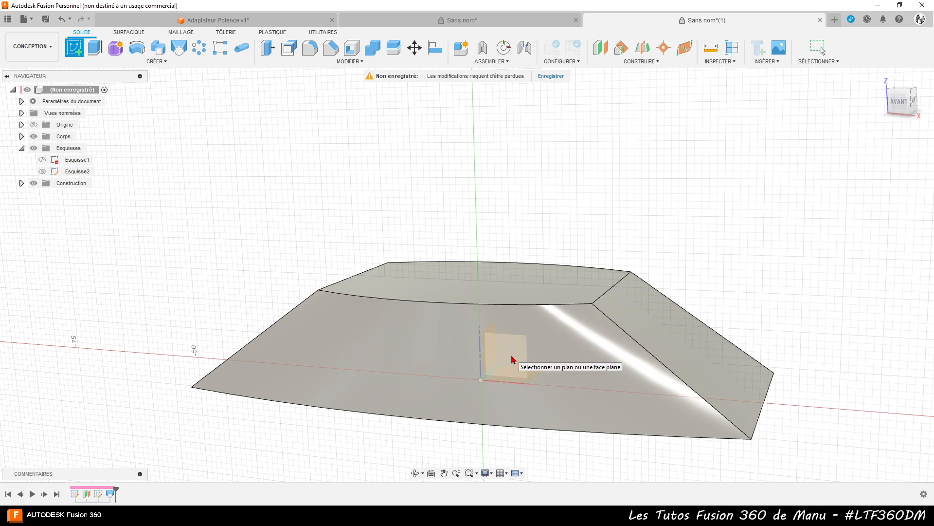
pyautogui.click(519, 357)
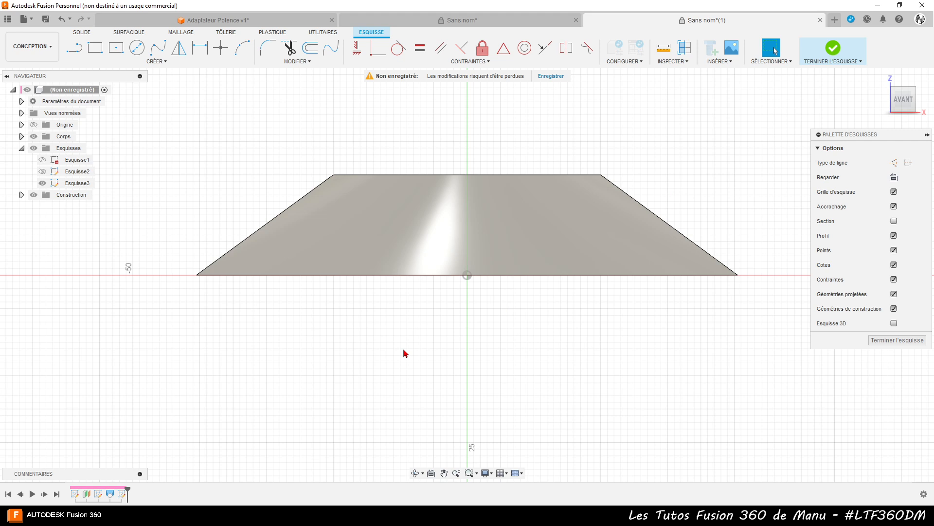
# - Project the loft's front face into the new sketch, keeping the projection linked
pyautogui.press('p')
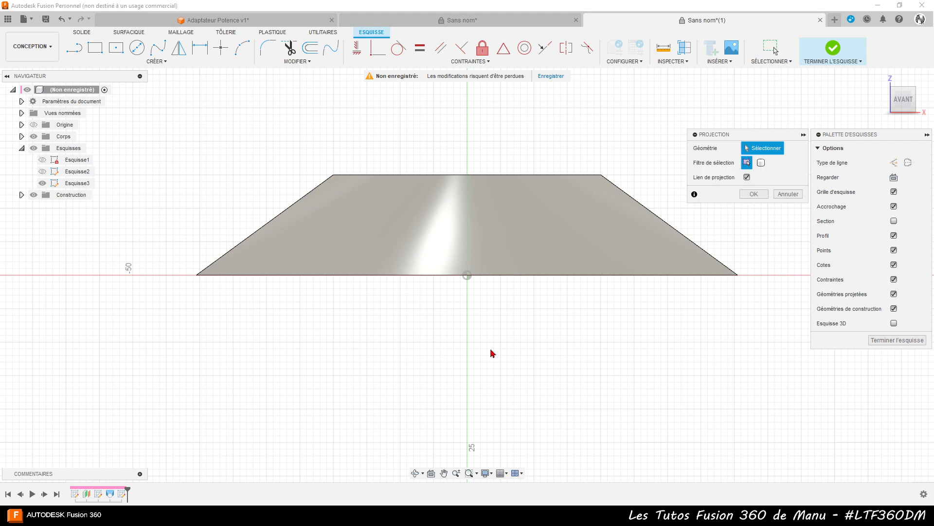
pyautogui.click(508, 225)
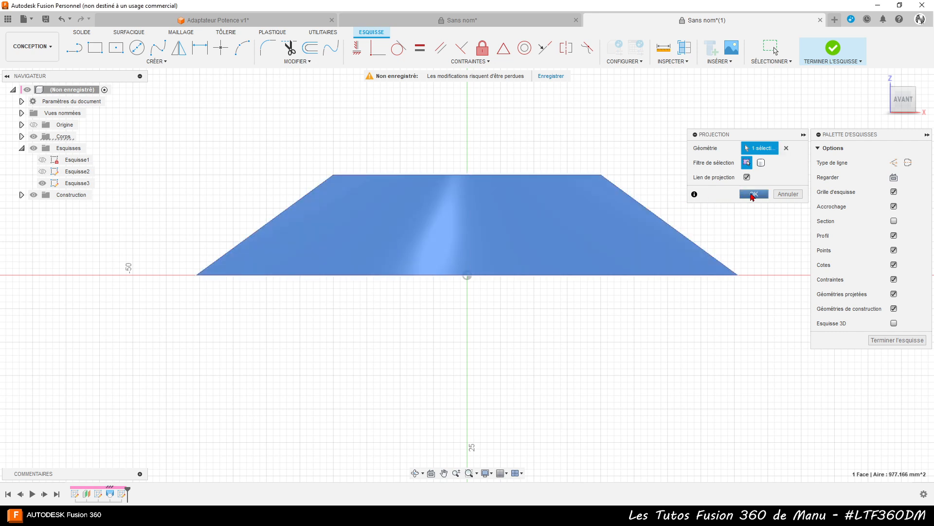
pyautogui.click(754, 194)
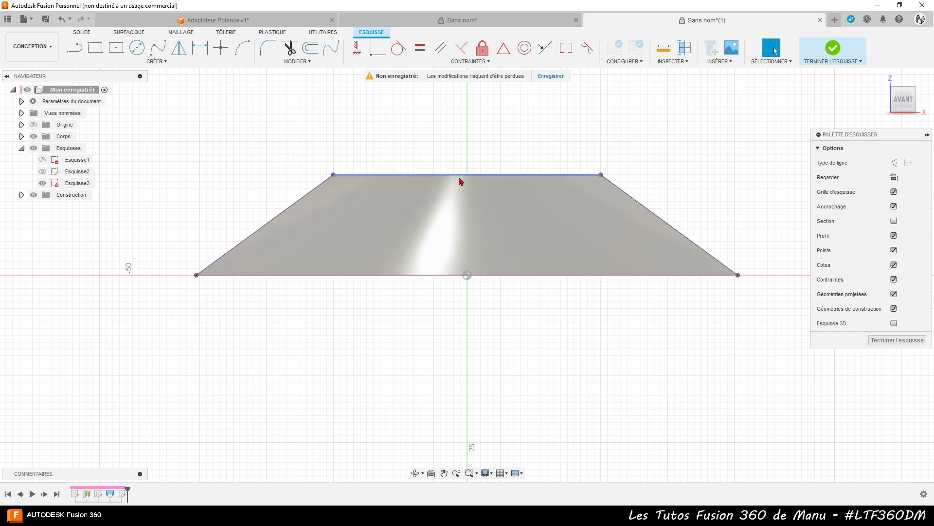
# - Draw a three-point arc between the projected face's upper corners, dipping to about 9 mm above the origin on the vertical axis
pyautogui.click(242, 47)
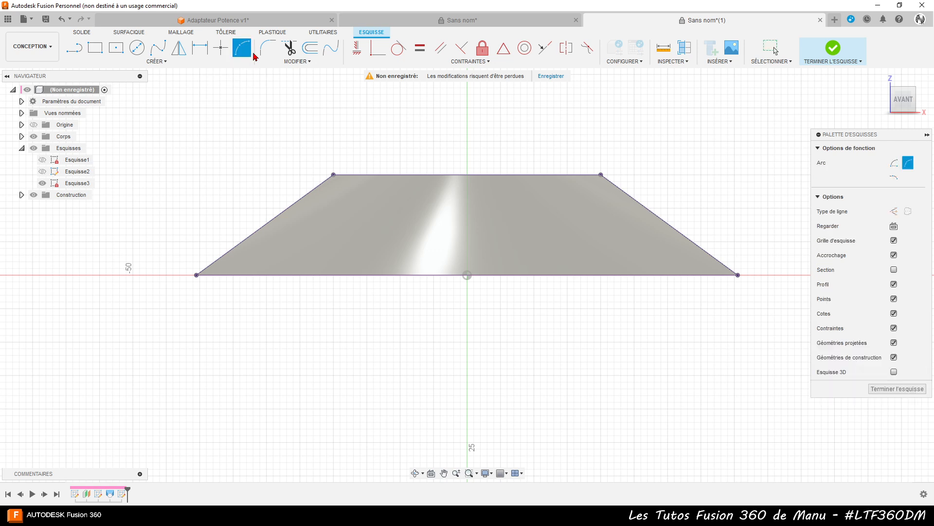
pyautogui.click(333, 175)
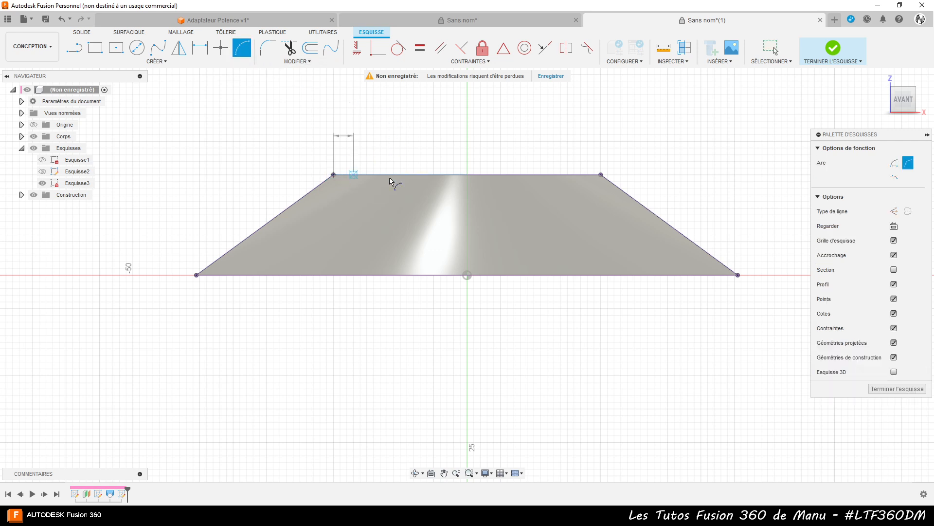
pyautogui.click(602, 175)
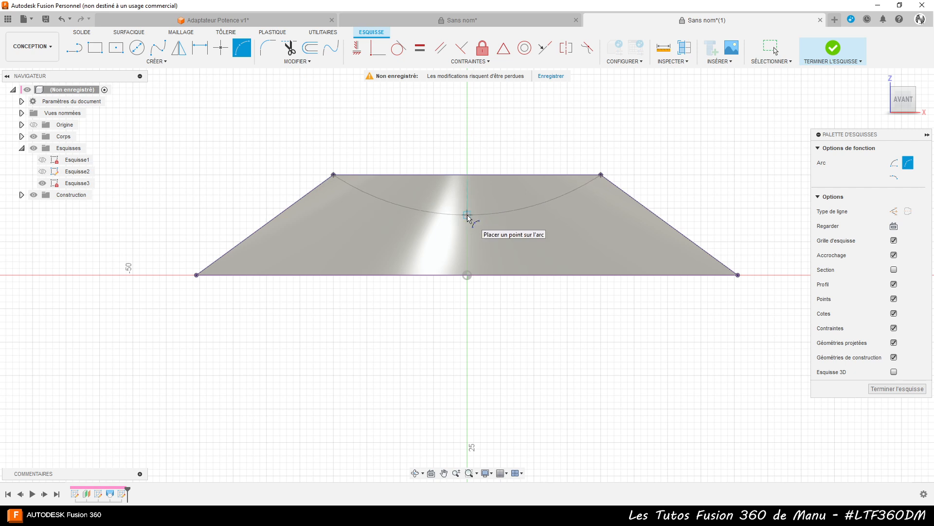
pyautogui.click(467, 215)
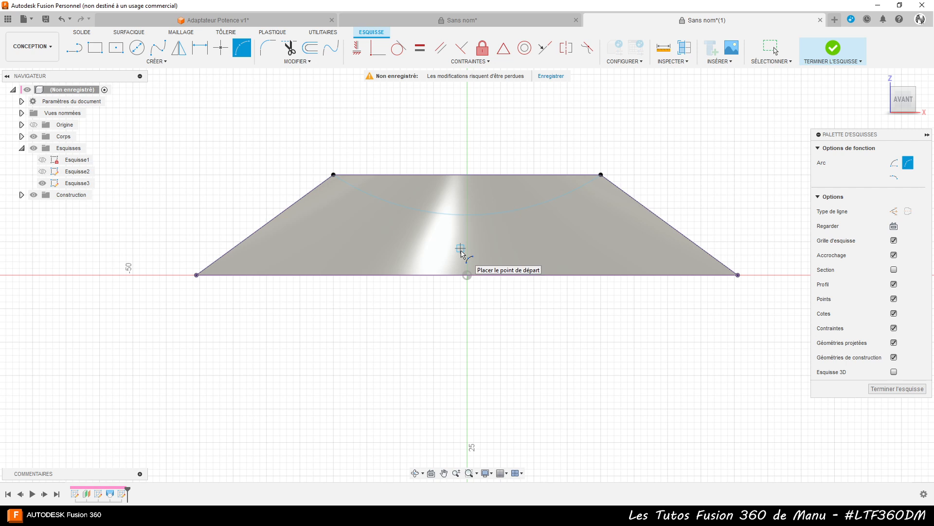
# - Dimension the arc's lowest tangent point at 10.2 mm above the origin and finish the sketch
pyautogui.press('l')
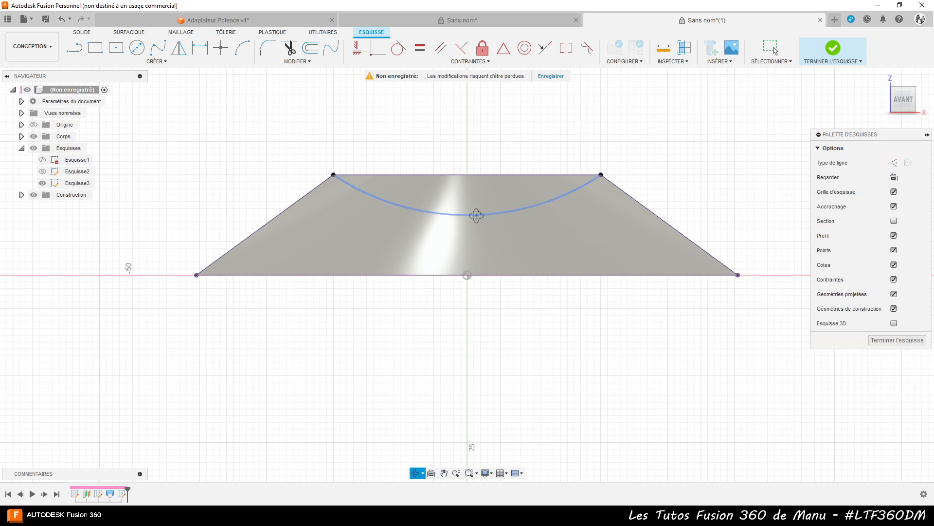
pyautogui.rightClick(477, 217)
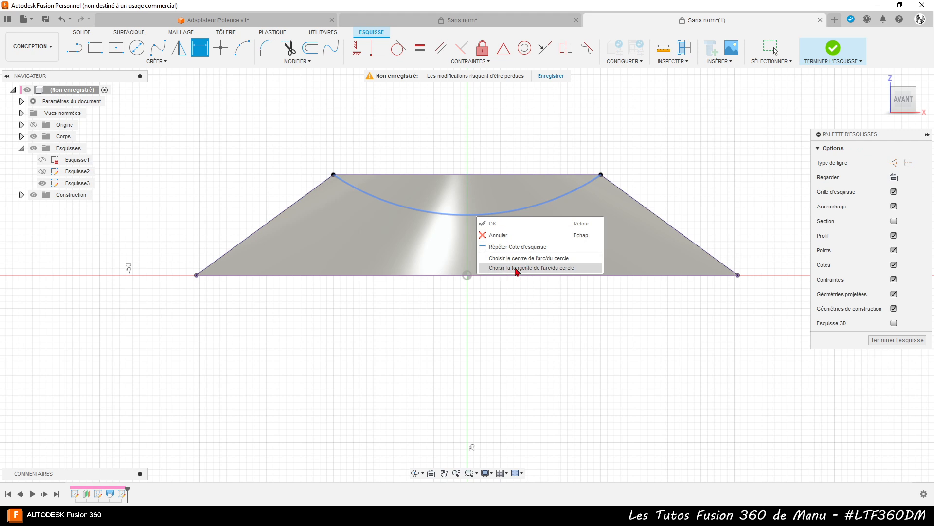
pyautogui.click(521, 269)
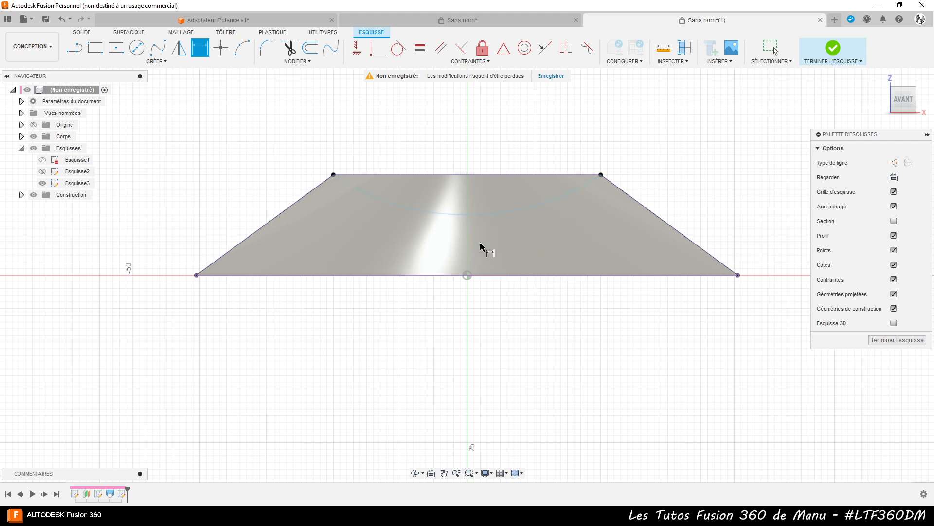
pyautogui.click(476, 215)
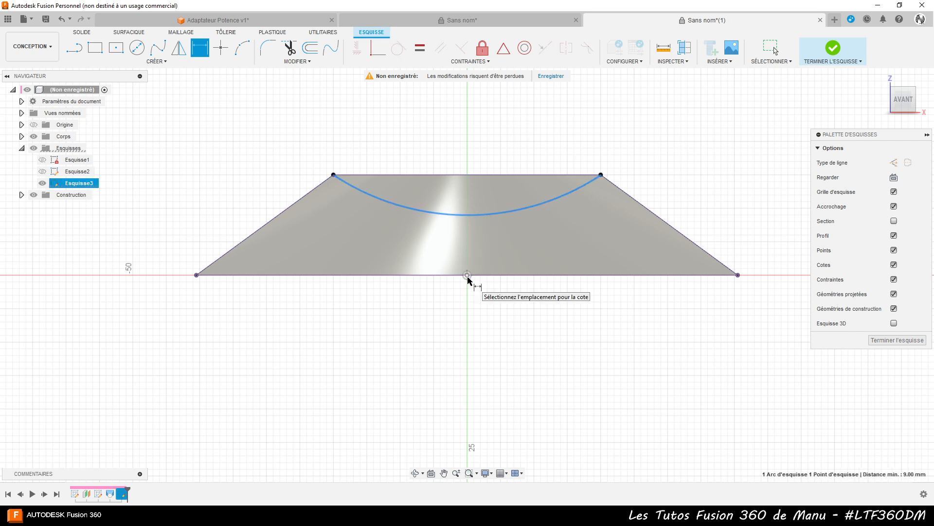
pyautogui.click(467, 276)
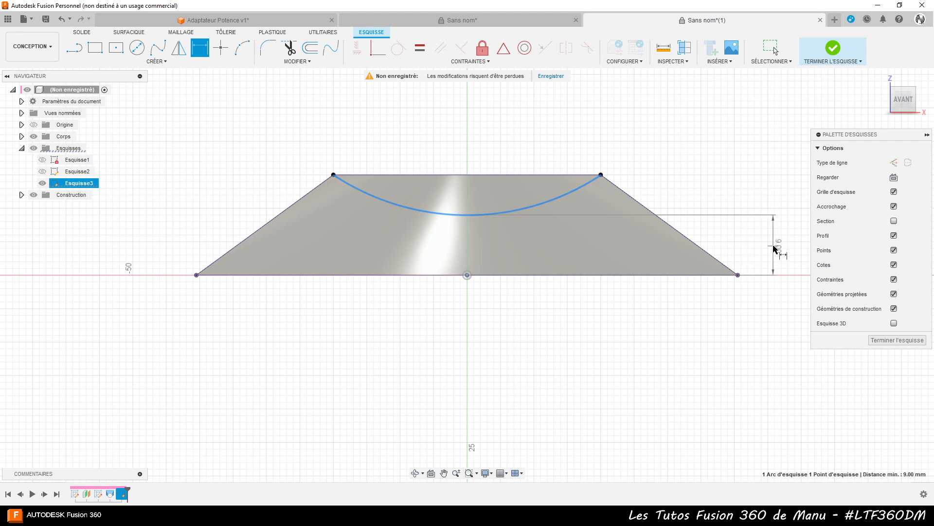
pyautogui.click(777, 252)
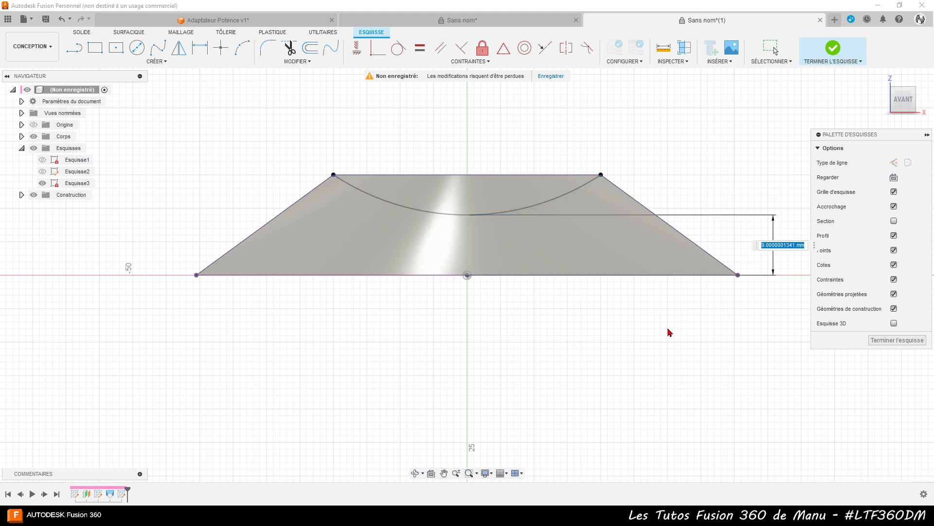
pyautogui.write('10.2')
pyautogui.press('Return')
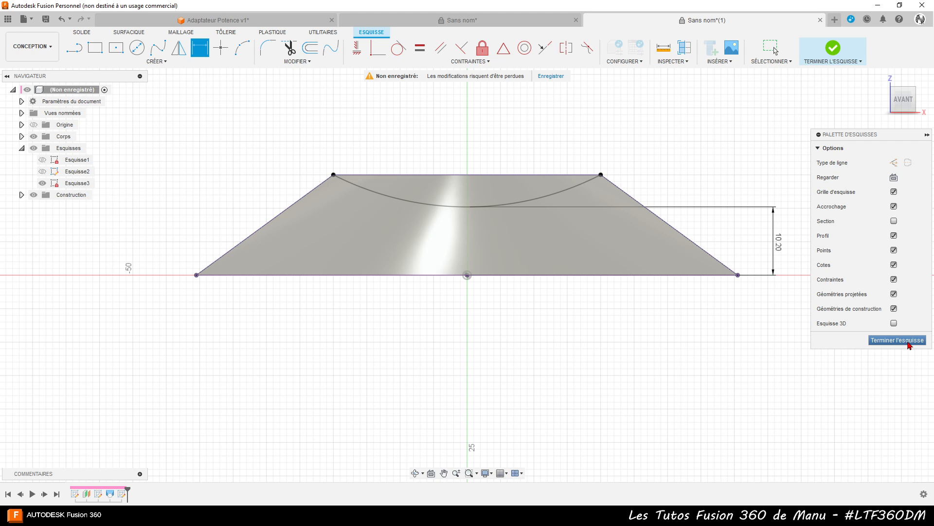
pyautogui.click(909, 345)
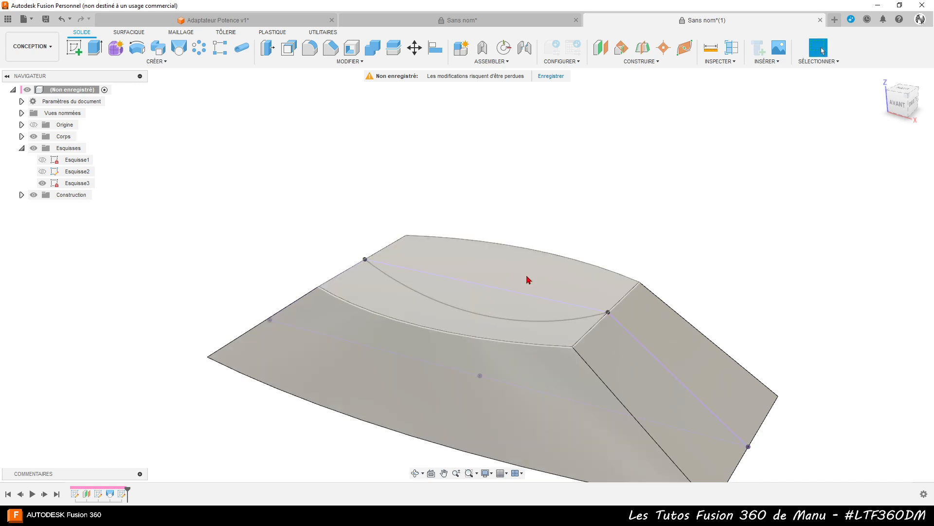
# - Extrude the profile between the arc and the top line symmetrically 23 mm as a cut through the body
pyautogui.click(490, 305)
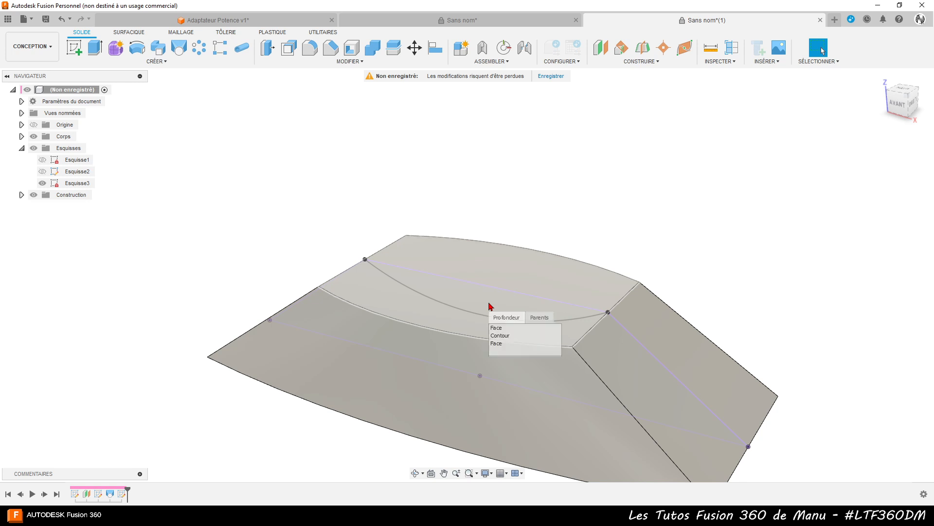
pyautogui.click(519, 336)
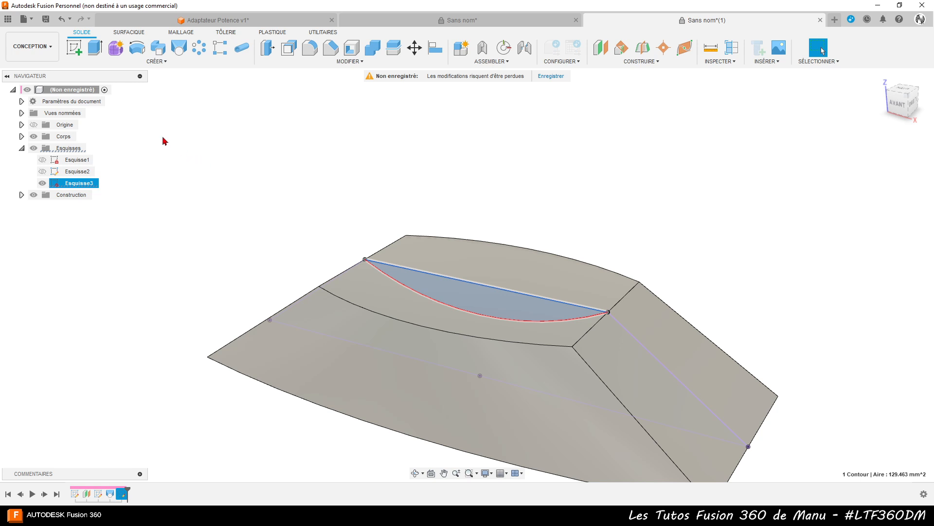
pyautogui.click(94, 50)
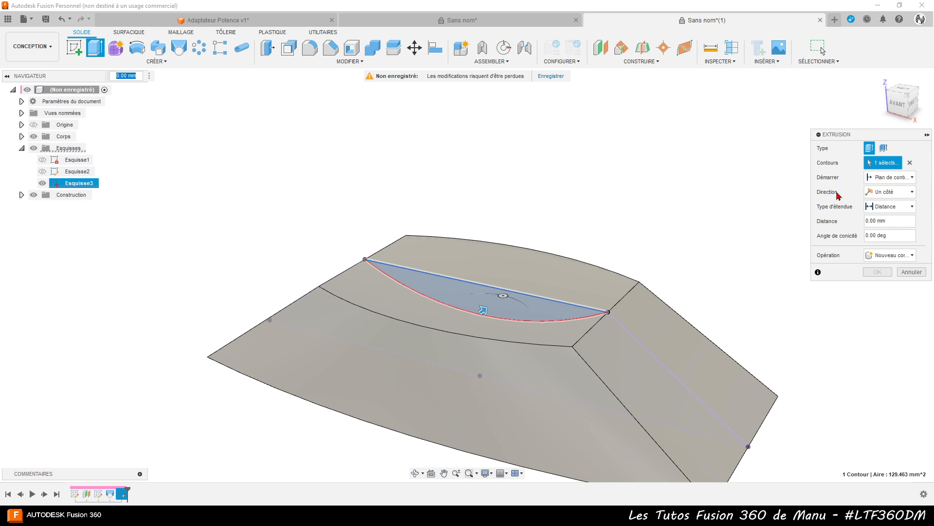
pyautogui.click(880, 195)
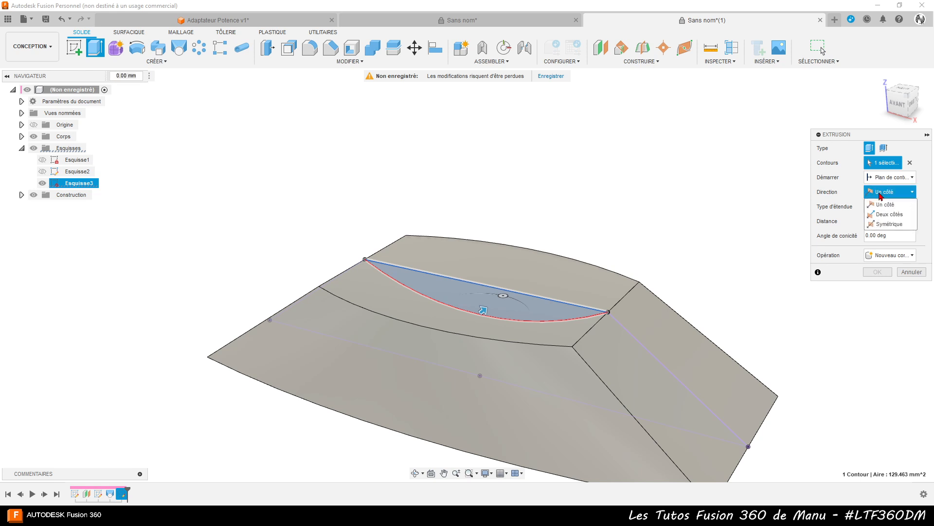
pyautogui.click(889, 225)
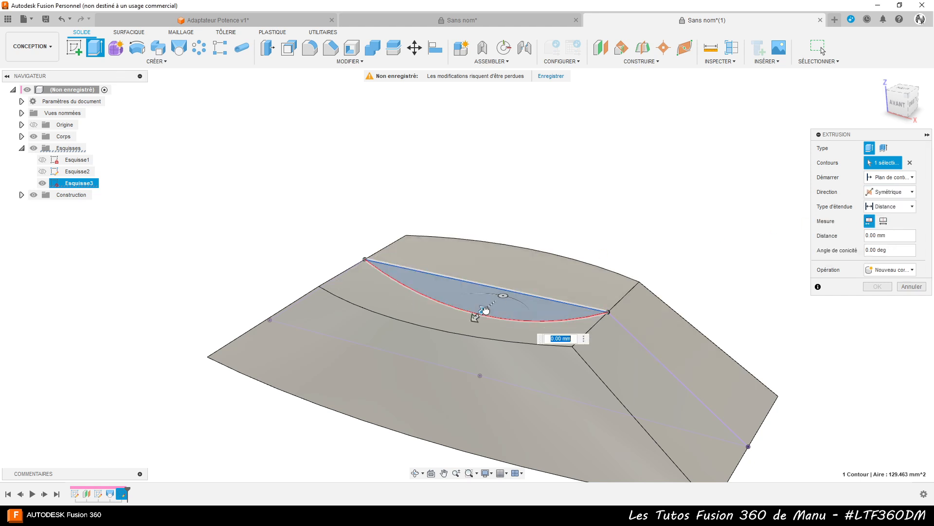
pyautogui.moveTo(483, 311); pyautogui.dragTo(557, 259)
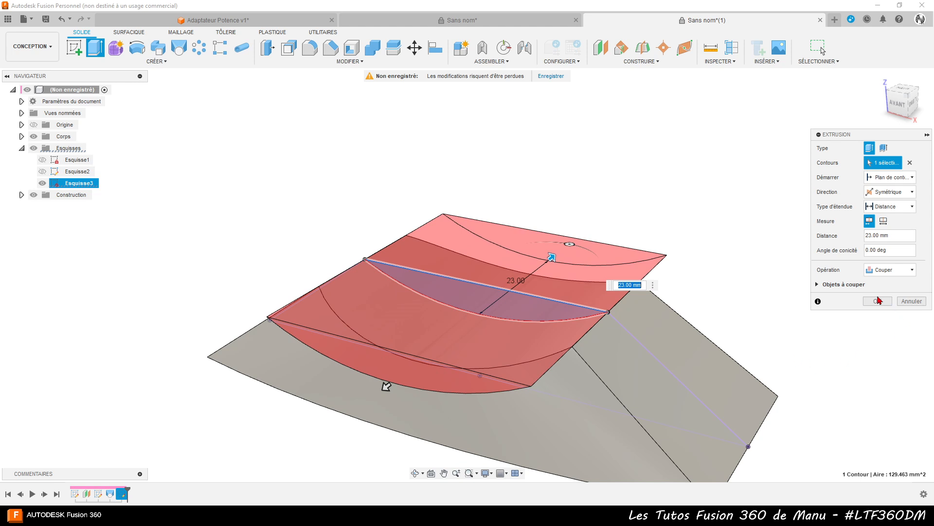
pyautogui.click(879, 301)
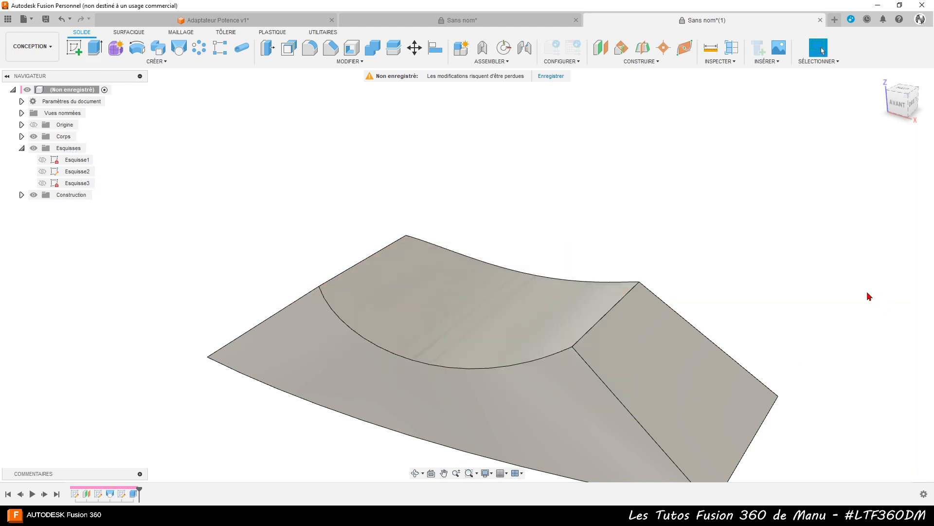
# - Fillet the four sloping corner edges of the body with a 1.5 mm radius
pyautogui.keyDown('shift'); pyautogui.moveTo(770, 273); pyautogui.dragTo(772, 216, button='middle'); pyautogui.keyUp('shift')
pyautogui.moveTo(766, 204); pyautogui.dragTo(780, 279)
pyautogui.press('Escape')
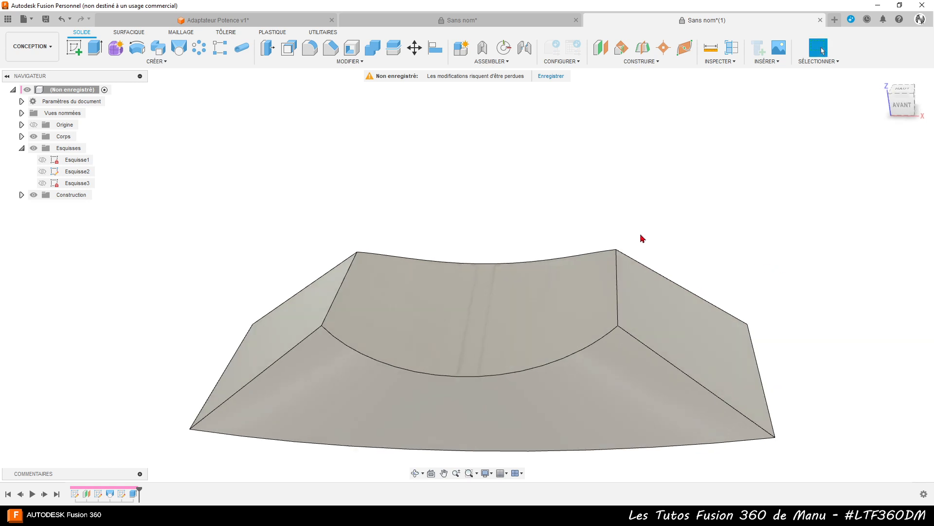
pyautogui.click(309, 48)
pyautogui.click(286, 356)
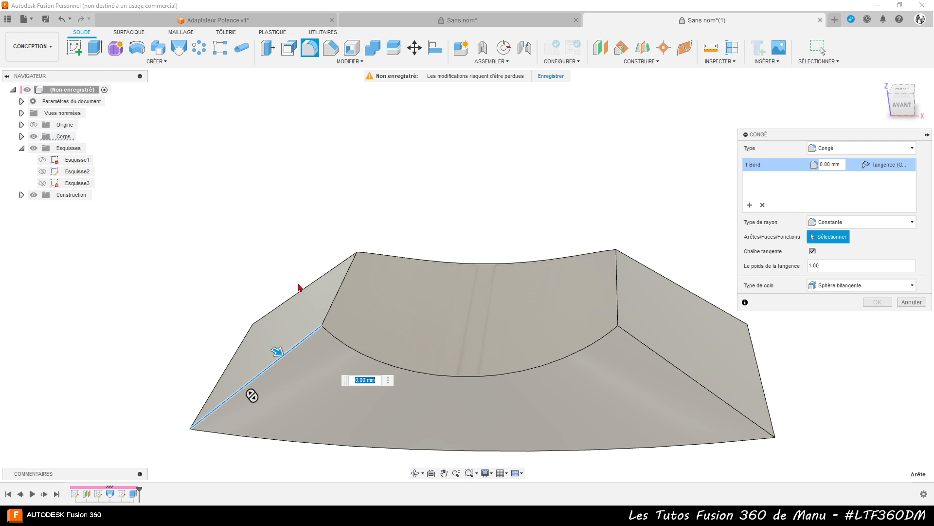
pyautogui.click(308, 287)
pyautogui.click(667, 280)
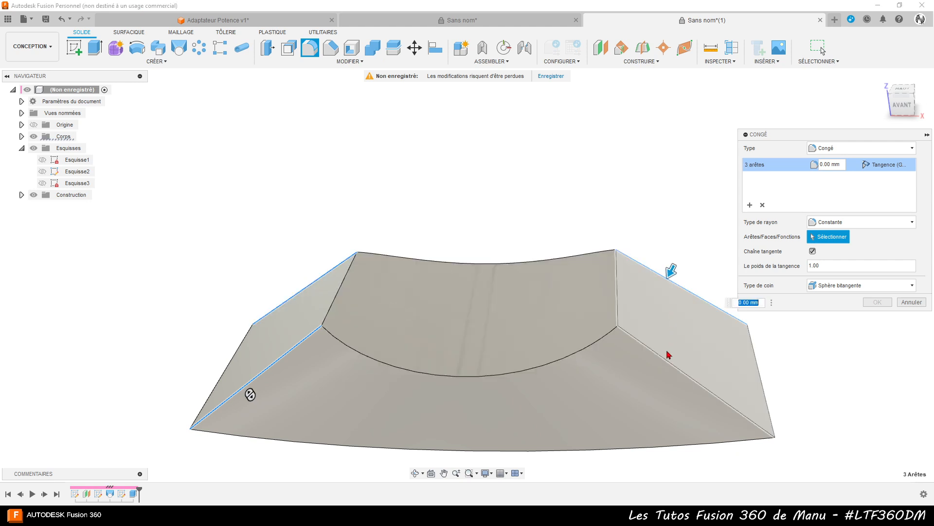
pyautogui.click(665, 360)
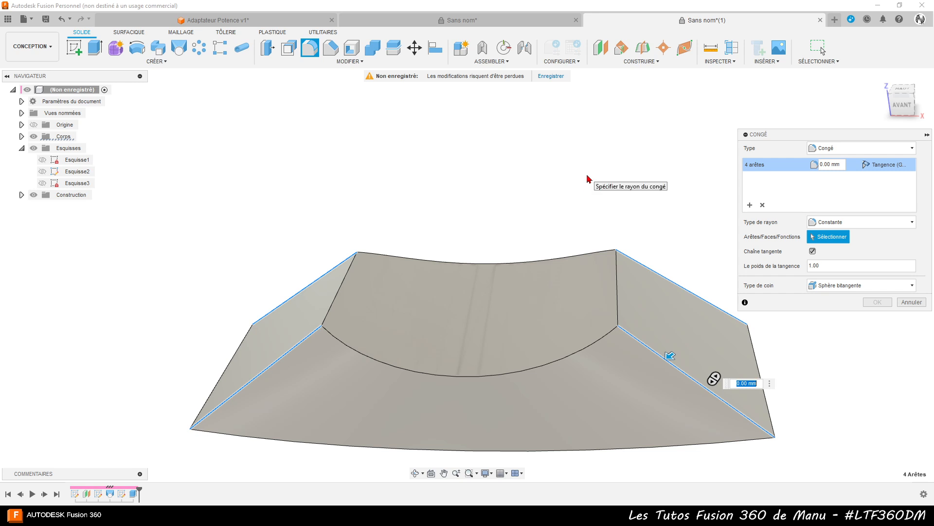
pyautogui.write('1.5')
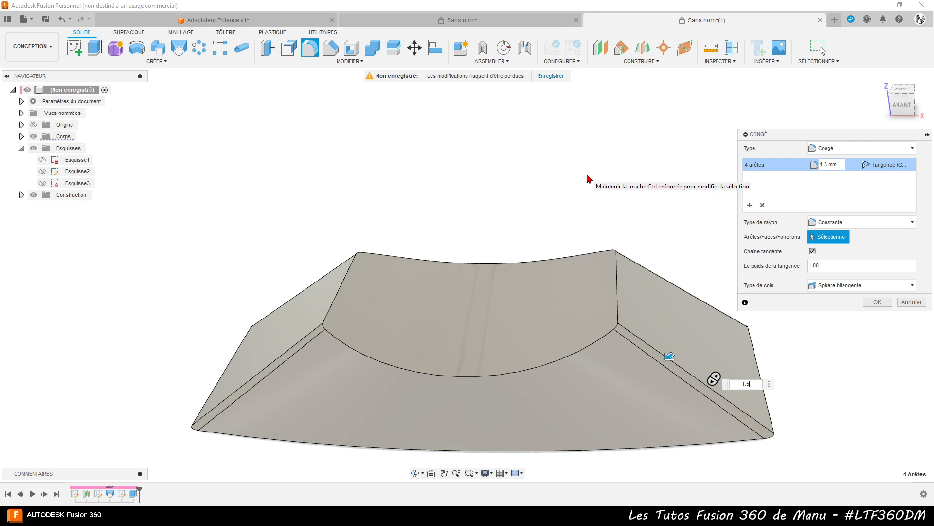
pyautogui.press('Return')
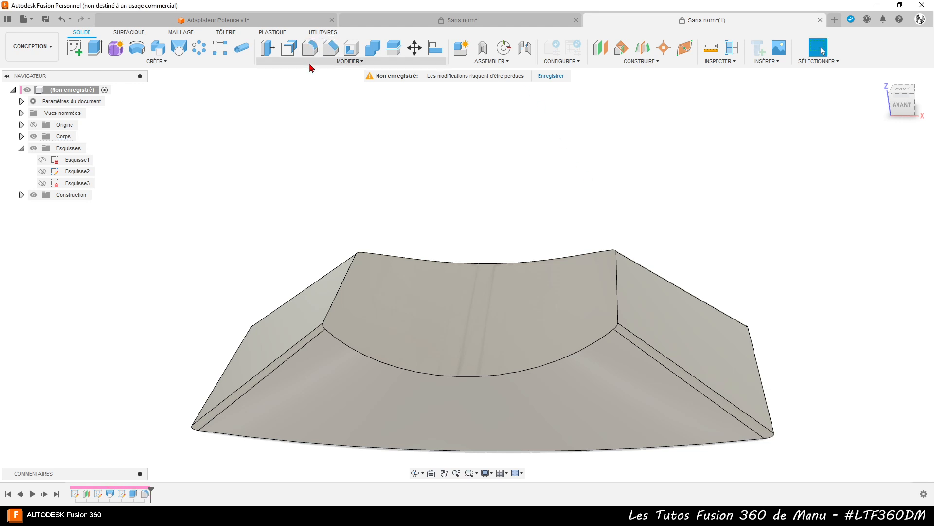
# - Fillet the whole edge loop around the concave top face with a 1 mm radius
pyautogui.click(334, 302)
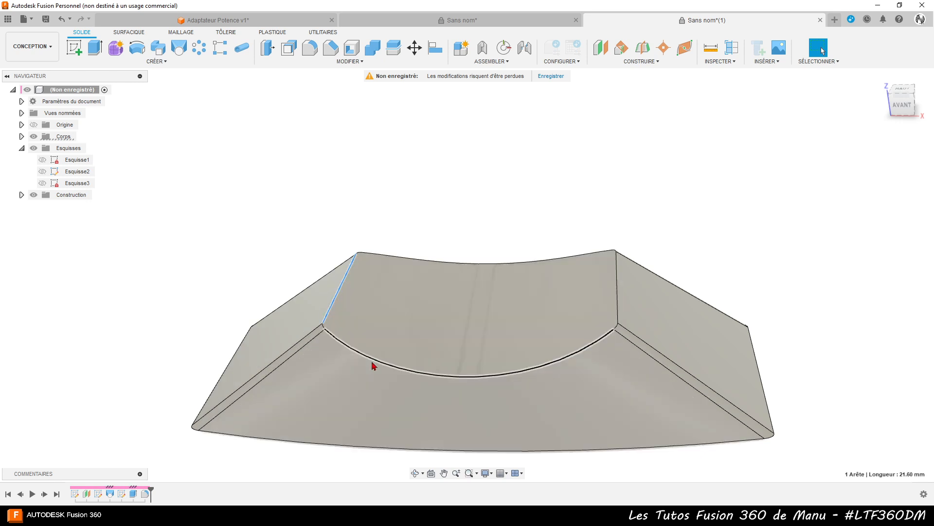
pyautogui.click(376, 362)
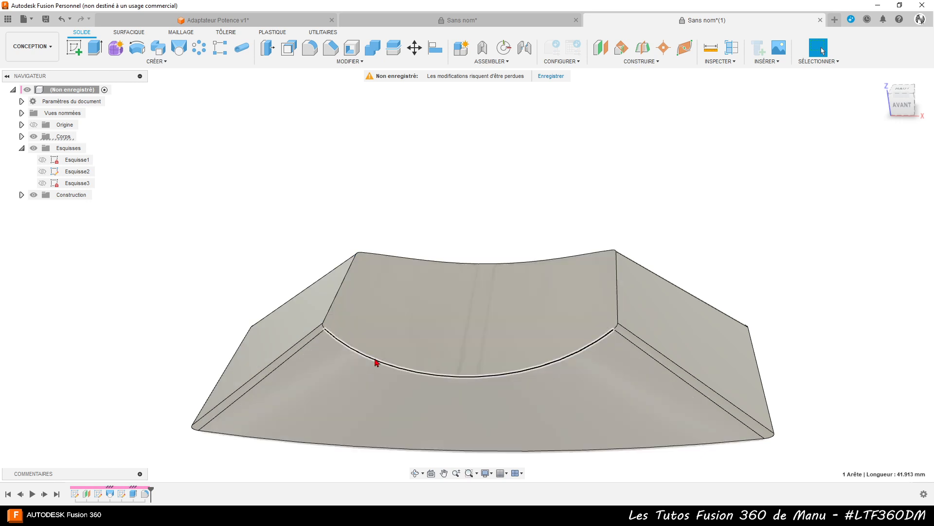
pyautogui.click(314, 51)
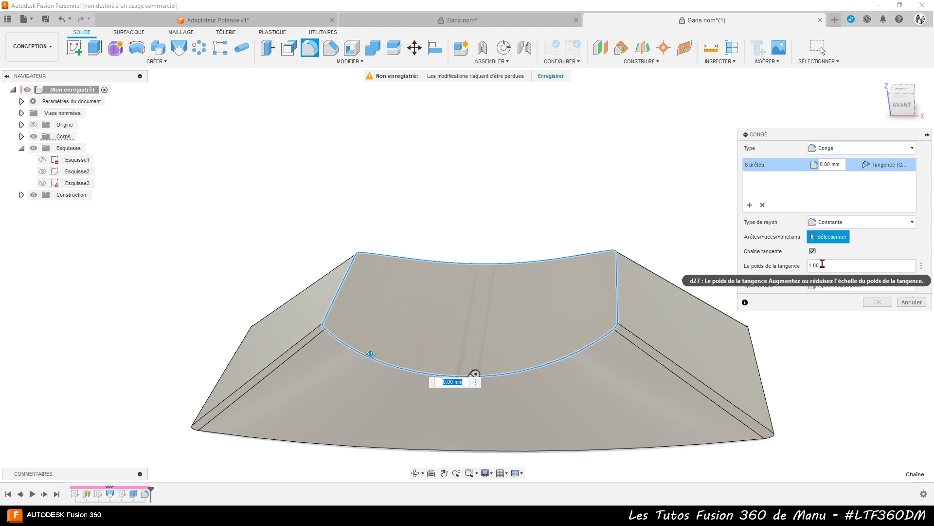
pyautogui.write('1')
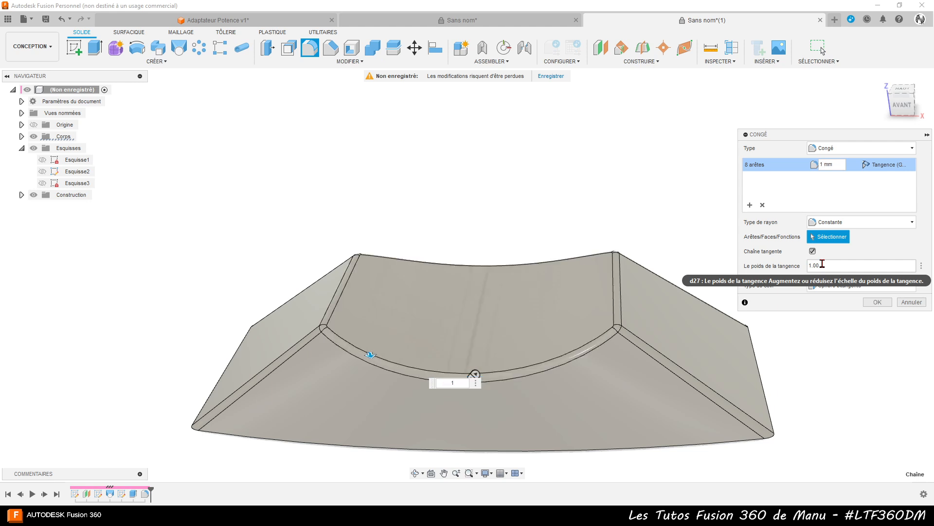
pyautogui.press('Return')
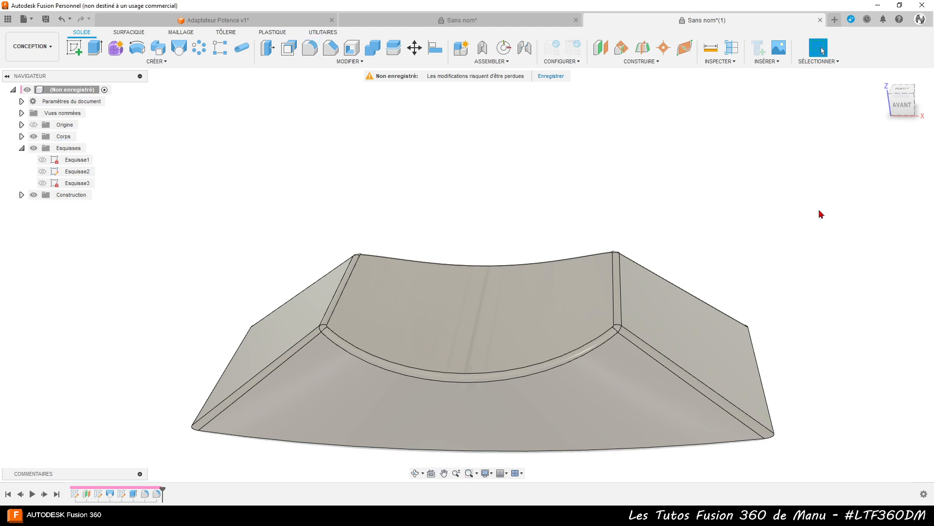
# - Roll the timeline back to just before the two fillets and check the part's photos in the Facebook group post
pyautogui.keyDown('shift'); pyautogui.moveTo(511, 360); pyautogui.dragTo(472, 301, button='middle'); pyautogui.keyUp('shift')
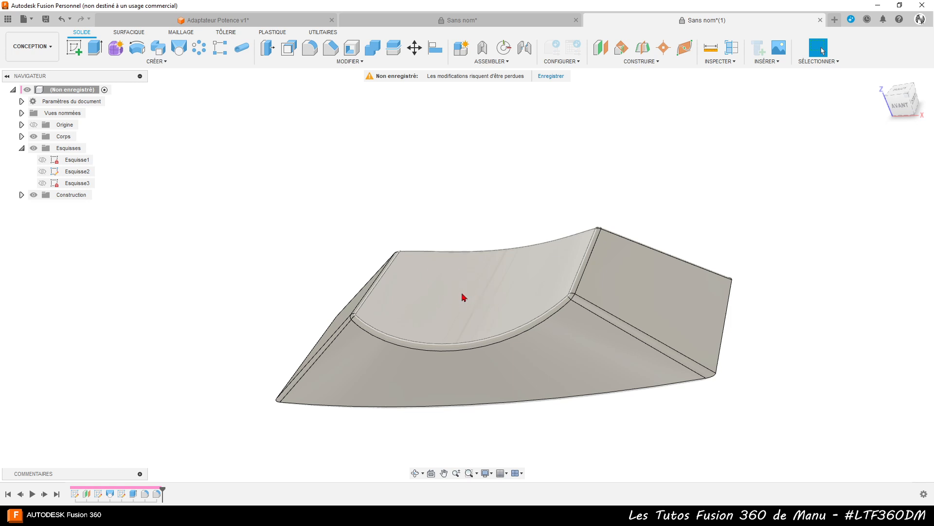
pyautogui.keyDown('shift'); pyautogui.moveTo(518, 299); pyautogui.dragTo(542, 375, button='middle'); pyautogui.keyUp('shift')
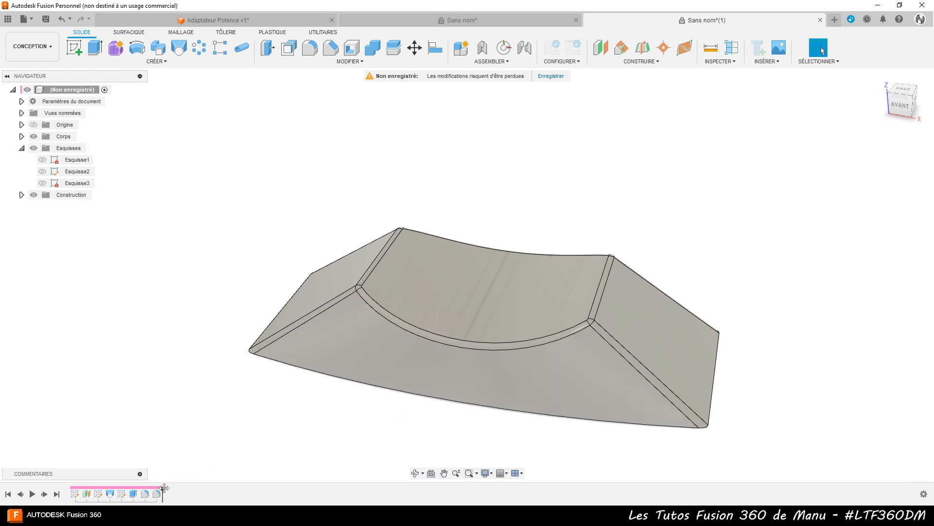
pyautogui.moveTo(164, 488); pyautogui.dragTo(139, 491)
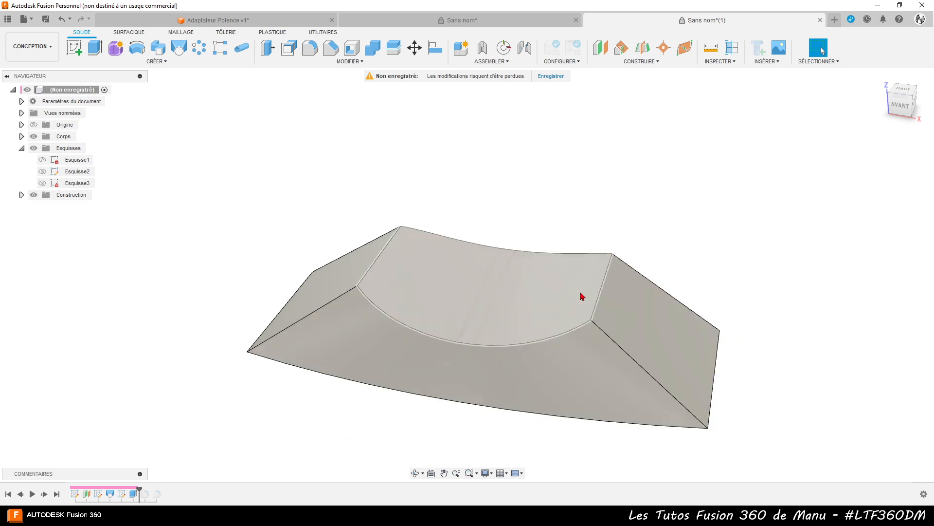
pyautogui.click(367, 516)
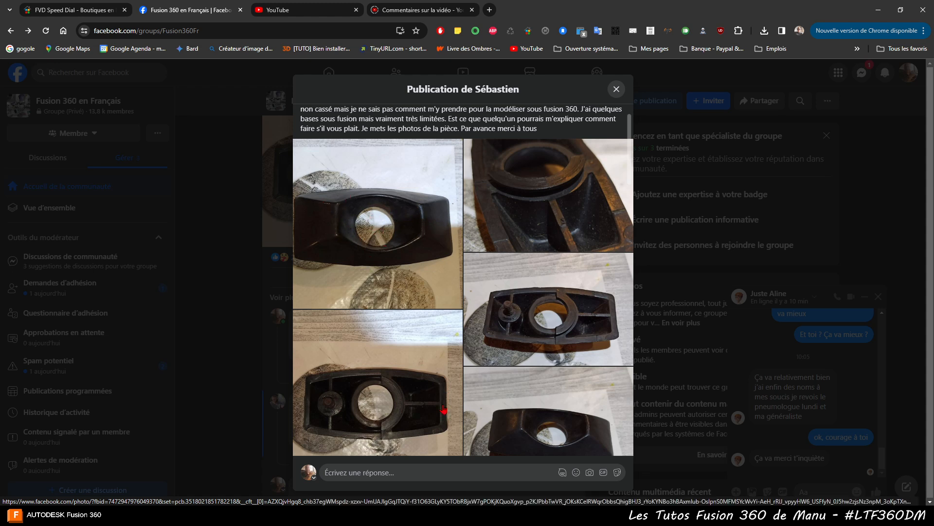
pyautogui.click(403, 515)
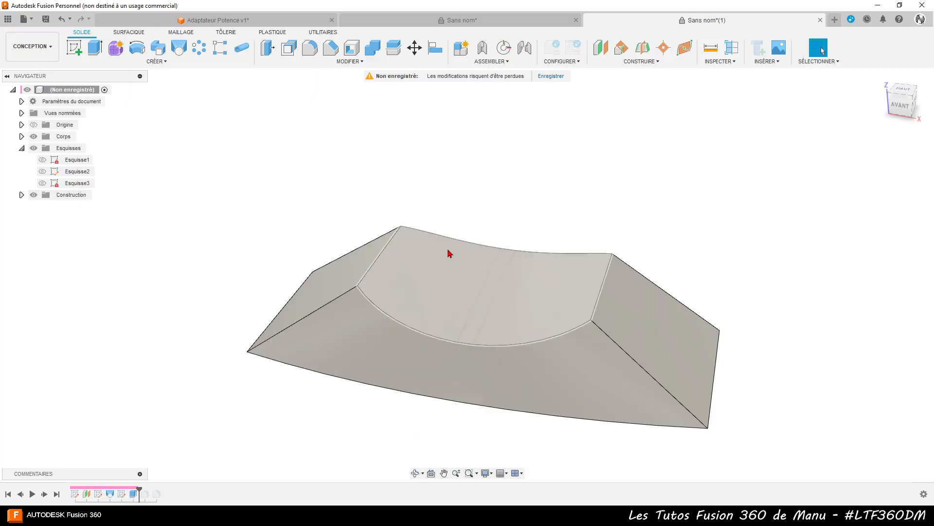
# - Show the base sketch, Esquisse1, and inspect its central circle against the body's concave top face
pyautogui.click(42, 160)
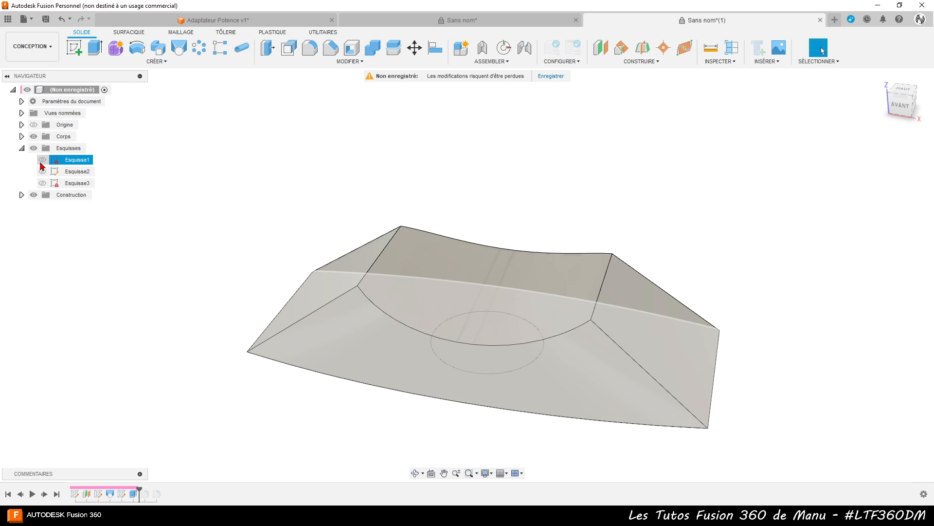
pyautogui.click(41, 161)
pyautogui.keyDown('shift'); pyautogui.moveTo(254, 415); pyautogui.dragTo(269, 359, button='middle'); pyautogui.keyUp('shift')
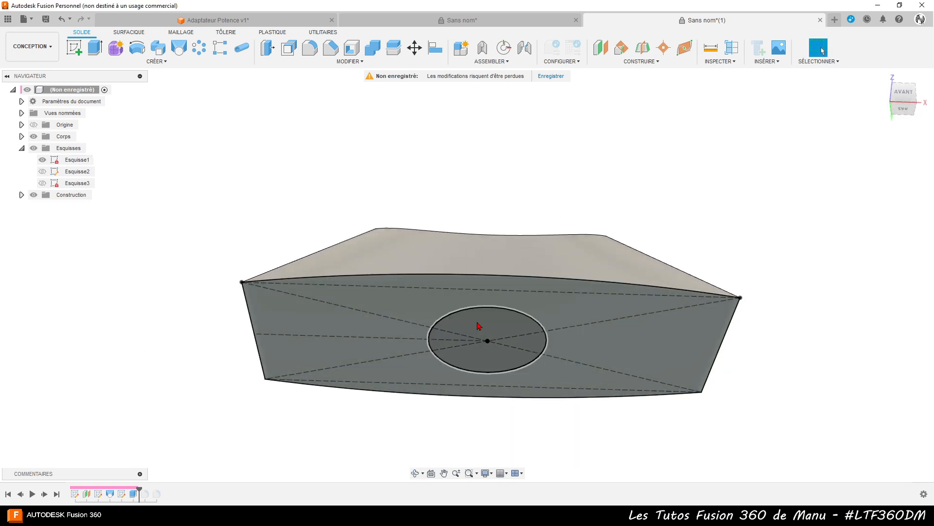
pyautogui.click(477, 323)
pyautogui.keyDown('shift'); pyautogui.moveTo(257, 191); pyautogui.dragTo(234, 211, button='middle'); pyautogui.keyUp('shift')
pyautogui.click(450, 293)
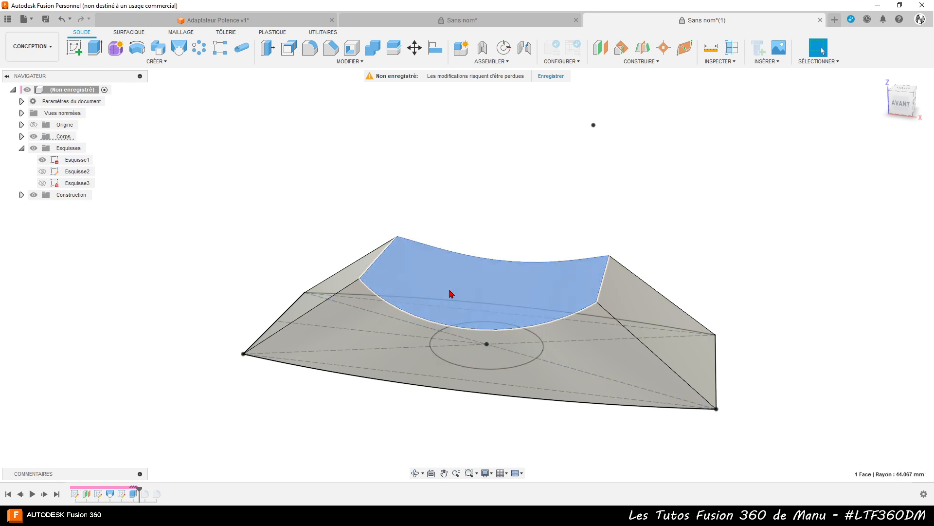
pyautogui.click(438, 194)
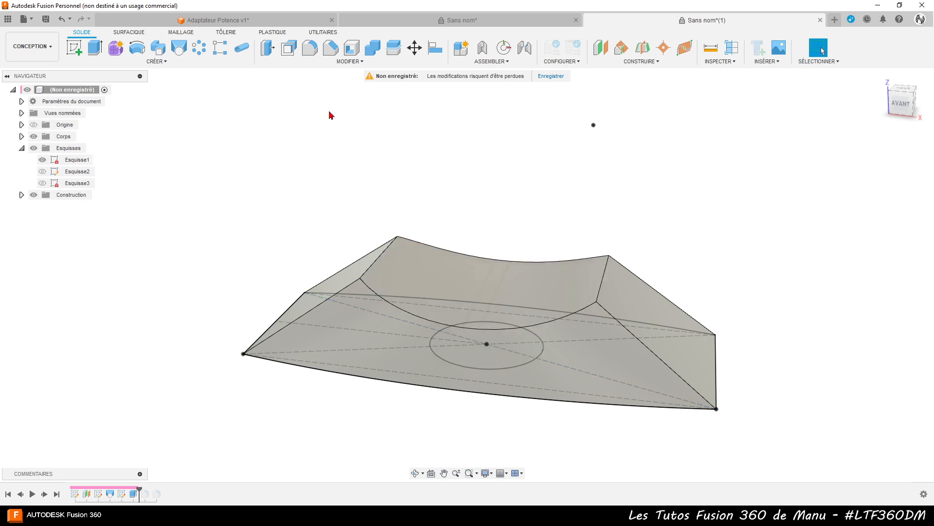
# - Set up a cutting Loft from the body's concave top face to the central circle of the base sketch, Esquisse1
pyautogui.click(180, 49)
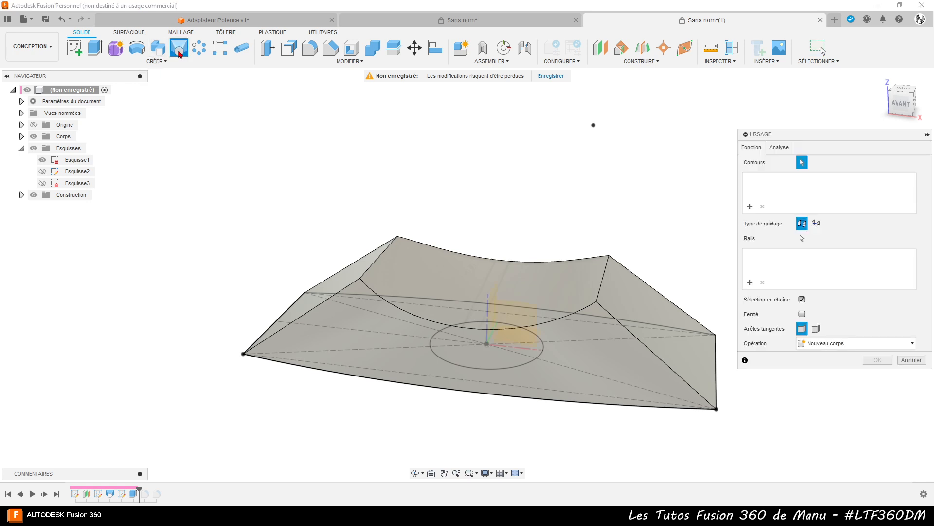
pyautogui.click(435, 272)
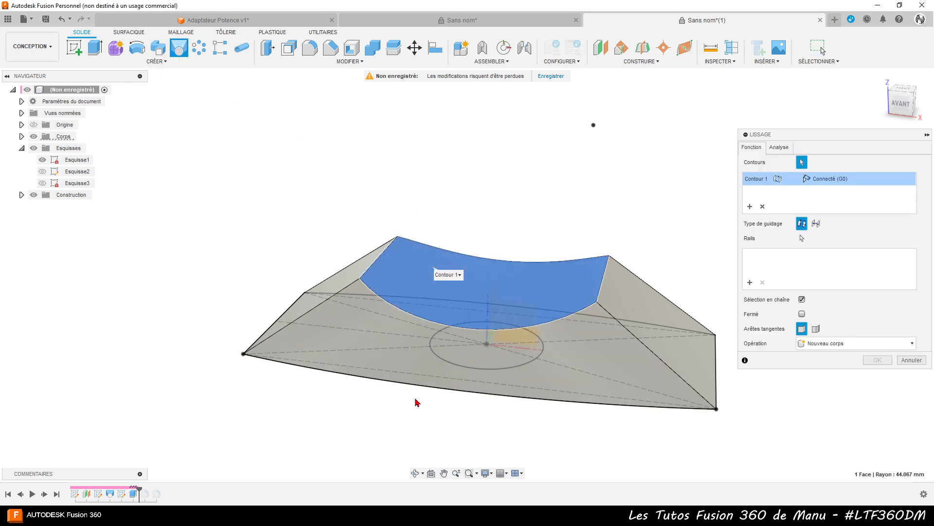
pyautogui.keyDown('shift'); pyautogui.moveTo(417, 403); pyautogui.dragTo(464, 333, button='middle'); pyautogui.keyUp('shift')
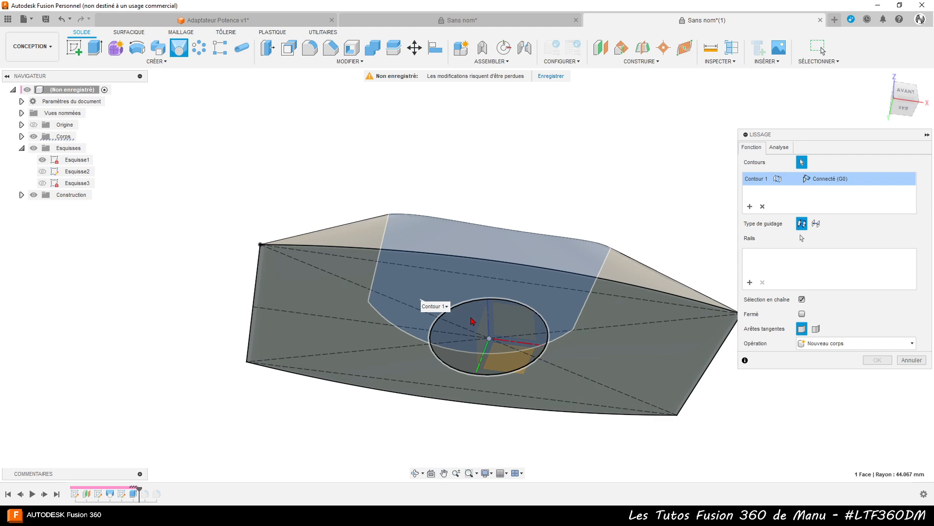
pyautogui.click(472, 321)
pyautogui.keyDown('shift'); pyautogui.moveTo(544, 164); pyautogui.dragTo(528, 224, button='middle'); pyautogui.keyUp('shift')
pyautogui.scroll(3, 538, 378)
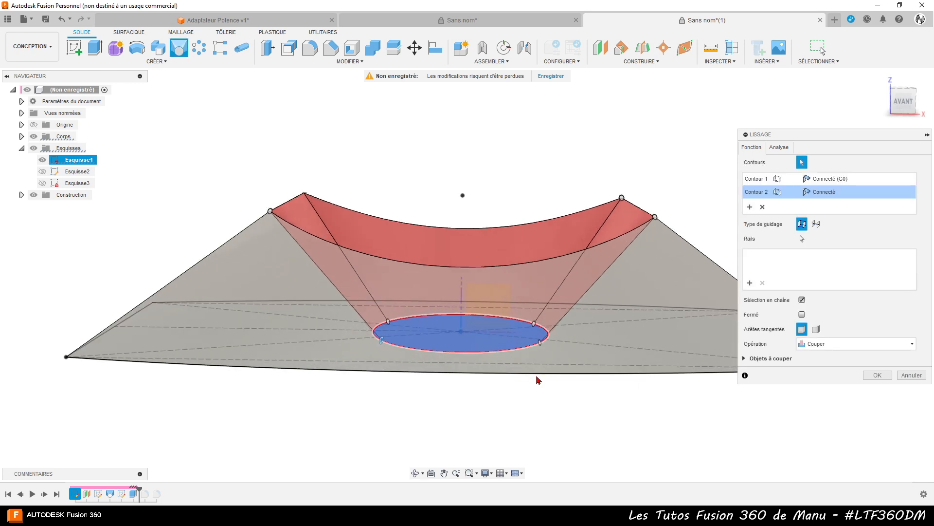
pyautogui.keyDown('shift'); pyautogui.moveTo(538, 434); pyautogui.dragTo(519, 430, button='middle'); pyautogui.keyUp('shift')
# - Switch to the browser, examine the part's top, underside and rib photos in the Facebook group post, and return to Fusion 360
pyautogui.moveTo(414, 515)
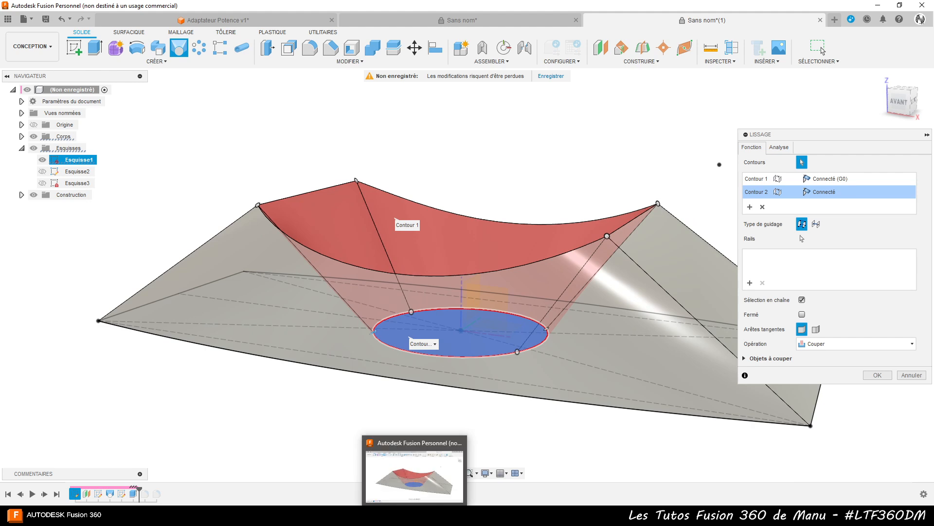
pyautogui.moveTo(368, 515)
pyautogui.click(363, 475)
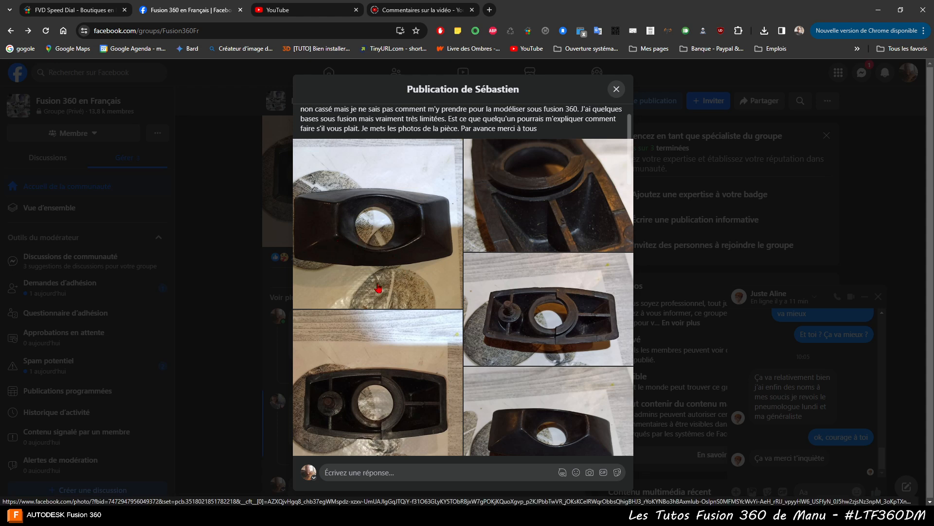
pyautogui.click(383, 252)
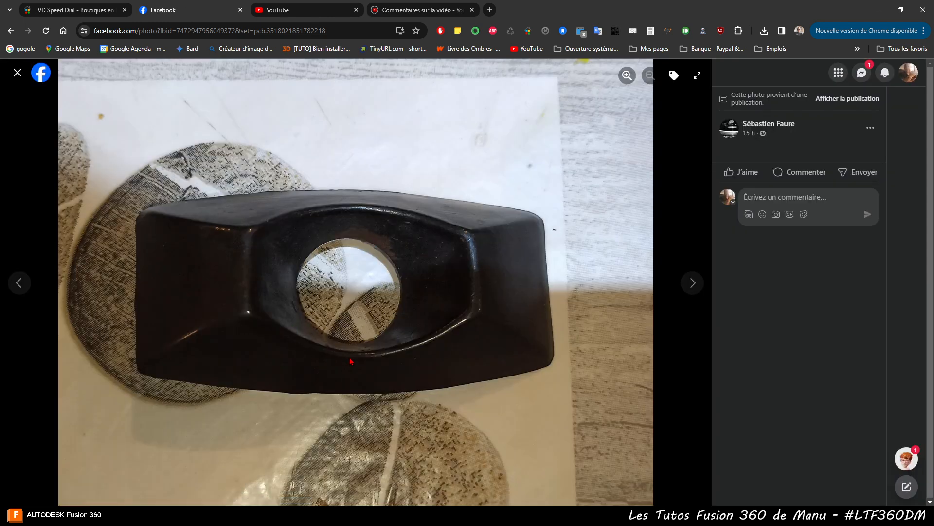
pyautogui.rightClick(339, 344)
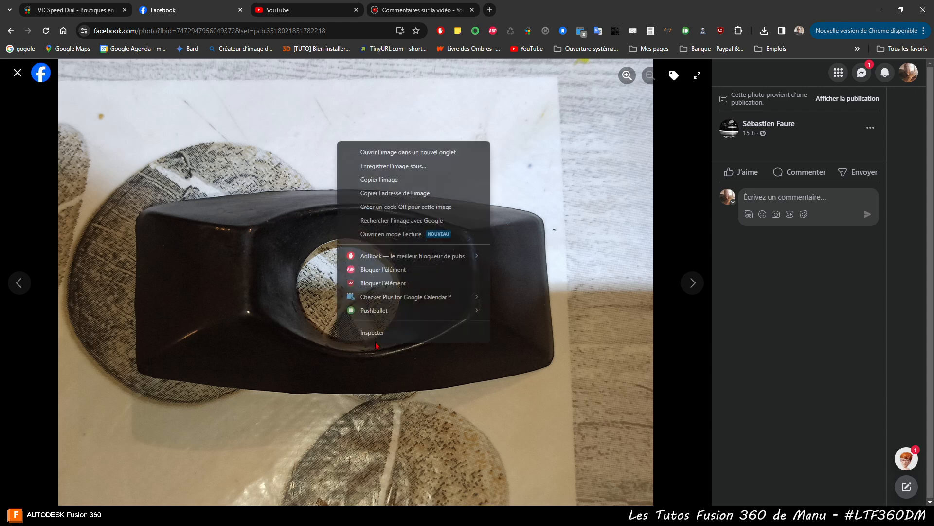
pyautogui.click(693, 284)
pyautogui.click(694, 283)
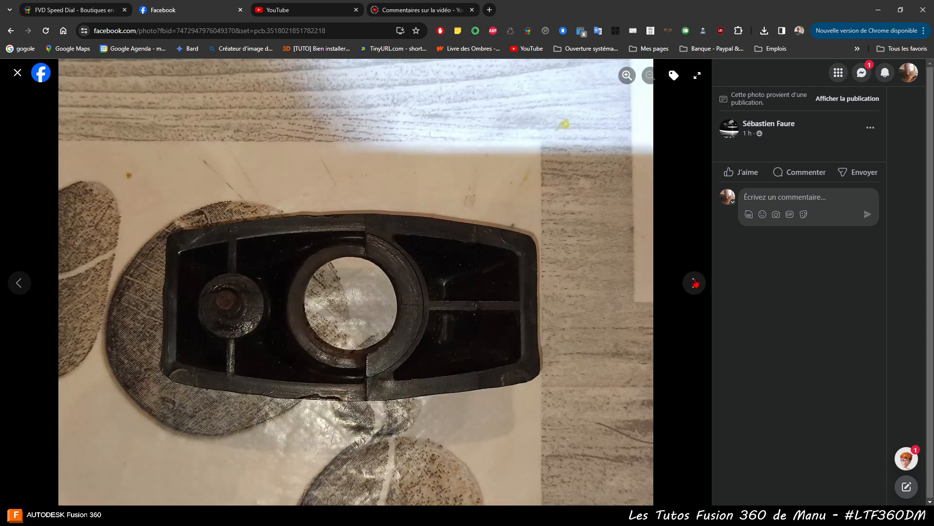
pyautogui.click(694, 283)
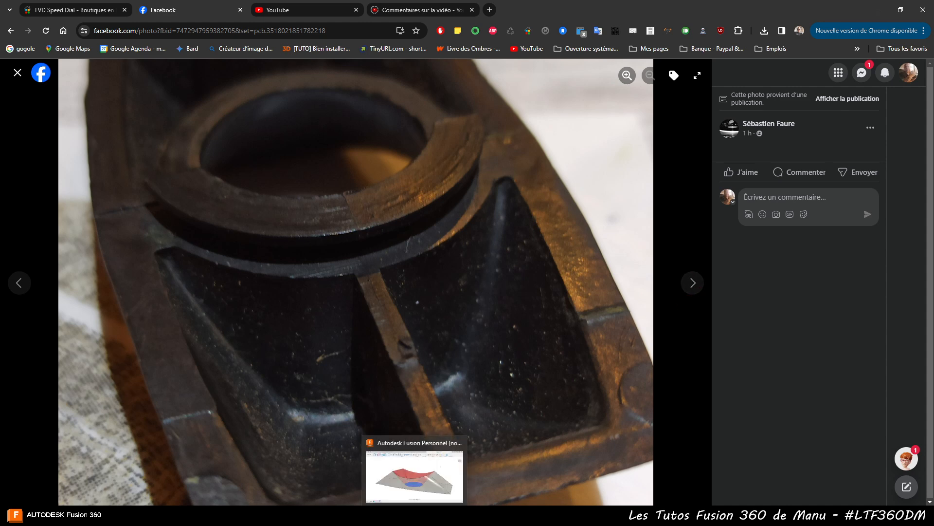
pyautogui.click(415, 474)
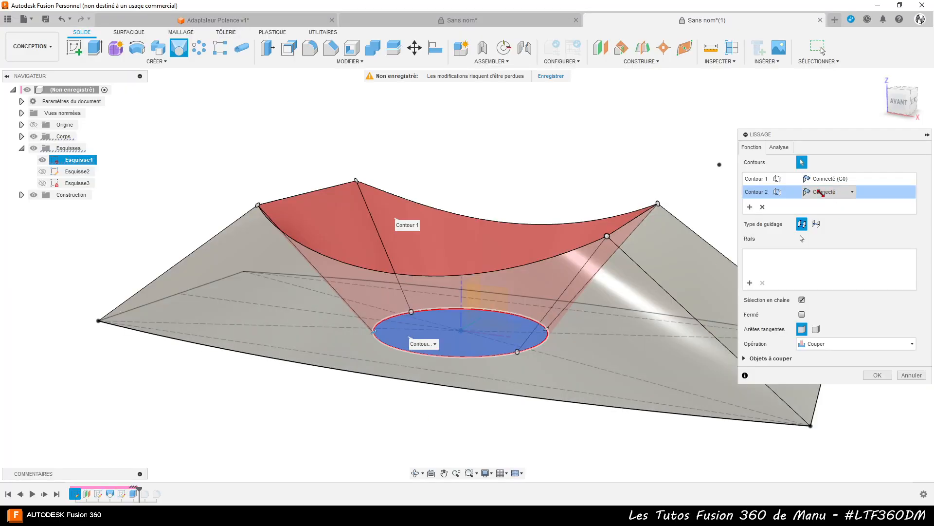
# - Set the circle profile's loft condition to Direction with a takeoff weight of 0.30 and complete the loft cut
pyautogui.click(823, 193)
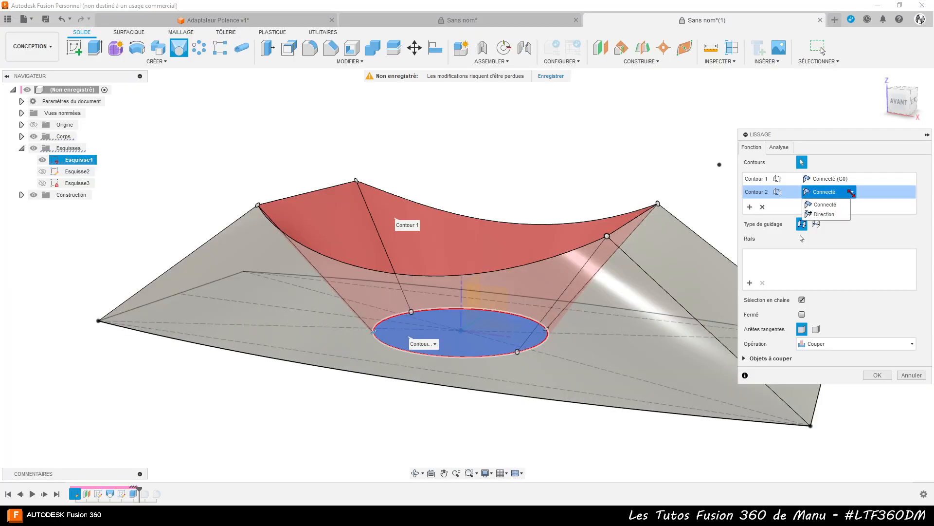
pyautogui.click(838, 215)
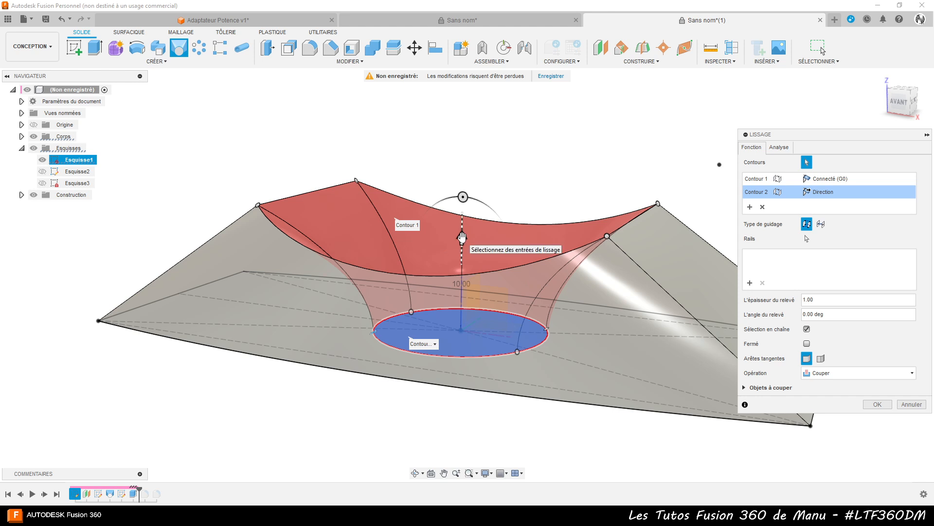
pyautogui.moveTo(461, 243); pyautogui.dragTo(463, 297)
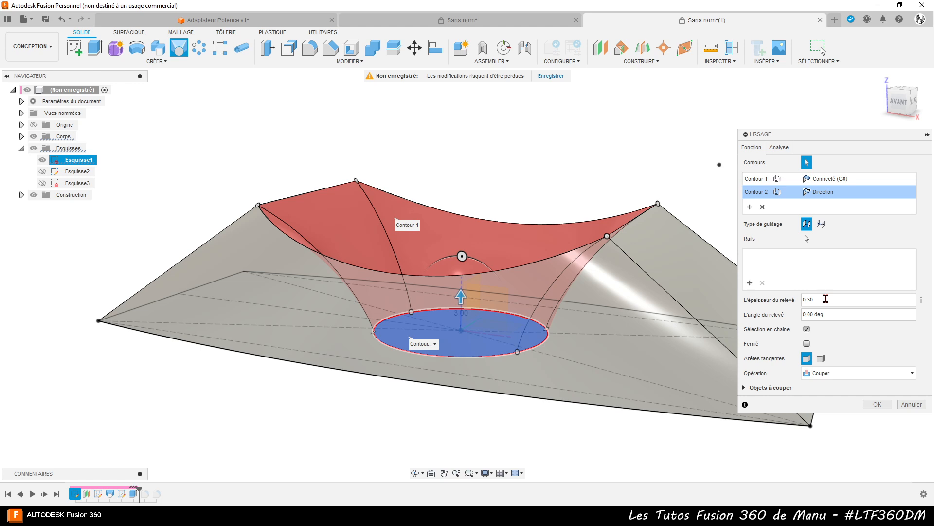
pyautogui.click(879, 404)
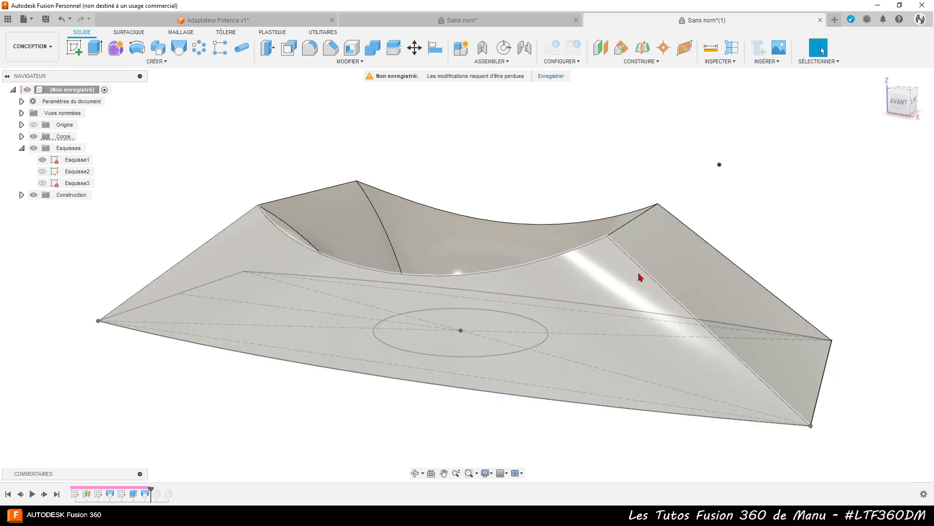
# - Inspect the lofted opening from above and hide the base sketch, Esquisse1
pyautogui.keyDown('shift'); pyautogui.moveTo(640, 277); pyautogui.dragTo(565, 244, button='middle'); pyautogui.keyUp('shift')
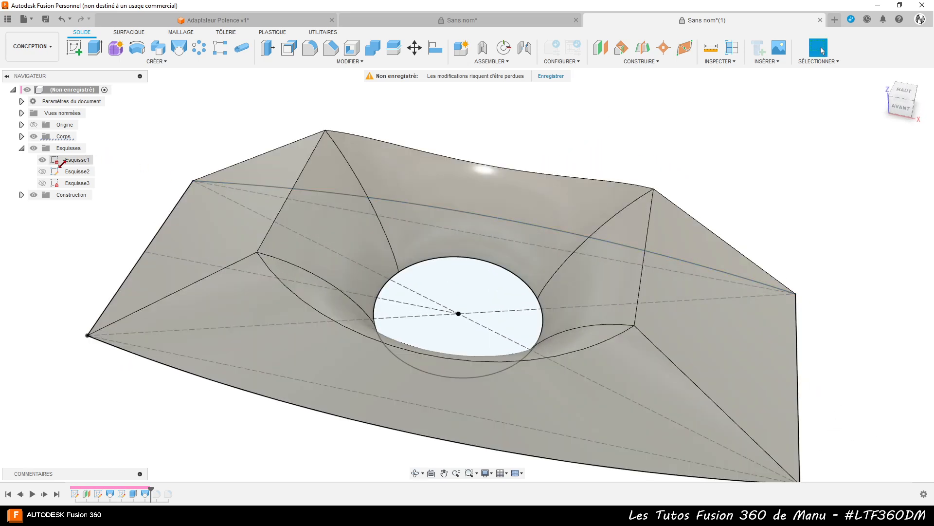
pyautogui.click(39, 161)
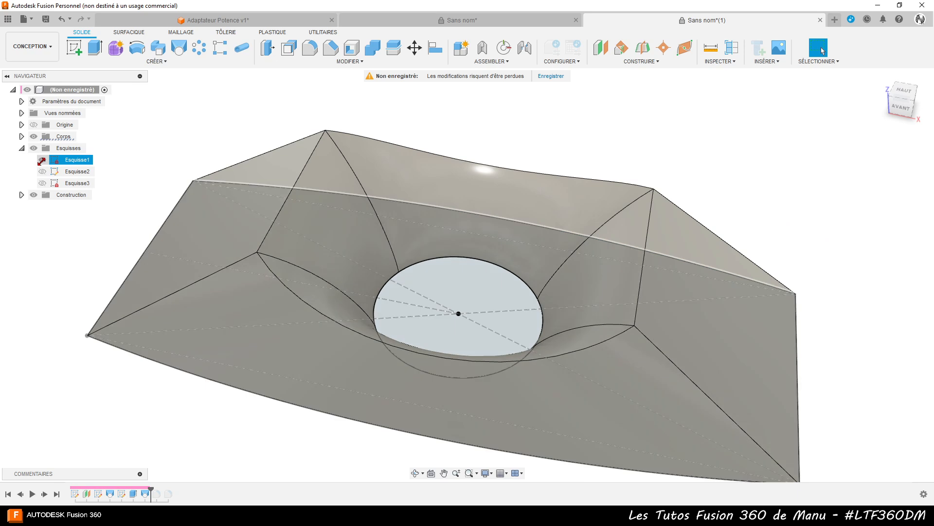
pyautogui.click(41, 160)
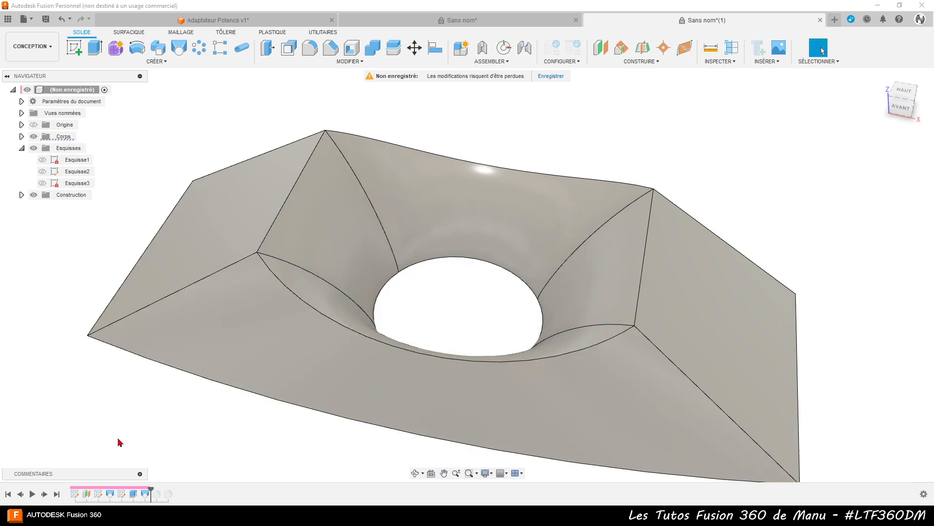
# - Roll the timeline forward past both fillets and delete the second fillet, Congé2
pyautogui.moveTo(150, 489); pyautogui.dragTo(174, 488)
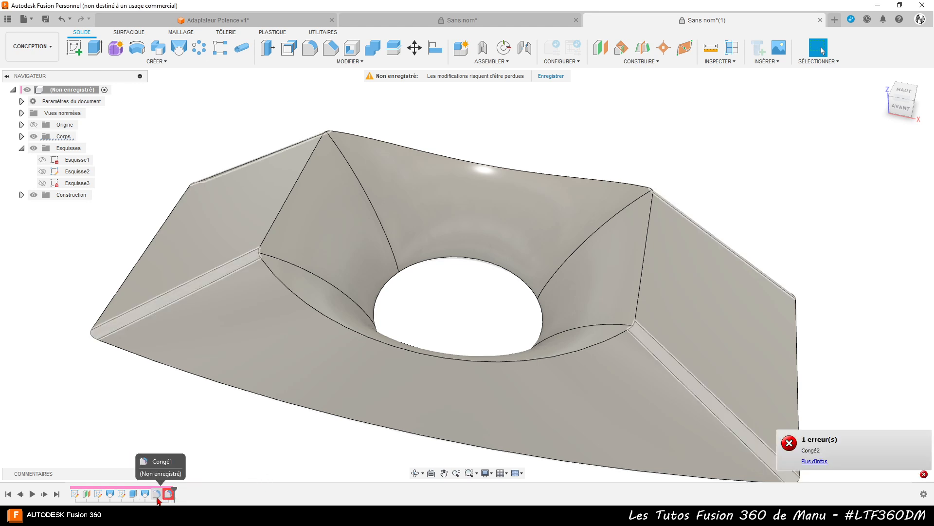
pyautogui.rightClick(169, 494)
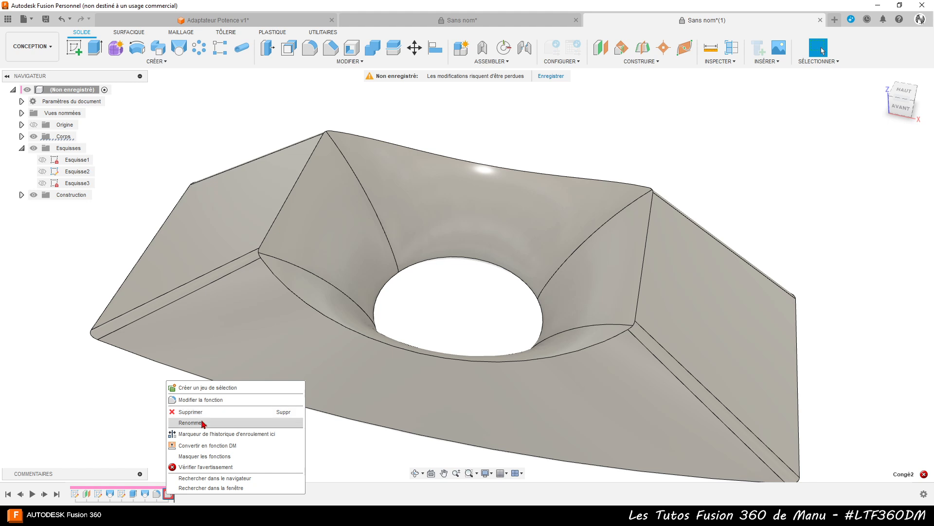
pyautogui.click(227, 412)
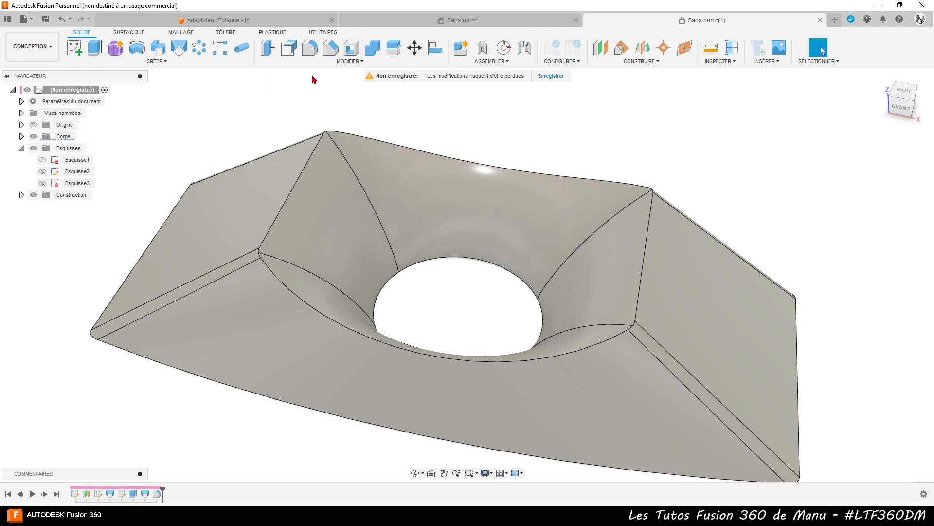
# - Fillet the four outer edges around the top of the lofted opening with a 1 mm radius
pyautogui.click(310, 47)
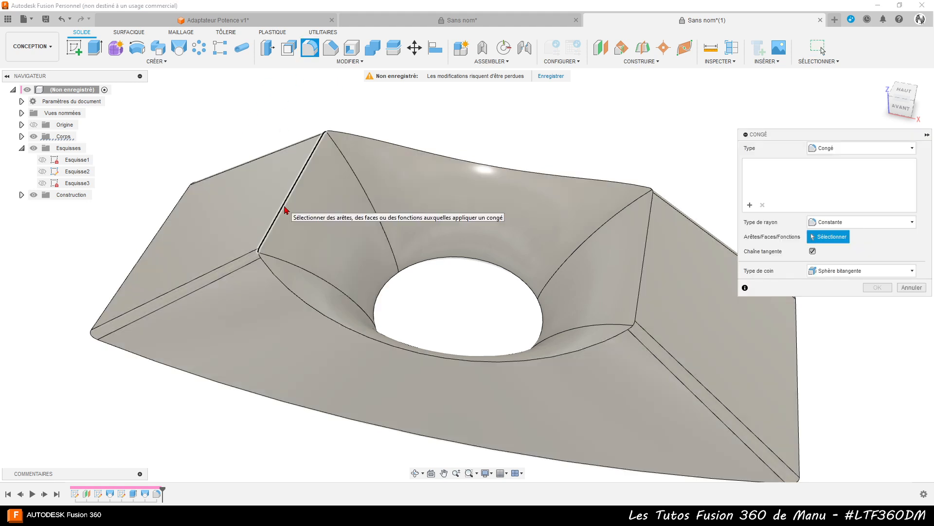
pyautogui.click(270, 229)
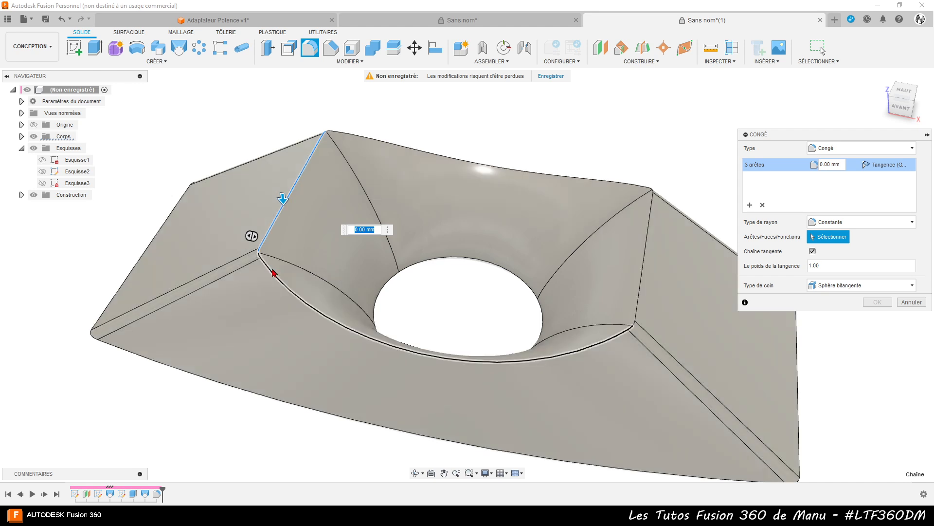
pyautogui.click(273, 272)
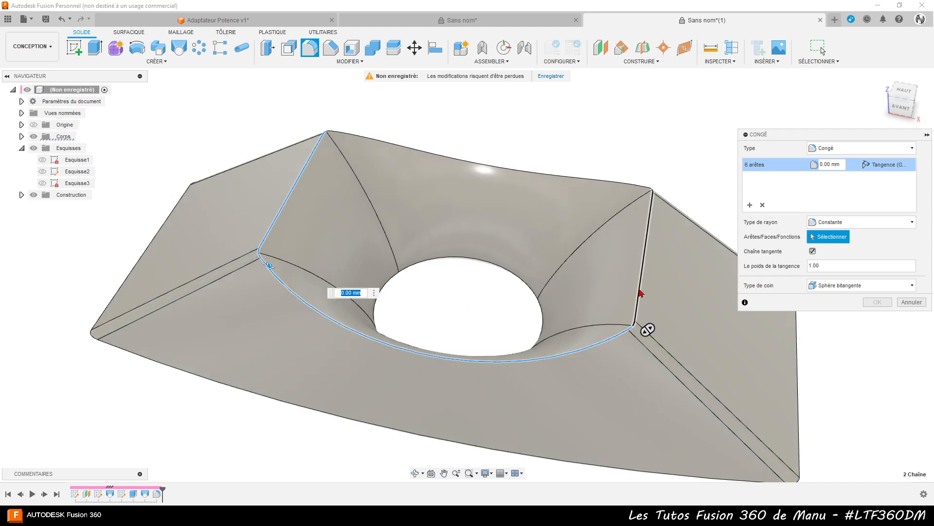
pyautogui.click(642, 283)
pyautogui.click(600, 183)
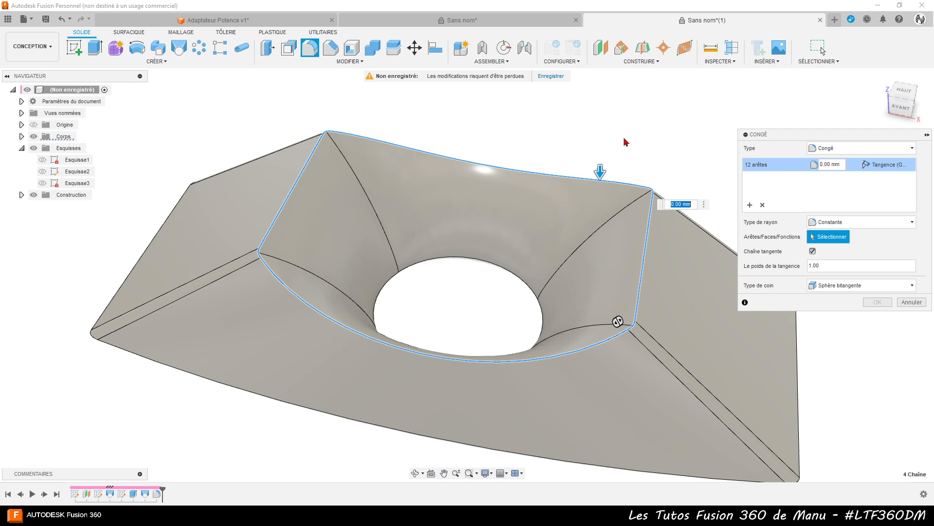
pyautogui.write('1')
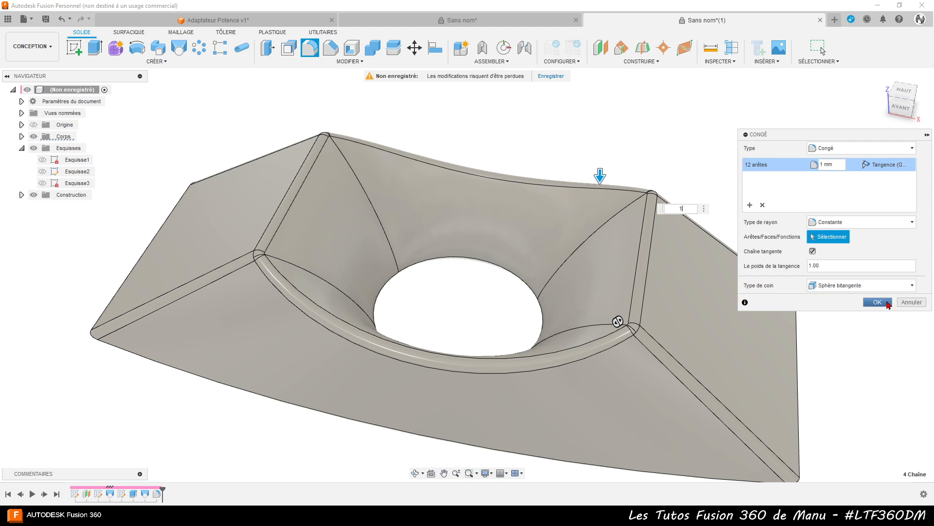
pyautogui.click(887, 303)
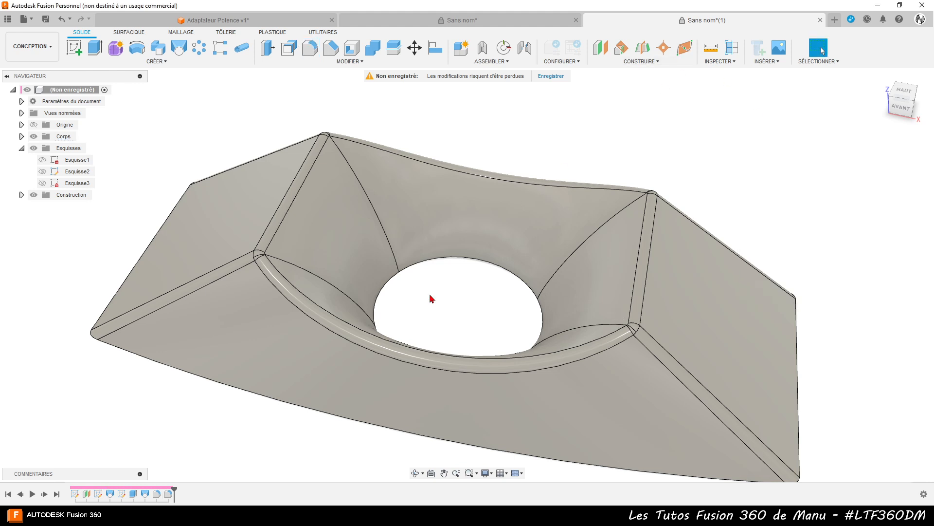
# - Shell the body with a 4 mm inside thickness, removing the flat bottom face to hollow the underside
pyautogui.scroll(-3, 302, 150)
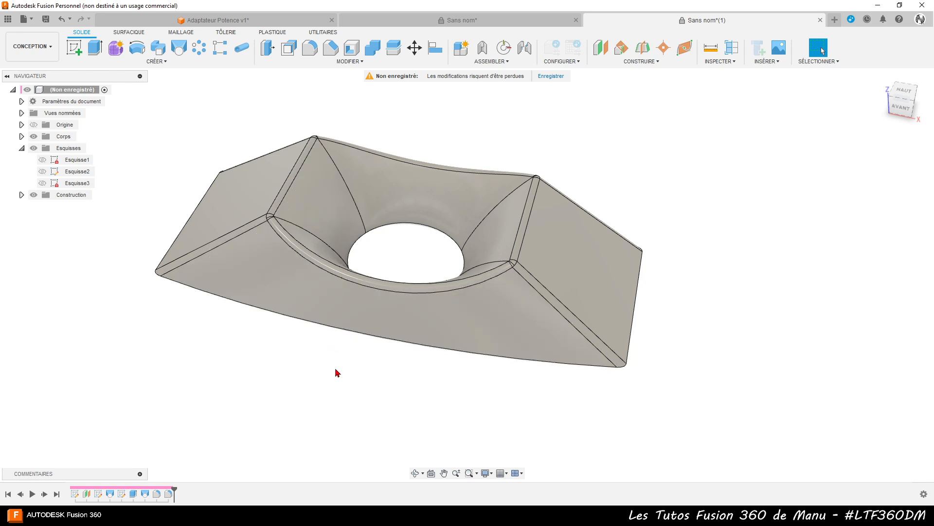
pyautogui.keyDown('shift'); pyautogui.moveTo(335, 372); pyautogui.dragTo(357, 408, button='middle'); pyautogui.keyUp('shift')
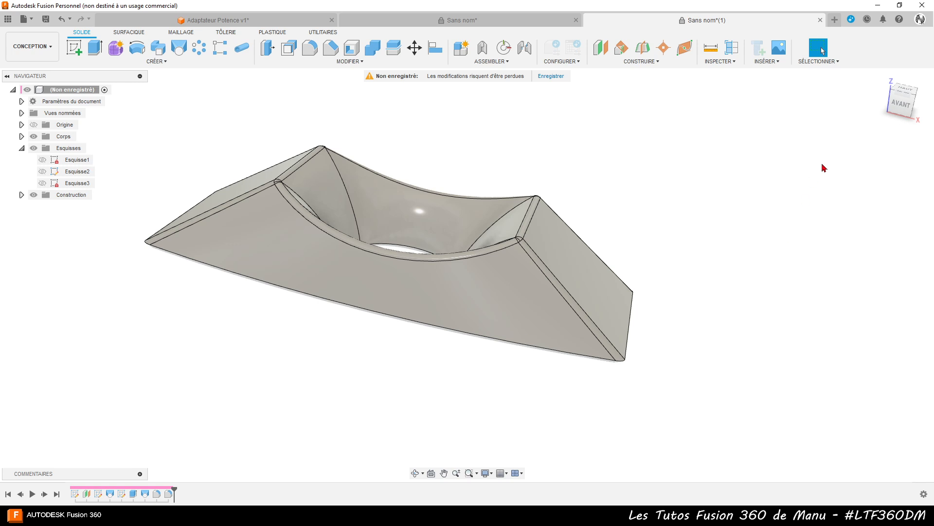
pyautogui.click(901, 104)
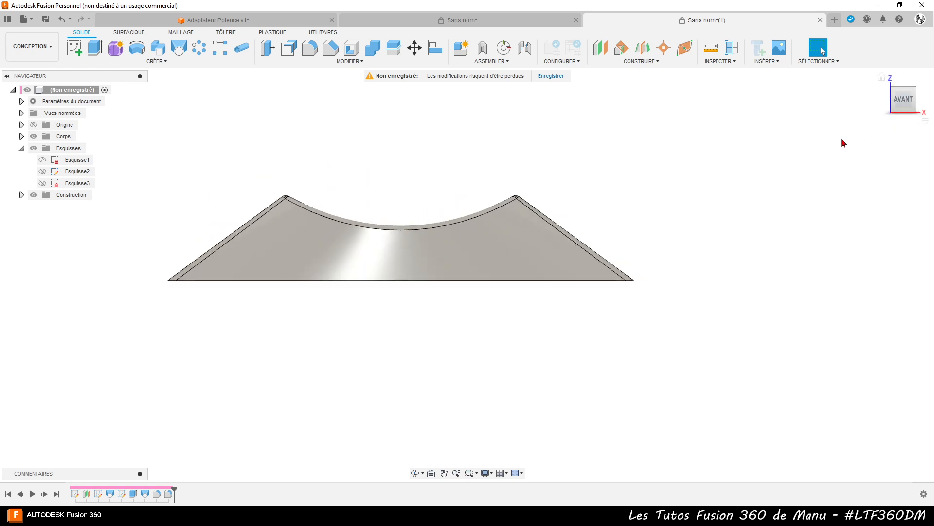
pyautogui.scroll(3, 255, 180)
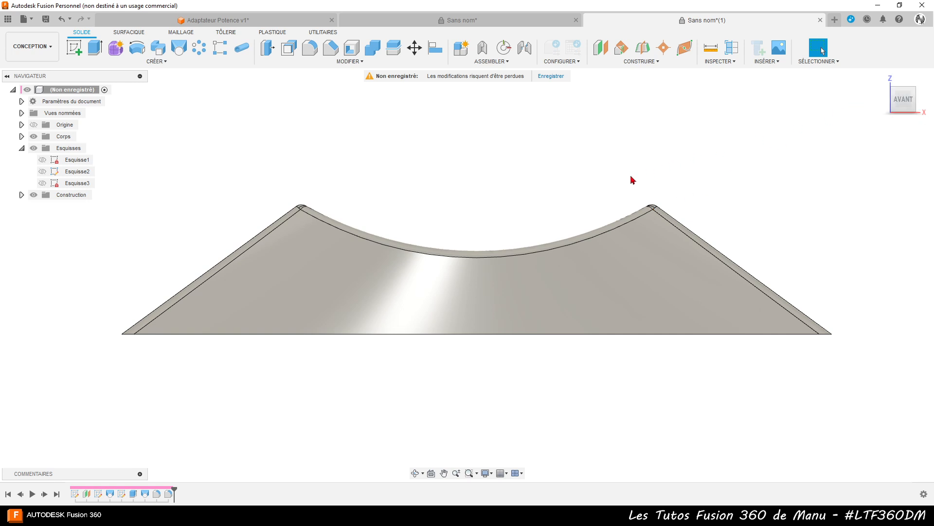
pyautogui.keyDown('shift'); pyautogui.moveTo(513, 333); pyautogui.dragTo(482, 271, button='middle'); pyautogui.keyUp('shift')
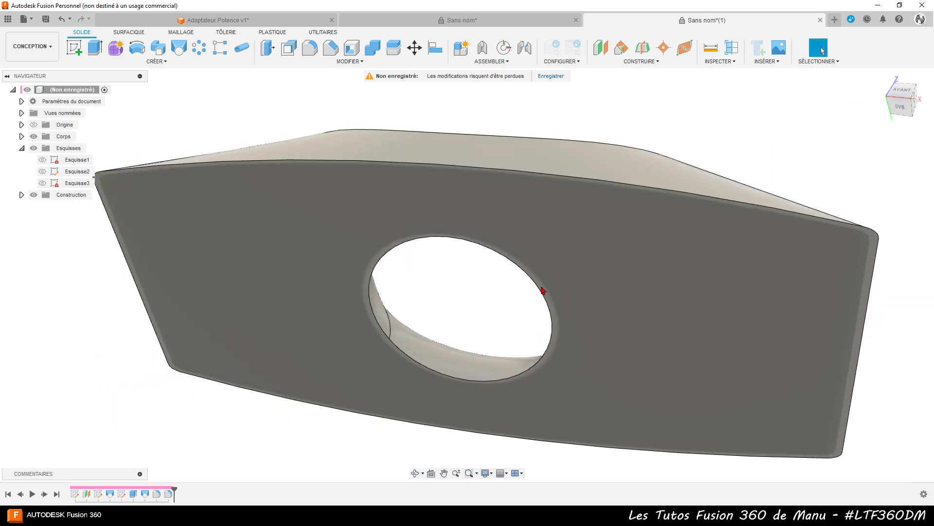
pyautogui.click(655, 283)
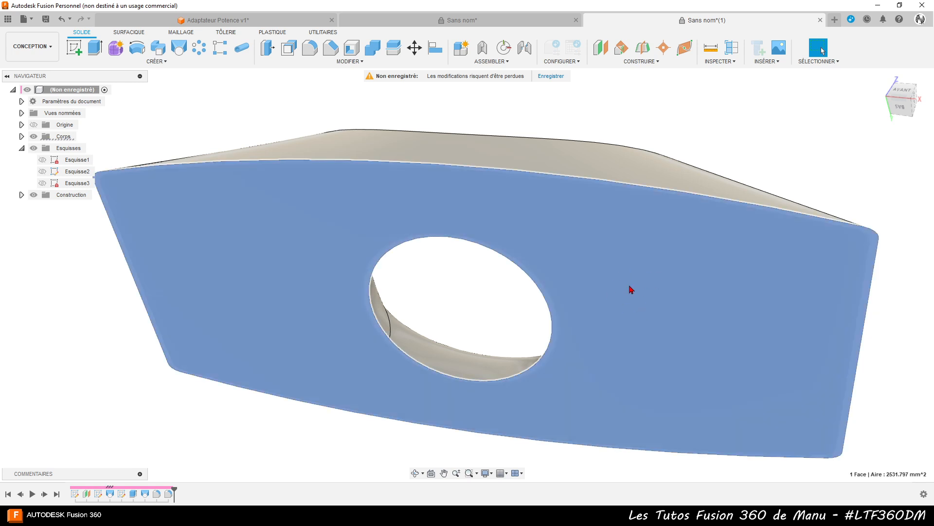
pyautogui.scroll(-2, 594, 311)
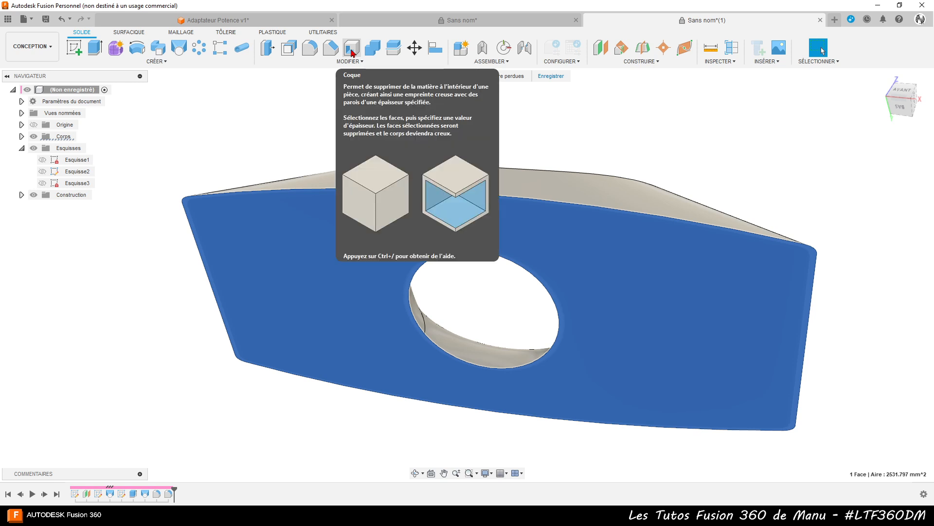
pyautogui.click(350, 61)
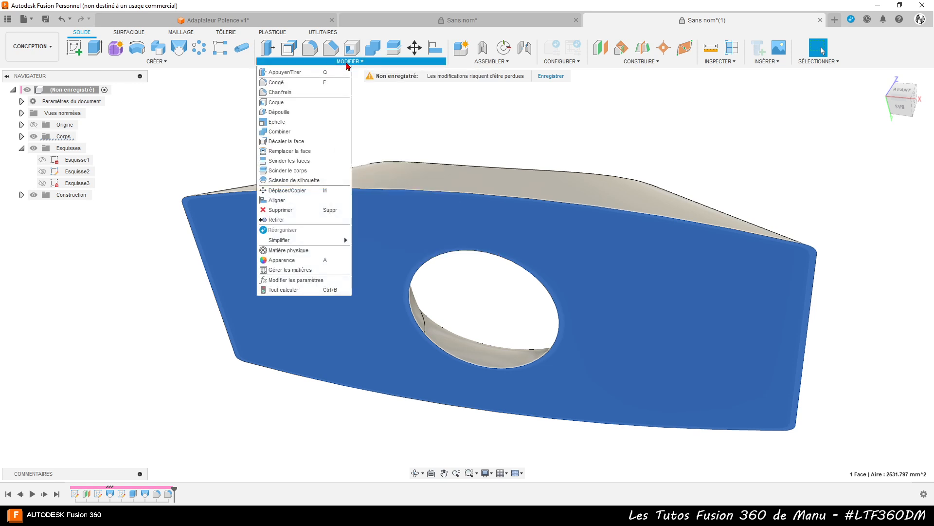
pyautogui.click(303, 104)
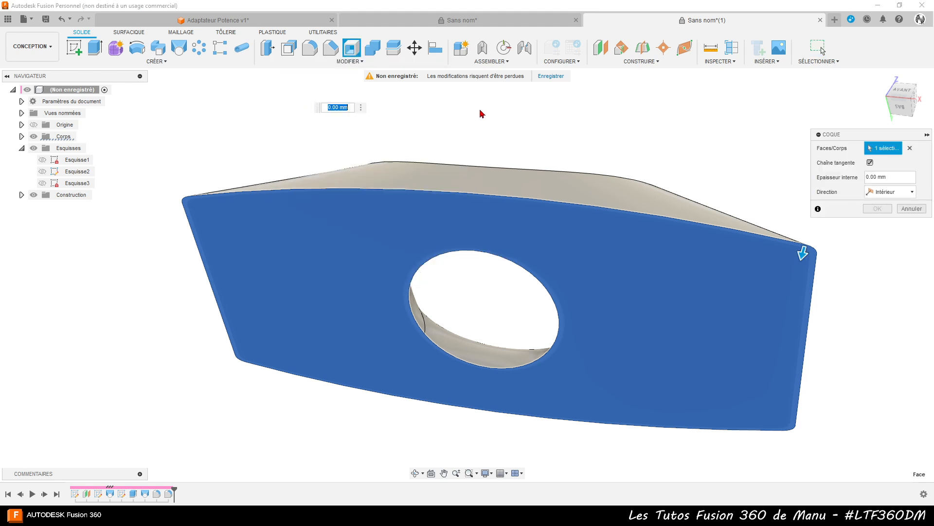
pyautogui.write('4')
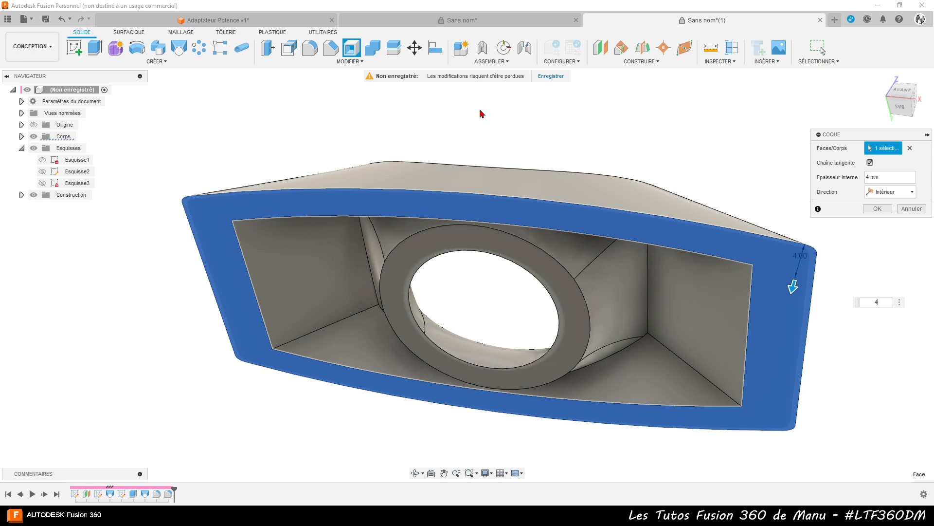
pyautogui.press('Return')
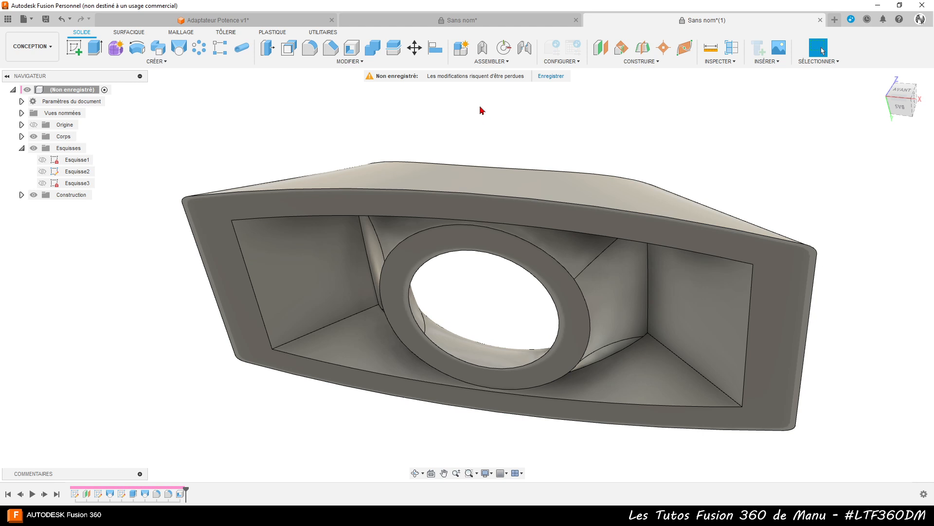
# - View the hollowed underside squarely from below and compare it with the part's underside photos on Facebook in the browser
pyautogui.click(602, 230)
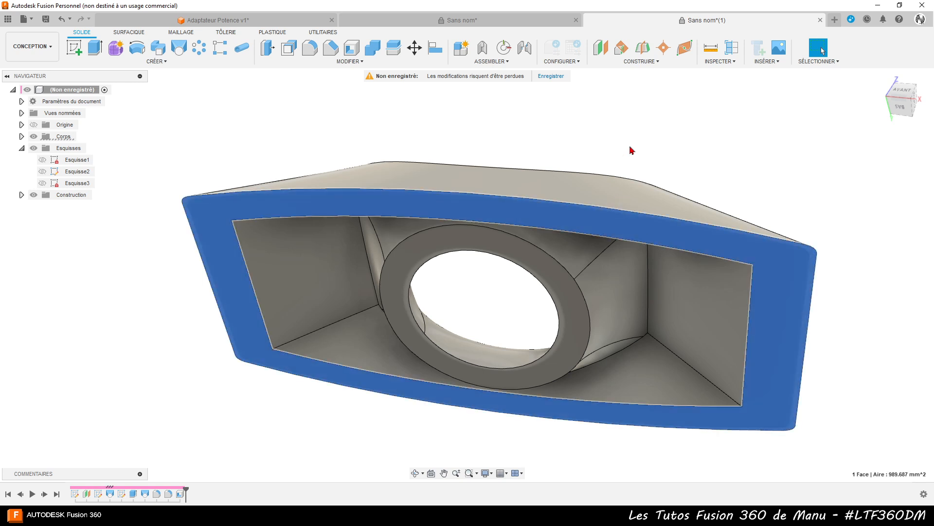
pyautogui.click(900, 106)
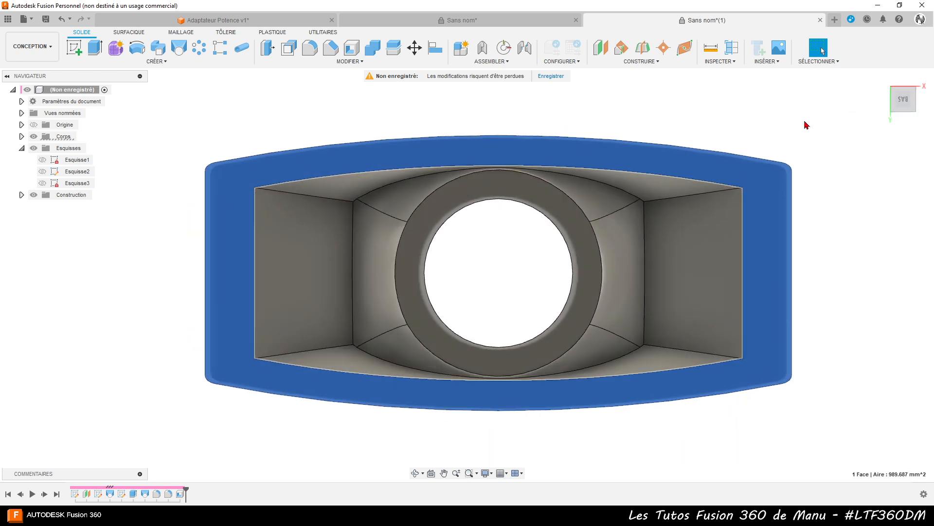
pyautogui.click(706, 115)
pyautogui.scroll(2, 695, 207)
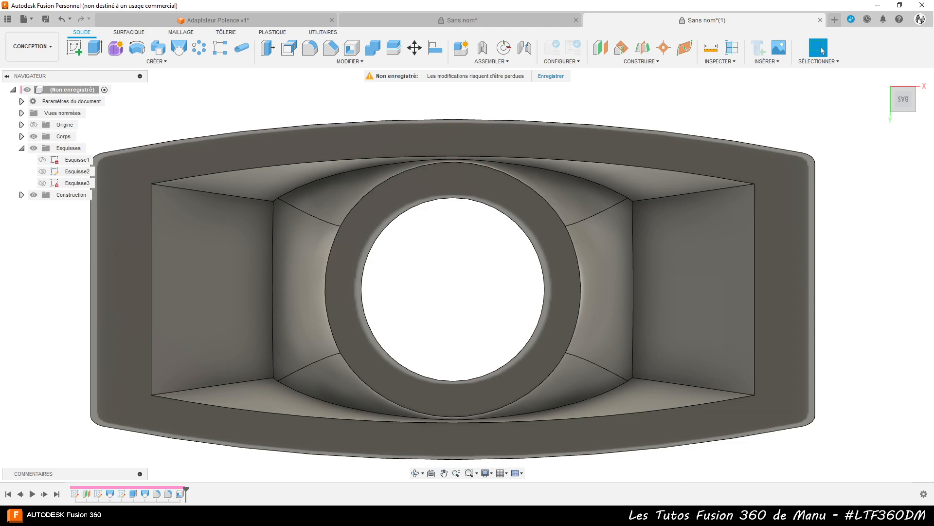
pyautogui.click(372, 515)
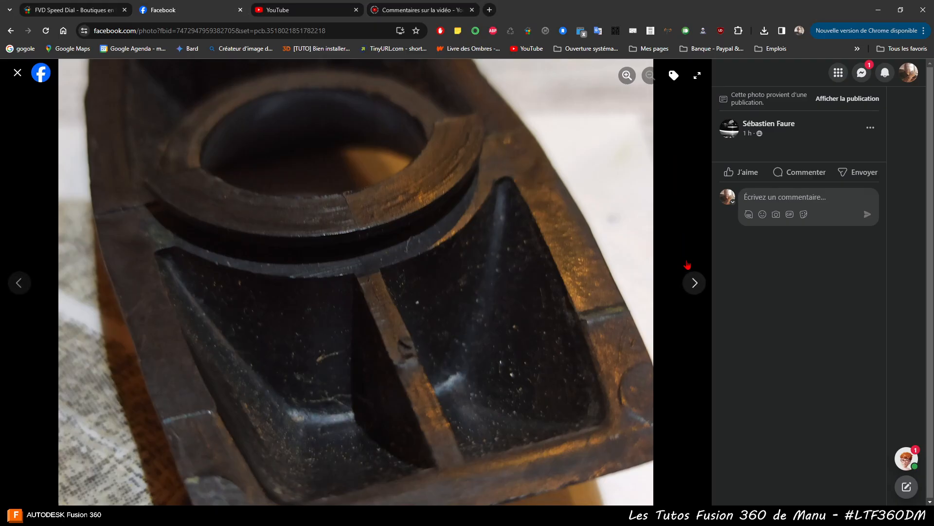
pyautogui.click(693, 282)
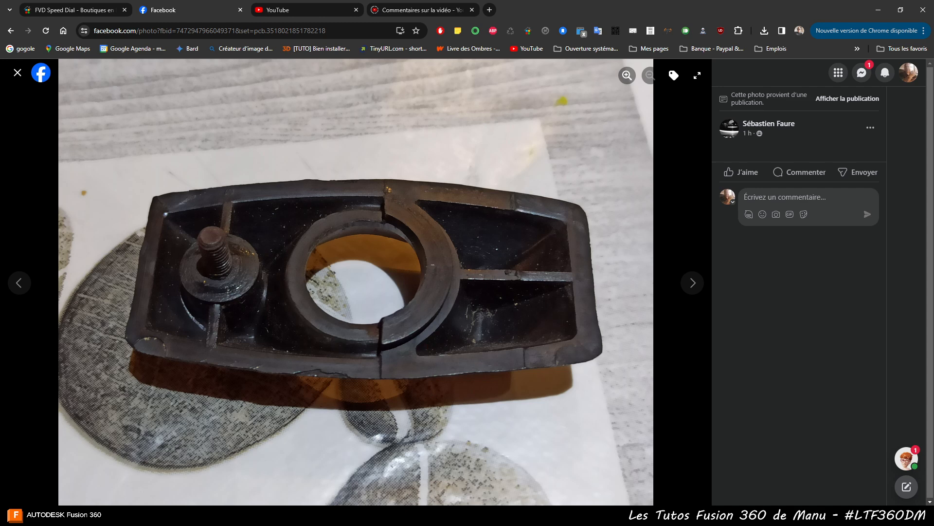
pyautogui.click(457, 468)
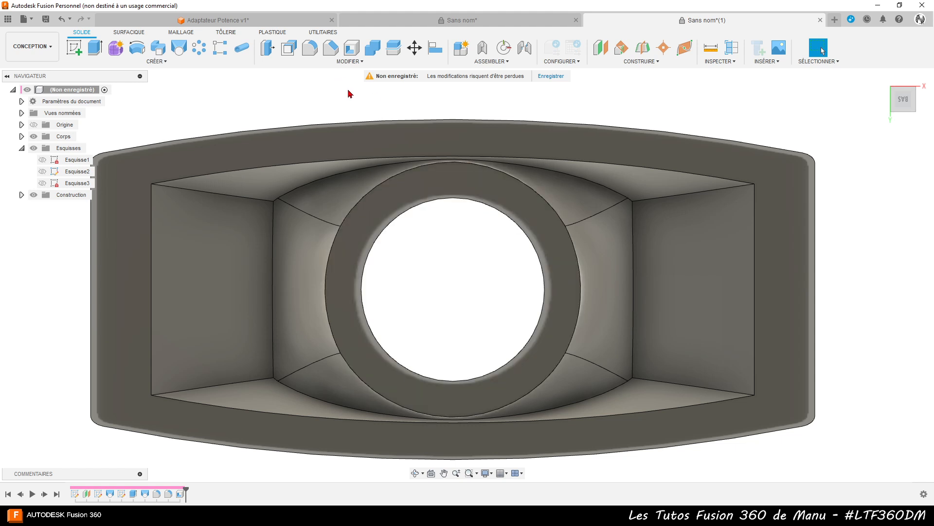
# - Create a sketch on the flat rim face of the underside and start projecting geometry into it
pyautogui.click(74, 53)
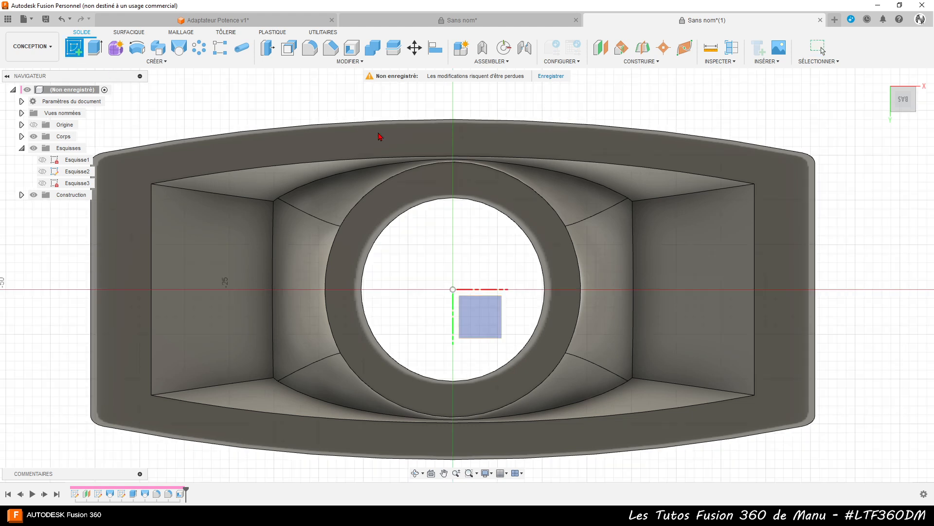
pyautogui.click(546, 141)
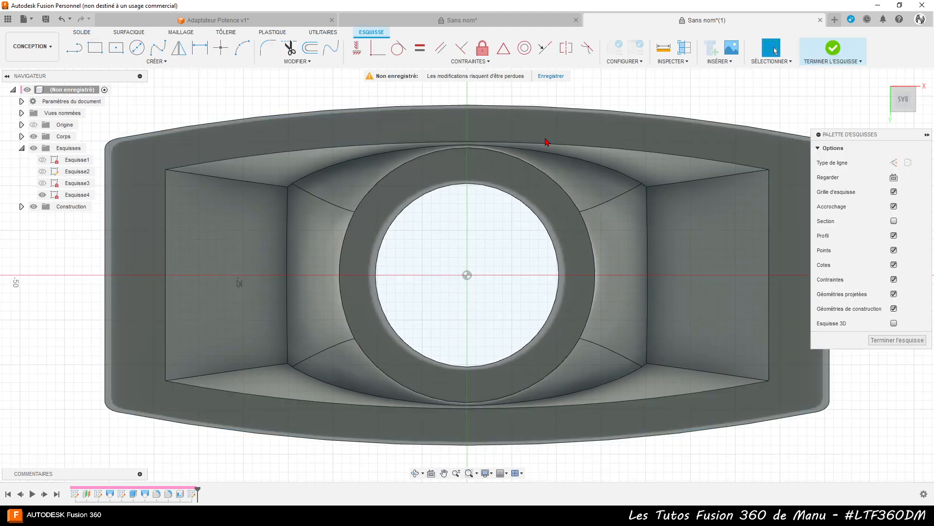
pyautogui.press('p')
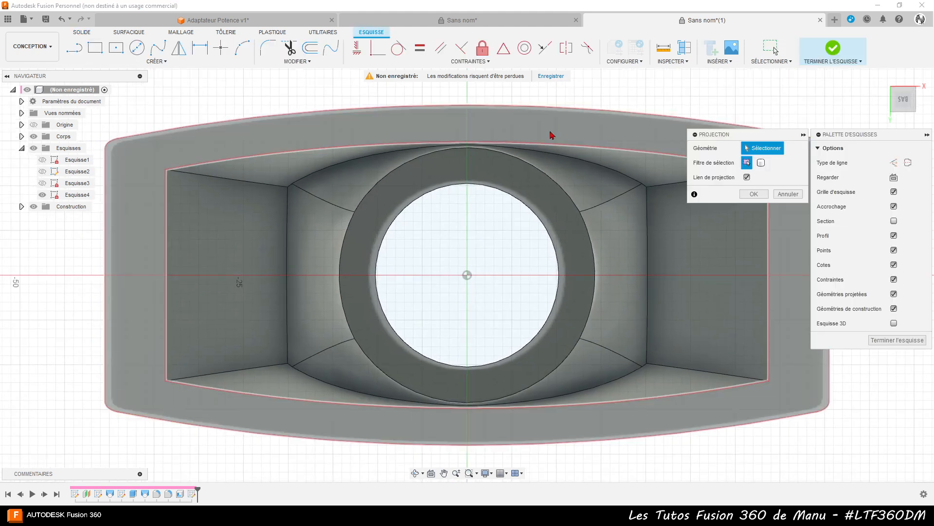
# - Project the body's outer rim face and the central ring face into the sketch
pyautogui.click(546, 126)
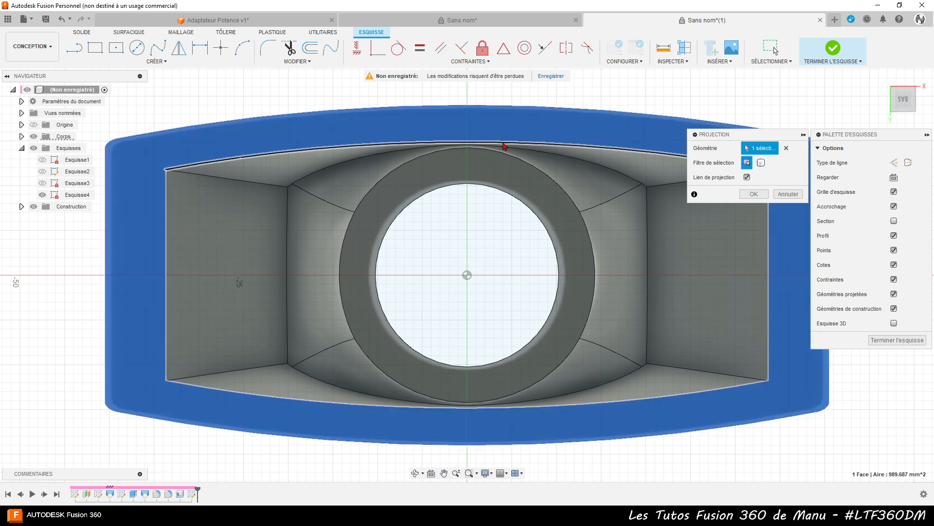
pyautogui.click(546, 175)
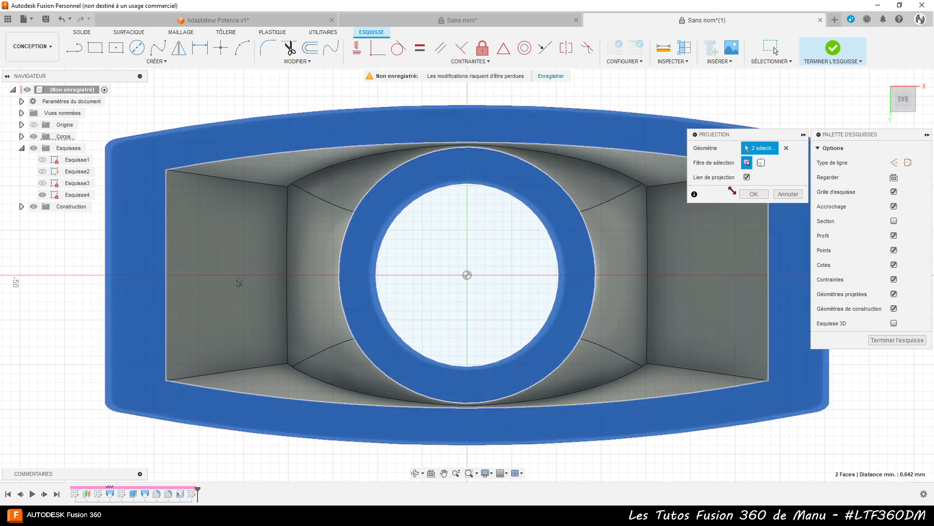
pyautogui.click(755, 193)
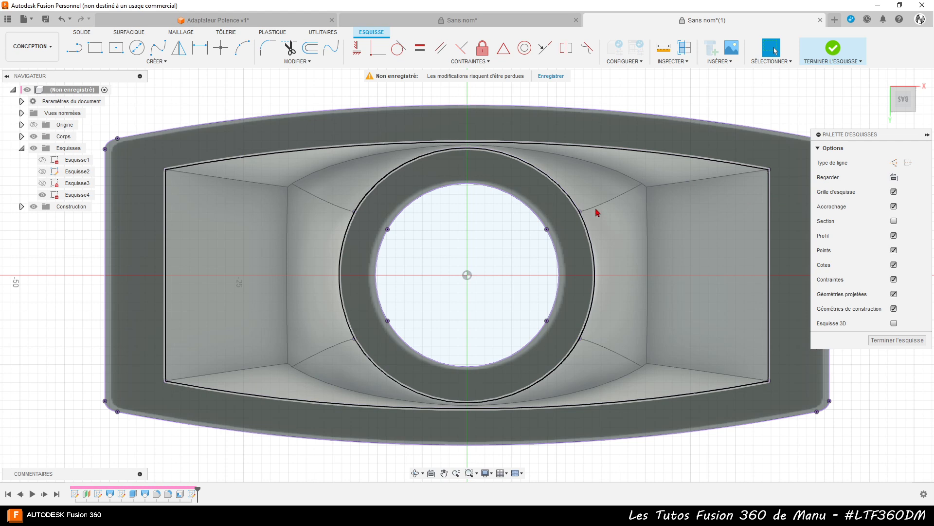
# - Sketch a vertical line about 38 mm long across the whole body, slightly right of the origin
pyautogui.click(74, 47)
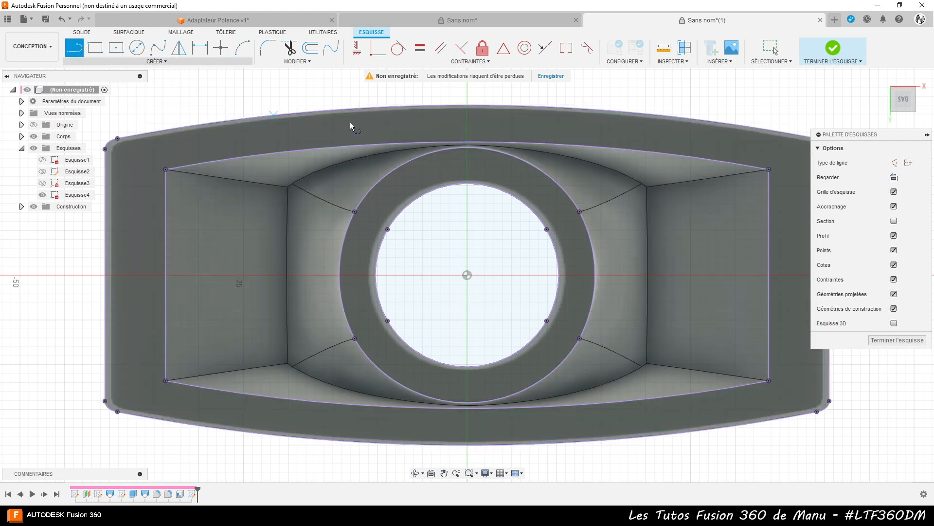
pyautogui.click(490, 104)
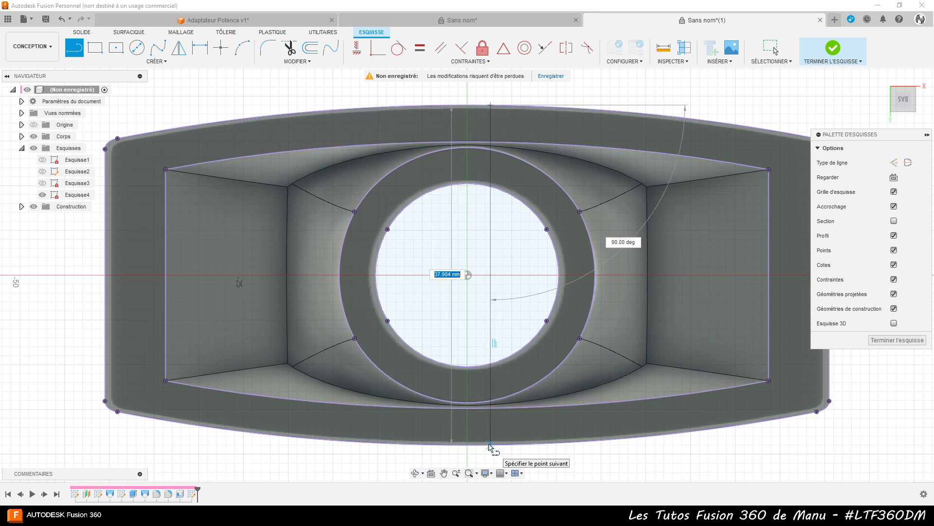
pyautogui.doubleClick(491, 445)
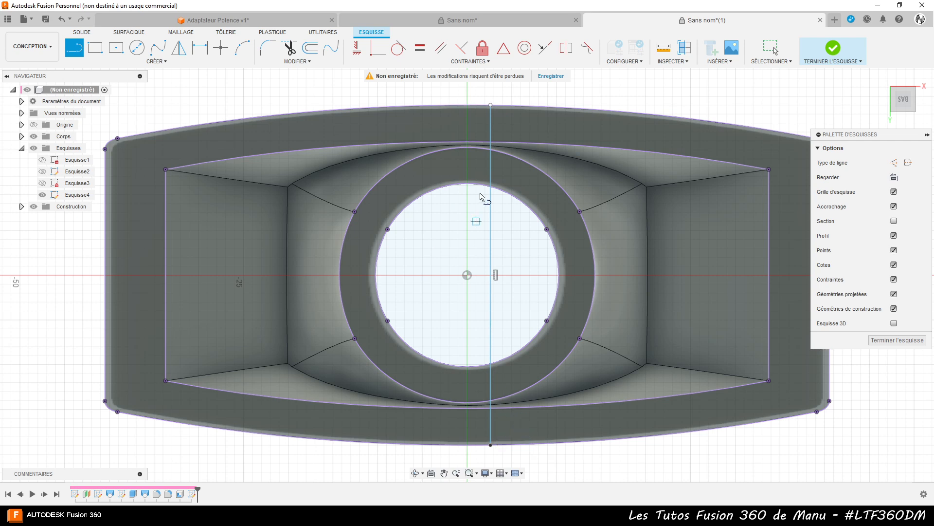
pyautogui.scroll(-2, 403, 215)
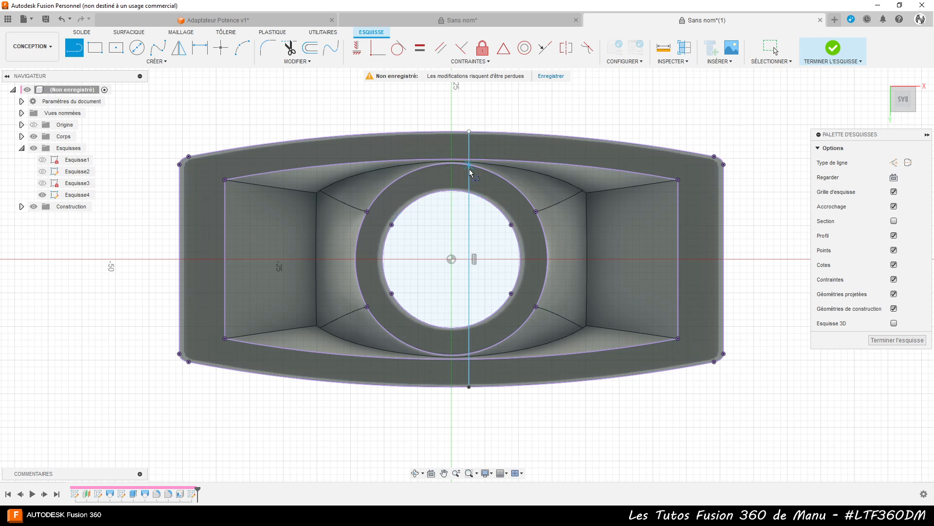
# - Check the plan image and the original part's photo, and dimension the vertical line 36 mm from the body's right outer edge
pyautogui.moveTo(410, 515)
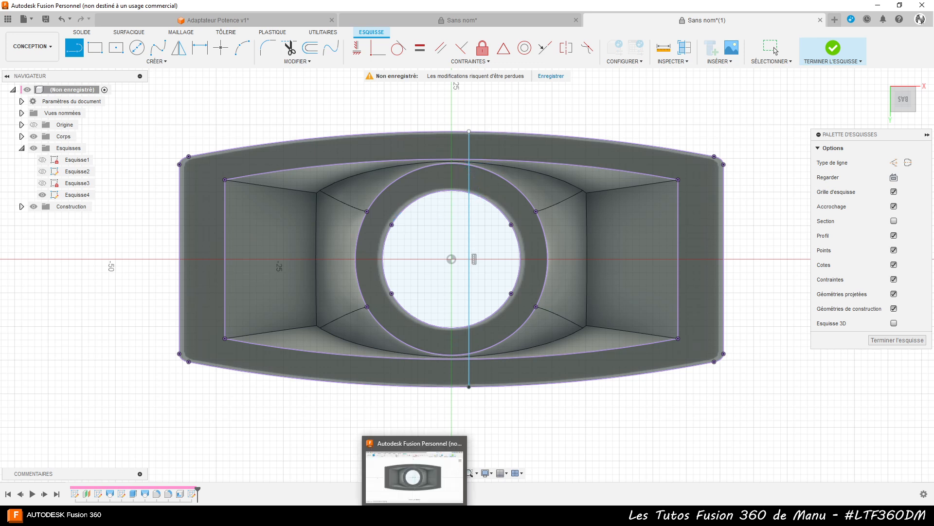
pyautogui.click(410, 468)
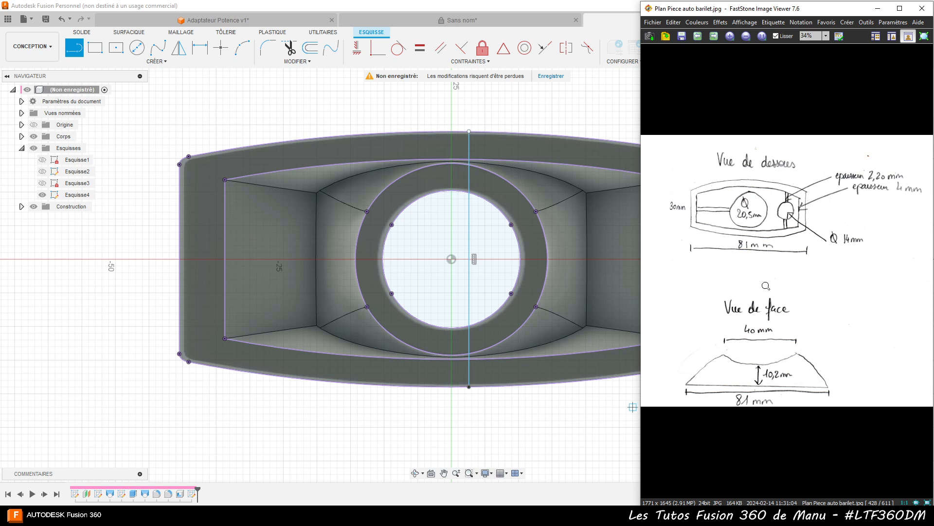
pyautogui.click(411, 479)
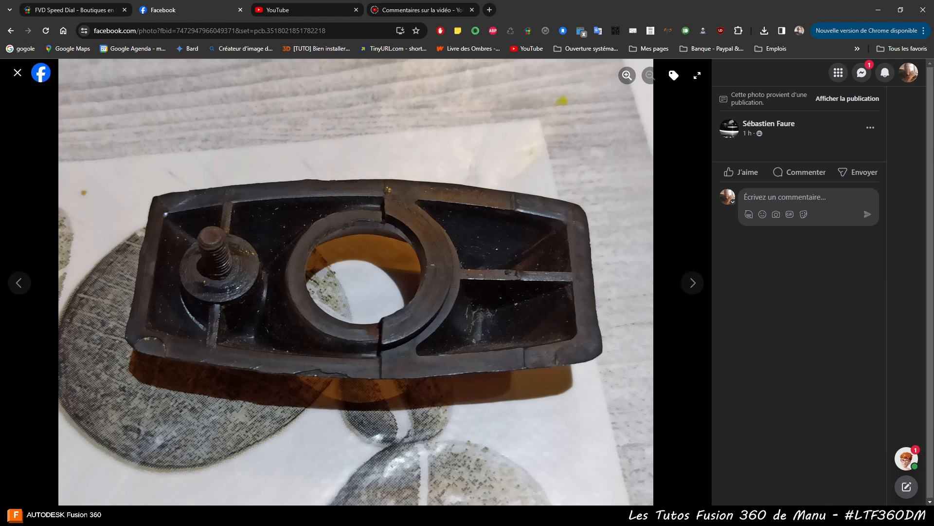
pyautogui.hotkey('alt', 'Tab')
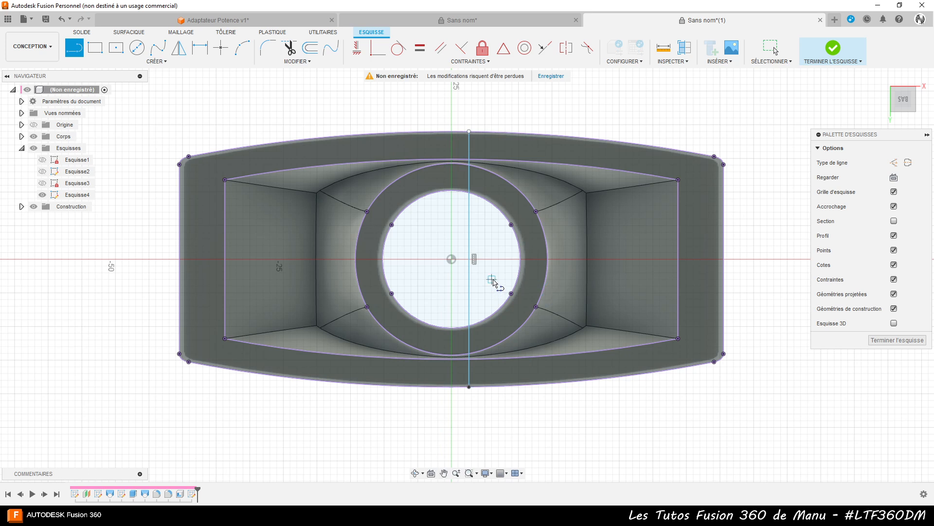
pyautogui.press('d')
pyautogui.click(469, 292)
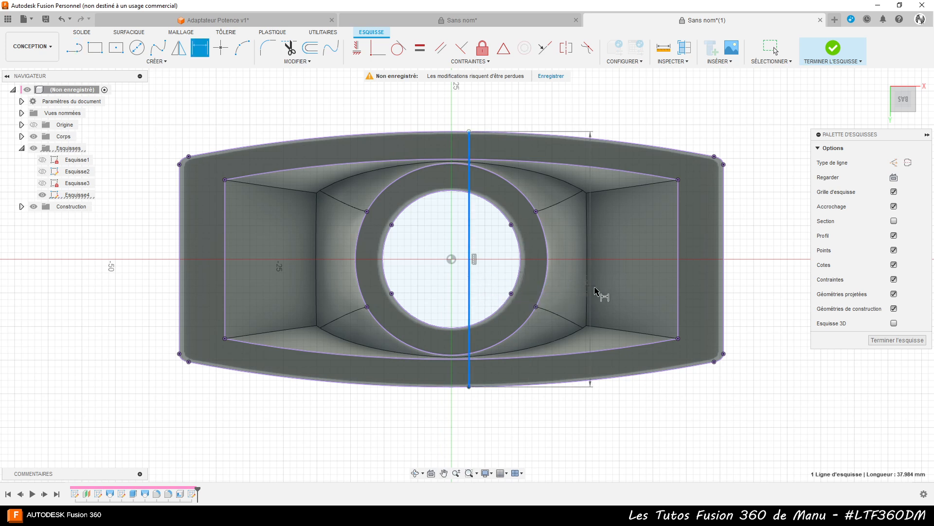
pyautogui.click(724, 300)
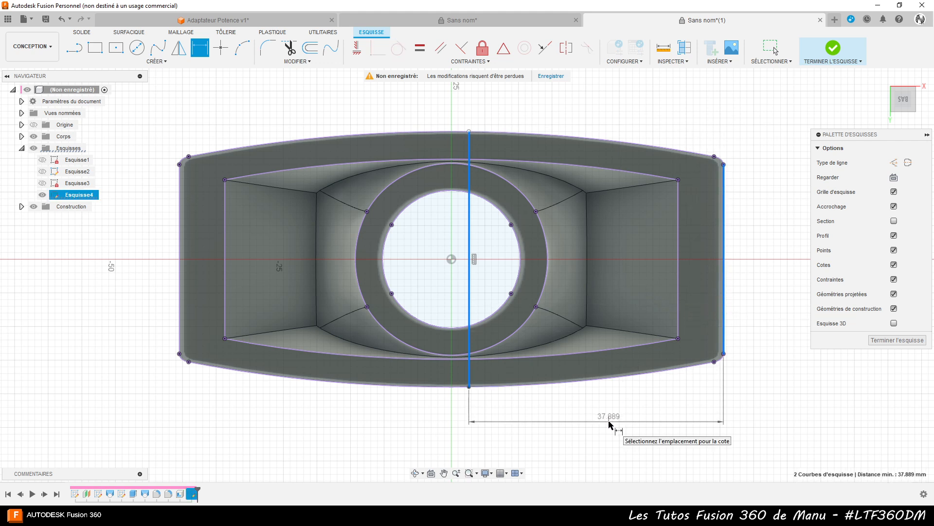
pyautogui.click(609, 424)
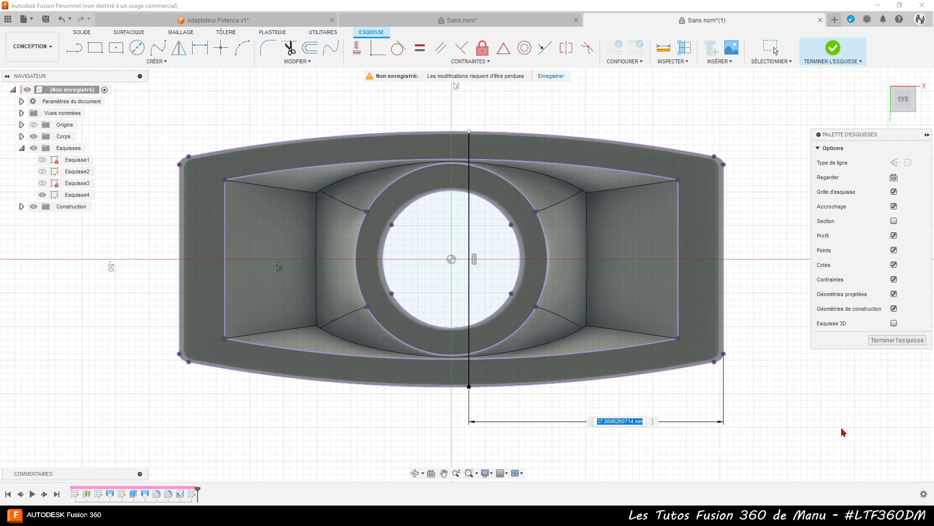
pyautogui.write('36')
pyautogui.press('Return')
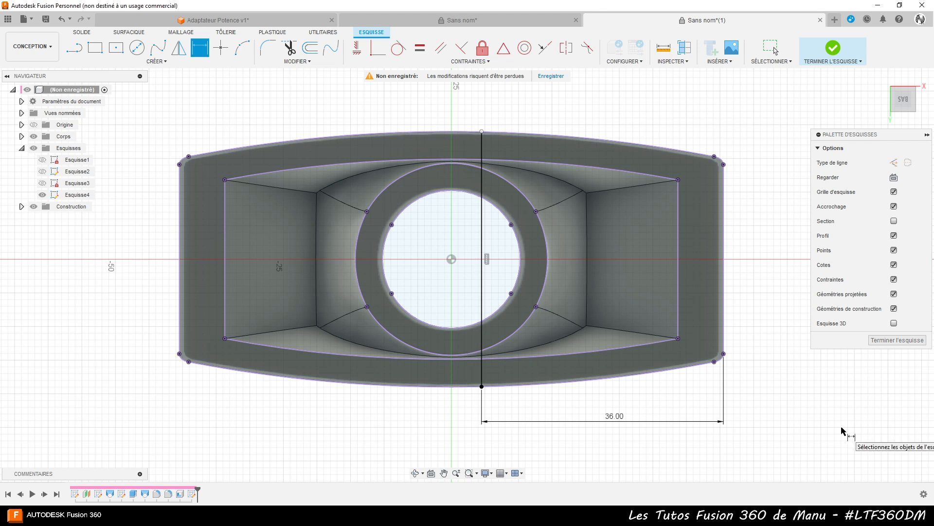
pyautogui.press('Escape')
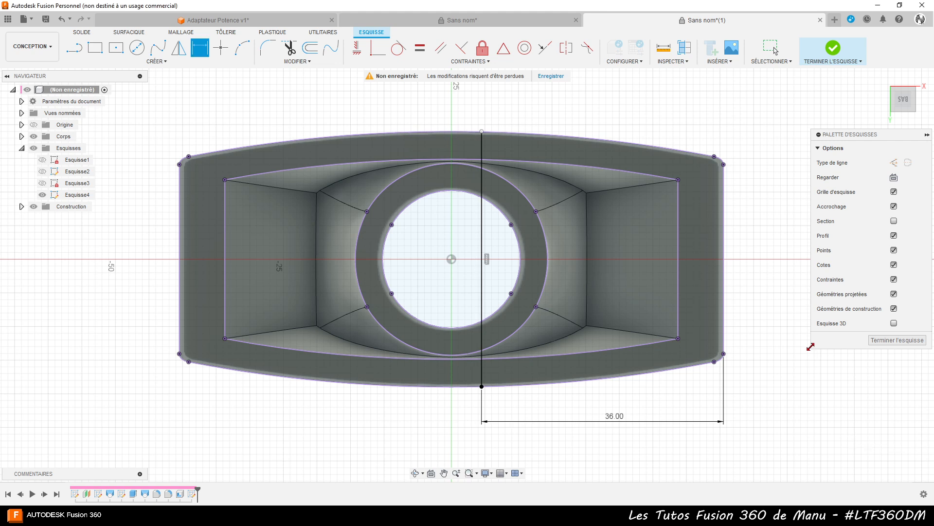
# - Set the distance between the vertical line and the right outer edge to 36.5 mm
pyautogui.doubleClick(615, 416)
pyautogui.write('36')
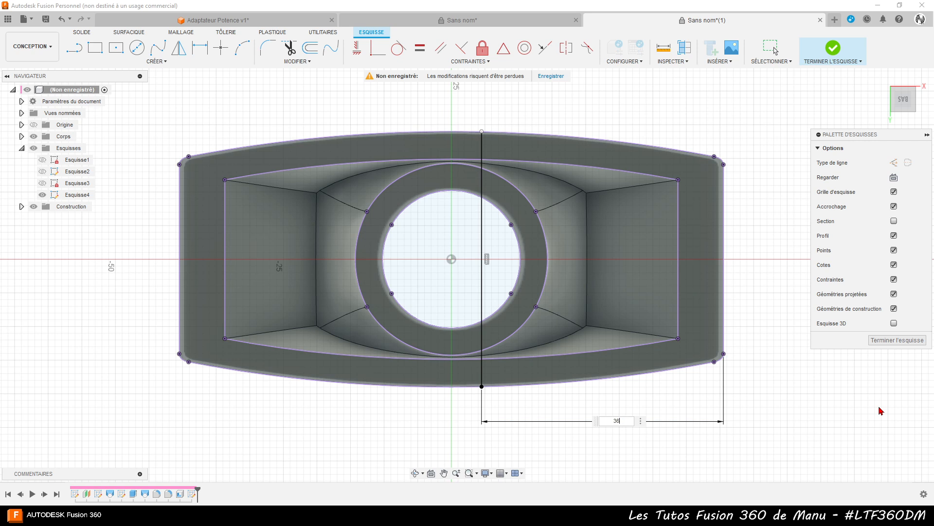
pyautogui.write('.5')
pyautogui.press('Return')
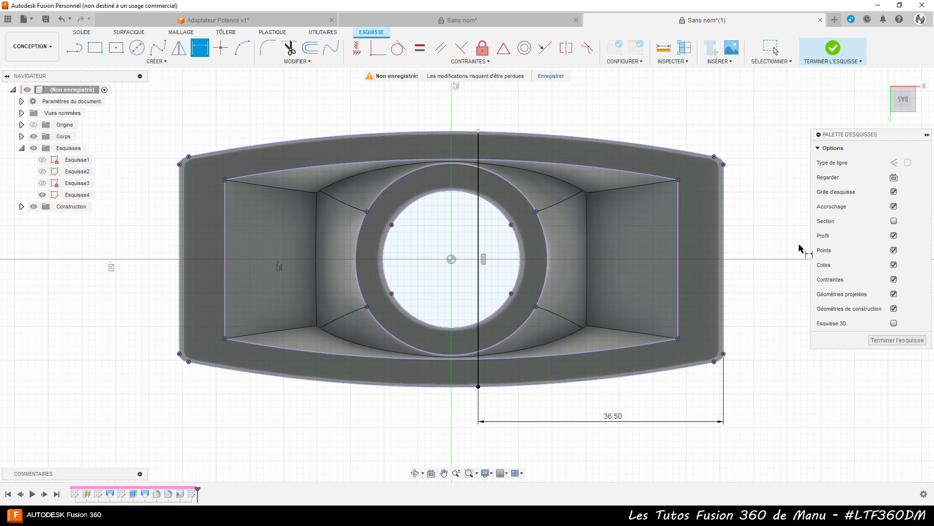
# - Sketch a second vertical line about 36 mm long across the body, between the first line and the right outer edge
pyautogui.click(73, 52)
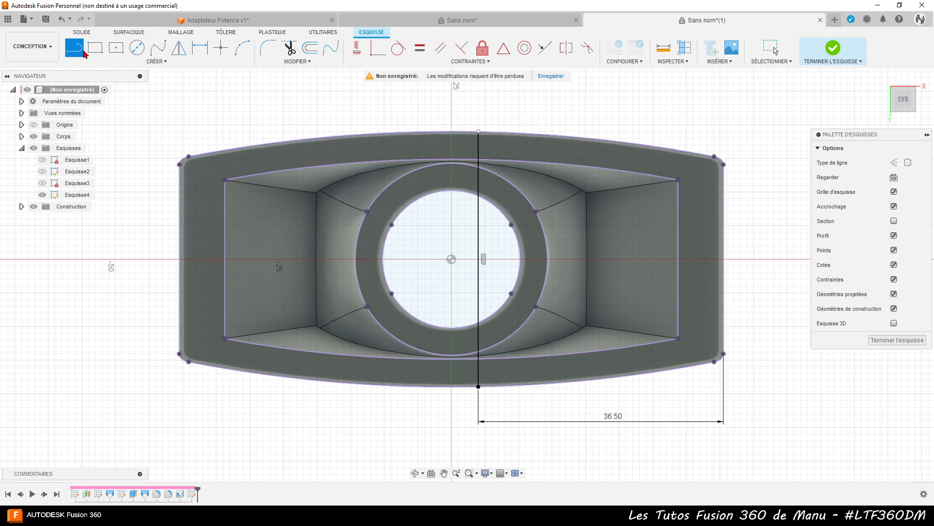
pyautogui.click(598, 140)
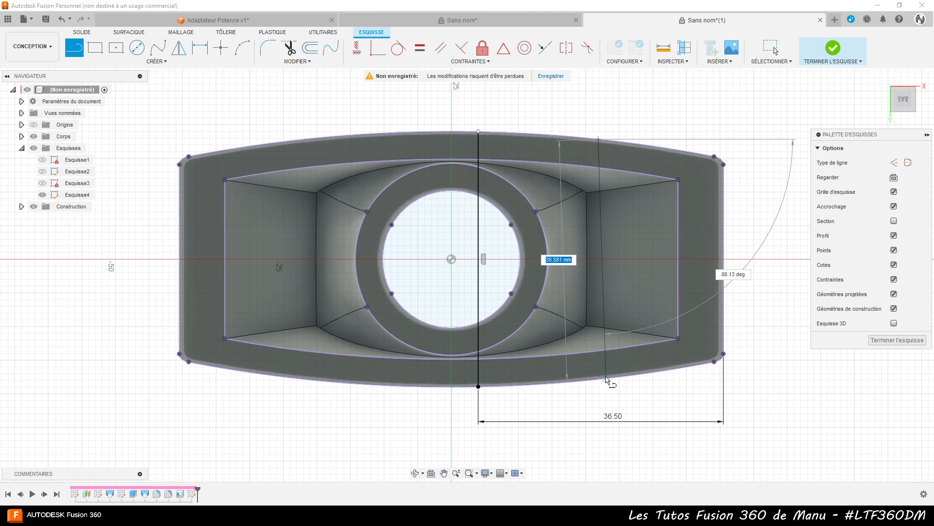
pyautogui.click(599, 379)
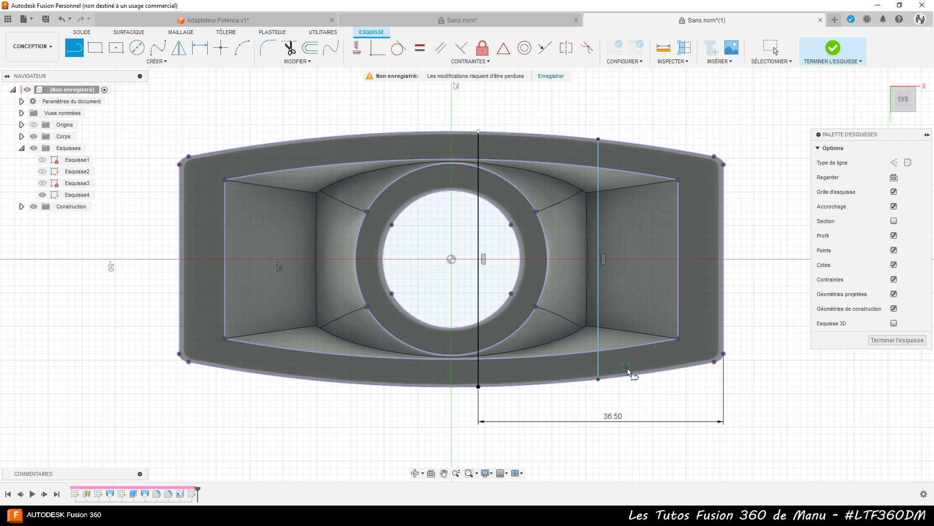
# - Dimension the distance between the two vertical lines at 18 mm
pyautogui.press('d')
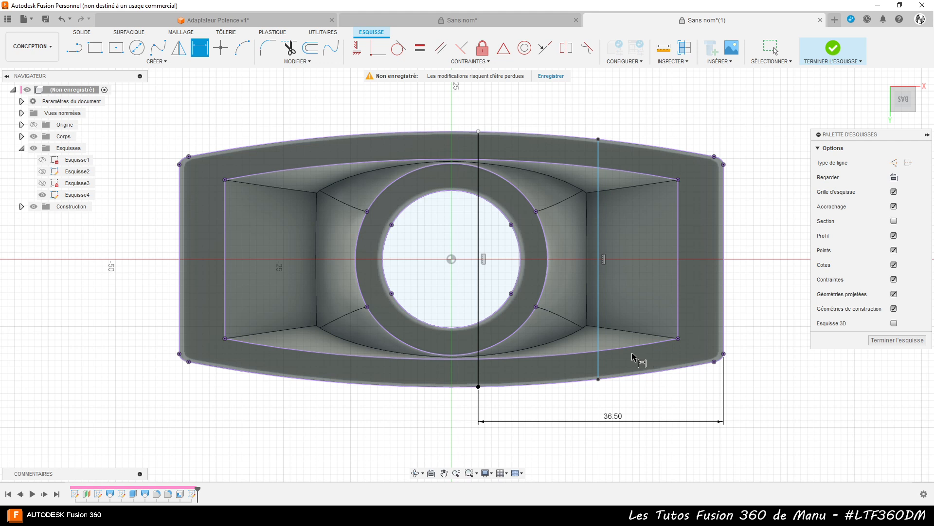
pyautogui.click(481, 294)
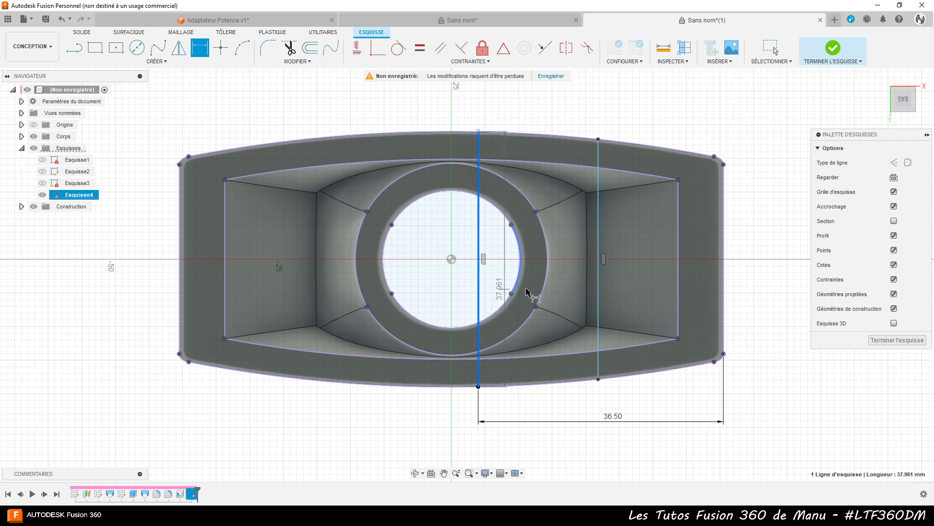
pyautogui.click(599, 294)
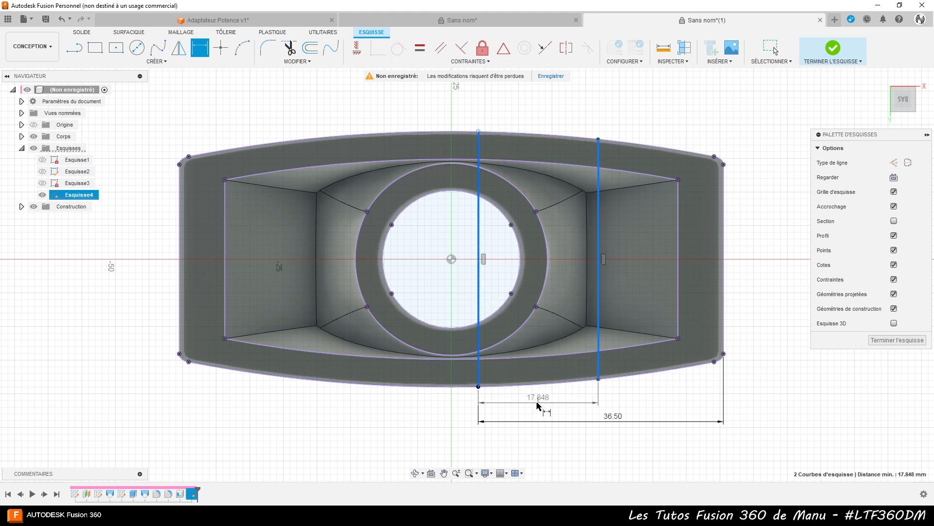
pyautogui.click(552, 406)
pyautogui.write('18')
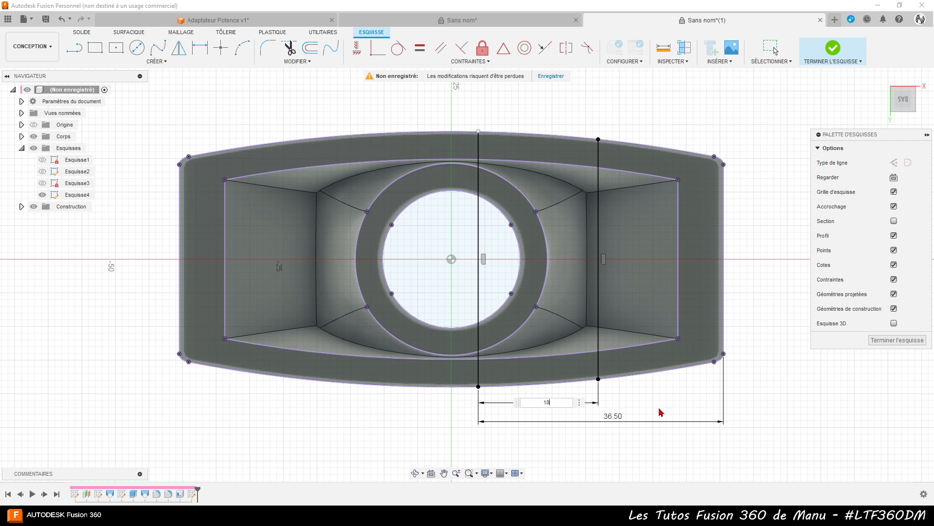
pyautogui.press('Return')
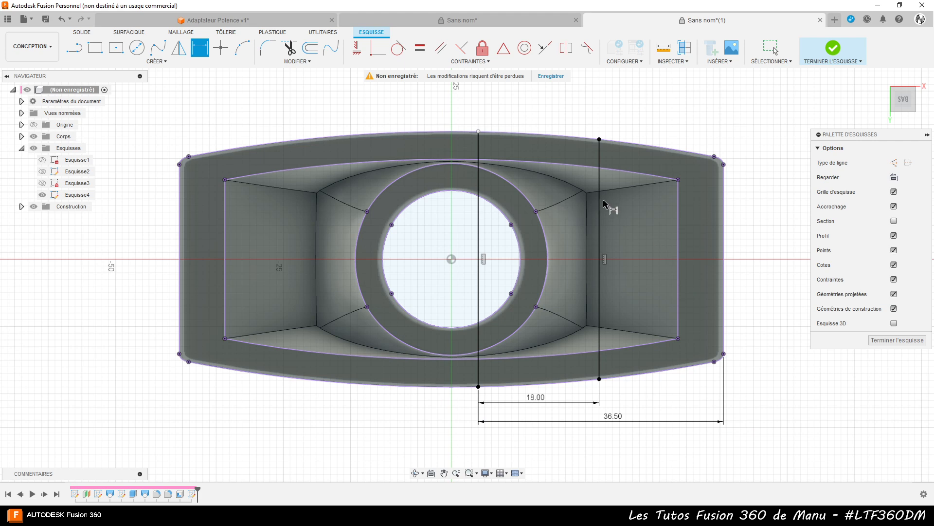
# - Check the original part's photo in the browser, and return to Fusion to finish the sketch
pyautogui.click(387, 515)
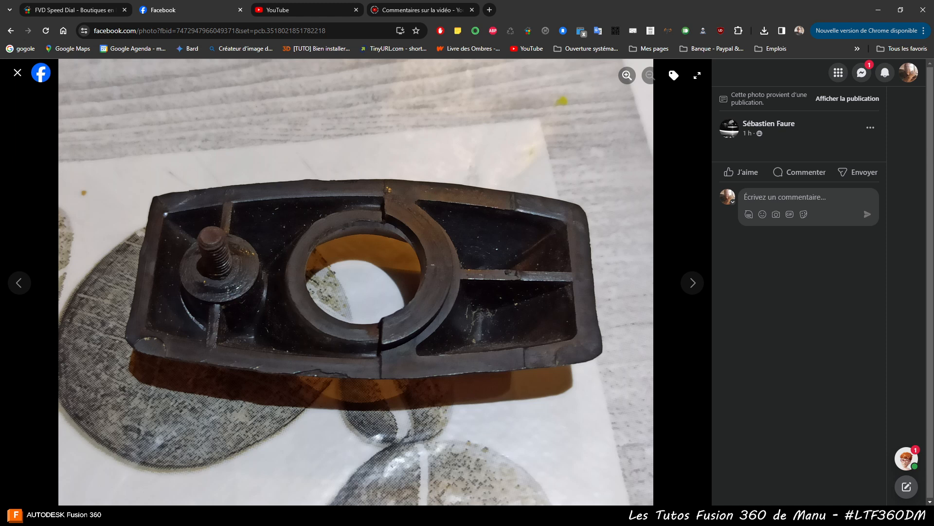
pyautogui.moveTo(416, 515)
pyautogui.click(416, 473)
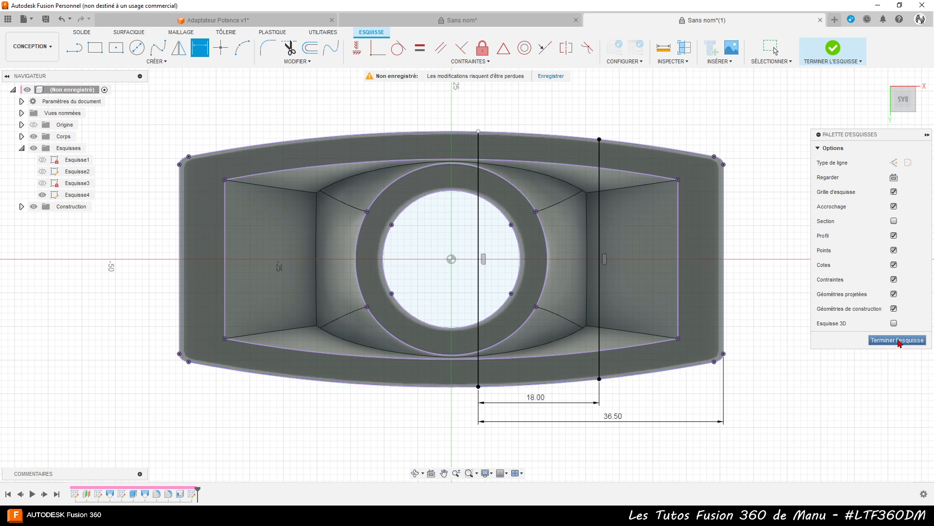
pyautogui.click(898, 340)
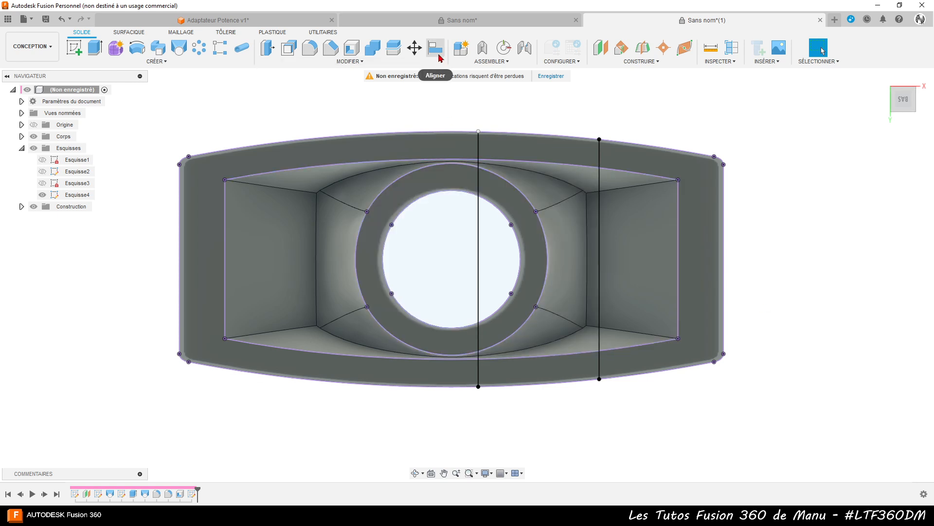
# - Split the body with the vertical sketch line nearest the origin as the splitting tool
pyautogui.click(395, 50)
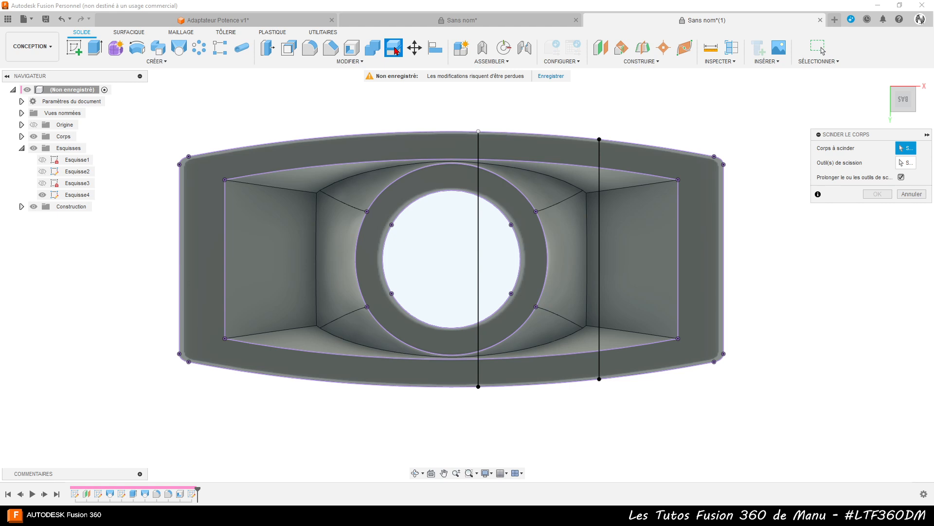
pyautogui.click(515, 147)
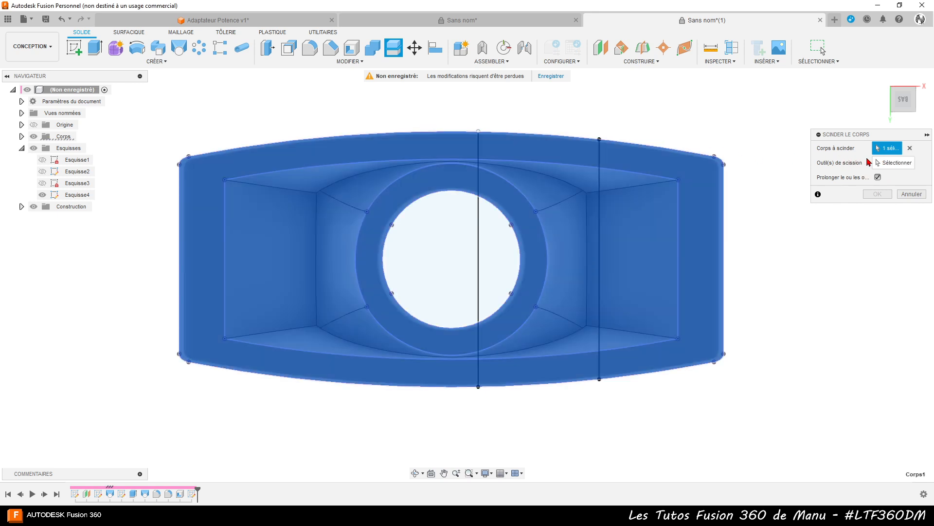
pyautogui.click(880, 162)
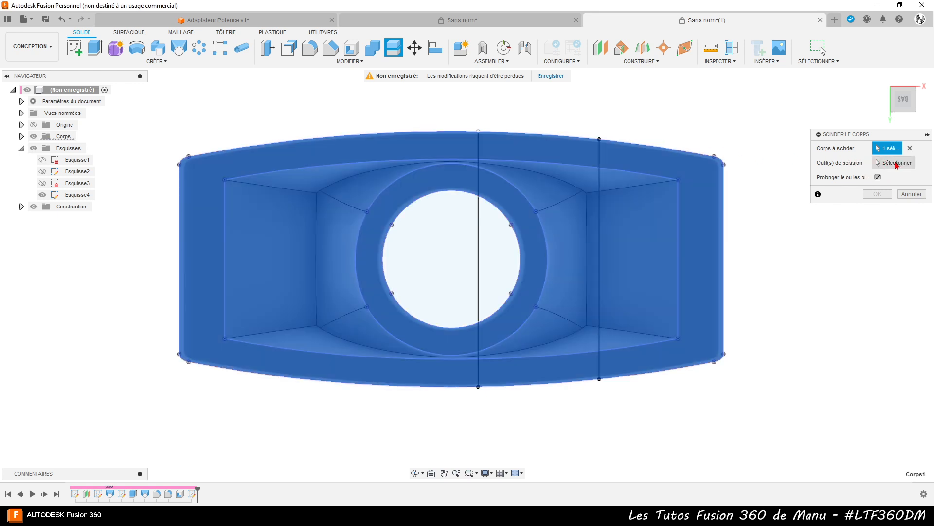
pyautogui.click(480, 227)
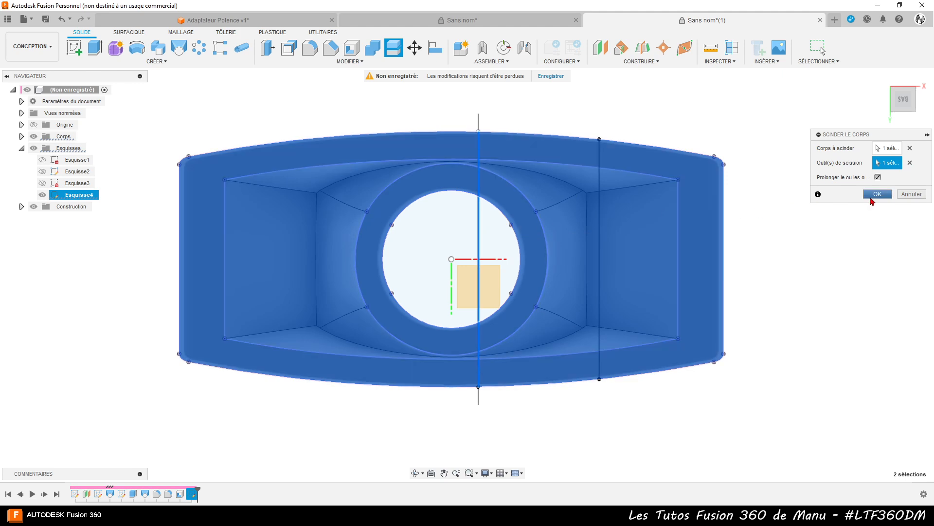
pyautogui.click(877, 195)
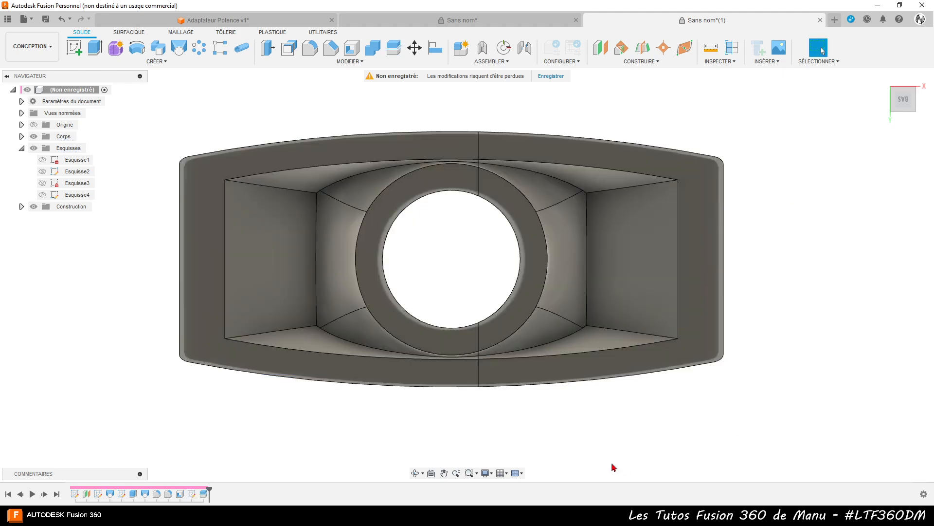
pyautogui.keyDown('shift'); pyautogui.moveTo(614, 467); pyautogui.dragTo(598, 435, button='middle'); pyautogui.keyUp('shift')
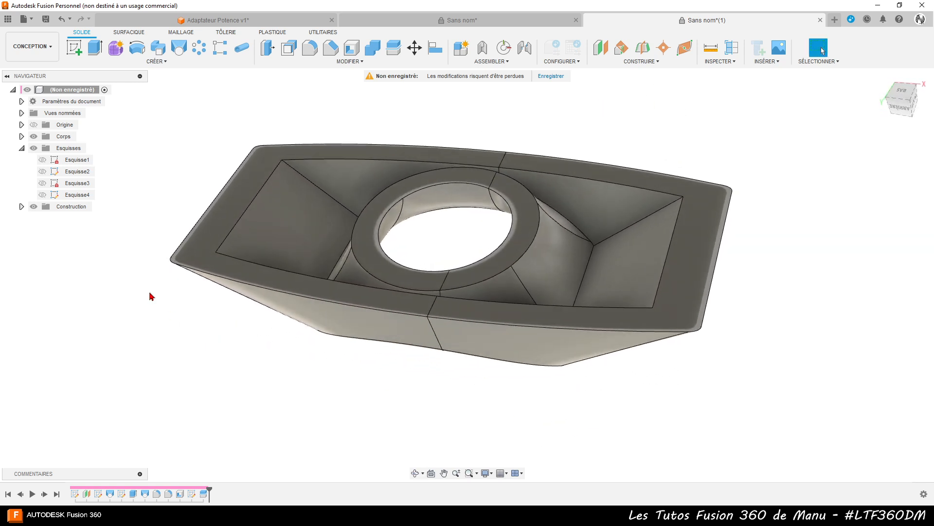
# - Hide body Corps2 and inspect the cavity and curved wall of the remaining half
pyautogui.click(21, 136)
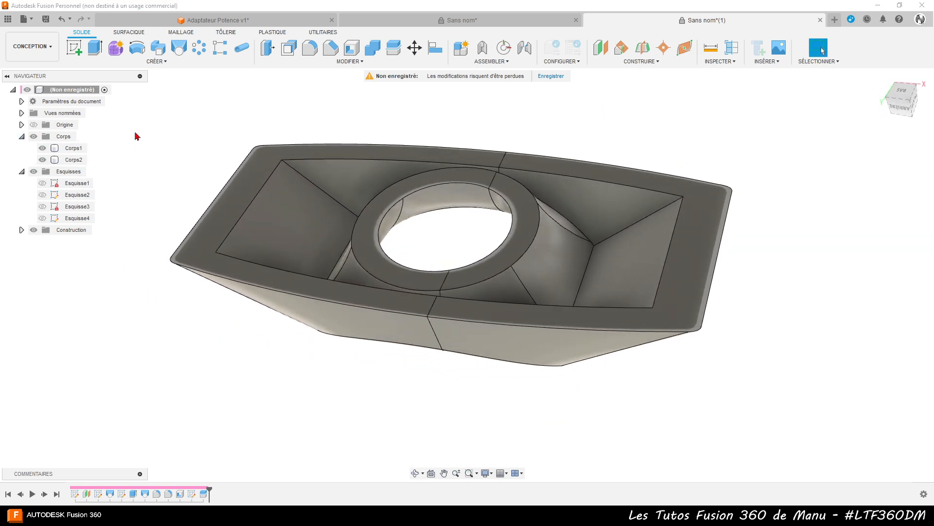
pyautogui.click(44, 161)
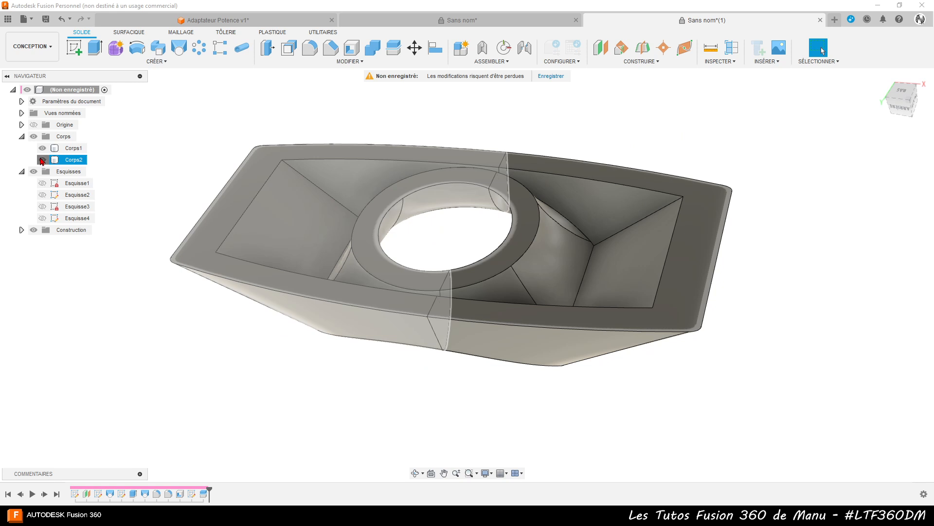
pyautogui.click(42, 160)
pyautogui.scroll(3, 556, 305)
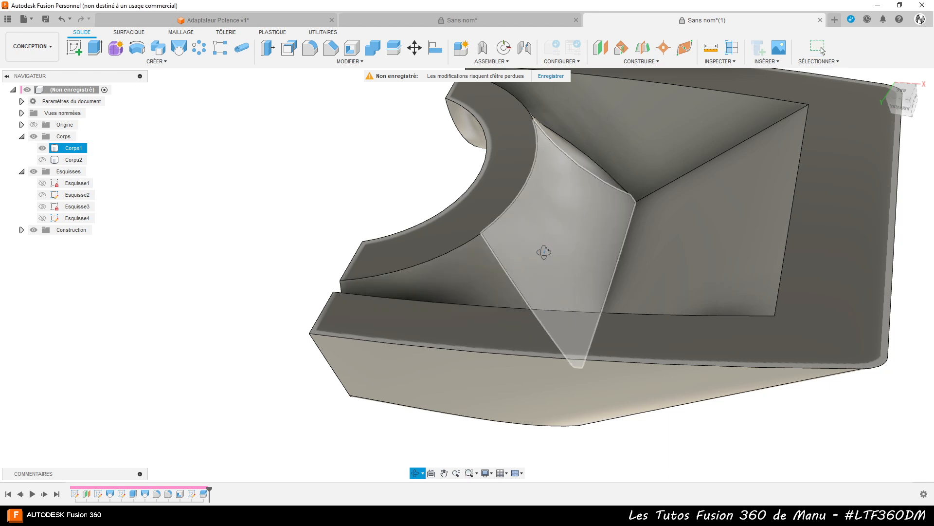
pyautogui.keyDown('shift'); pyautogui.moveTo(548, 251); pyautogui.dragTo(477, 234, button='middle'); pyautogui.keyUp('shift')
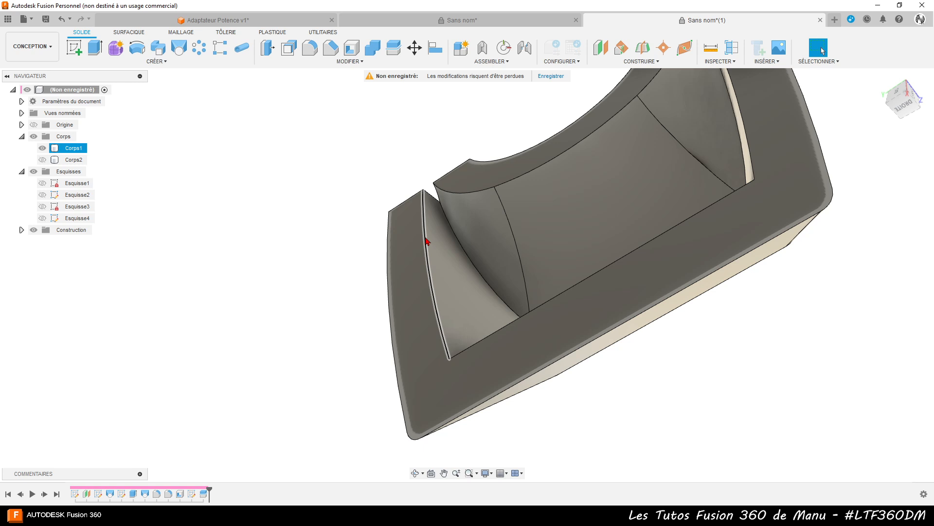
pyautogui.keyDown('shift'); pyautogui.moveTo(375, 308); pyautogui.dragTo(515, 338, button='middle'); pyautogui.keyUp('shift')
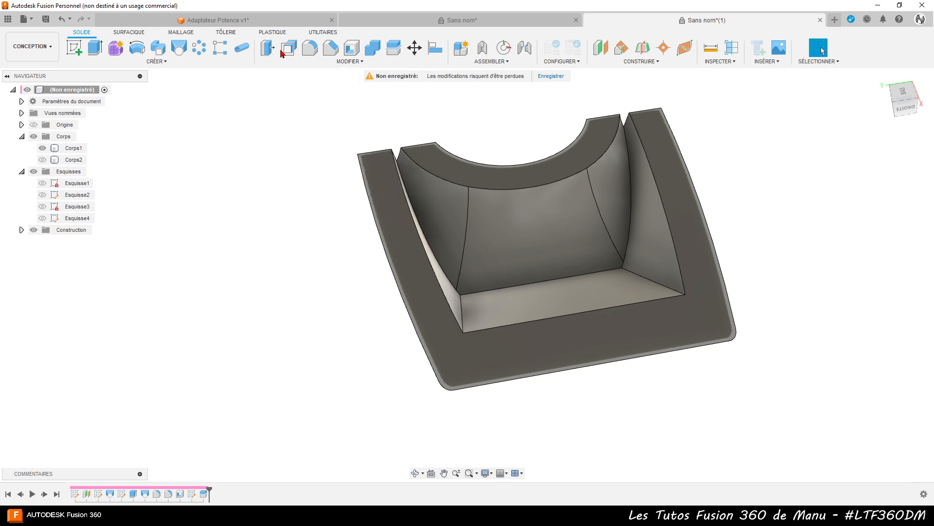
# - Set up a face offset on the three curved cavity faces around the bore, trying distances of 1 mm and 2 mm
pyautogui.click(289, 47)
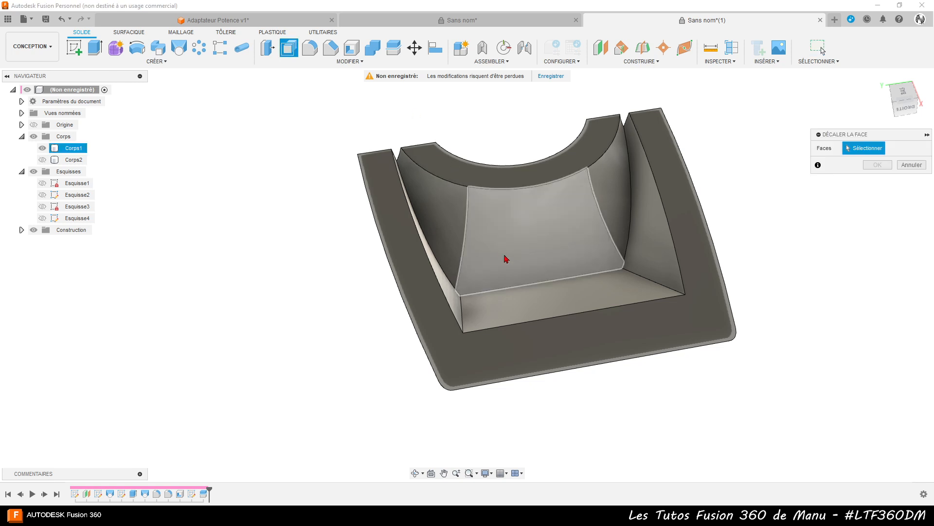
pyautogui.click(445, 198)
pyautogui.click(508, 240)
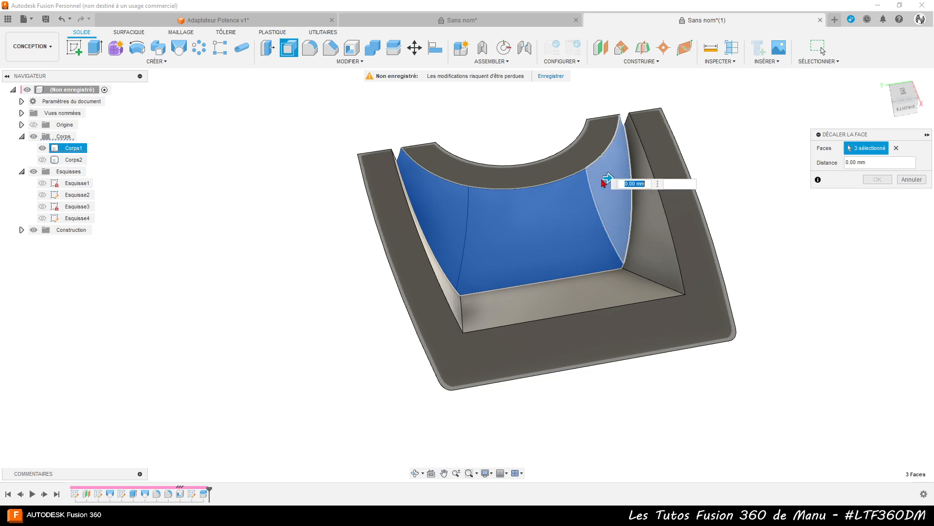
pyautogui.click(607, 184)
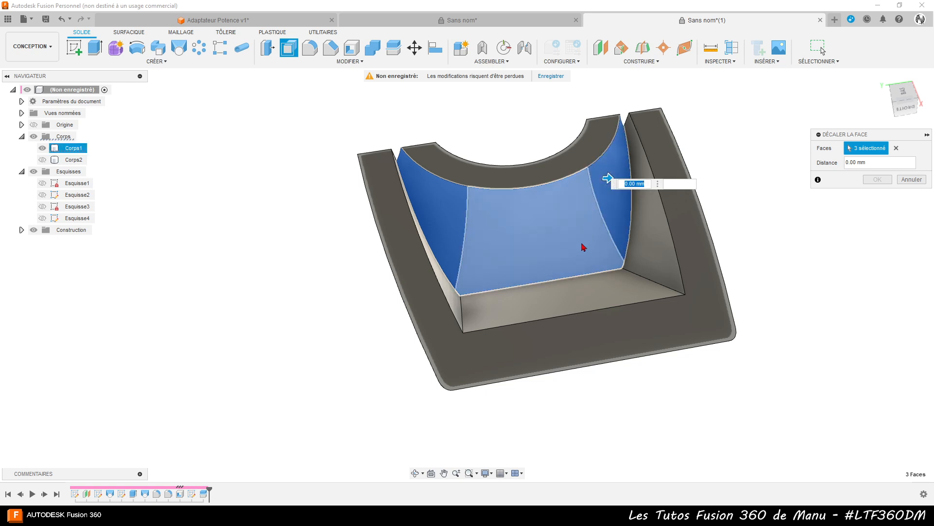
pyautogui.scroll(4, 612, 224)
pyautogui.scroll(-1, 616, 217)
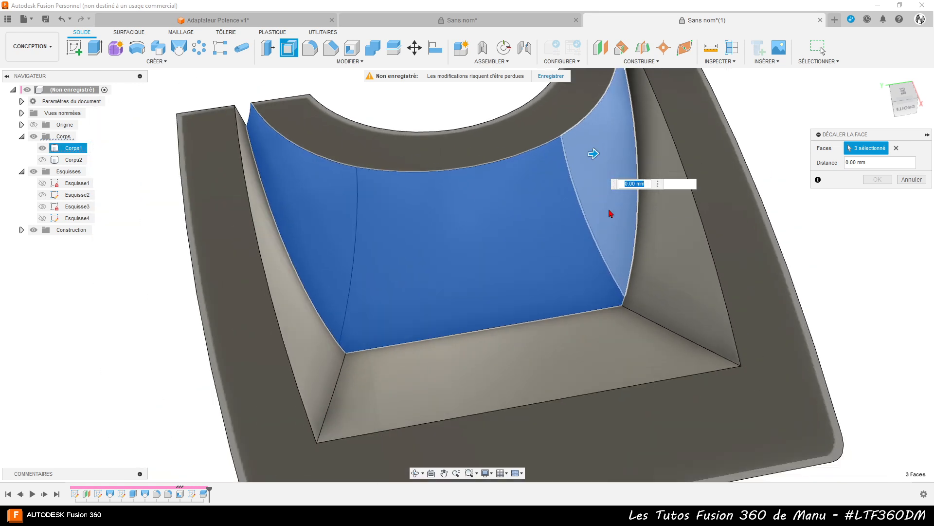
pyautogui.moveTo(595, 154); pyautogui.dragTo(603, 154)
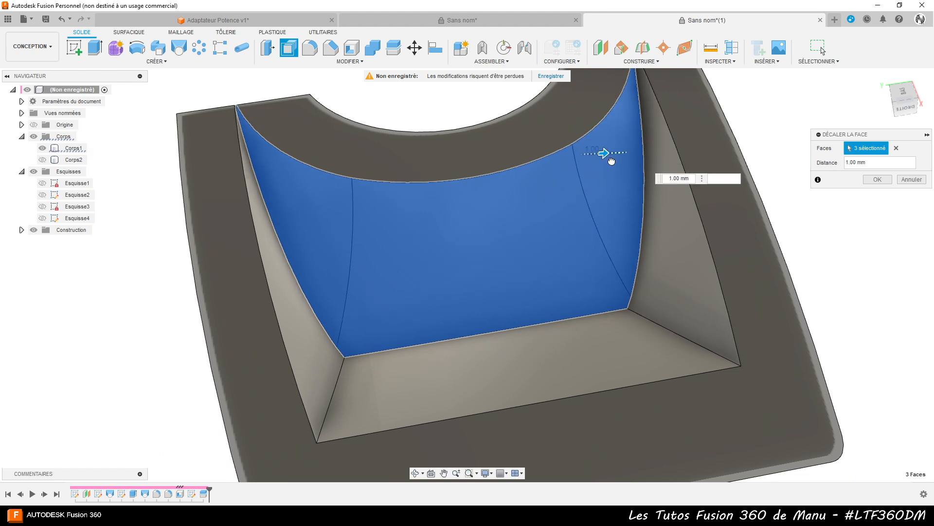
pyautogui.moveTo(605, 153); pyautogui.dragTo(614, 155)
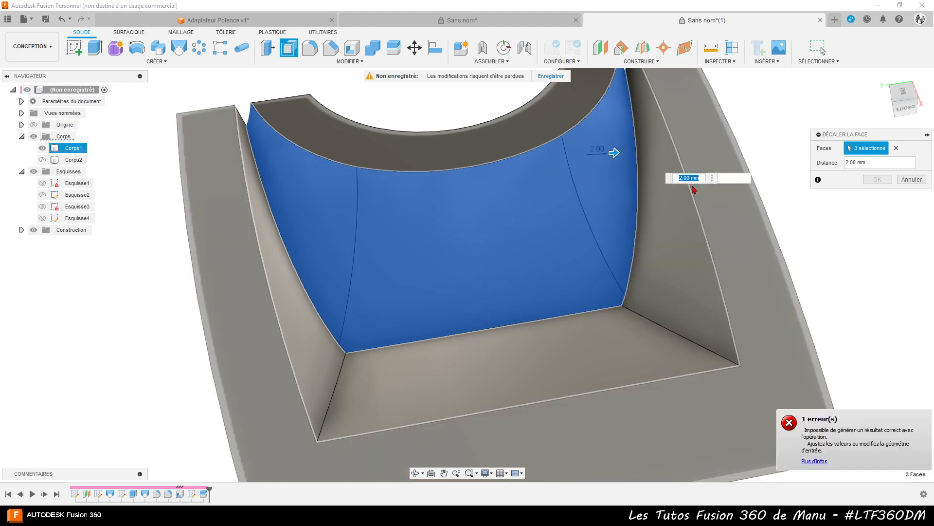
# - Try 1.5 mm and 1.2 mm for the curved faces' offset, and apply it at 1.4 mm
pyautogui.write('1.5')
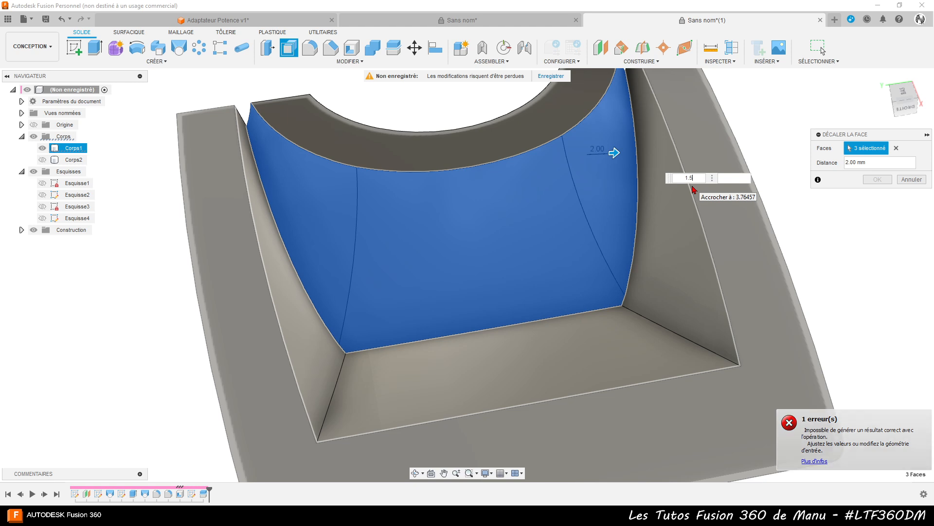
pyautogui.press('Return')
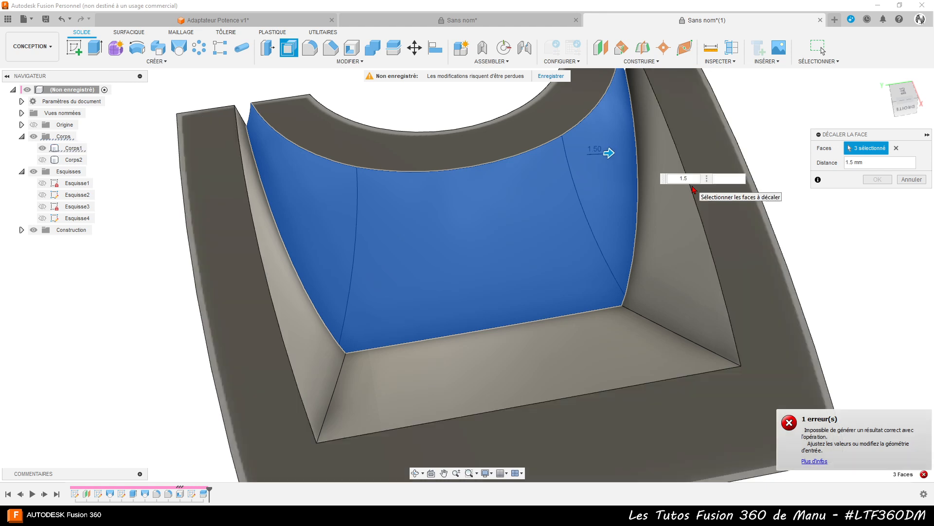
pyautogui.write('1.2')
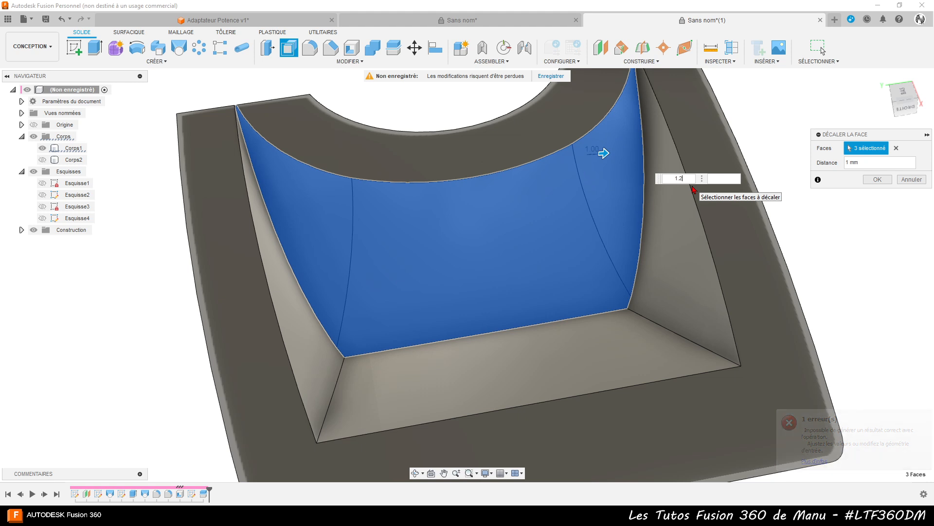
pyautogui.press('Return')
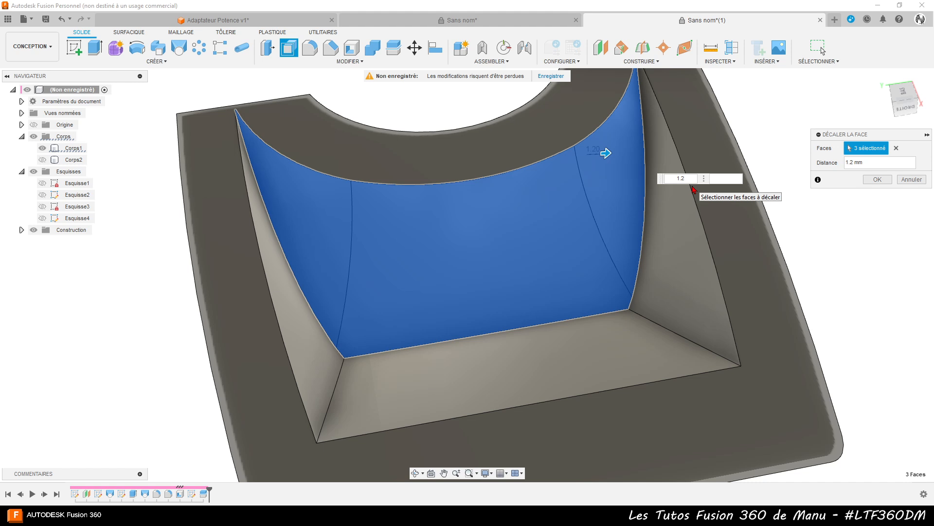
pyautogui.write('1.3')
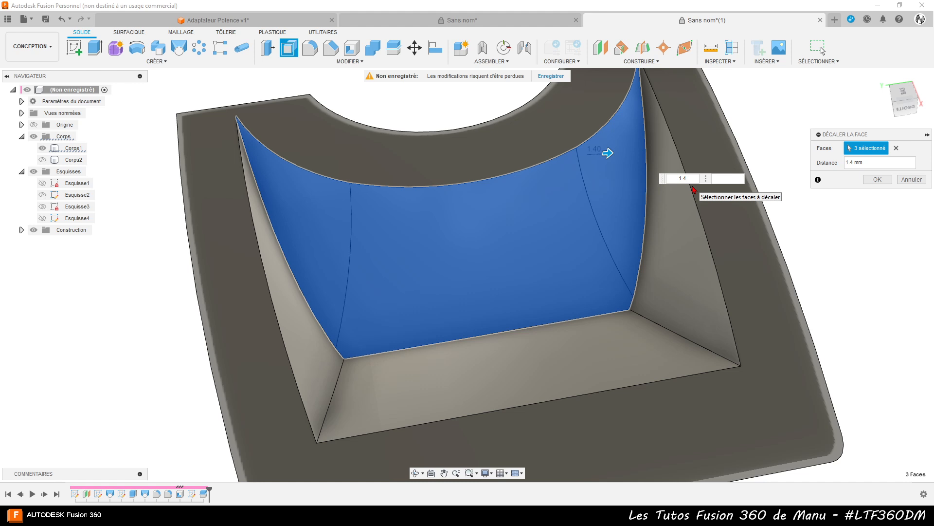
pyautogui.press('Return')
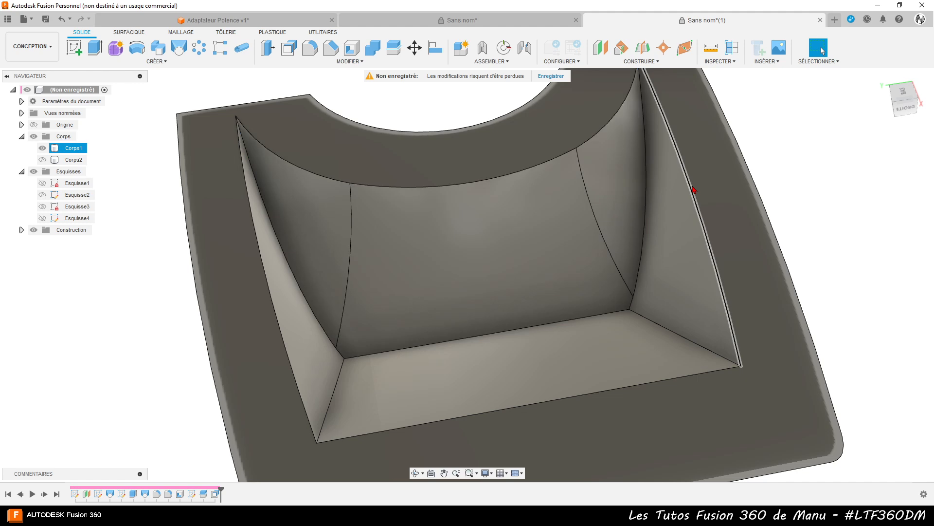
# - Show body Corps2 again alongside the modified half
pyautogui.scroll(-3, 644, 203)
pyautogui.keyDown('shift'); pyautogui.moveTo(526, 259); pyautogui.dragTo(452, 261, button='middle'); pyautogui.keyUp('shift')
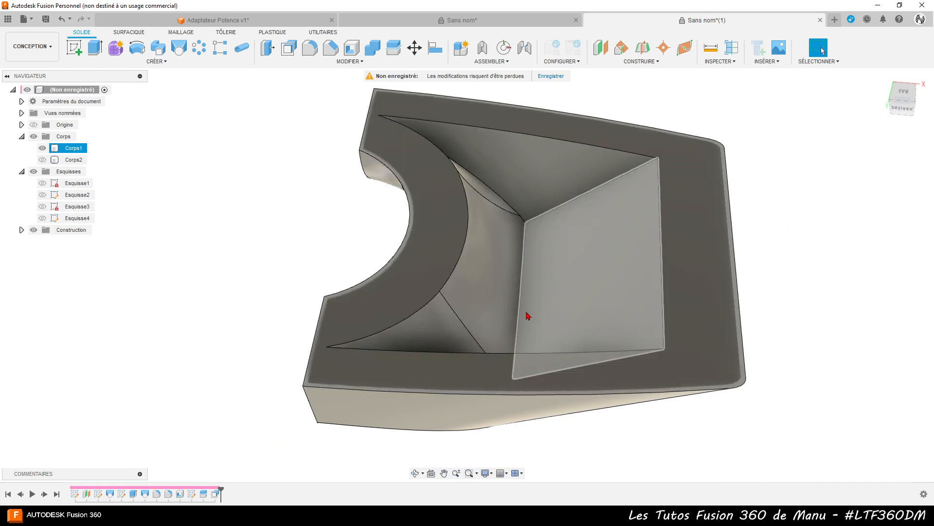
pyautogui.press('Escape')
pyautogui.click(73, 160)
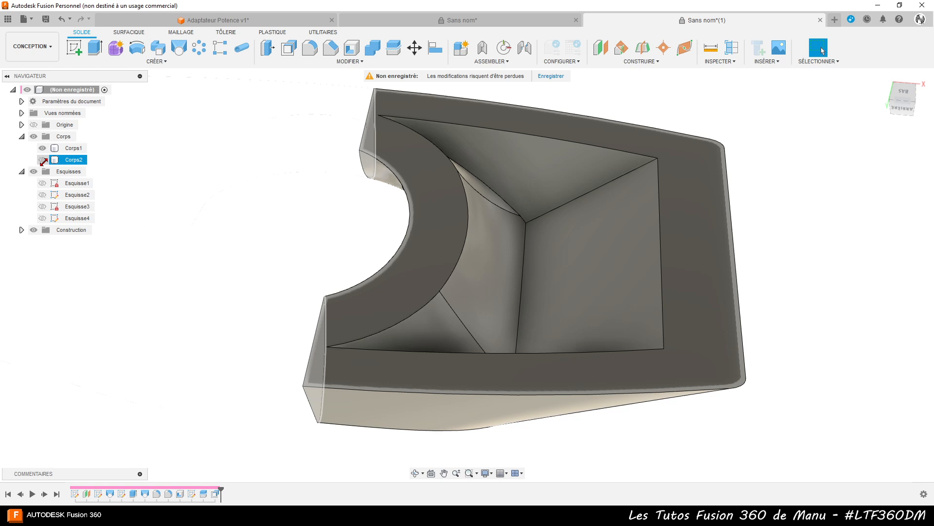
pyautogui.click(43, 160)
pyautogui.press('Escape')
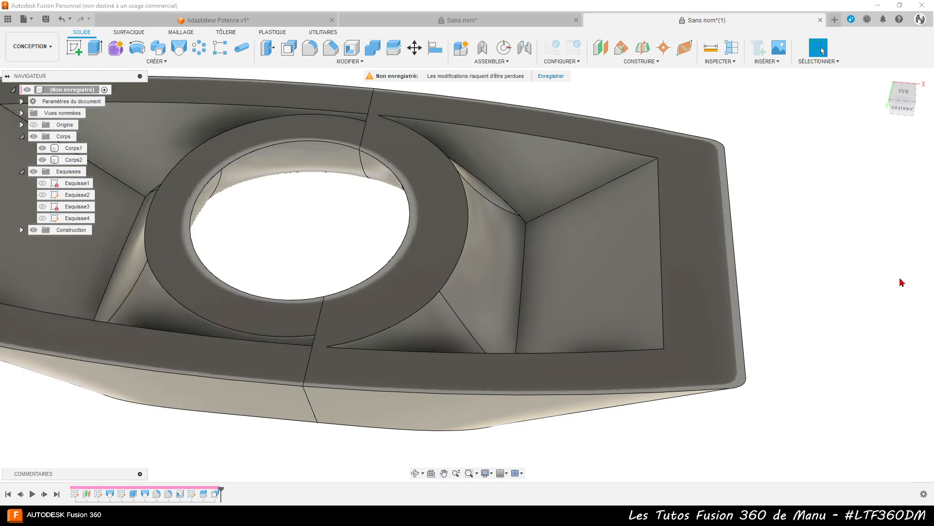
# - Combine the two half bodies with the Join operation, using Corps2 as target and Corps1 as tool
pyautogui.scroll(-2, 860, 273)
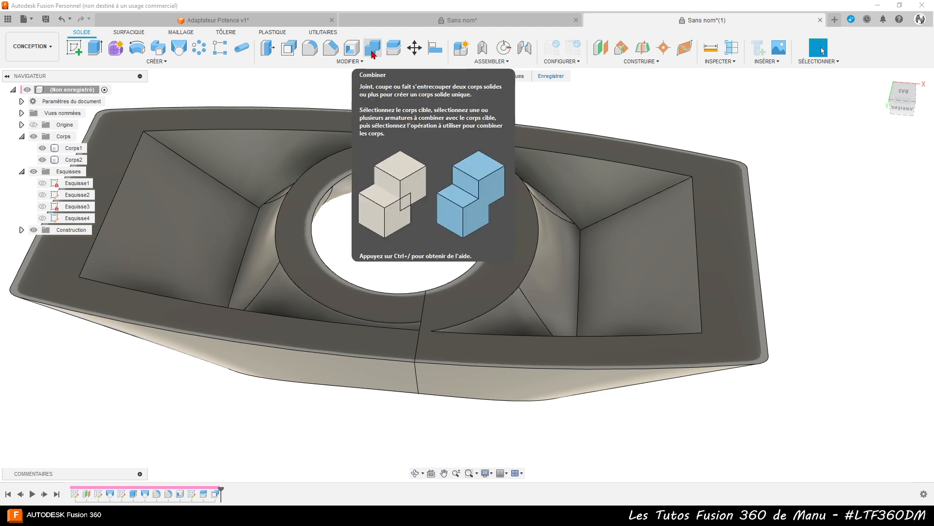
pyautogui.click(373, 48)
pyautogui.click(377, 119)
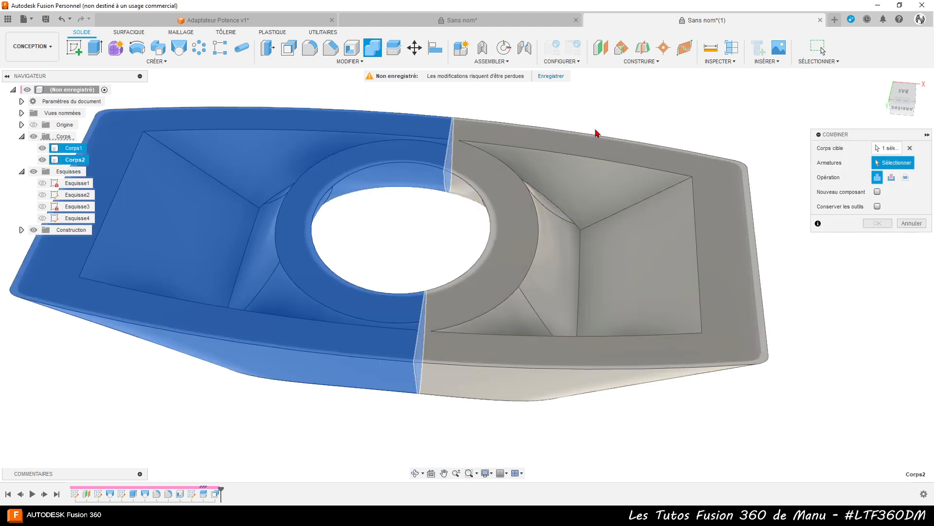
pyautogui.click(596, 133)
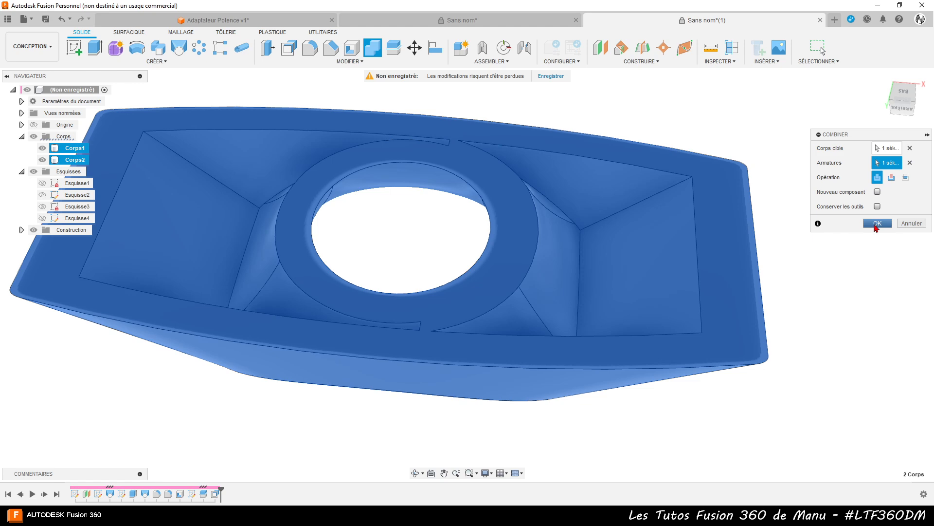
pyautogui.click(876, 224)
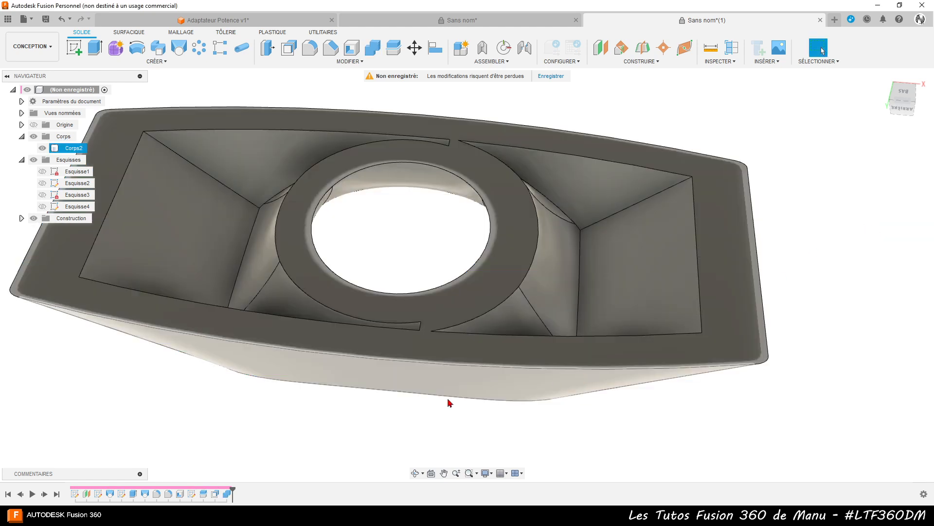
# - Compare the joined body's open side with the original part's photo in the browser, and return to Fusion
pyautogui.keyDown('shift'); pyautogui.moveTo(450, 403); pyautogui.dragTo(405, 444, button='middle'); pyautogui.keyUp('shift')
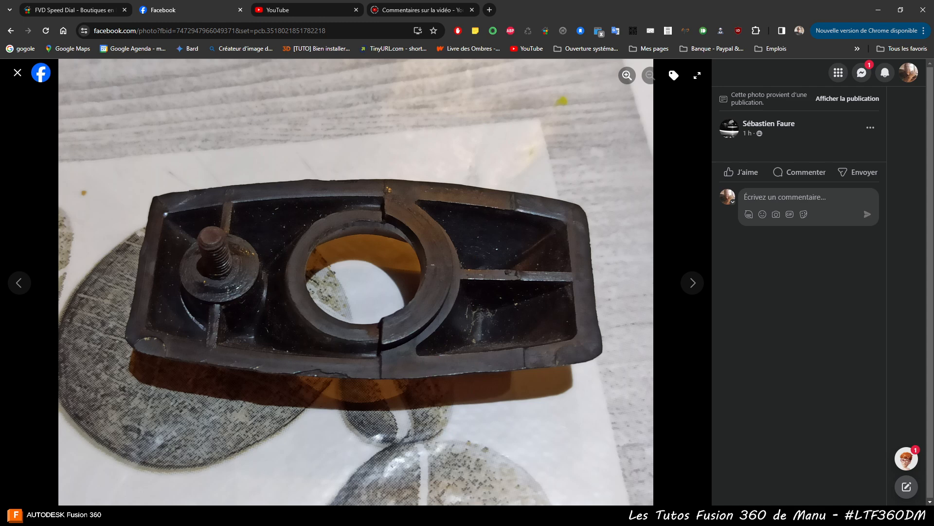
pyautogui.click(427, 515)
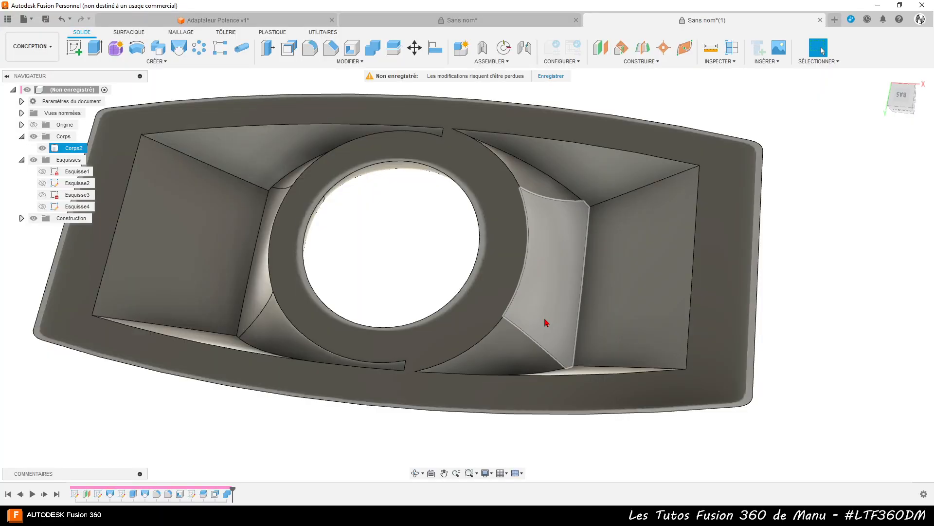
pyautogui.click(788, 196)
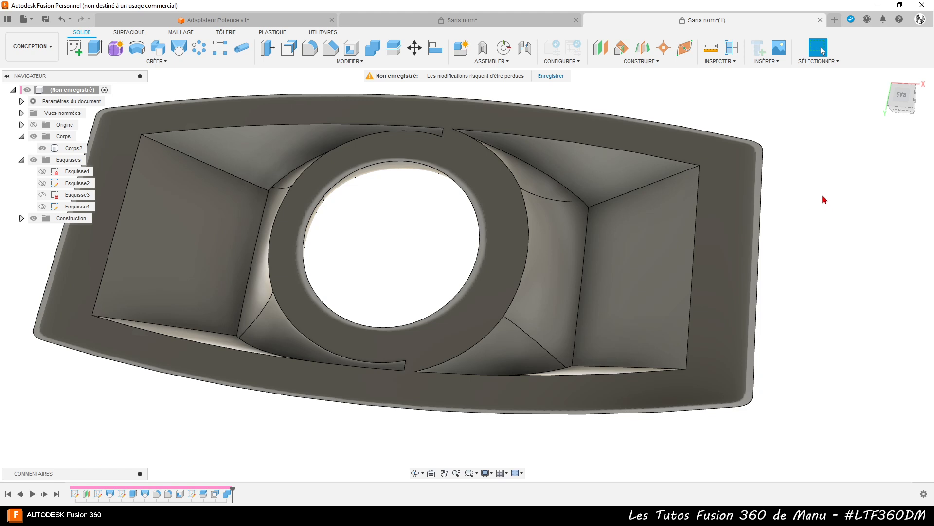
pyautogui.click(735, 205)
# - Create a sketch on the flat rim face of the body's open side and project that face's edges into it
pyautogui.click(79, 49)
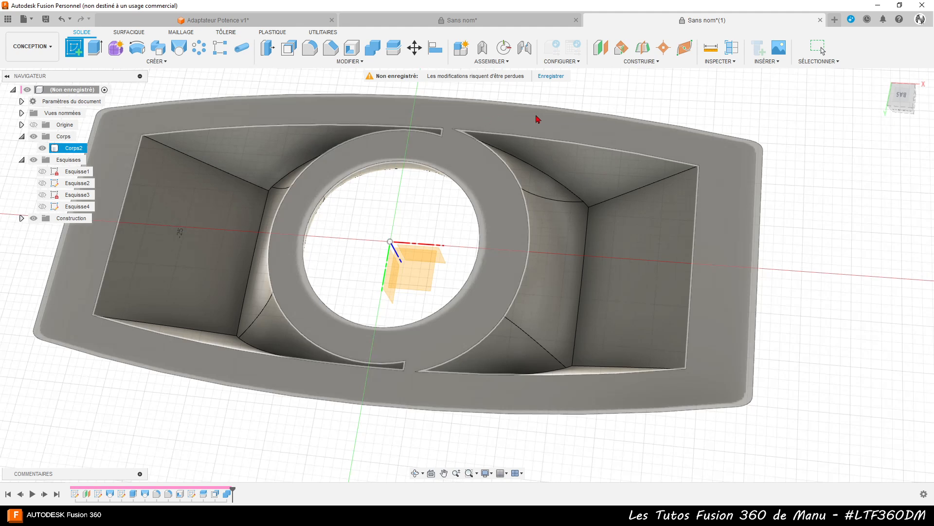
pyautogui.click(522, 123)
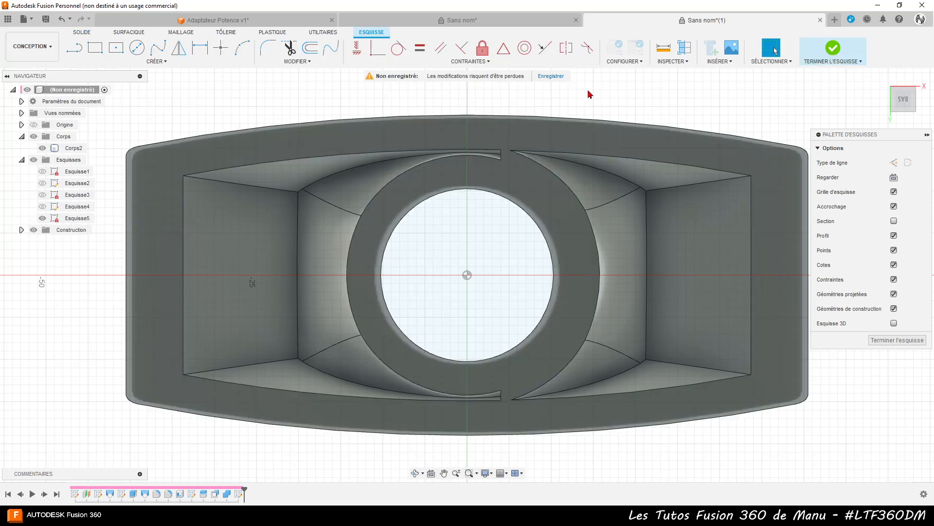
pyautogui.press('p')
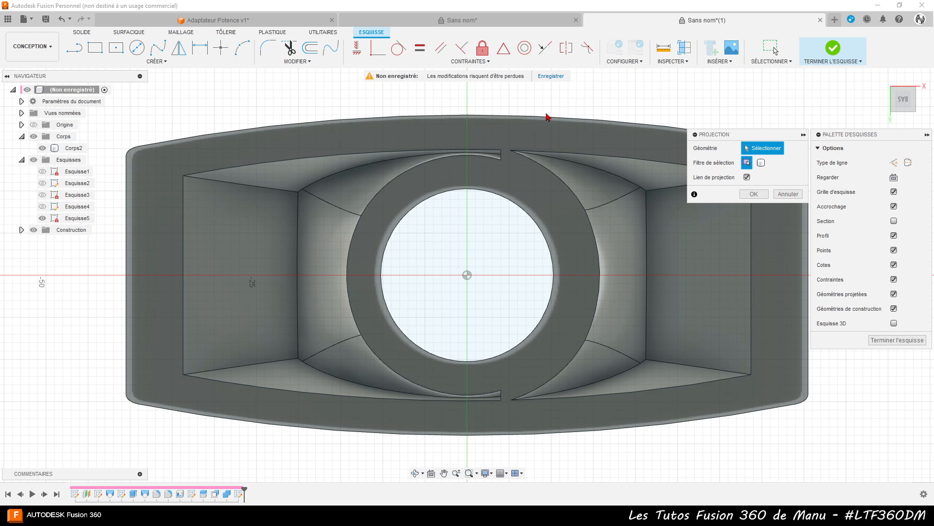
pyautogui.click(545, 130)
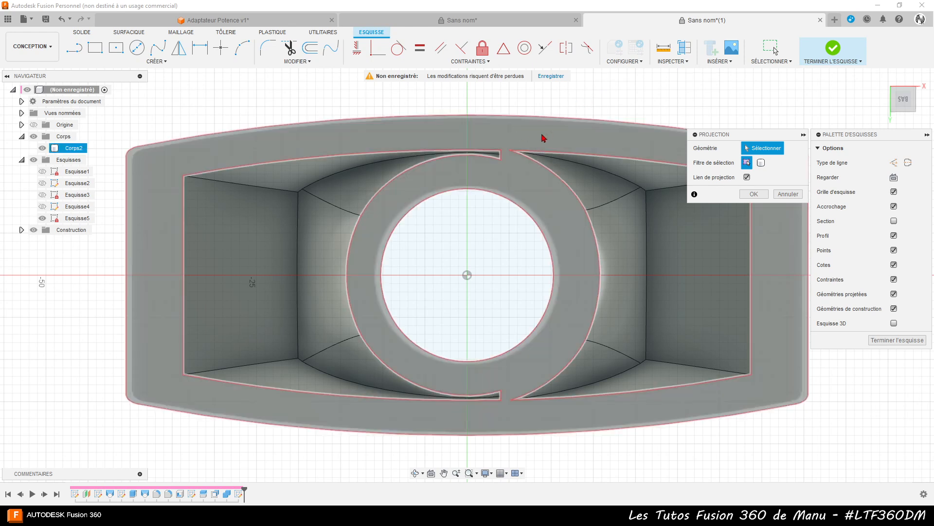
pyautogui.click(499, 135)
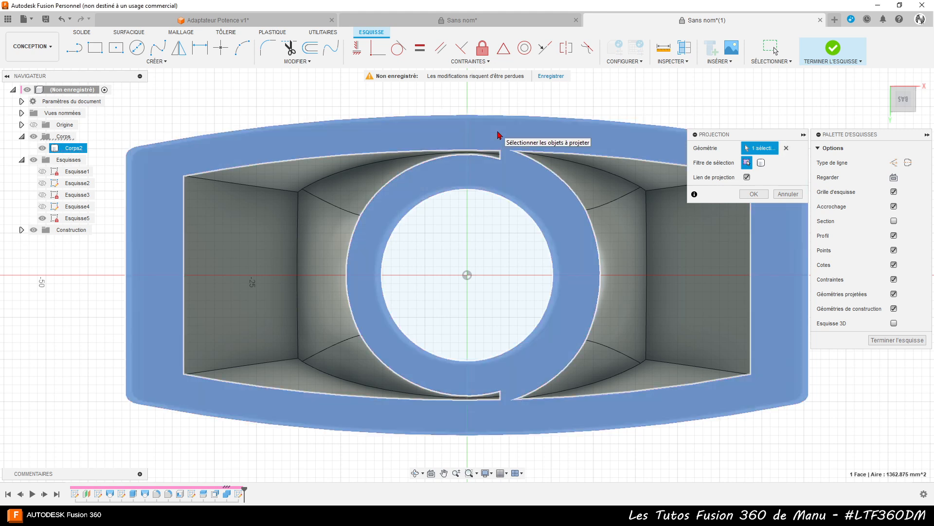
pyautogui.click(754, 195)
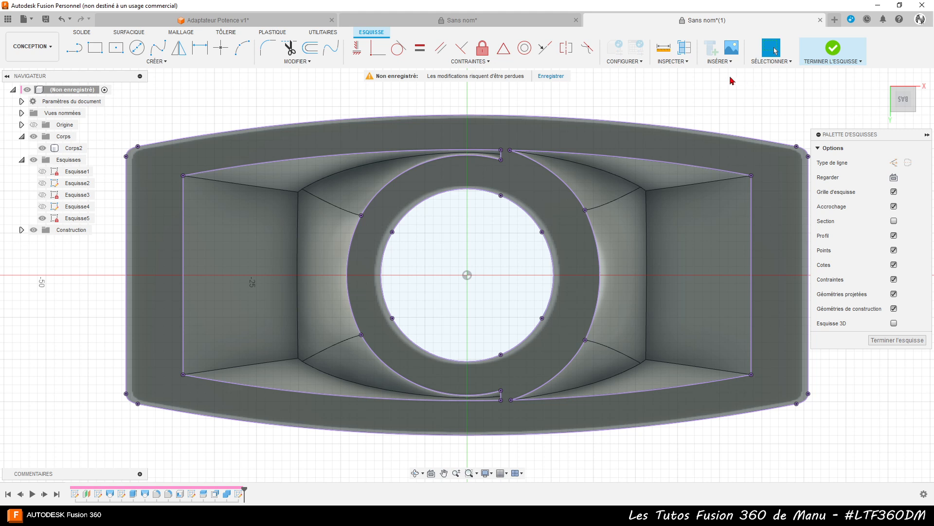
# - Draw a vertical line across the ring, joining its upper and lower step corners
pyautogui.click(74, 47)
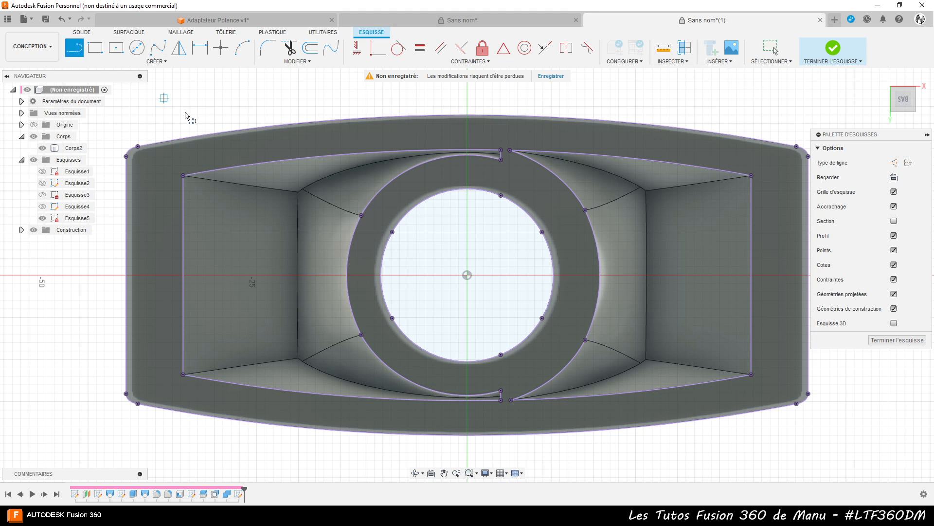
pyautogui.click(501, 160)
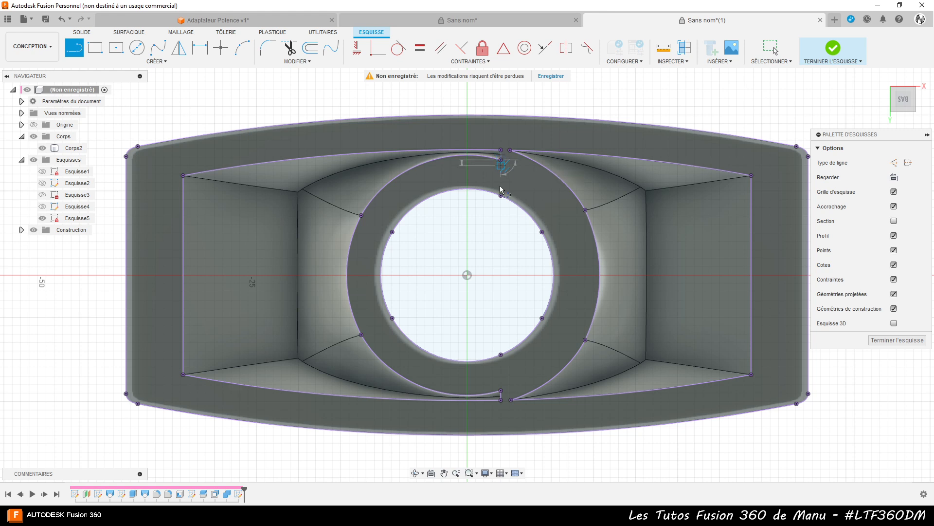
pyautogui.doubleClick(501, 391)
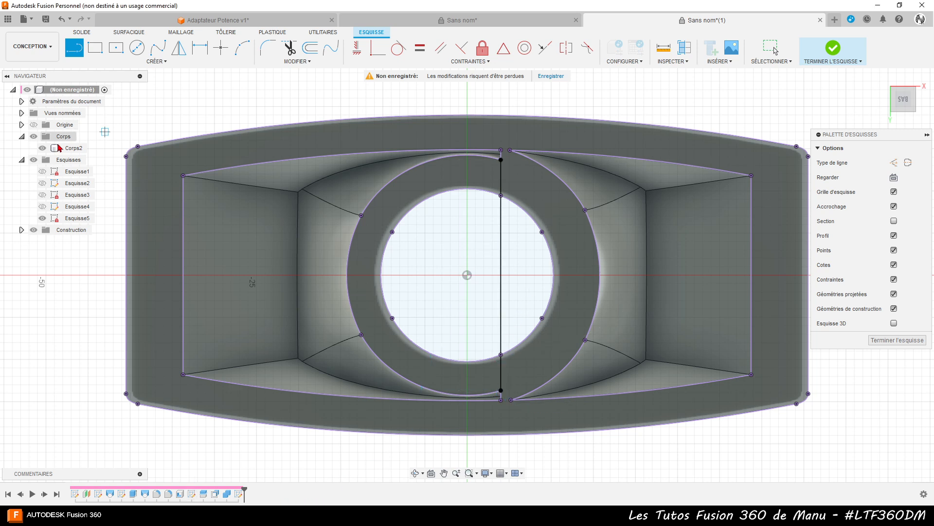
# - Show Esquisse4 briefly to compare its geometry with the current sketch, and hide it again
pyautogui.click(43, 207)
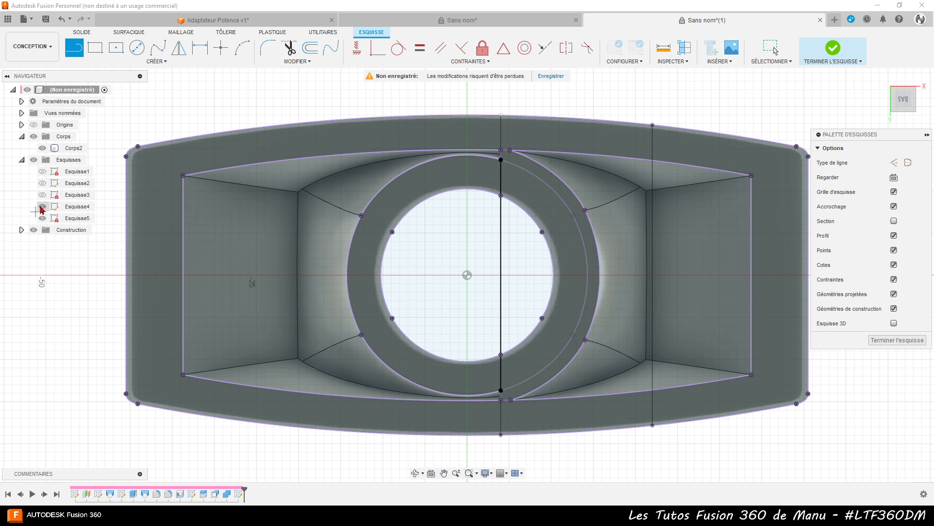
pyautogui.click(42, 207)
pyautogui.click(42, 207)
pyautogui.click(42, 208)
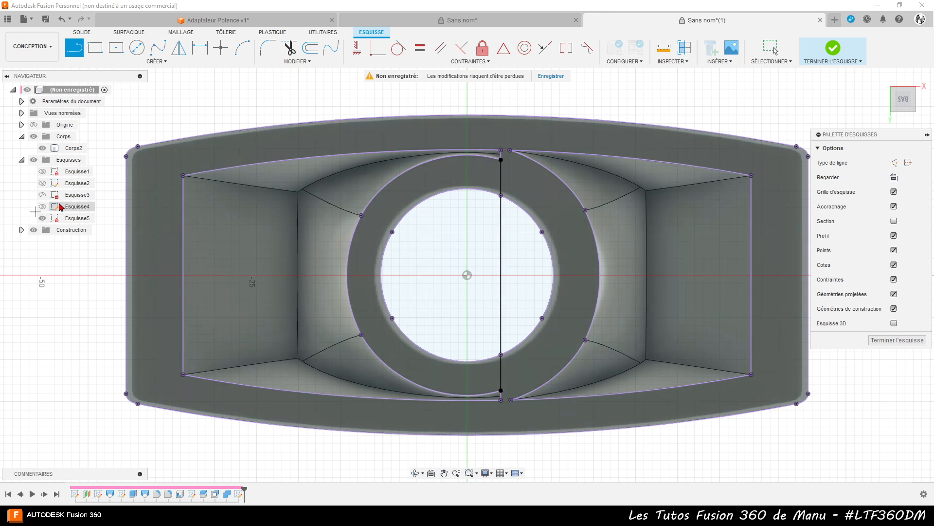
# - Draw a circle of about 28.7 mm diameter from the origin along the ring's smaller outer edge, and select the ring profile beyond the vertical line
pyautogui.click(137, 48)
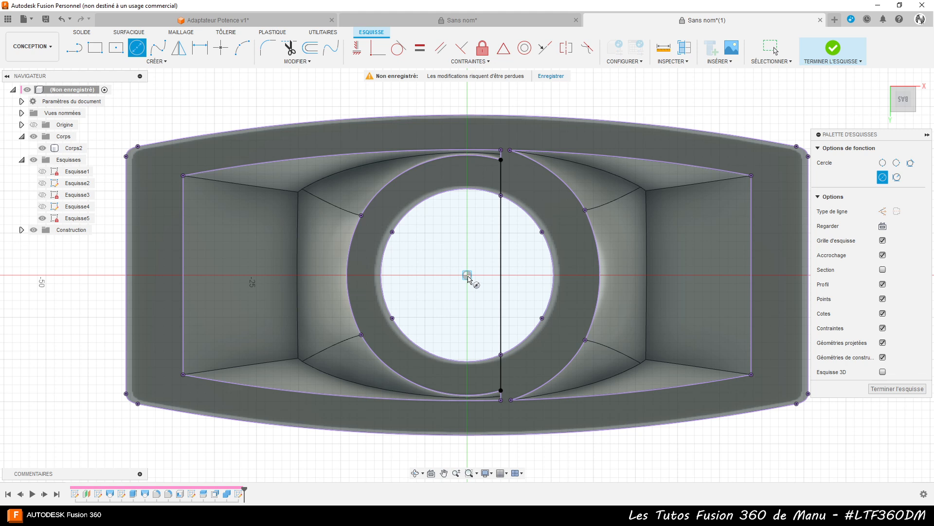
pyautogui.click(468, 275)
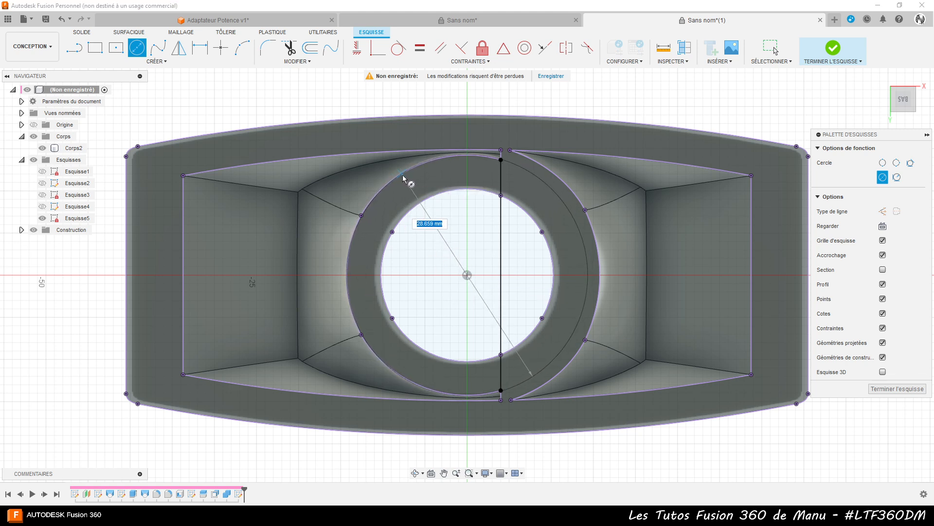
pyautogui.click(404, 179)
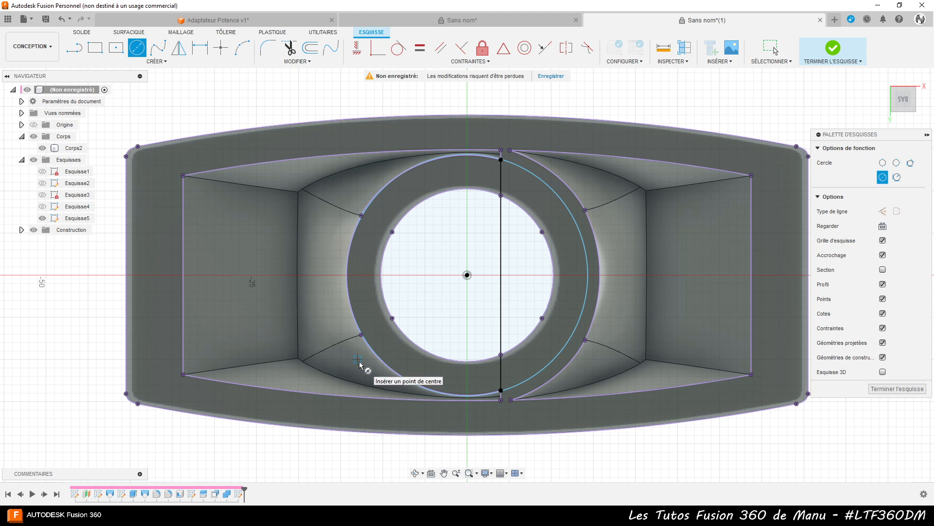
pyautogui.press('Escape')
pyautogui.click(523, 364)
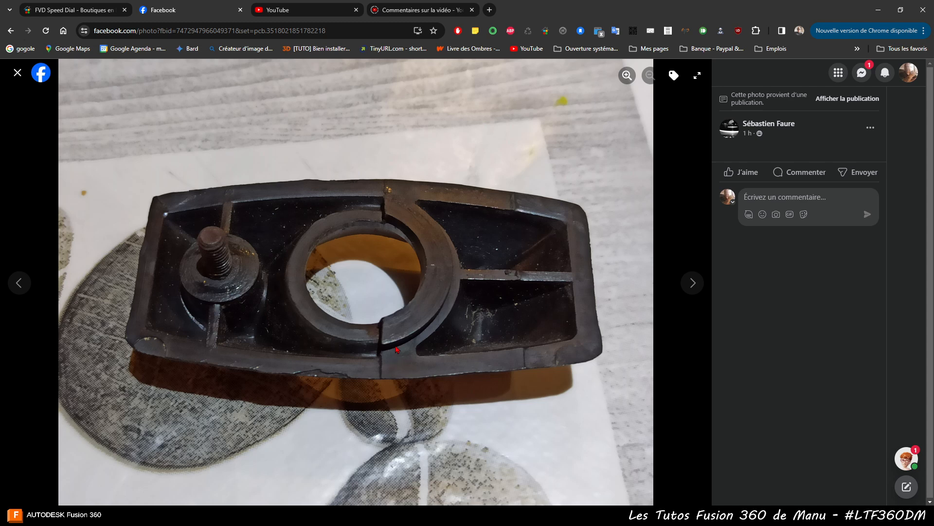
# - Browse the original part's photos in the browser to examine the stepped ring, ribs and screw boss, and return to Fusion
pyautogui.rightClick(396, 340)
pyautogui.click(694, 285)
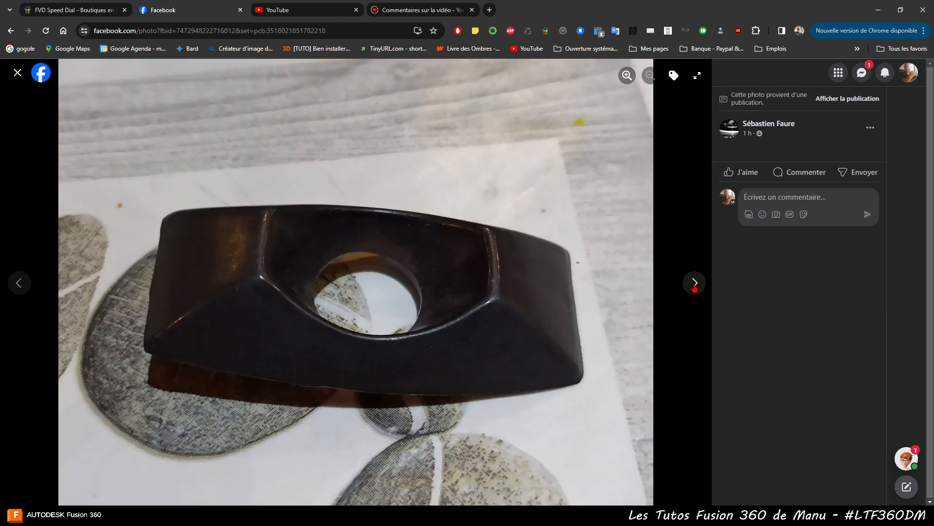
pyautogui.click(695, 283)
pyautogui.click(695, 283)
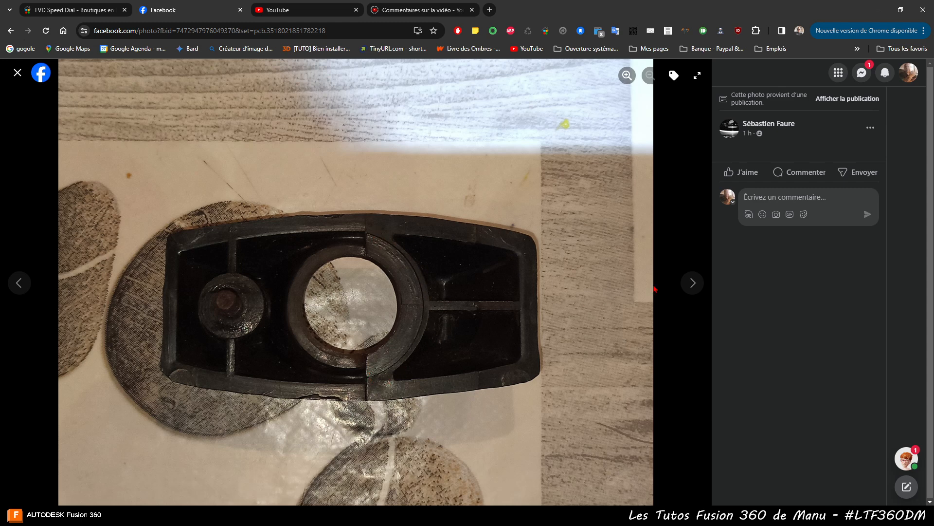
pyautogui.click(695, 283)
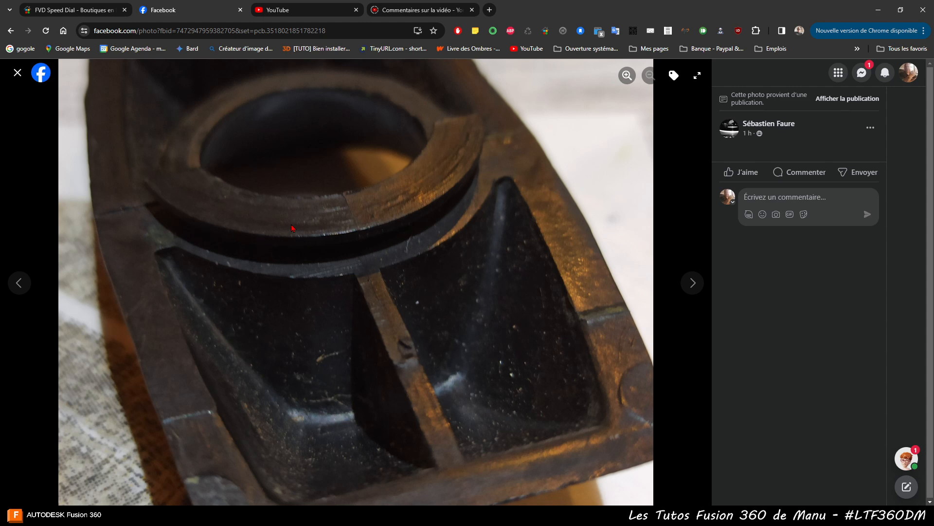
pyautogui.rightClick(309, 252)
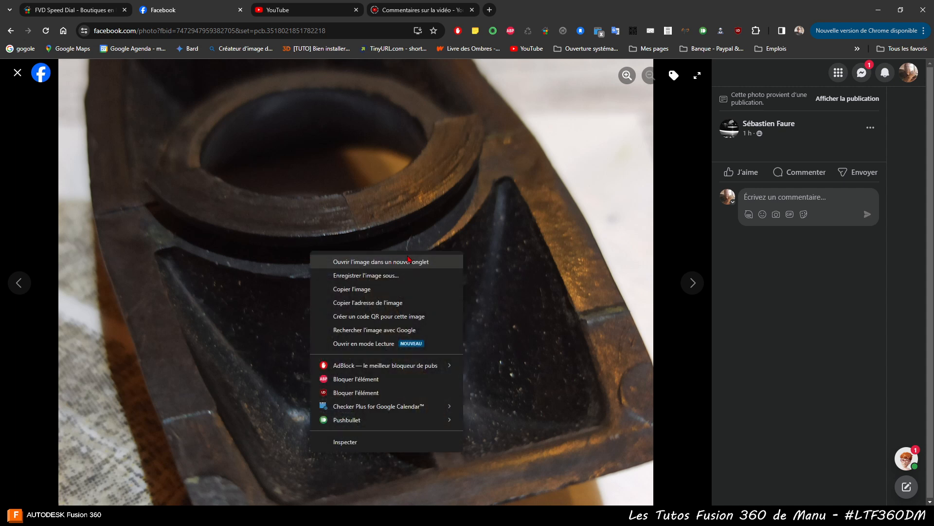
pyautogui.click(417, 234)
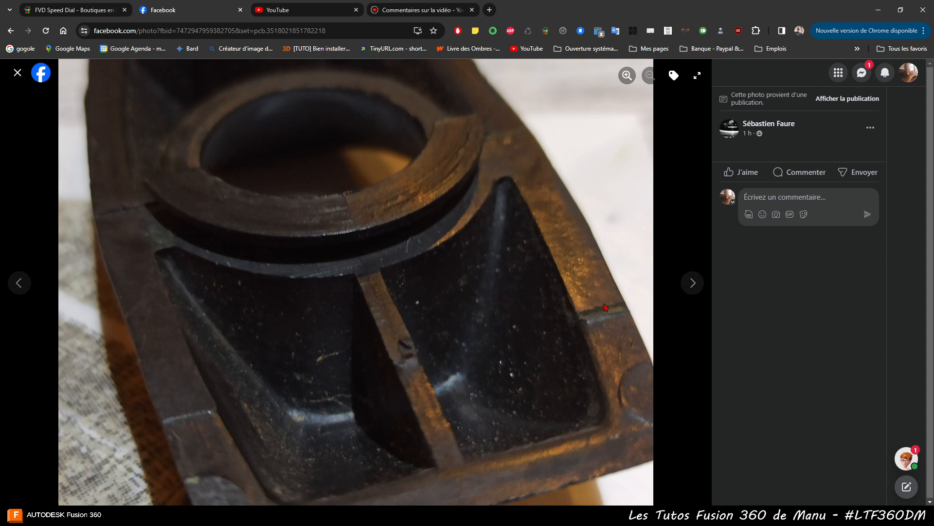
pyautogui.click(694, 285)
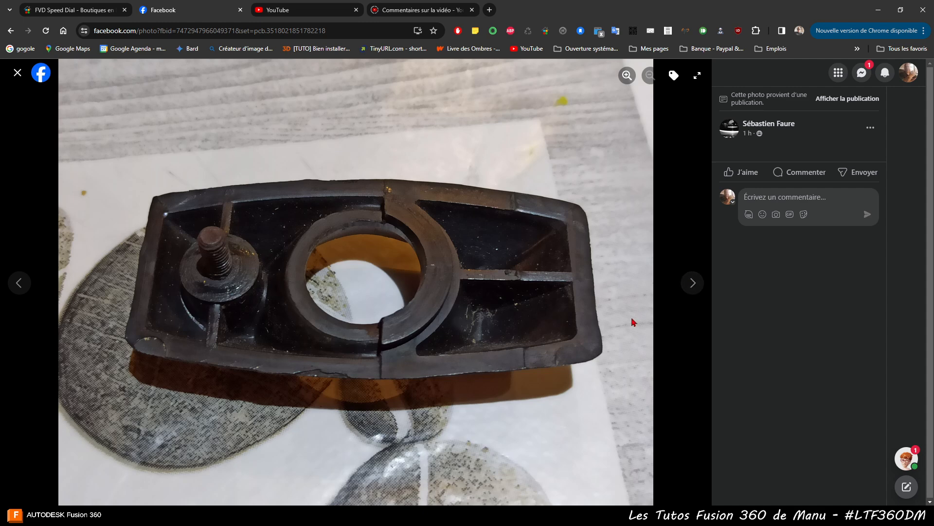
pyautogui.click(418, 516)
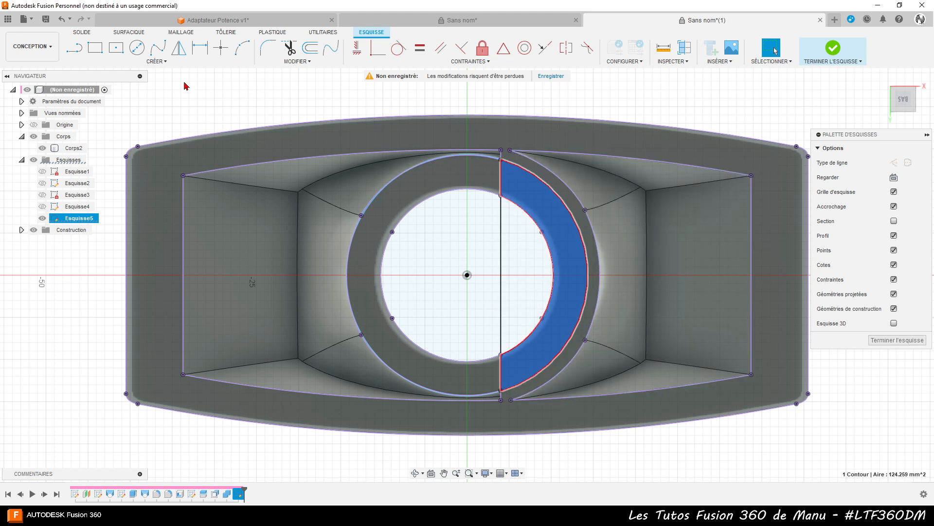
# - Draw two horizontal lines along the part's axis, each joining a cavity's end wall to the ring's outer edge
pyautogui.click(74, 47)
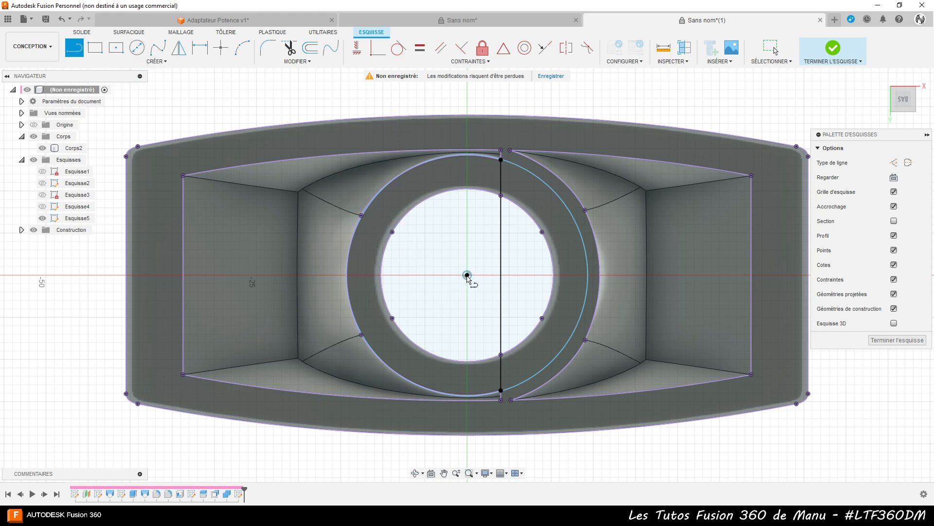
pyautogui.click(467, 276)
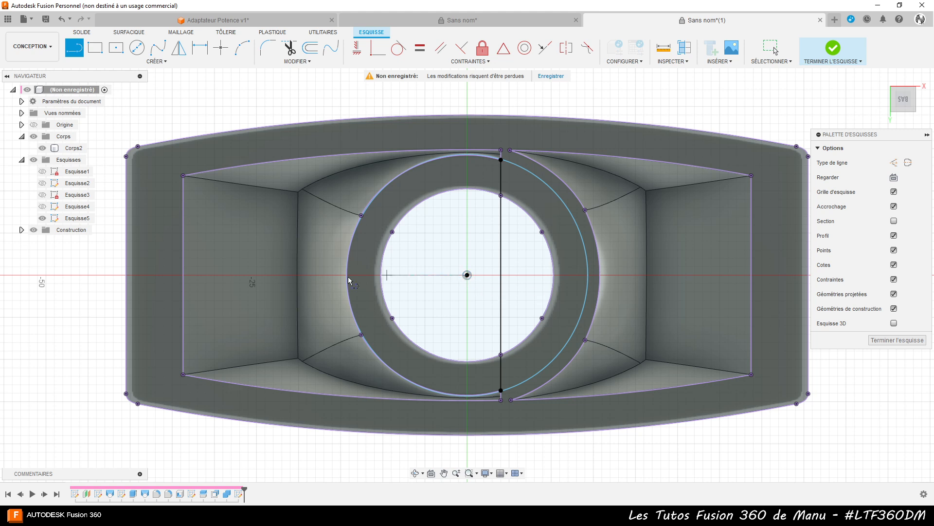
pyautogui.click(183, 275)
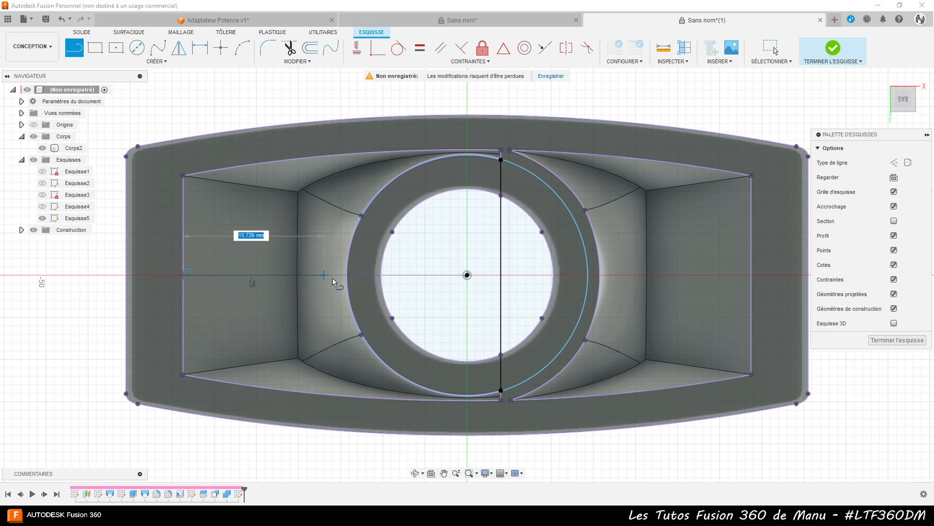
pyautogui.doubleClick(347, 277)
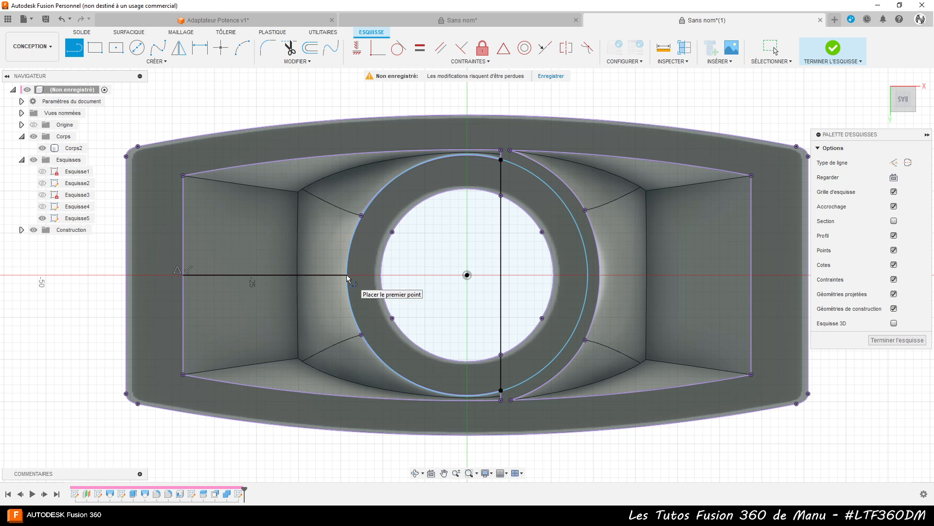
pyautogui.click(751, 276)
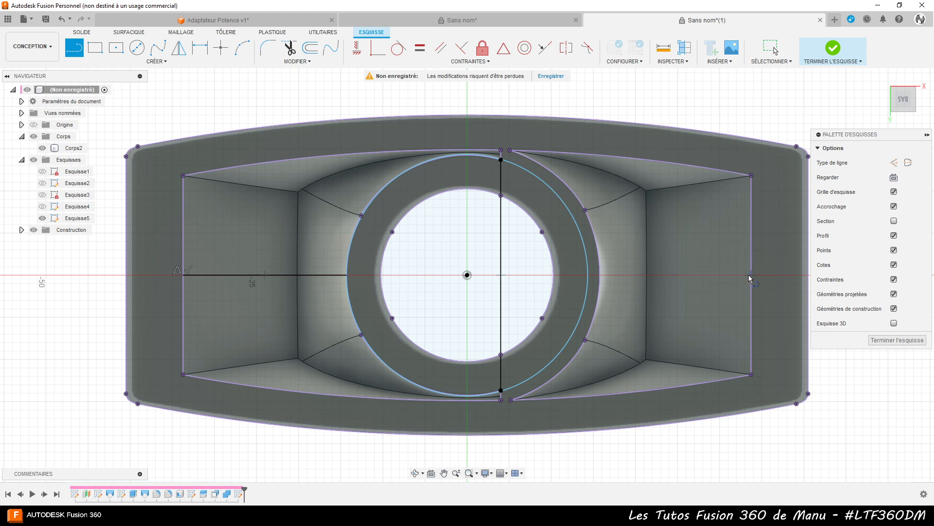
pyautogui.doubleClick(600, 275)
# - Draw a 14 mm diameter circle centred on the midpoint of the left cavity's horizontal line
pyautogui.click(136, 48)
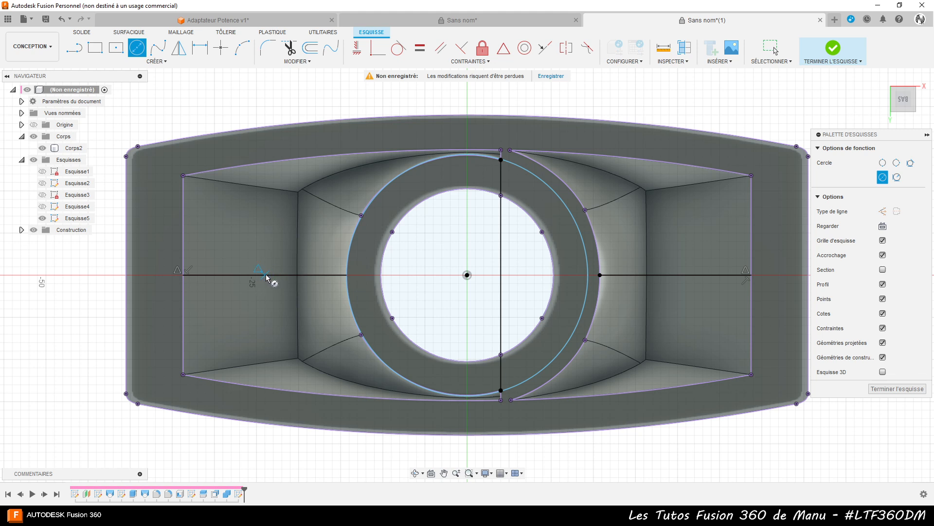
pyautogui.click(264, 275)
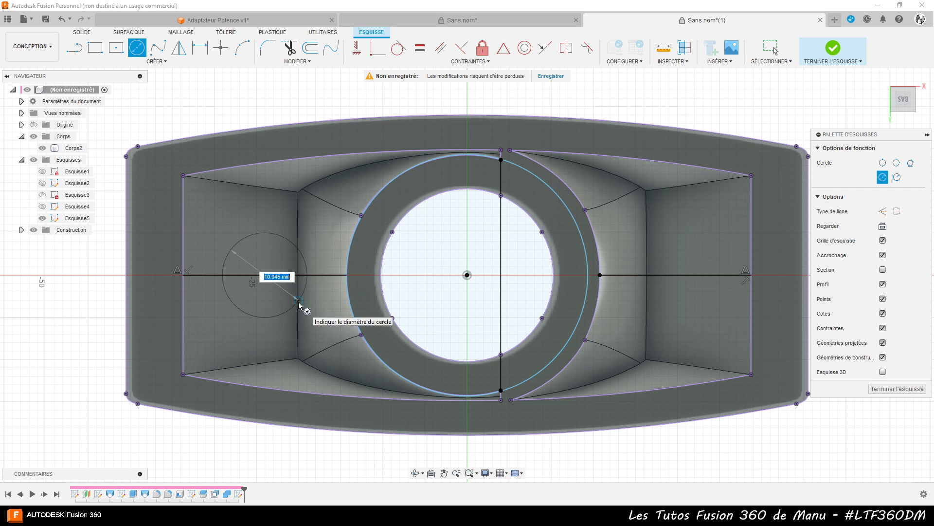
pyautogui.write('14')
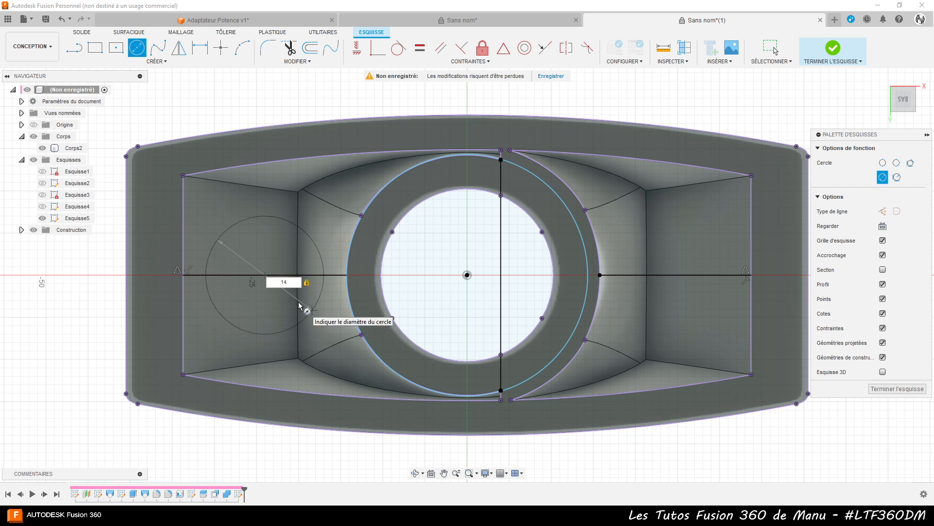
pyautogui.press('Return')
pyautogui.press('Escape')
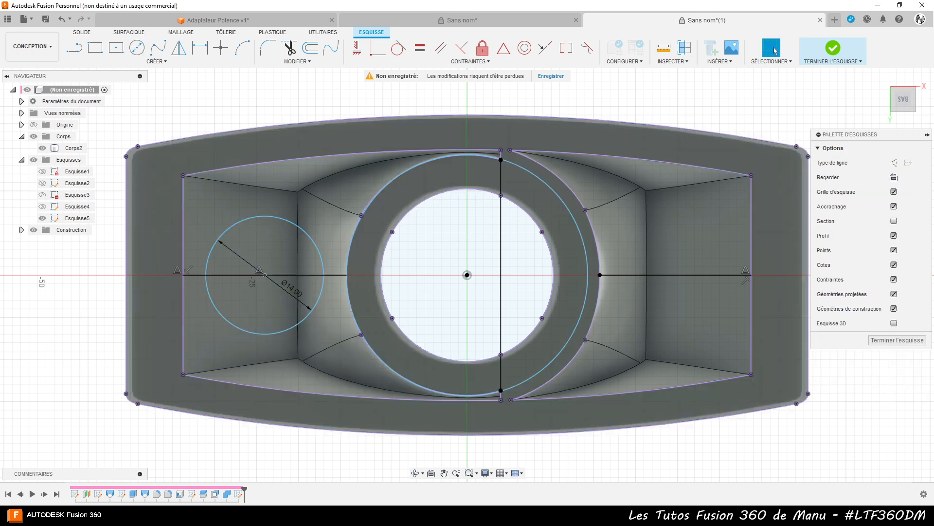
# - Check the boss in the dimensioned plan image and the original part's photo, and return to Fusion
pyautogui.hotkey('alt', 'Tab')
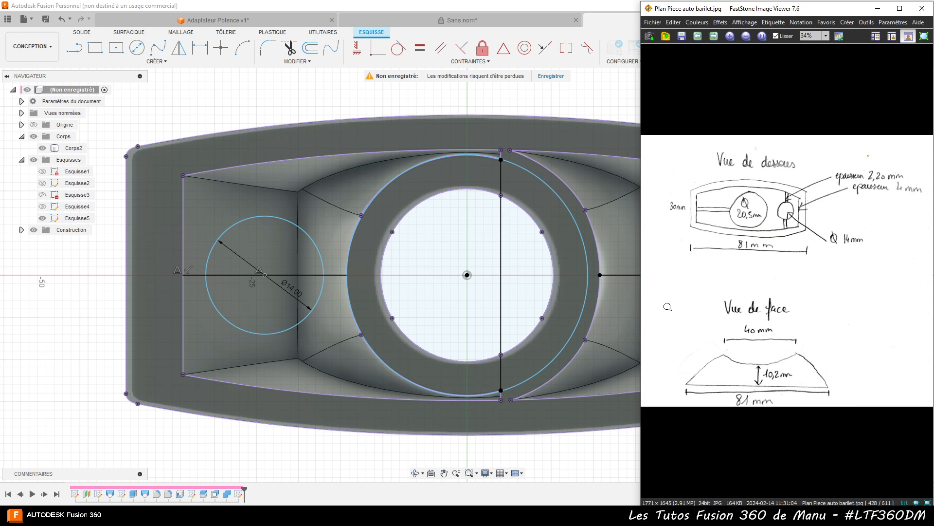
pyautogui.hotkey('alt', 'Tab')
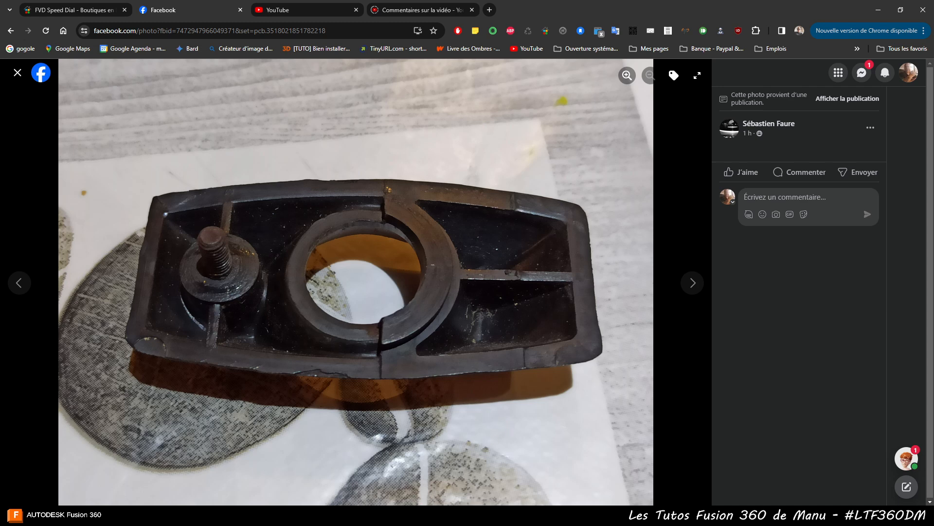
pyautogui.moveTo(415, 515)
pyautogui.click(414, 474)
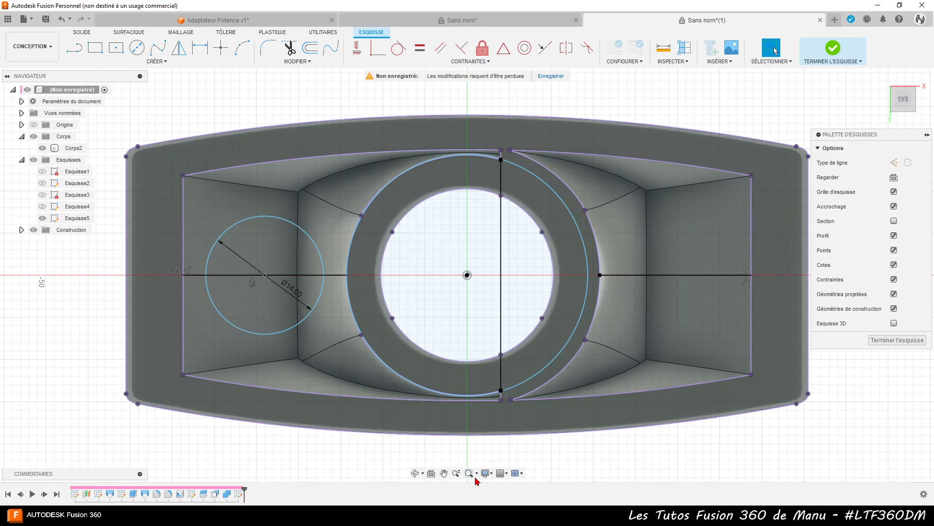
# - Draw a 6 mm diameter circle concentric with the 14 mm boss circle
pyautogui.click(137, 47)
pyautogui.click(266, 275)
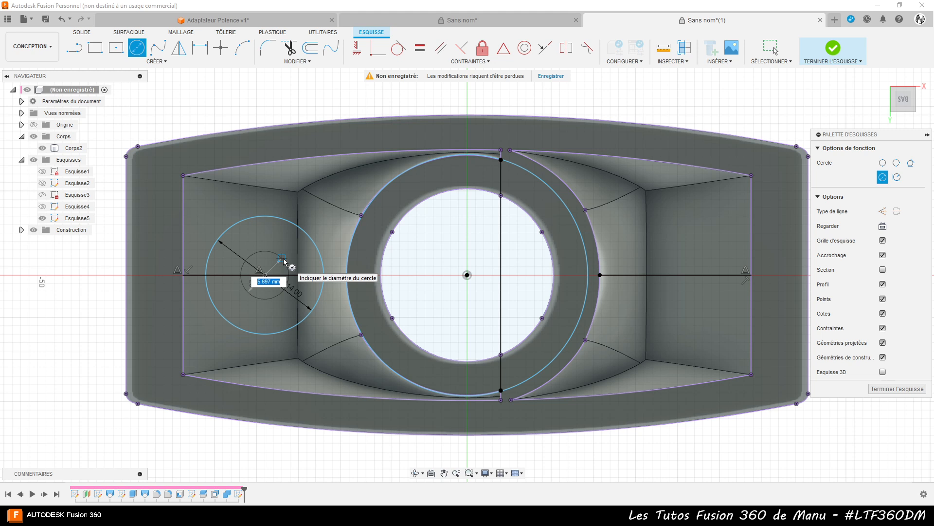
pyautogui.write('6')
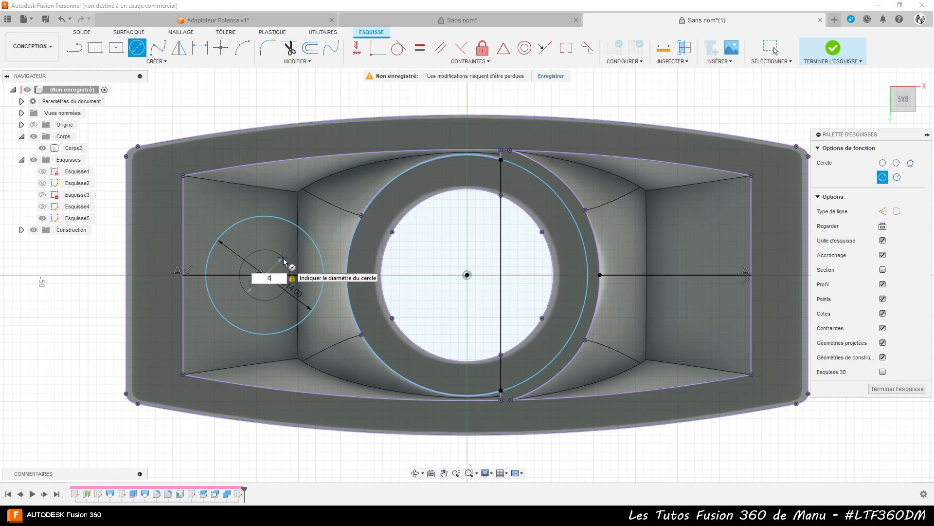
pyautogui.press('Return')
pyautogui.press('Escape')
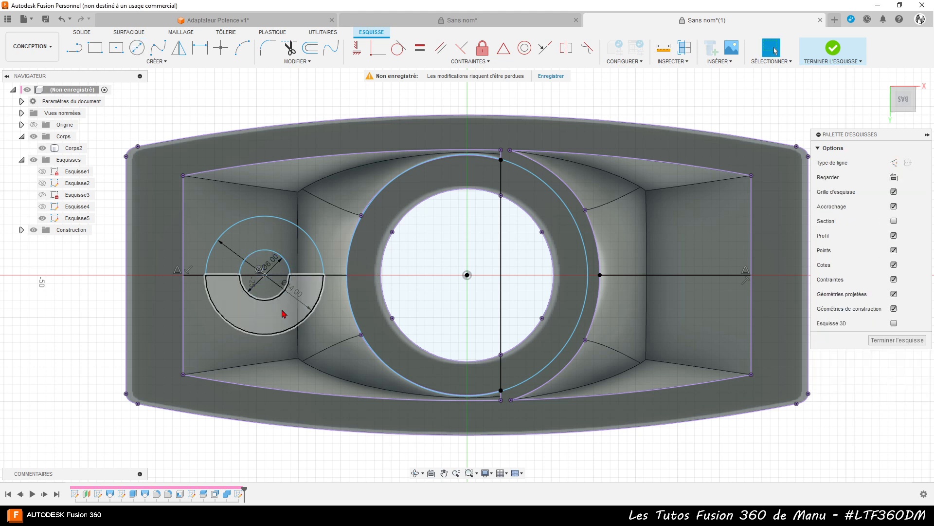
# - Set the inner boss circle's diameter to 5 mm
pyautogui.scroll(3, 268, 279)
pyautogui.scroll(2, 268, 281)
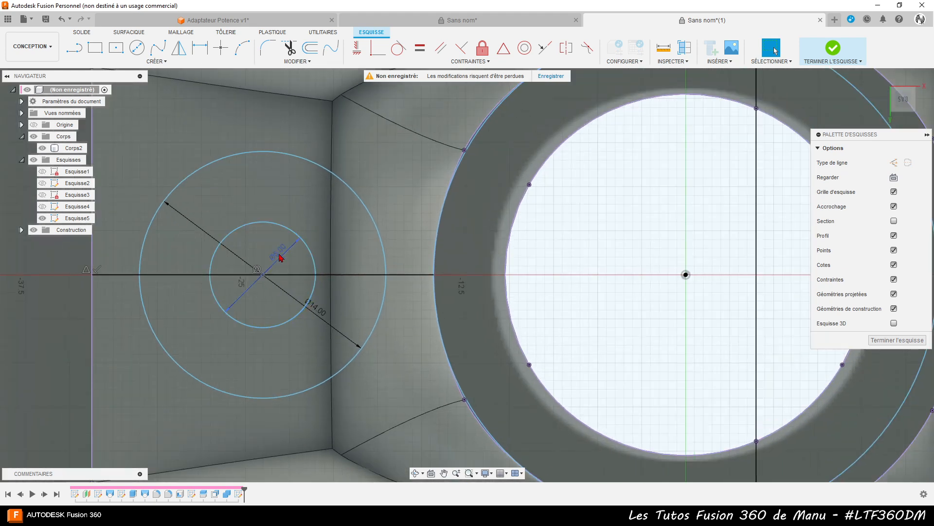
pyautogui.scroll(-2, 281, 258)
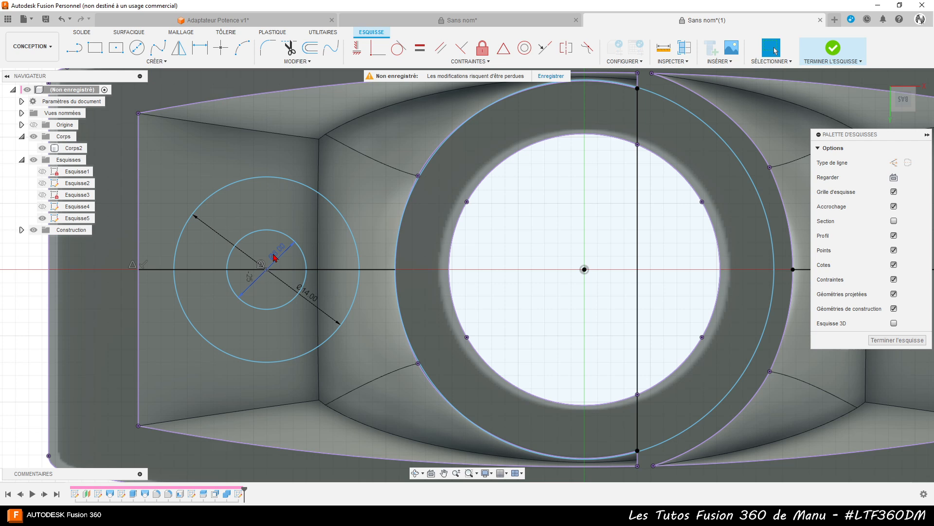
pyautogui.scroll(-2, 274, 258)
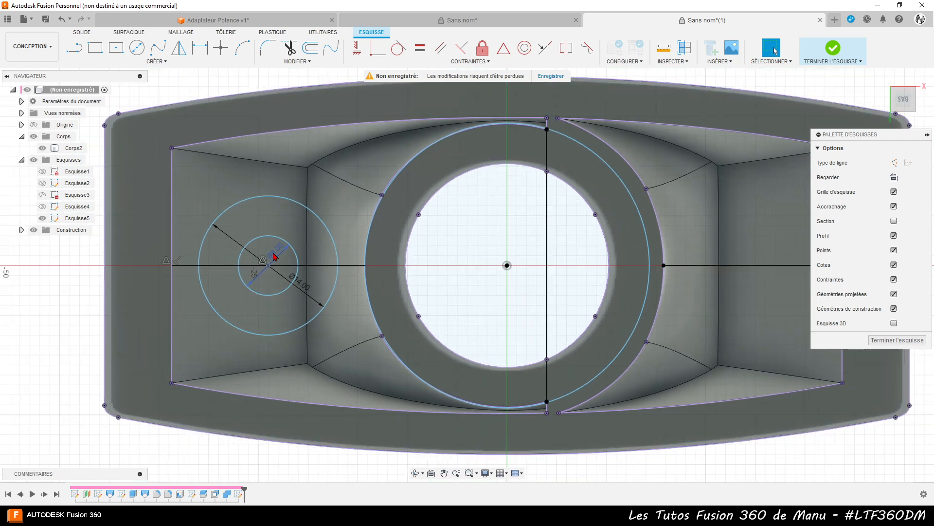
pyautogui.doubleClick(275, 257)
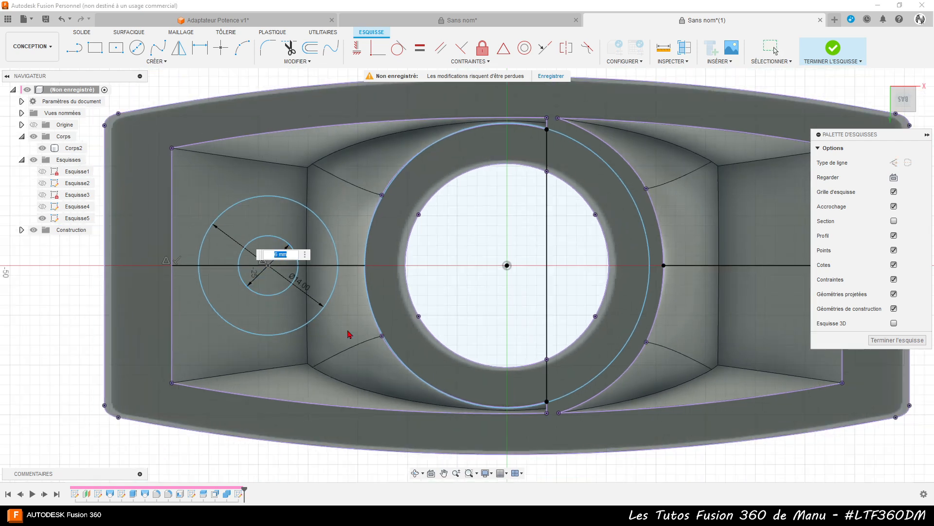
pyautogui.write('5')
pyautogui.press('Return')
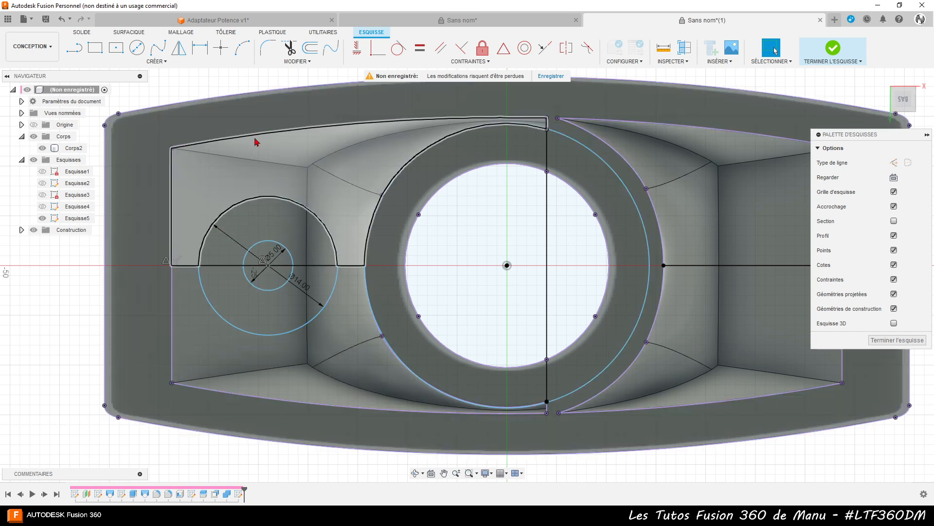
# - Draw a vertical line 40 mm long in the empty space beyond the part's left end
pyautogui.click(73, 53)
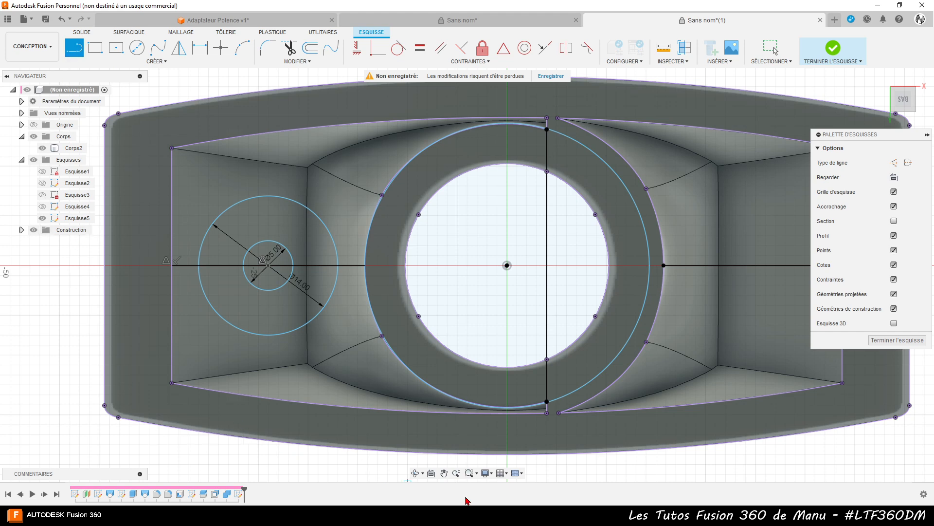
pyautogui.scroll(-3, 518, 360)
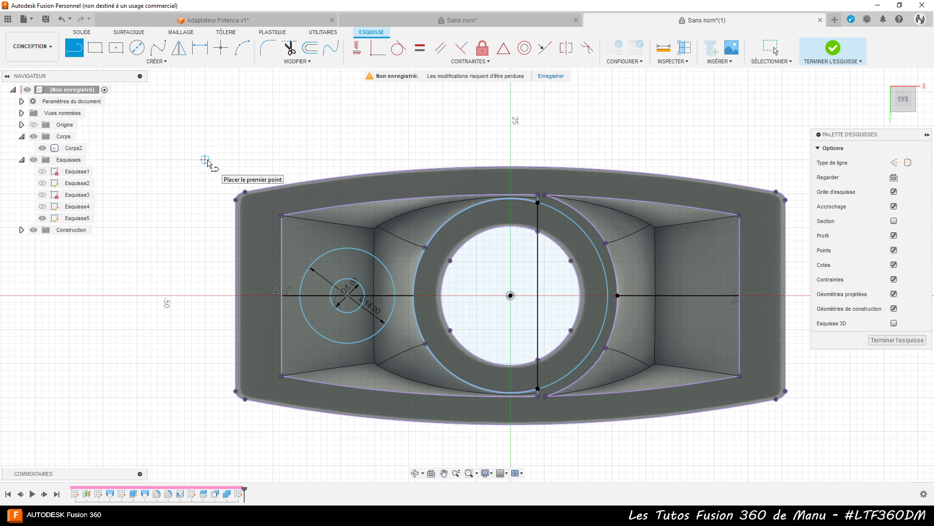
pyautogui.click(205, 160)
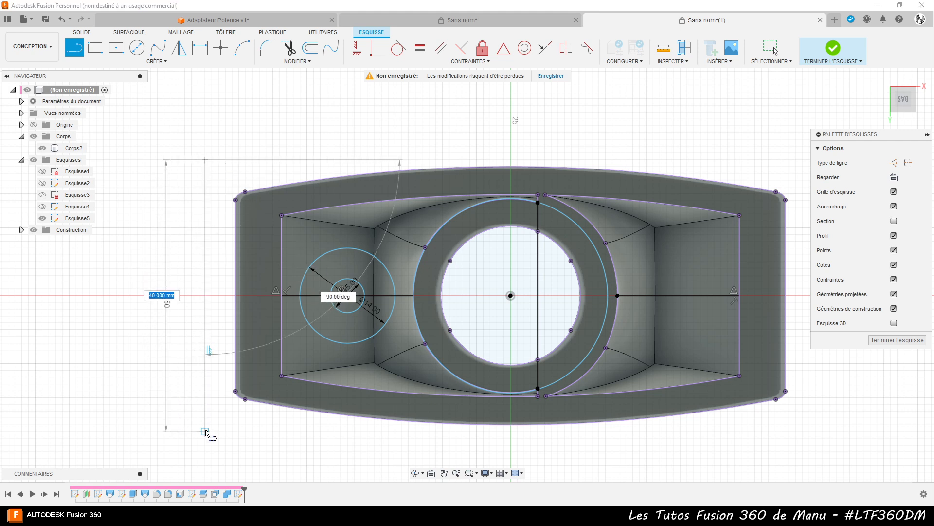
pyautogui.click(205, 431)
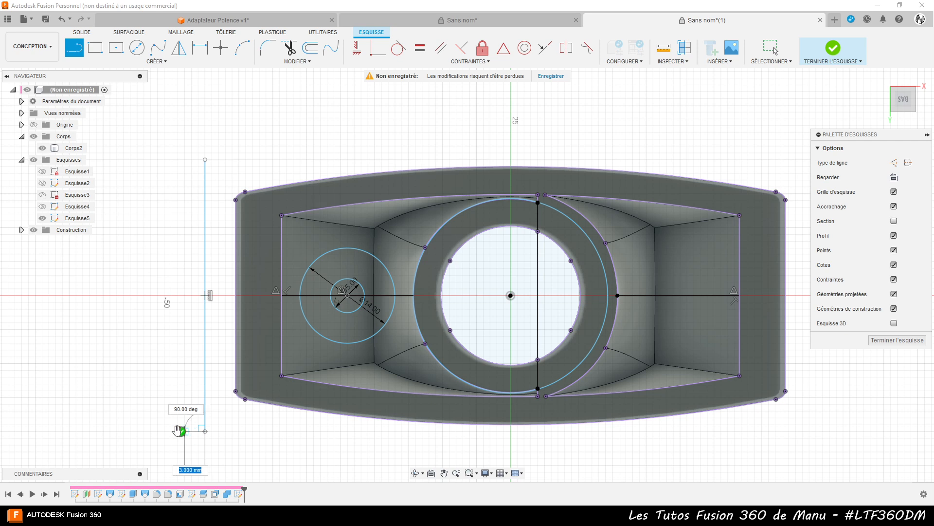
pyautogui.press('Escape')
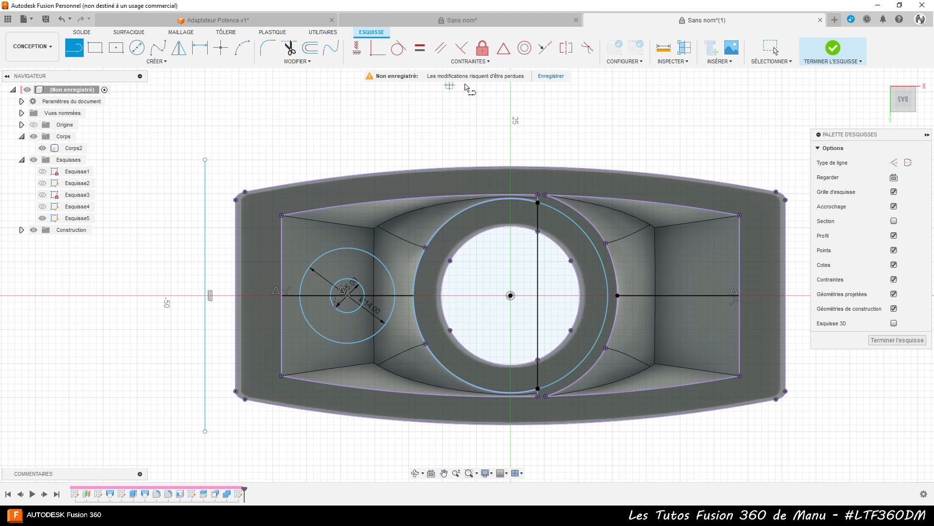
# - Constrain the new vertical line's midpoint to the centre of the boss circles
pyautogui.click(504, 50)
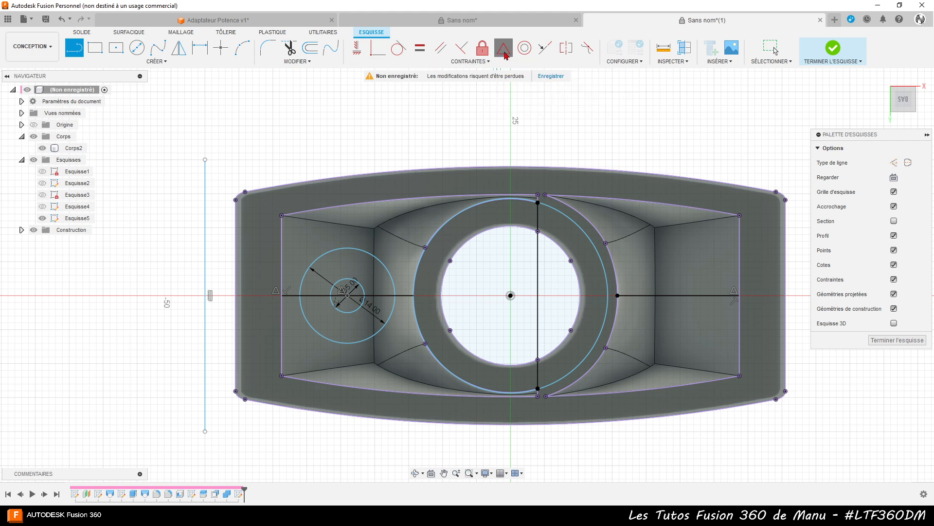
pyautogui.click(205, 289)
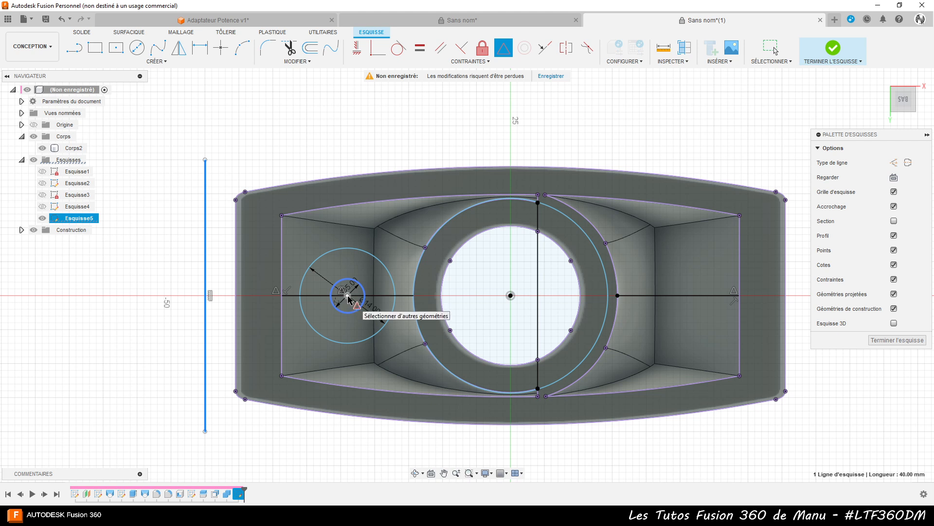
pyautogui.click(347, 295)
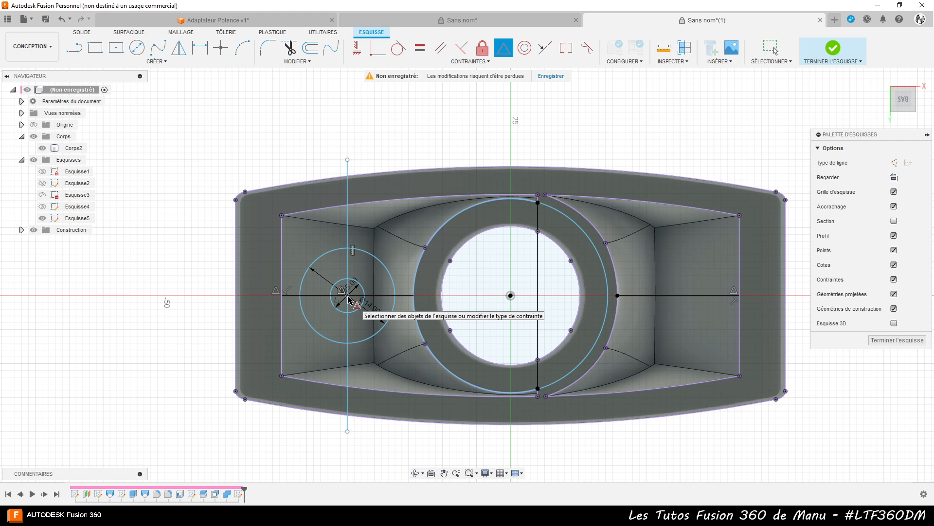
# - Make the upper endpoint of the boss's vertical line coincident with the left cavity's upper long edge
pyautogui.click(375, 49)
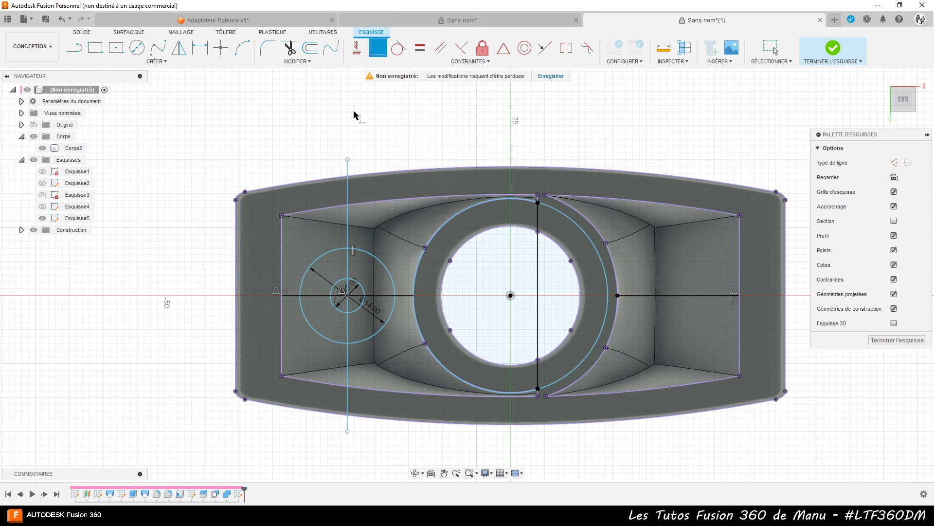
pyautogui.click(349, 159)
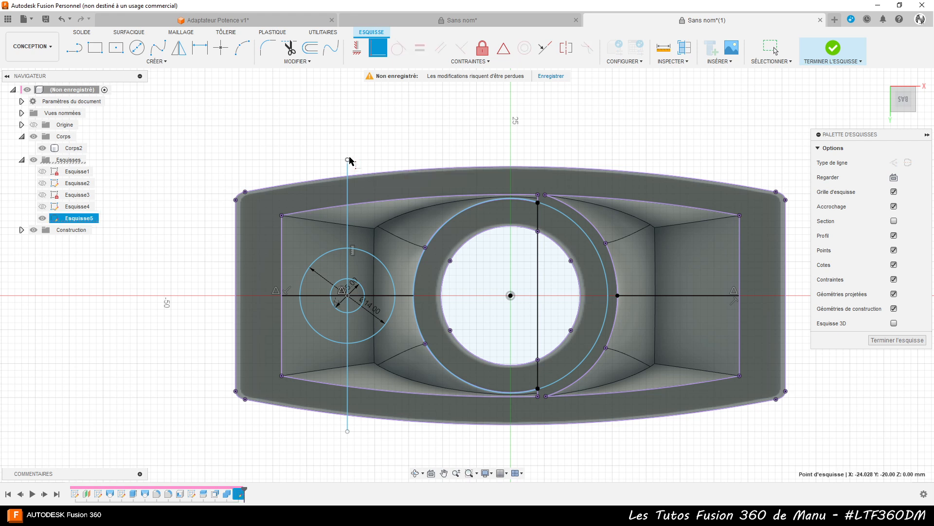
pyautogui.click(355, 207)
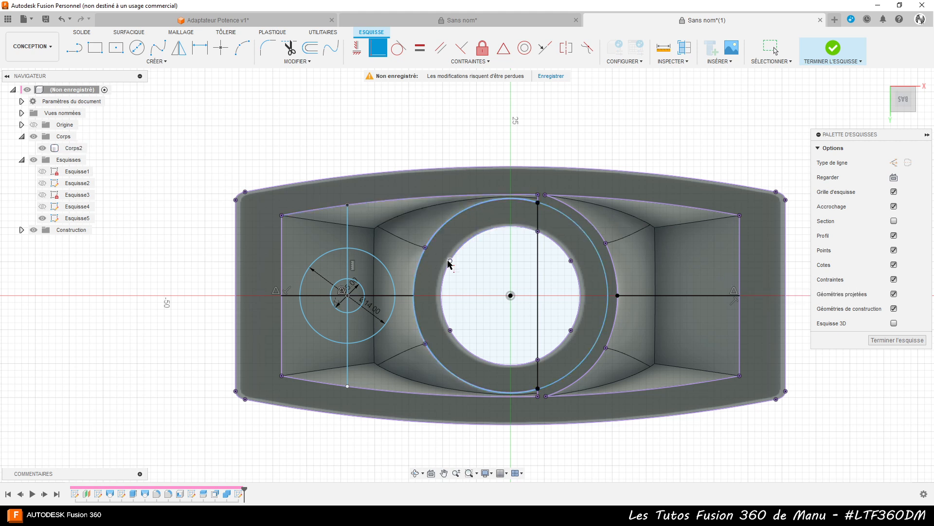
# - Try to apply horizontal/vertical constraints to the left cavity's axis line and the boss's vertical line
pyautogui.click(357, 47)
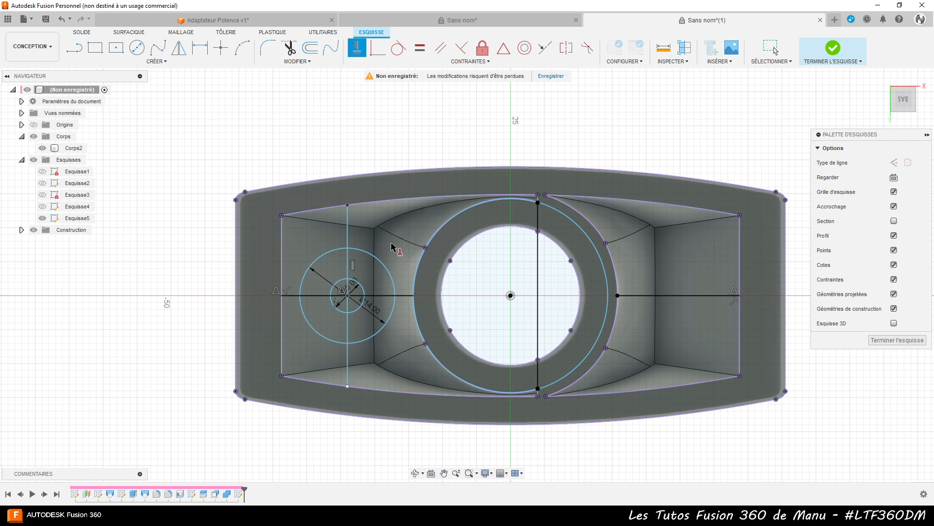
pyautogui.click(405, 298)
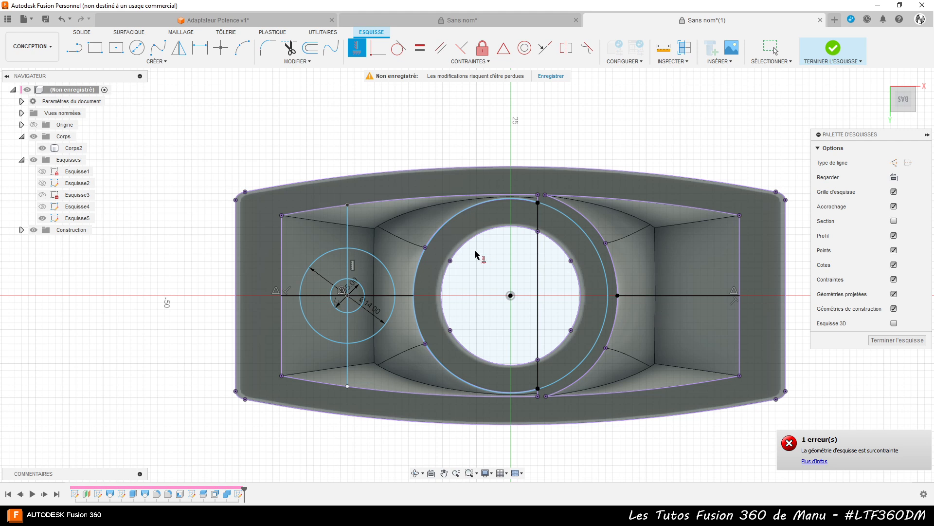
pyautogui.click(349, 232)
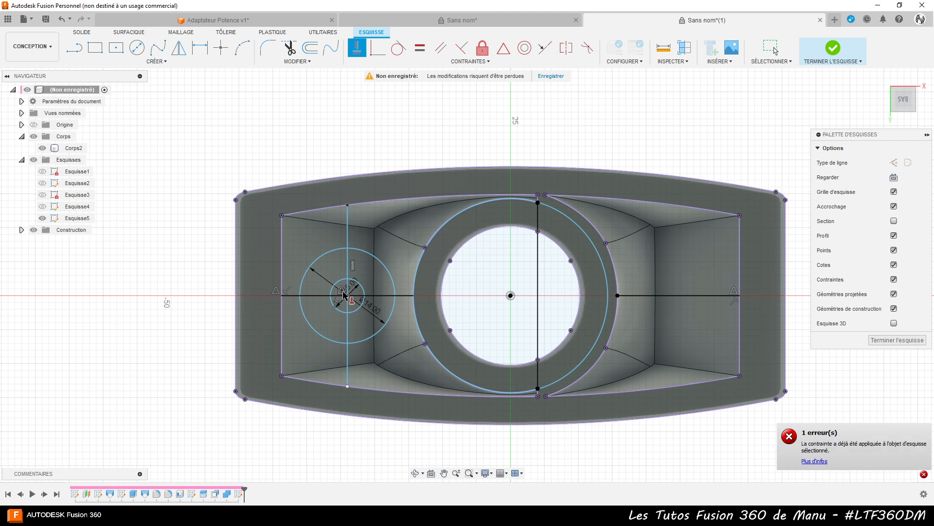
pyautogui.press('Escape')
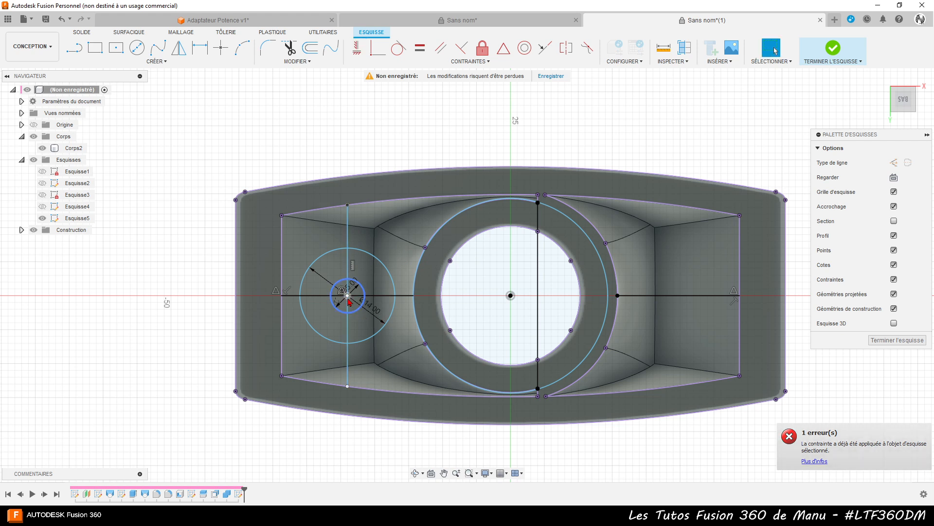
# - Shift the small boss circle to test which sketch geometry can still move
pyautogui.click(349, 361)
pyautogui.click(349, 362)
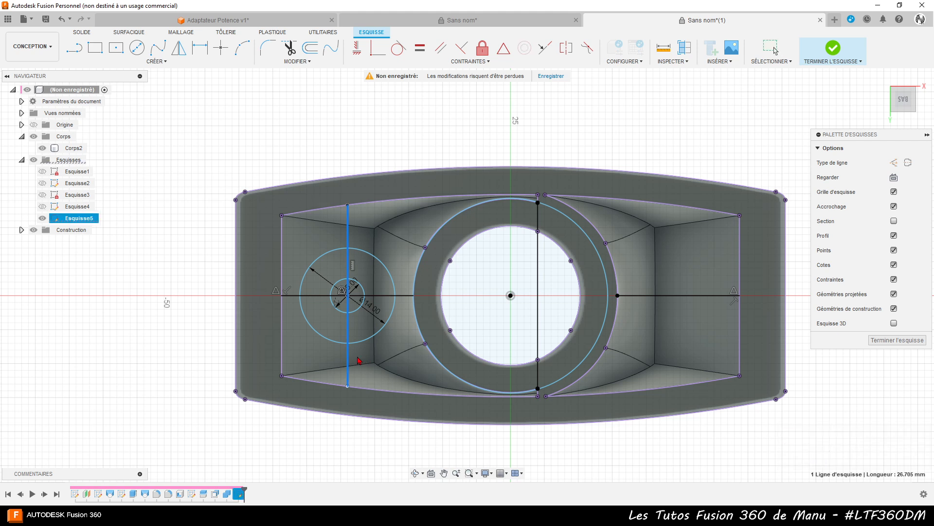
pyautogui.moveTo(358, 309); pyautogui.dragTo(348, 325)
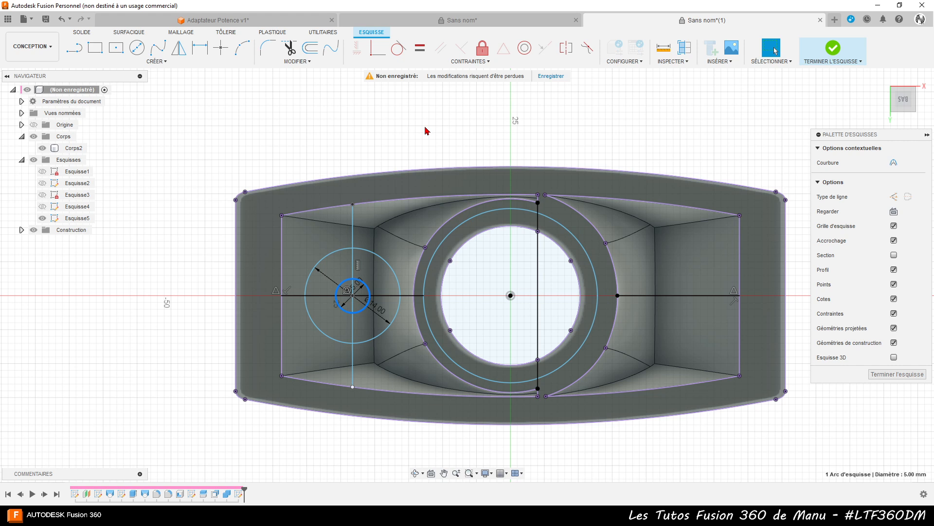
pyautogui.press('Escape')
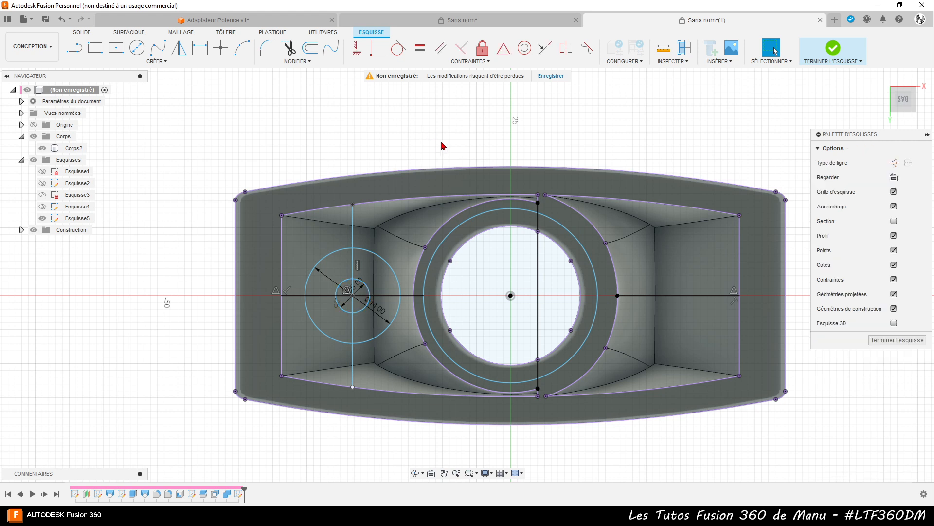
# - Make the free circle around the central opening coincident with the upper-left corner point of the cavity's curved wall
pyautogui.click(378, 47)
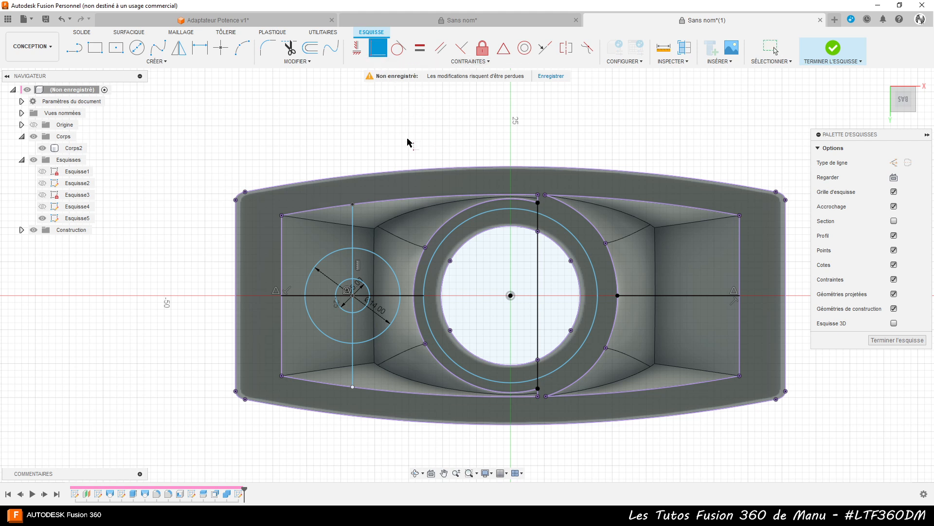
pyautogui.click(457, 237)
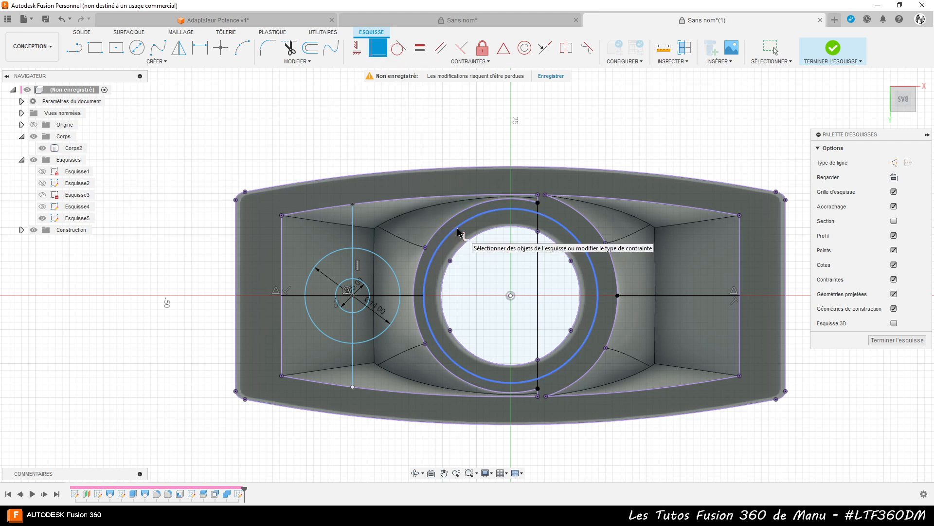
pyautogui.click(458, 231)
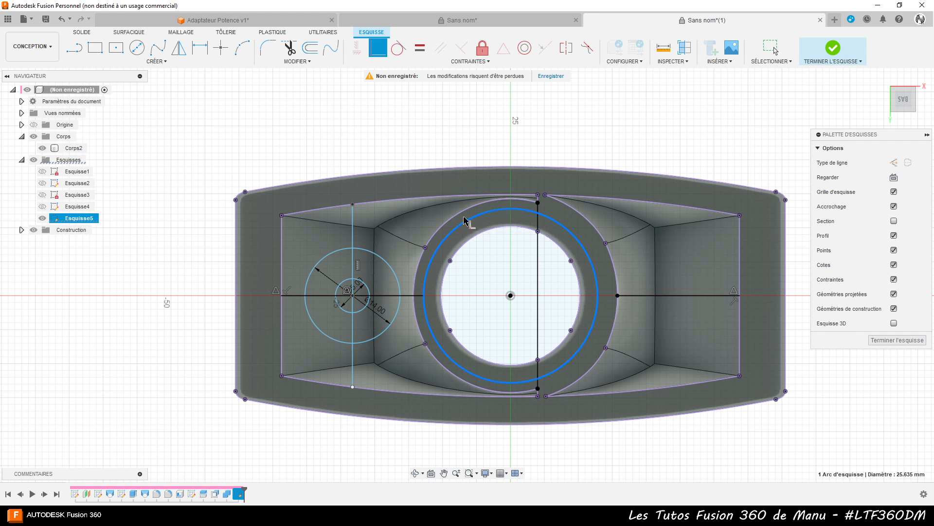
pyautogui.click(425, 249)
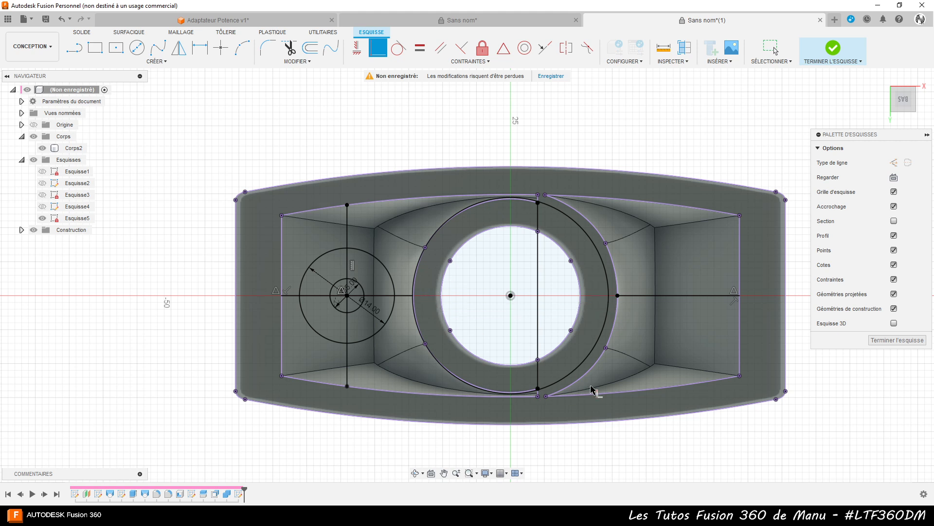
pyautogui.press('Escape')
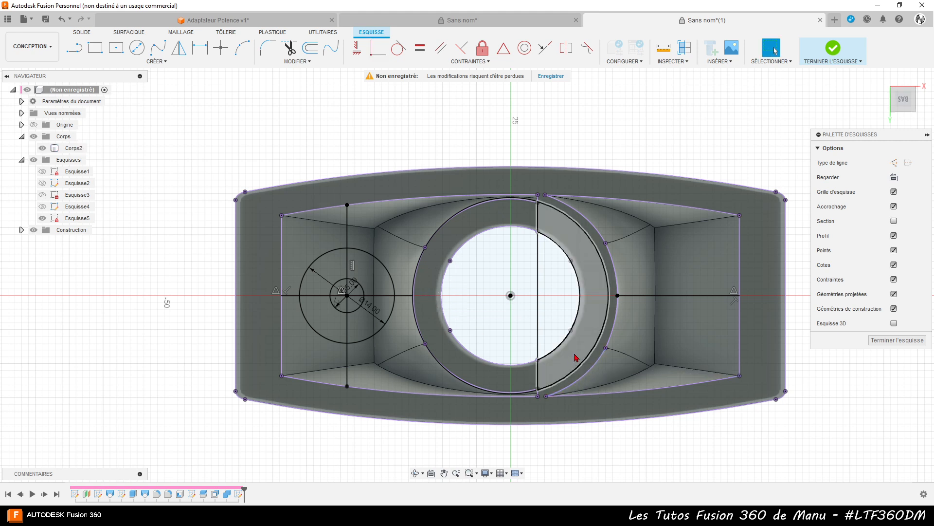
# - Convert the left cavity's horizontal axis line to construction geometry and finish the sketch
pyautogui.click(576, 358)
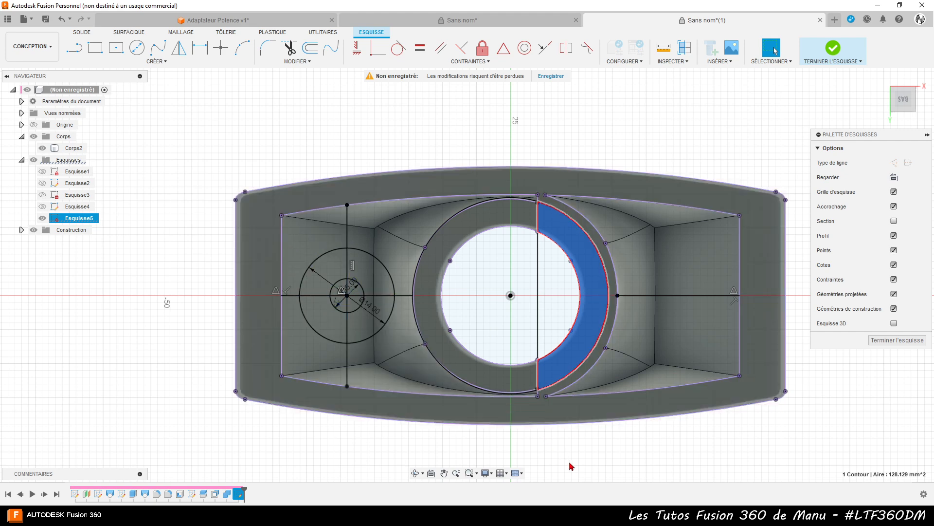
pyautogui.click(324, 299)
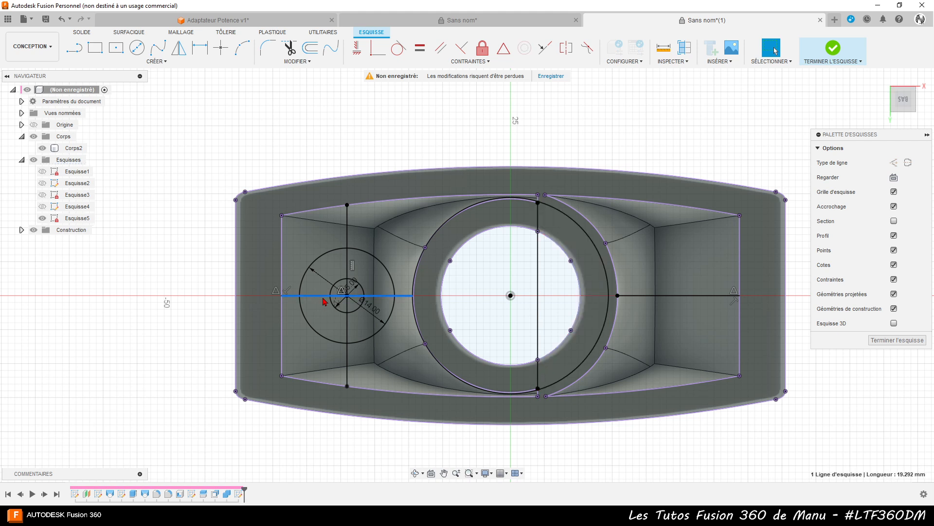
pyautogui.press('x')
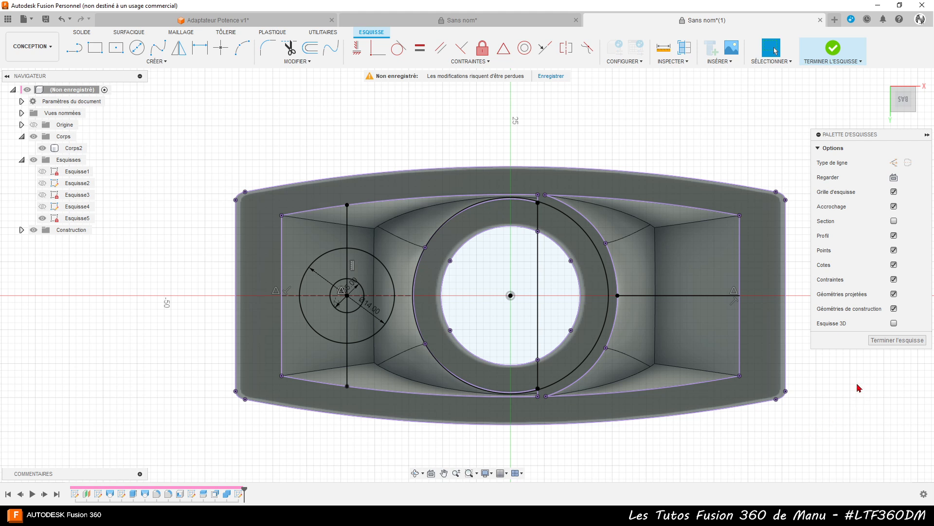
pyautogui.click(899, 341)
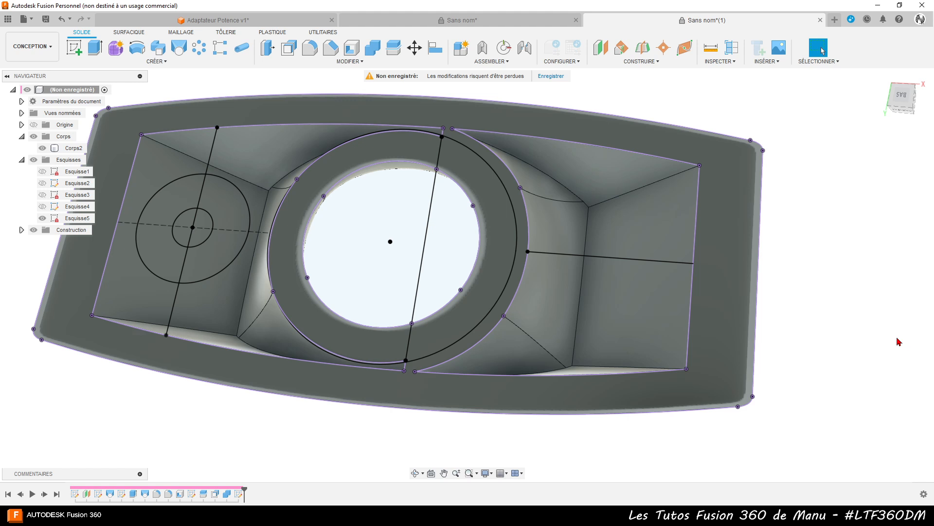
# - Extrude all four regions inside the boss's outer circle up to the sloping floor face of the left cavity
pyautogui.scroll(-4, 875, 242)
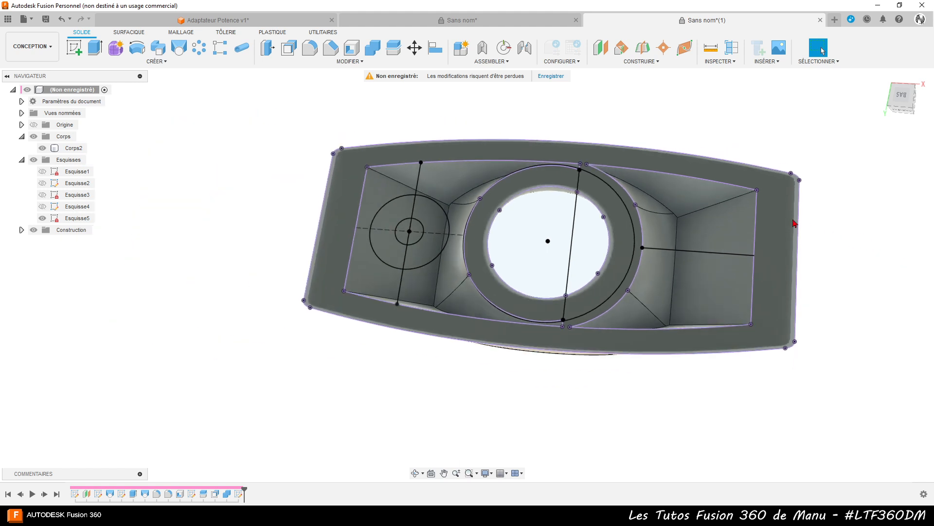
pyautogui.scroll(2, 465, 254)
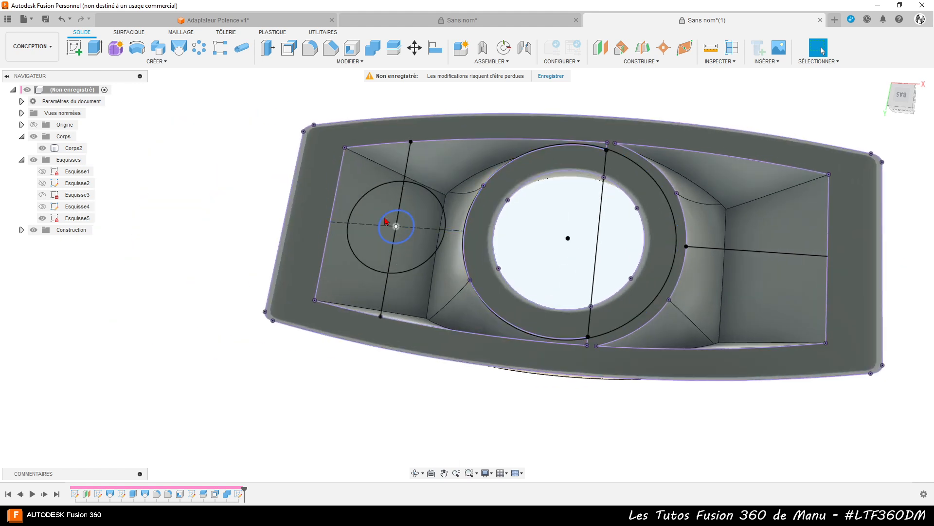
pyautogui.click(94, 47)
pyautogui.click(382, 200)
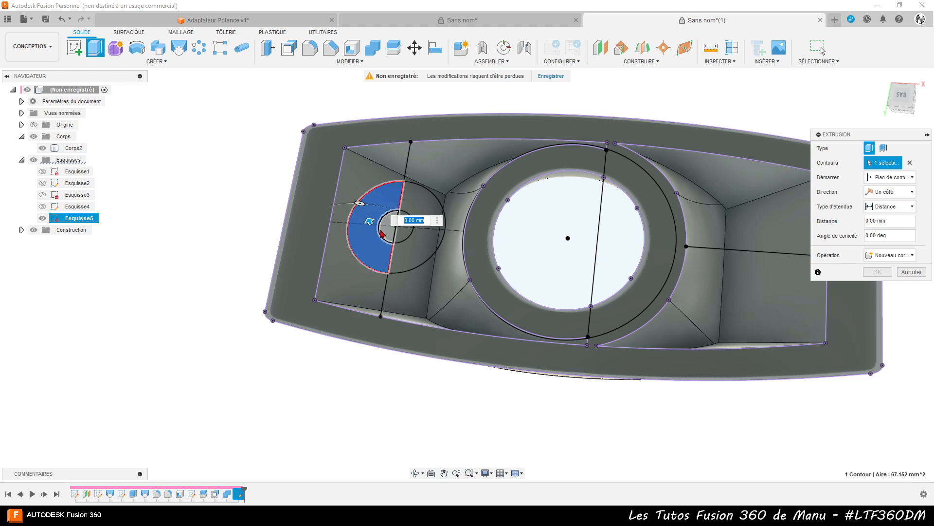
pyautogui.click(387, 227)
pyautogui.click(409, 258)
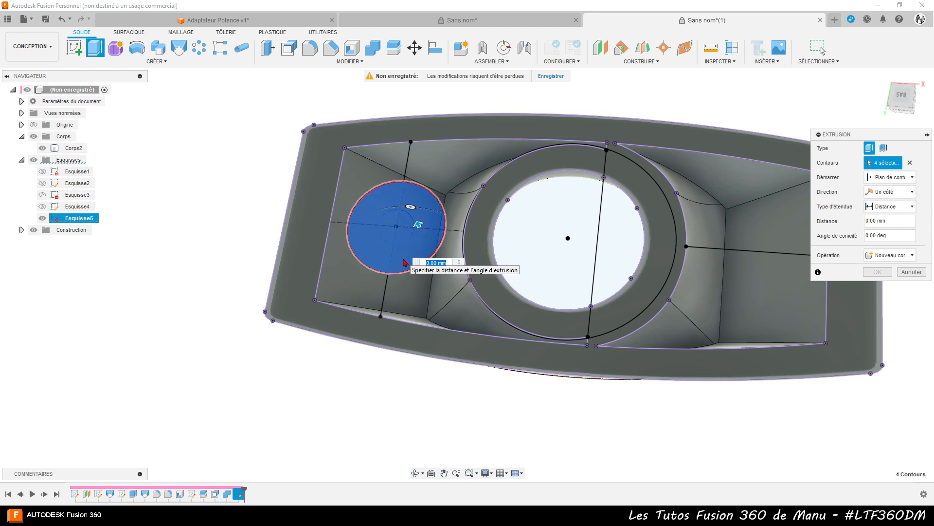
pyautogui.click(421, 292)
pyautogui.keyDown('shift'); pyautogui.moveTo(422, 293); pyautogui.dragTo(425, 266, button='middle'); pyautogui.keyUp('shift')
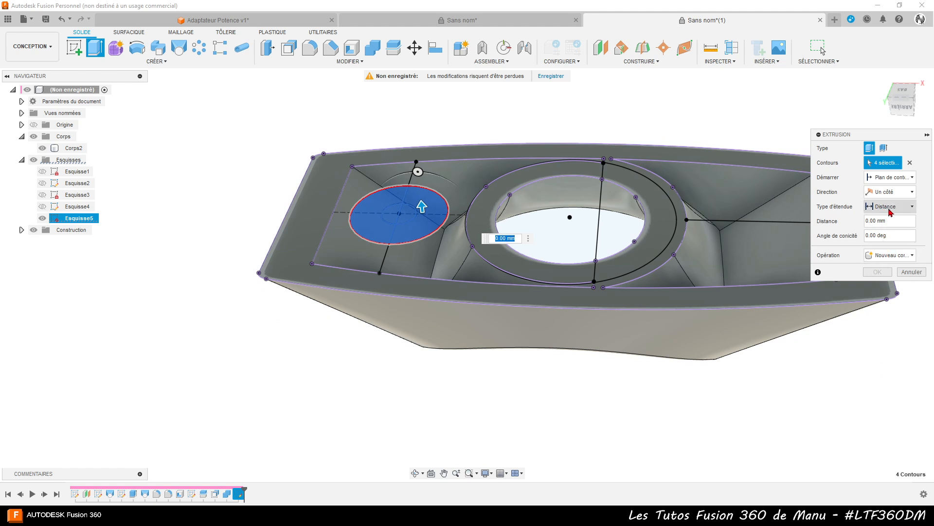
pyautogui.click(881, 207)
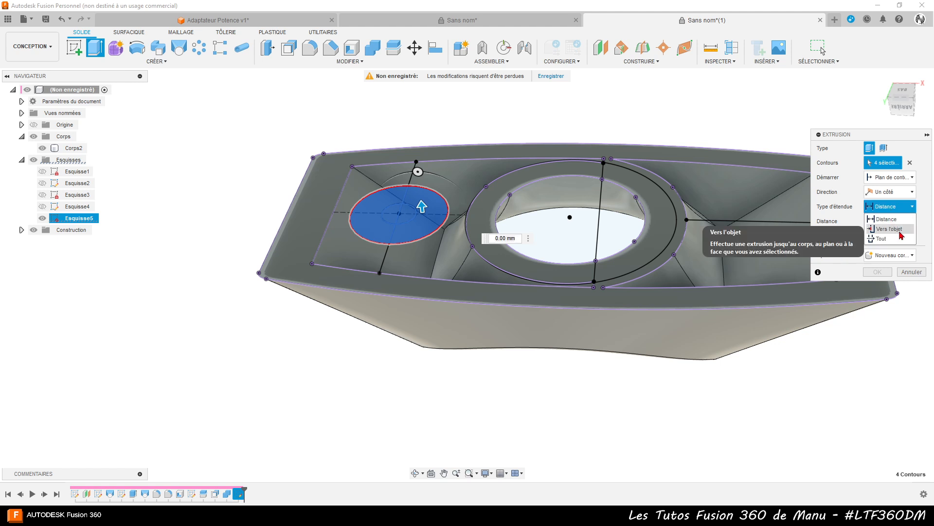
pyautogui.click(900, 230)
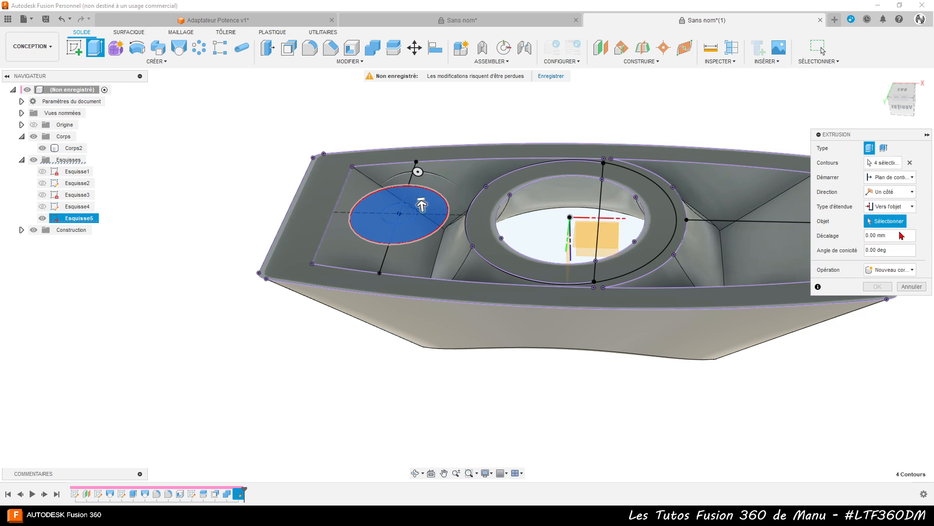
pyautogui.click(354, 258)
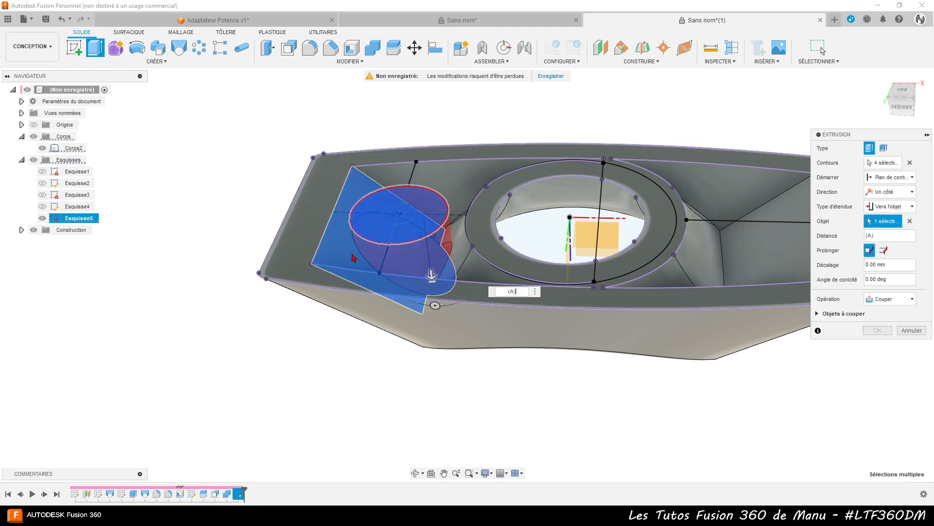
# - Set the boss extrusion's operation to Join so it merges with the existing body, and complete it
pyautogui.moveTo(464, 378)
pyautogui.keyDown('shift'); pyautogui.mouseDown(button='middle')
pyautogui.moveTo(399, 346)
pyautogui.moveTo(428, 377)
pyautogui.moveTo(456, 305)
pyautogui.moveTo(452, 344)
pyautogui.moveTo(474, 373)
pyautogui.mouseUp(button='middle'); pyautogui.keyUp('shift')
pyautogui.click(902, 300)
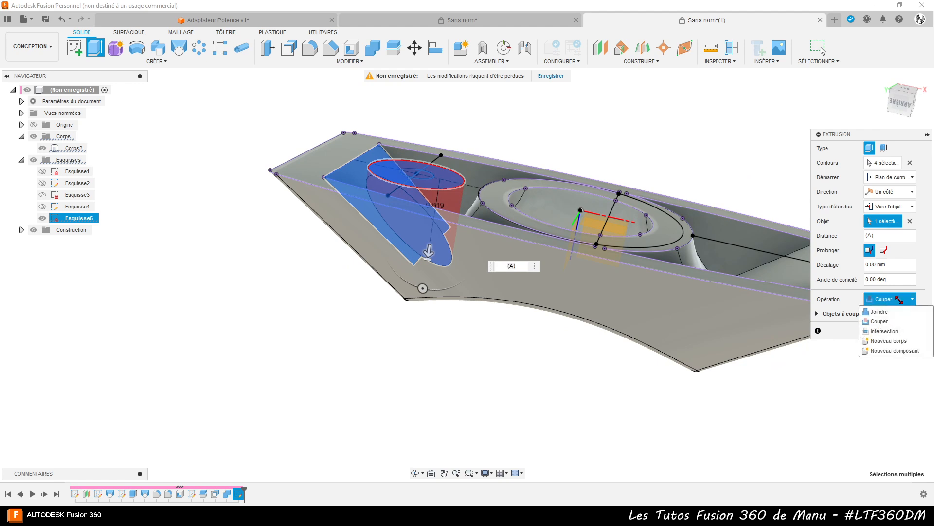
pyautogui.click(893, 314)
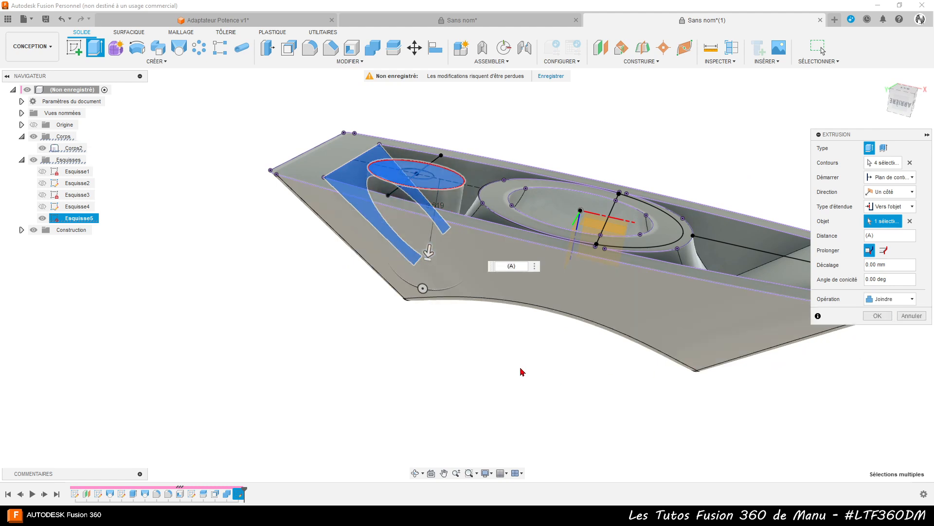
pyautogui.keyDown('shift'); pyautogui.moveTo(522, 372); pyautogui.dragTo(518, 396, button='middle'); pyautogui.keyUp('shift')
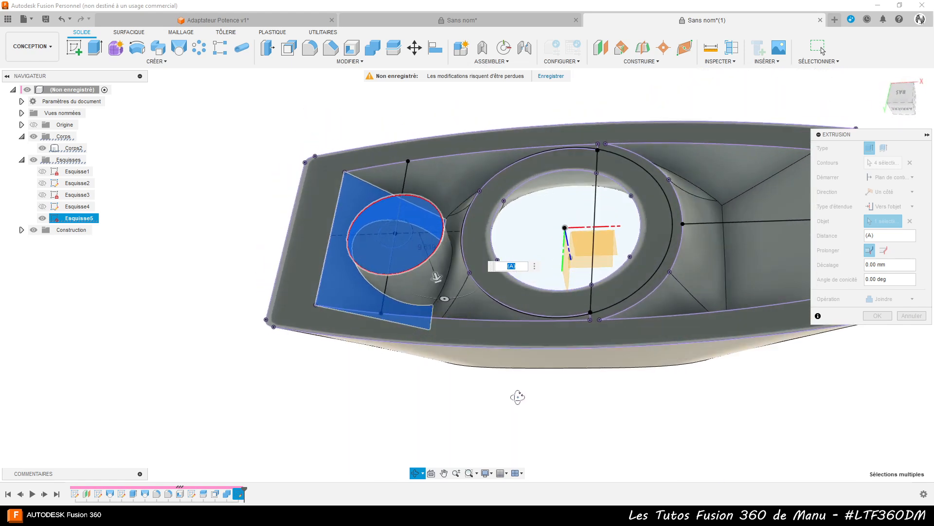
pyautogui.click(879, 315)
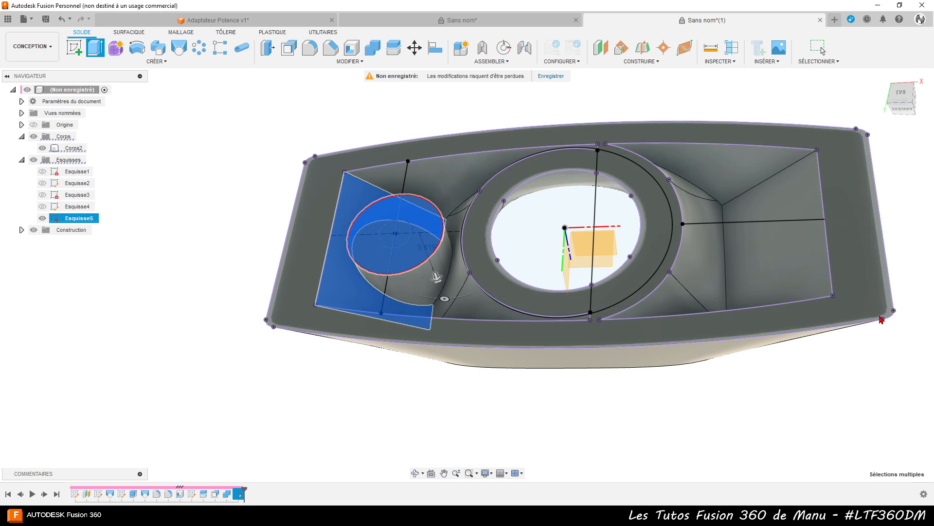
pyautogui.keyDown('shift'); pyautogui.moveTo(603, 396); pyautogui.dragTo(552, 406, button='middle'); pyautogui.keyUp('shift')
pyautogui.press('Escape')
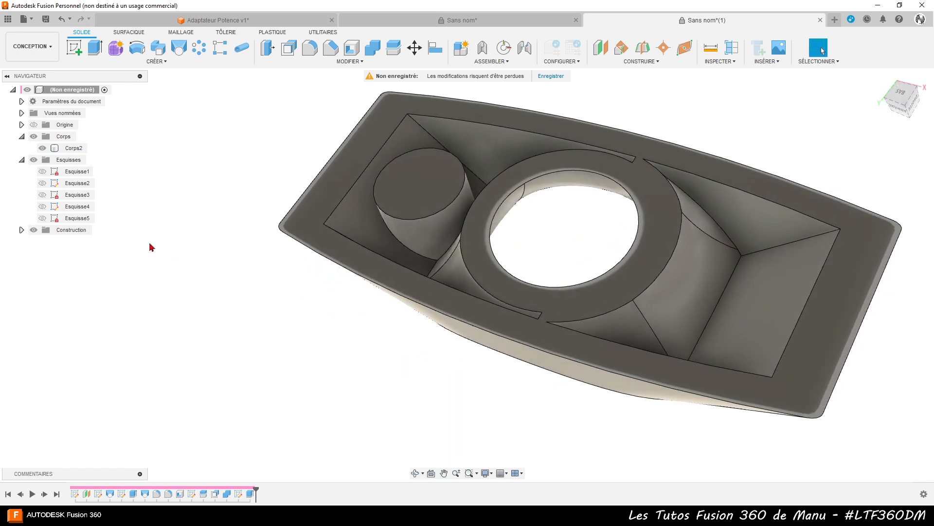
# - Show the underside sketch again and extrude the half-ring beside the central opening 1.8 mm outward, joined to the body
pyautogui.click(42, 218)
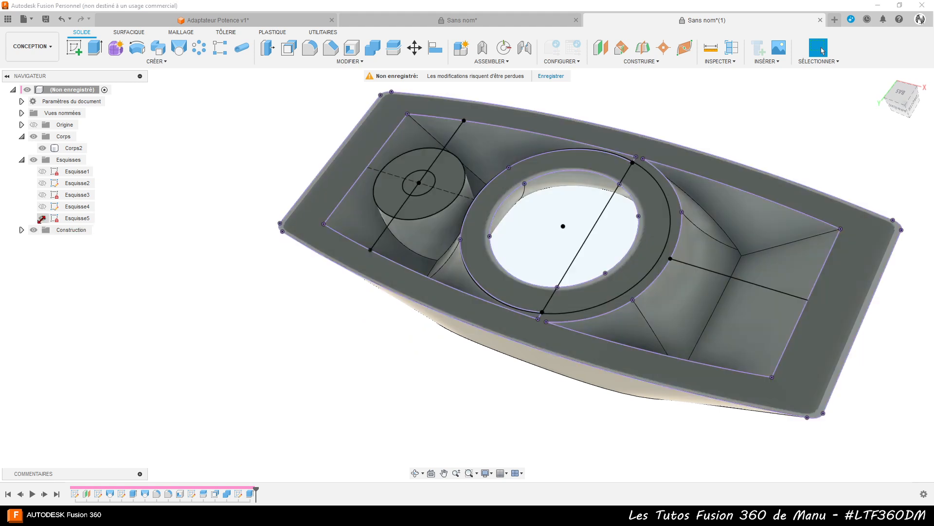
pyautogui.click(654, 229)
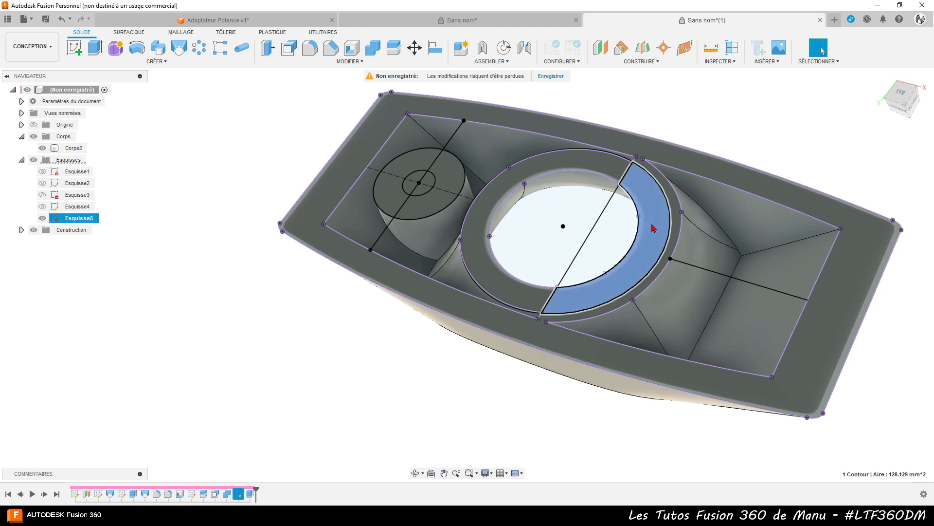
pyautogui.click(95, 48)
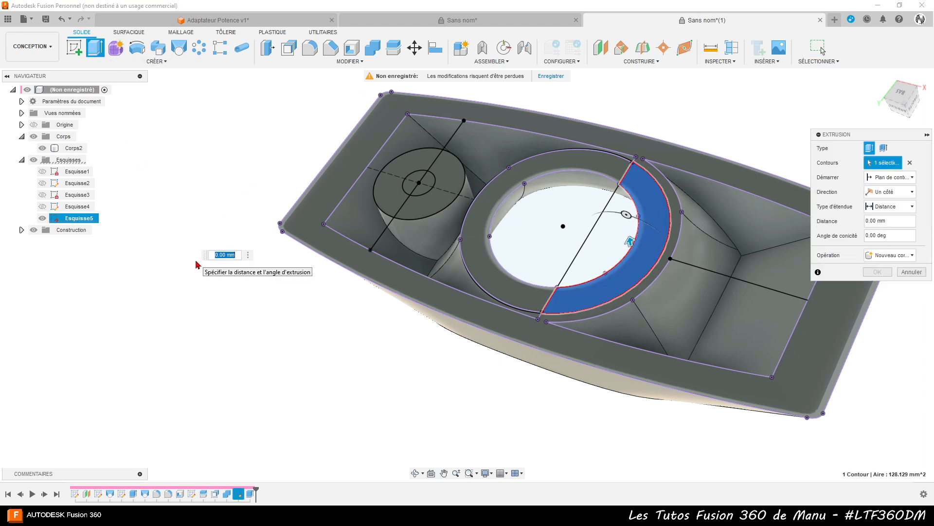
pyautogui.write('1.5')
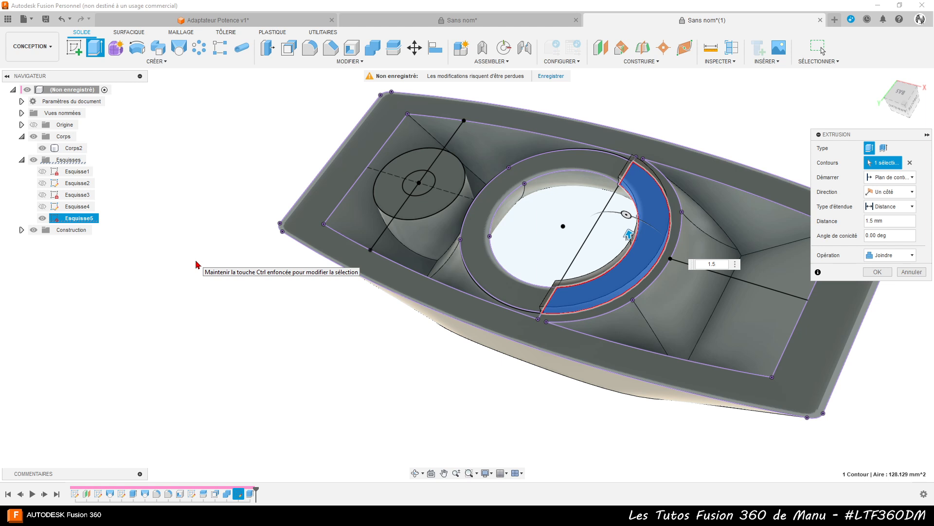
pyautogui.write('.8')
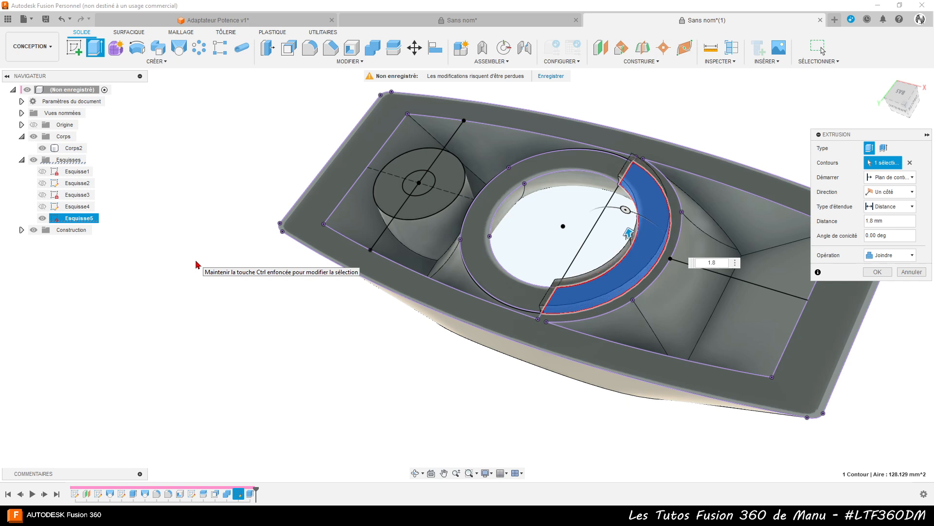
pyautogui.press('Return')
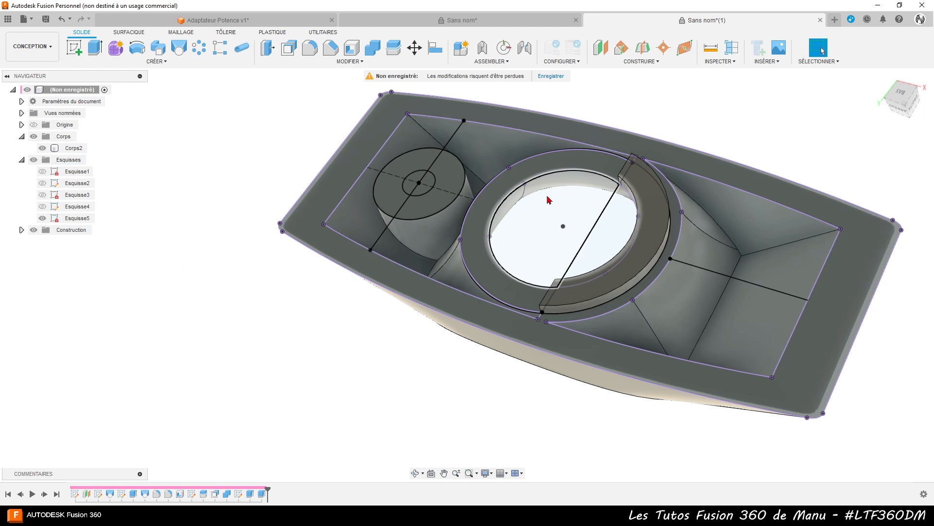
# - Extrude both halves of the small circle on the boss 10 mm outward as a pin joined to the body
pyautogui.click(430, 184)
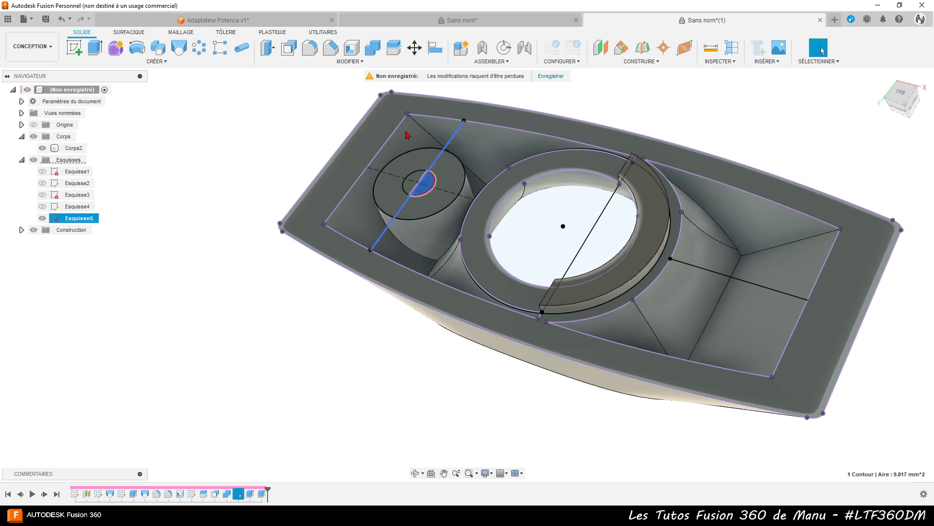
pyautogui.click(95, 48)
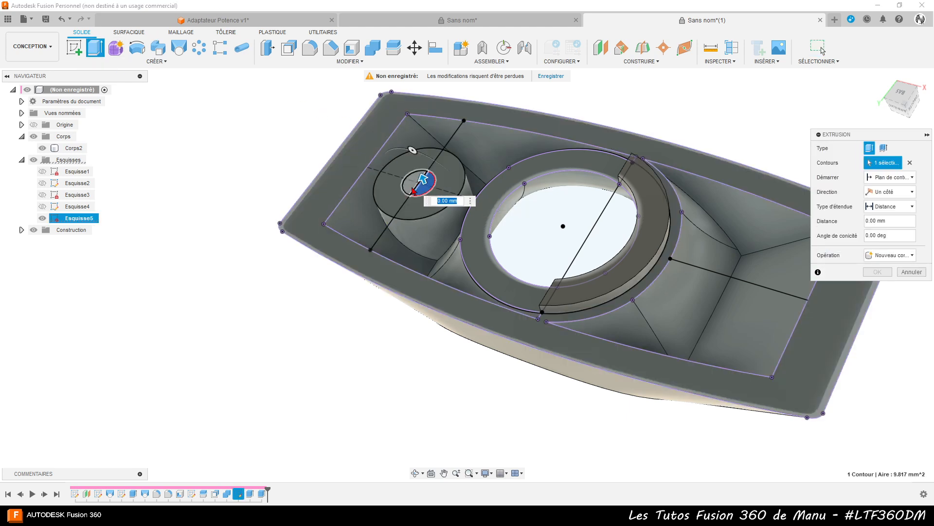
pyautogui.click(411, 175)
pyautogui.moveTo(411, 175); pyautogui.dragTo(389, 122)
pyautogui.keyDown('shift'); pyautogui.moveTo(397, 407); pyautogui.dragTo(411, 366, button='middle'); pyautogui.keyUp('shift')
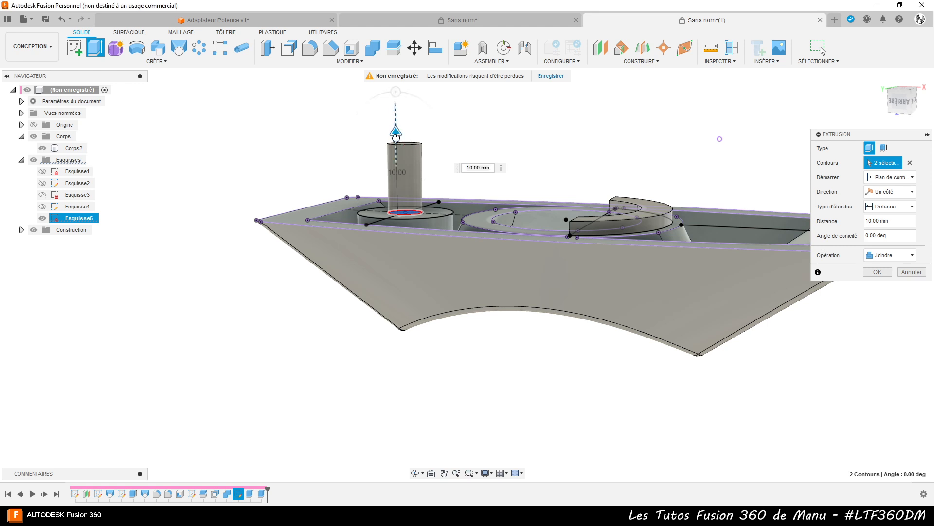
pyautogui.moveTo(396, 137); pyautogui.dragTo(402, 135)
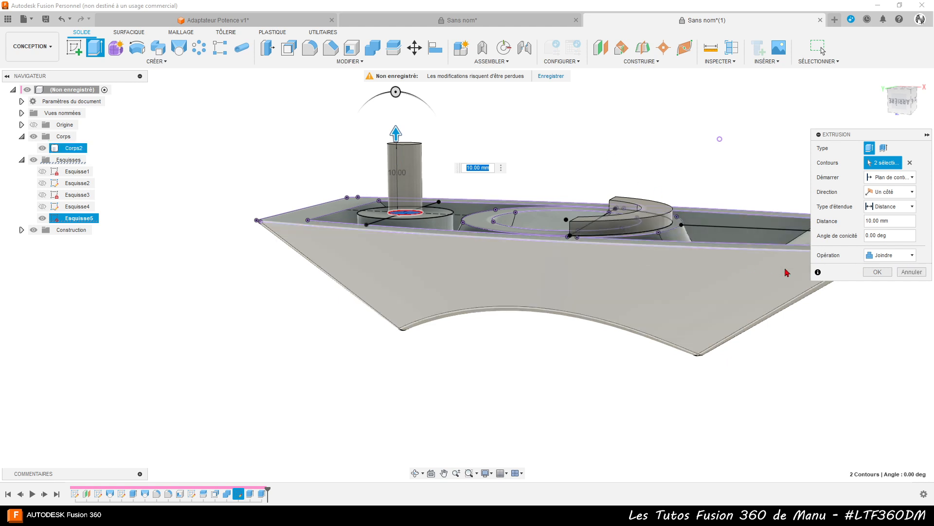
pyautogui.click(878, 272)
pyautogui.keyDown('shift'); pyautogui.moveTo(535, 349); pyautogui.dragTo(521, 377, button='middle'); pyautogui.keyUp('shift')
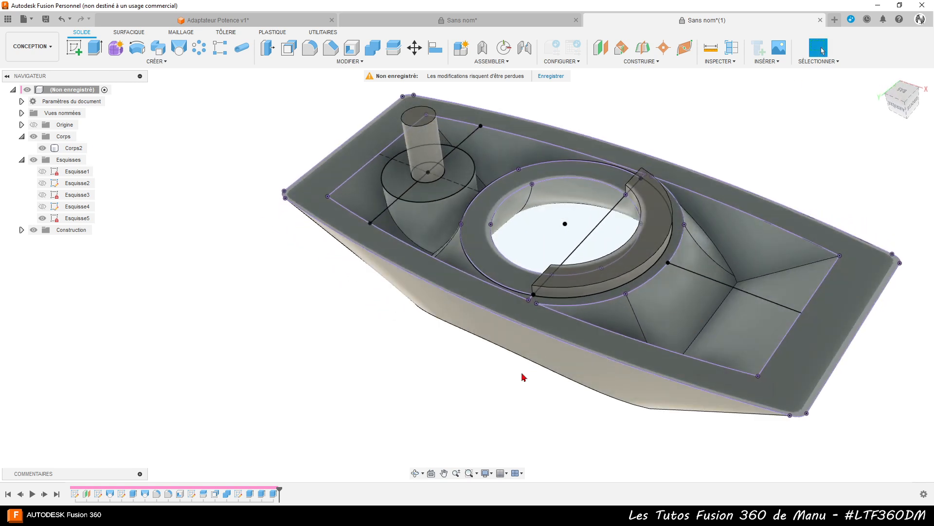
# - Add a modelled full-length ISO metric M5x0.8 thread, class 6g, right-handed, to the cylindrical pin on the boss
pyautogui.click(429, 156)
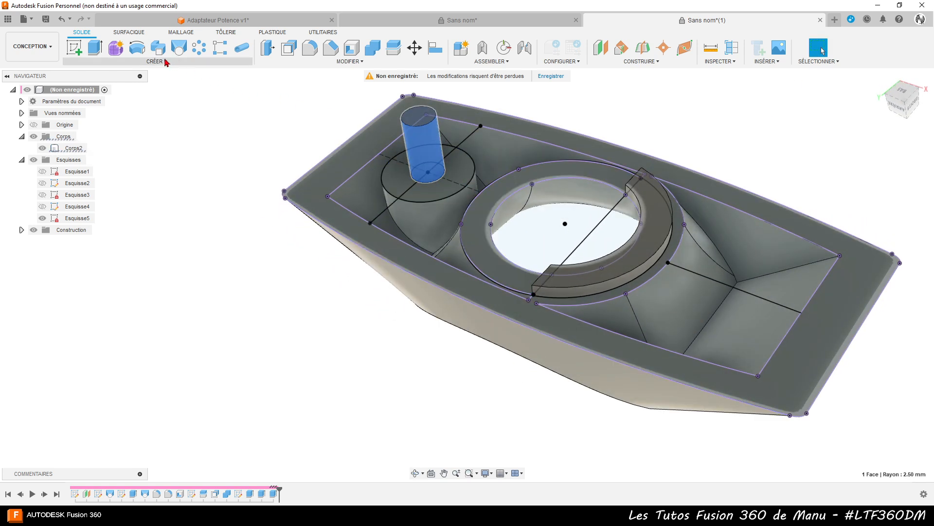
pyautogui.click(154, 62)
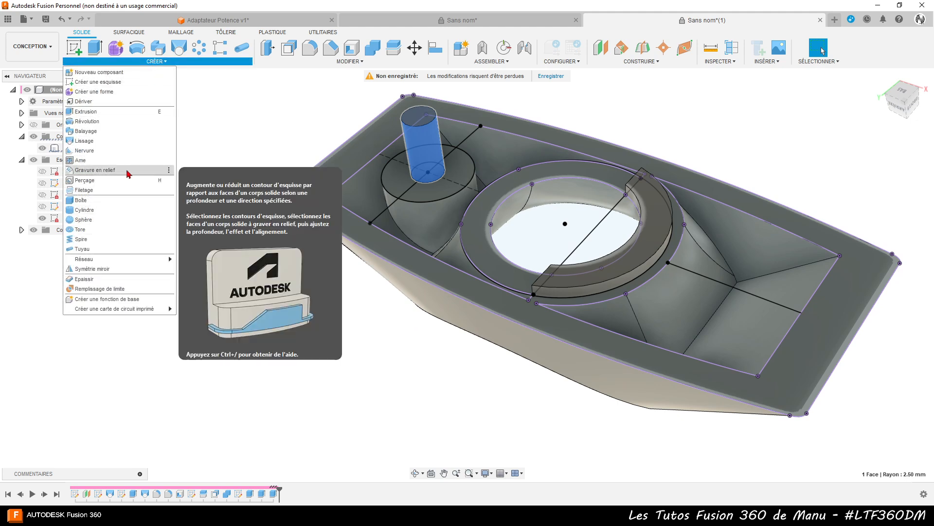
pyautogui.click(113, 191)
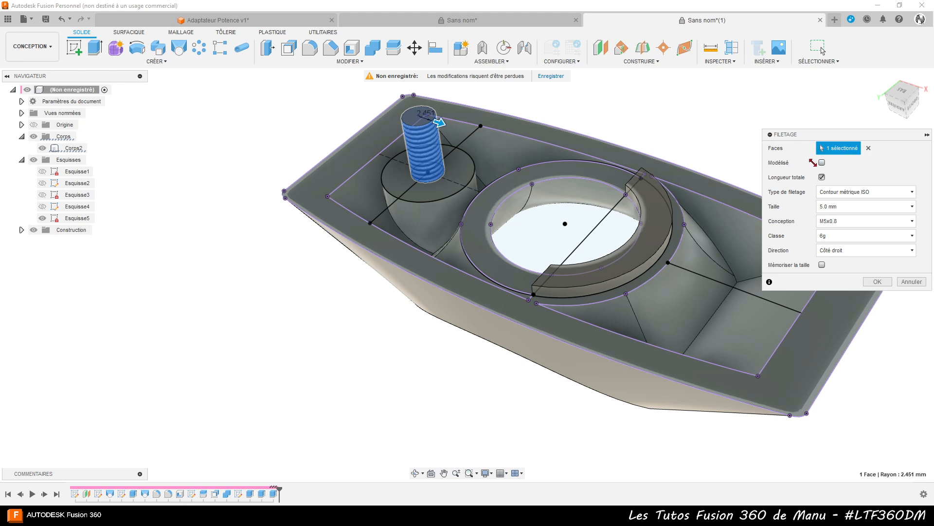
pyautogui.click(822, 162)
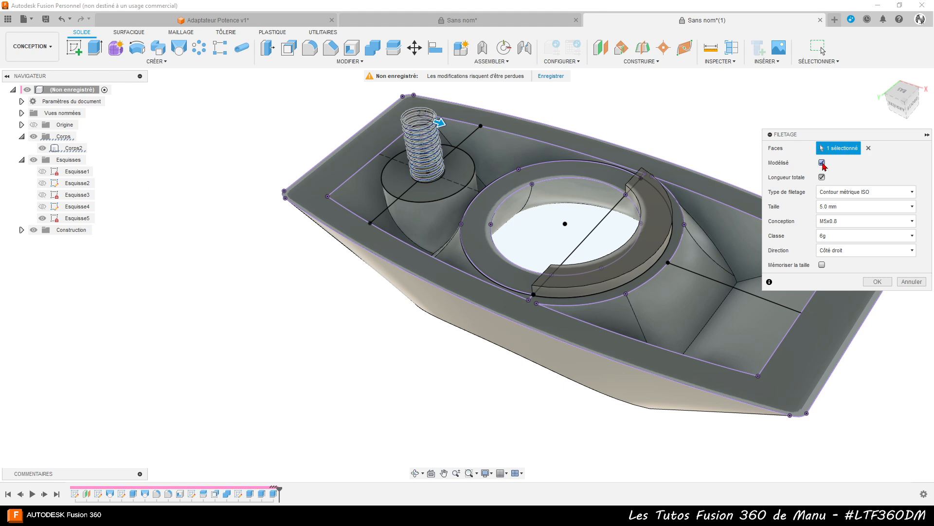
pyautogui.click(871, 222)
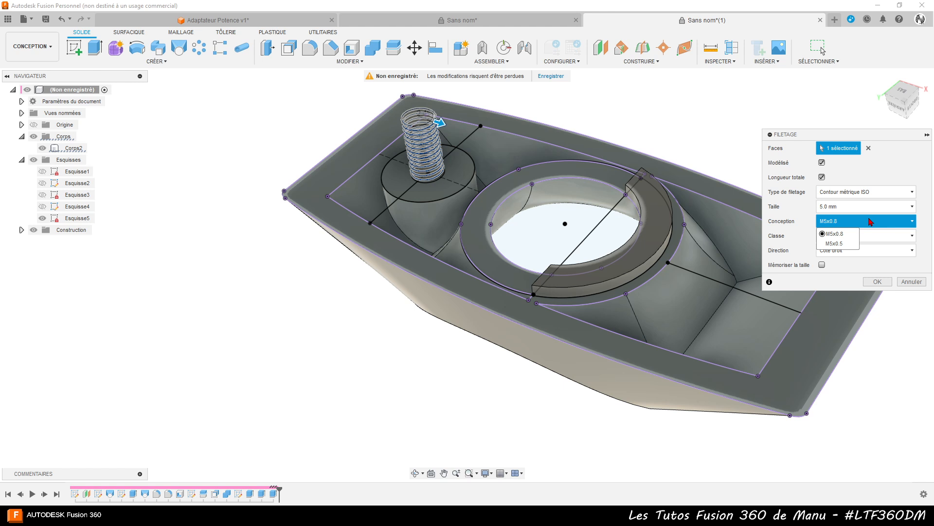
pyautogui.click(871, 226)
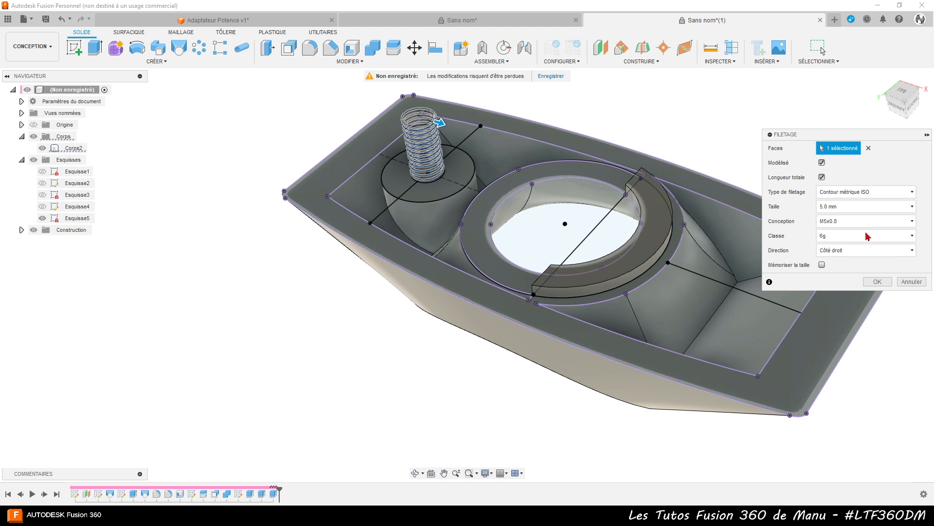
pyautogui.click(877, 281)
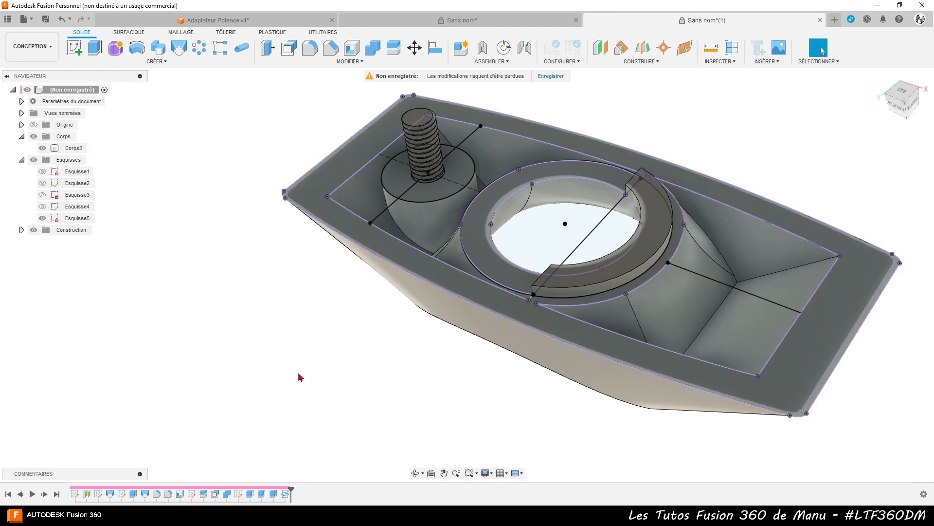
# - Chamfer the free-end edge of the threaded pin with an equal distance of 1 mm
pyautogui.scroll(5, 380, 115)
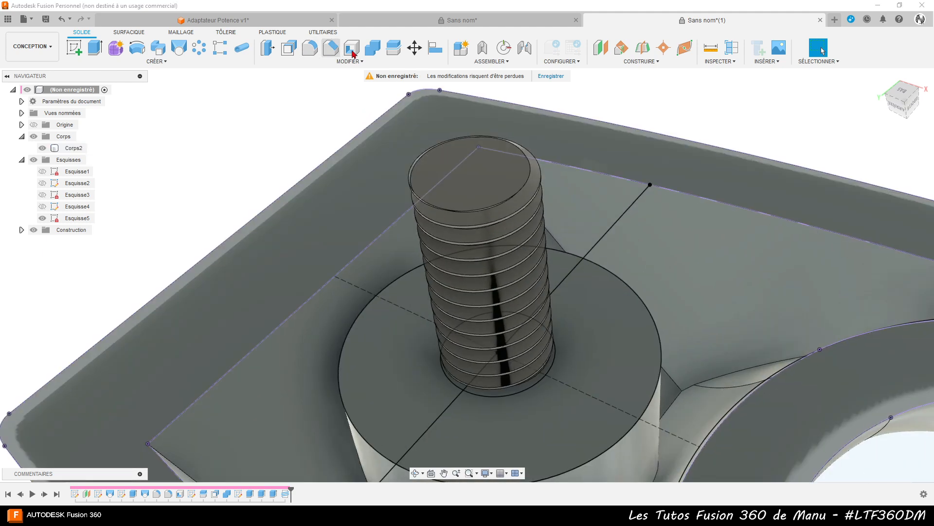
pyautogui.click(331, 48)
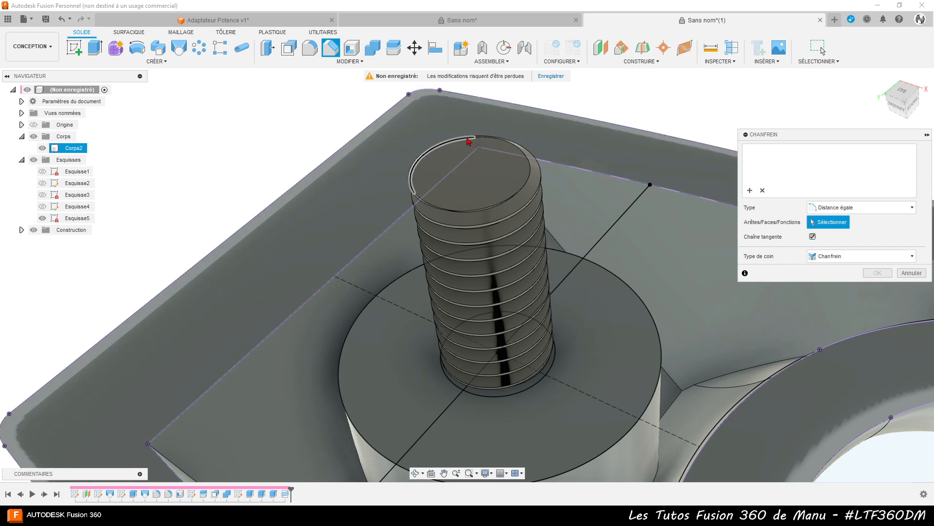
pyautogui.click(505, 145)
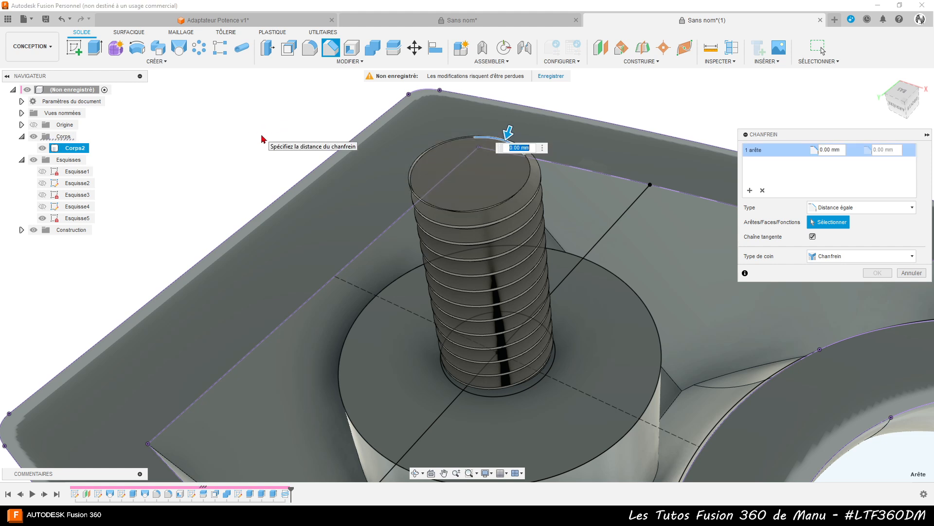
pyautogui.write('1')
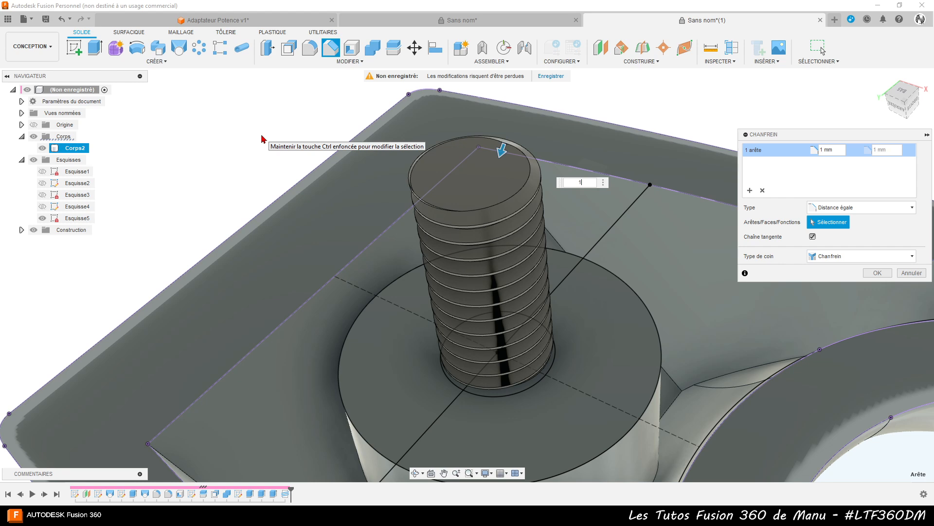
pyautogui.press('Return')
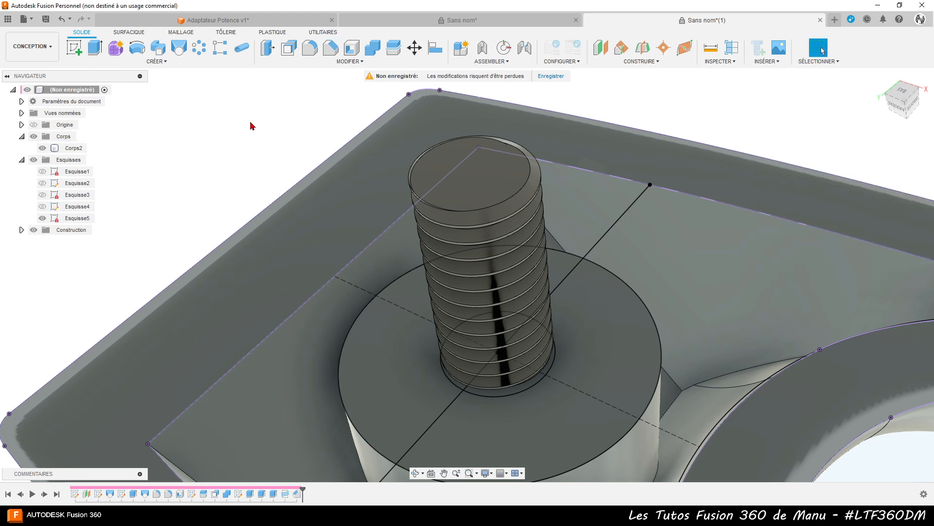
# - Check the reference drawing and create 2.20 mm thick webs along the sketch lines across the pin boss and from the ring to the far end wall
pyautogui.keyDown('shift'); pyautogui.moveTo(292, 149); pyautogui.dragTo(292, 136, button='middle'); pyautogui.keyUp('shift')
pyautogui.scroll(-5, 286, 159)
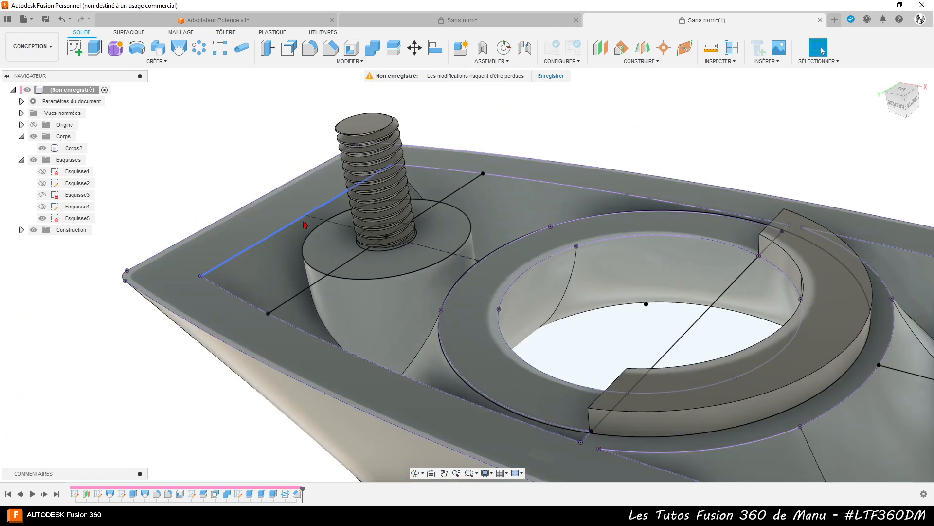
pyautogui.keyDown('shift'); pyautogui.moveTo(401, 249); pyautogui.dragTo(437, 294, button='middle'); pyautogui.keyUp('shift')
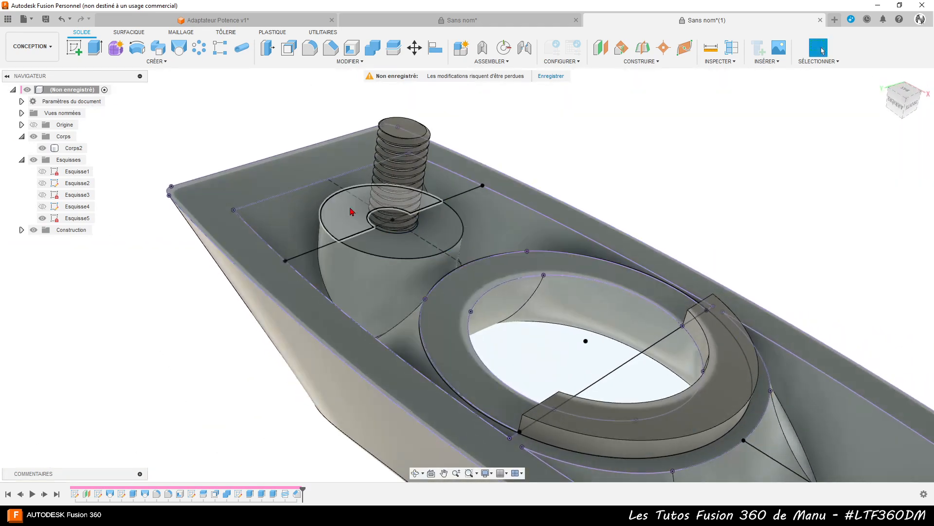
pyautogui.scroll(-4, 276, 144)
pyautogui.keyDown('shift'); pyautogui.moveTo(319, 291); pyautogui.dragTo(322, 317, button='middle'); pyautogui.keyUp('shift')
pyautogui.press('Escape')
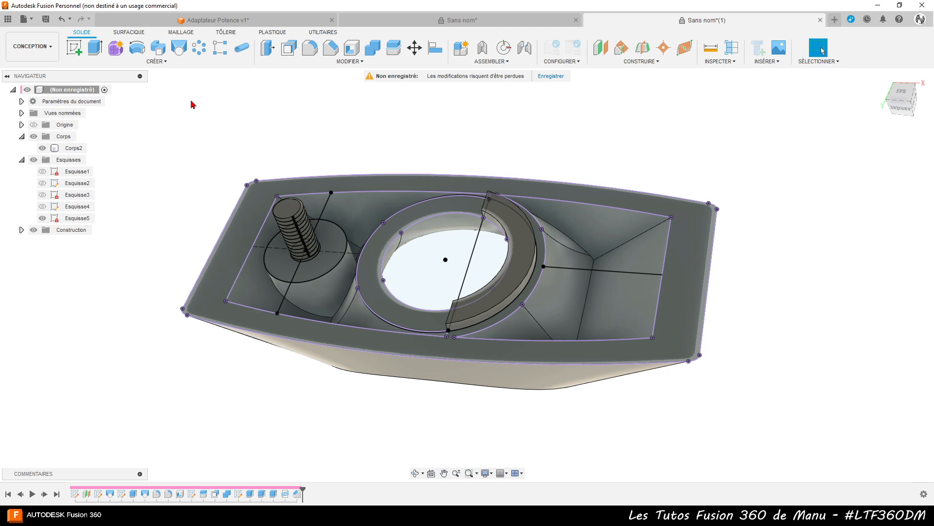
pyautogui.click(156, 62)
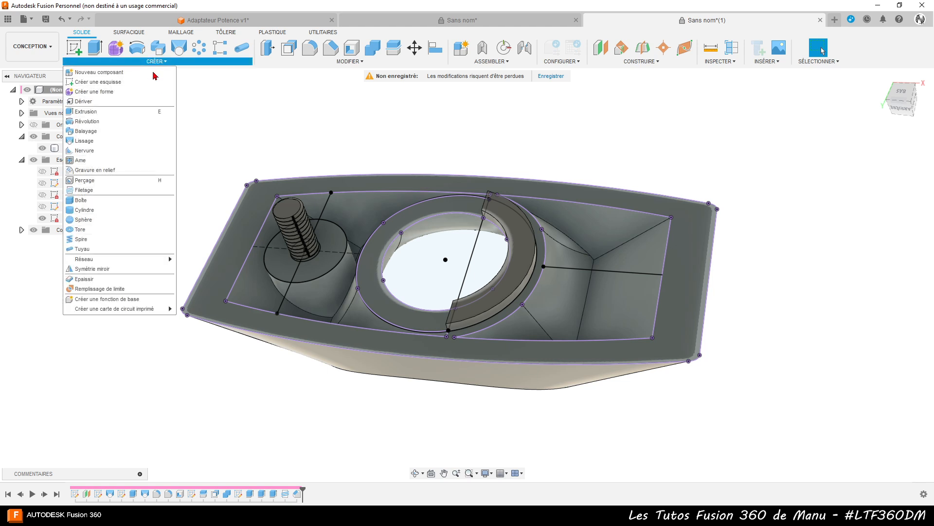
pyautogui.click(94, 161)
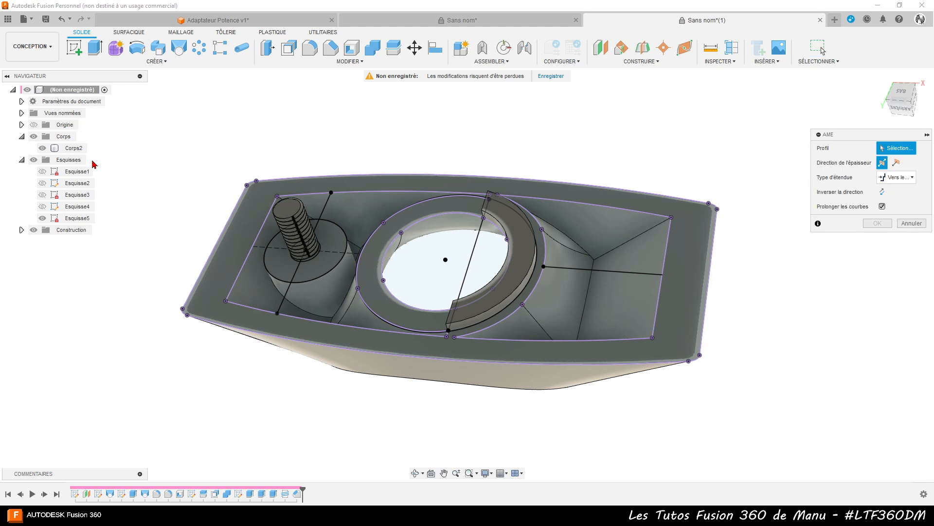
pyautogui.click(323, 211)
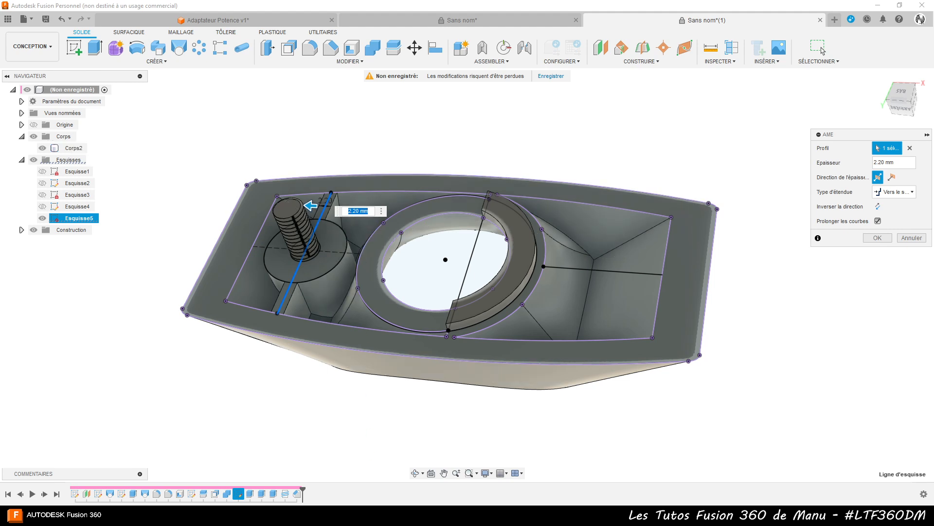
pyautogui.click(519, 515)
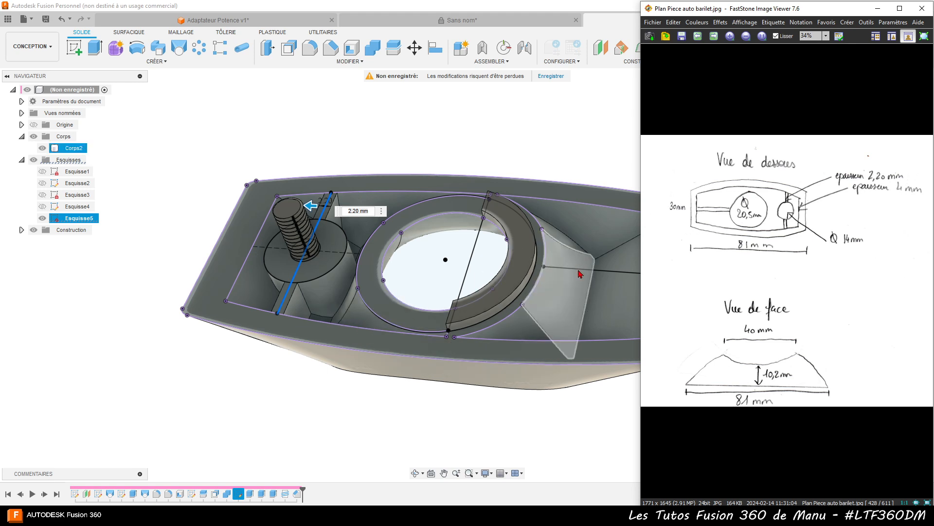
pyautogui.click(355, 399)
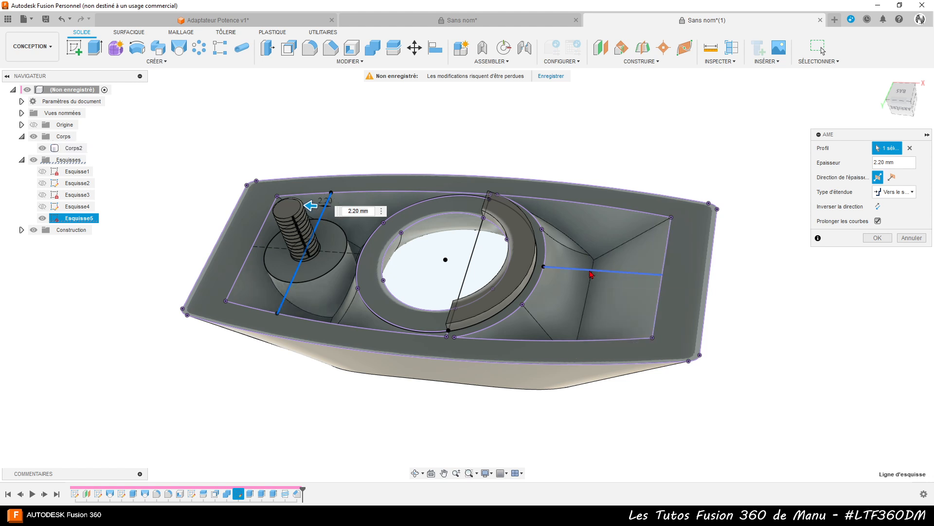
pyautogui.click(607, 274)
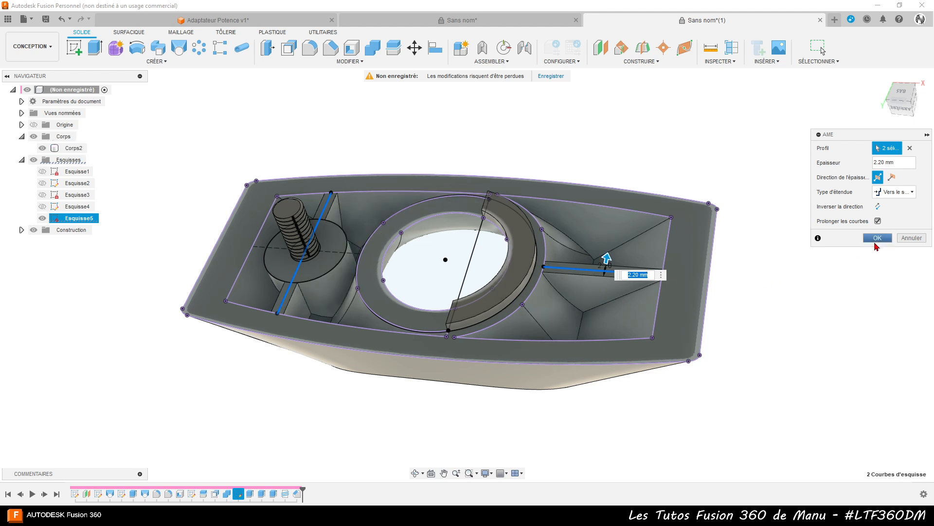
pyautogui.click(879, 238)
# - Hide Esquisse5 and compare the ribbed underside with the reference photo of the original part
pyautogui.moveTo(692, 427)
pyautogui.keyDown('shift'); pyautogui.mouseDown(button='middle')
pyautogui.moveTo(710, 409)
pyautogui.moveTo(701, 418)
pyautogui.mouseUp(button='middle'); pyautogui.keyUp('shift')
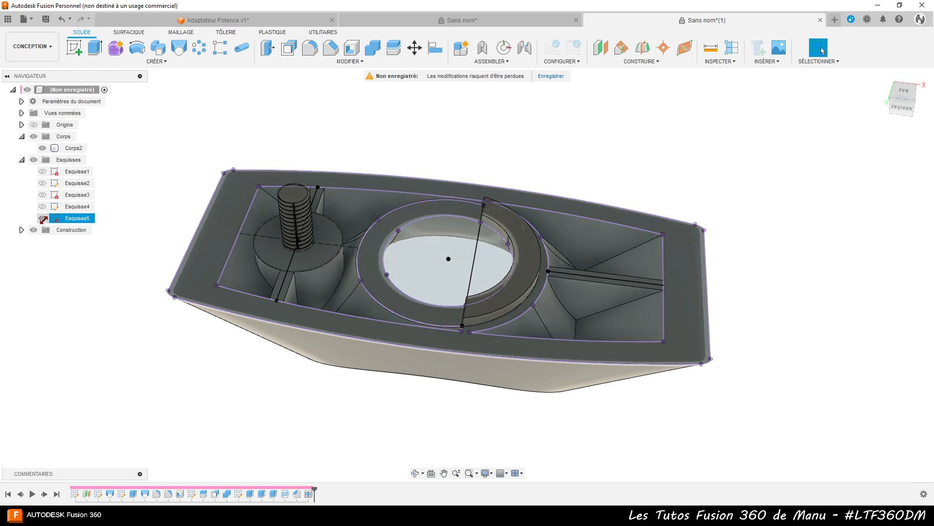
pyautogui.click(43, 219)
pyautogui.keyDown('shift'); pyautogui.moveTo(617, 463); pyautogui.dragTo(606, 422, button='middle'); pyautogui.keyUp('shift')
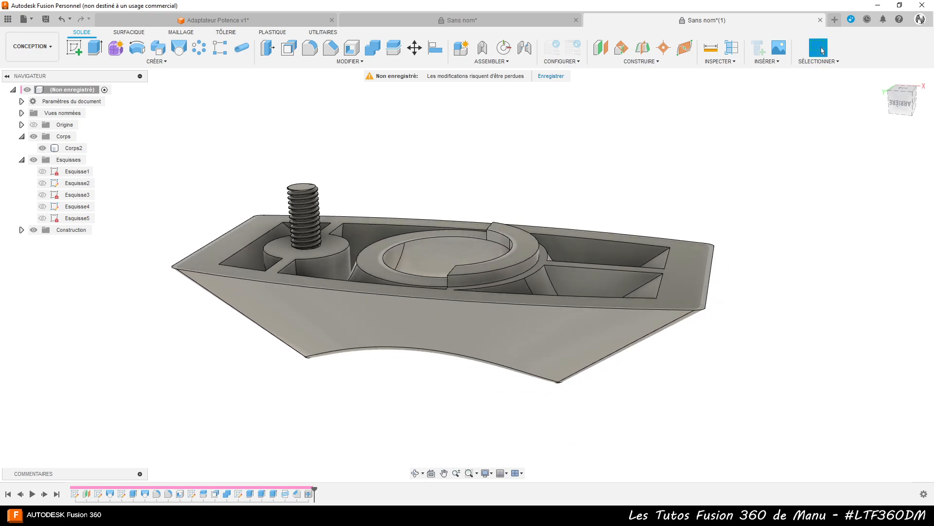
pyautogui.hotkey('alt', 'Tab')
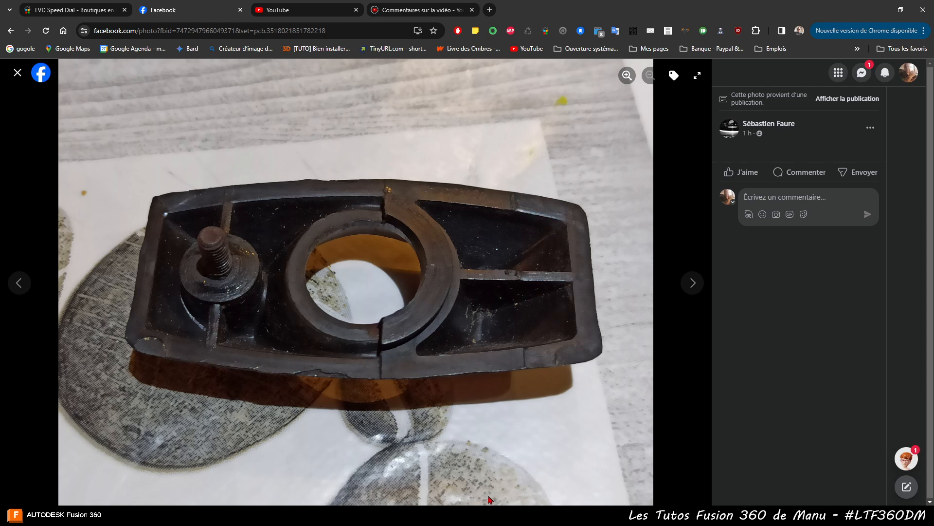
pyautogui.click(457, 502)
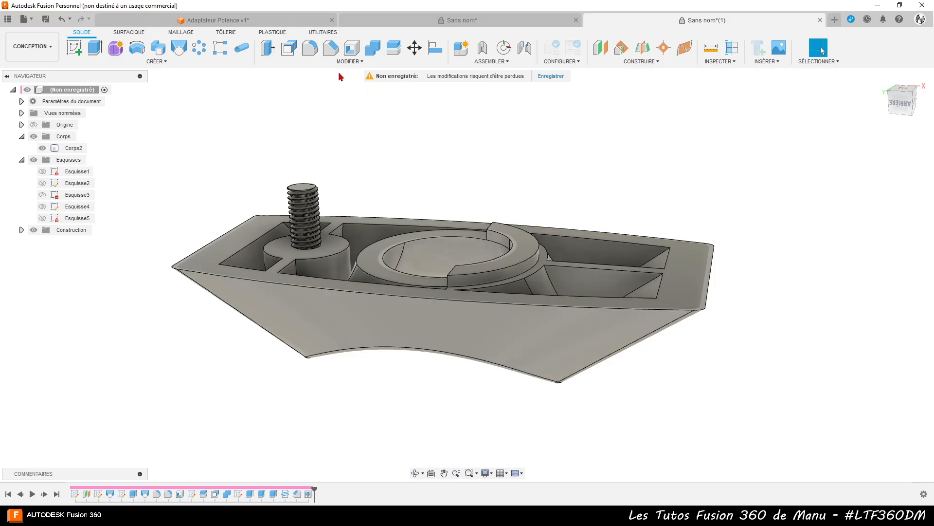
# - Show Esquisse4 and split the flat underside face along its transverse line through the central opening
pyautogui.click(351, 64)
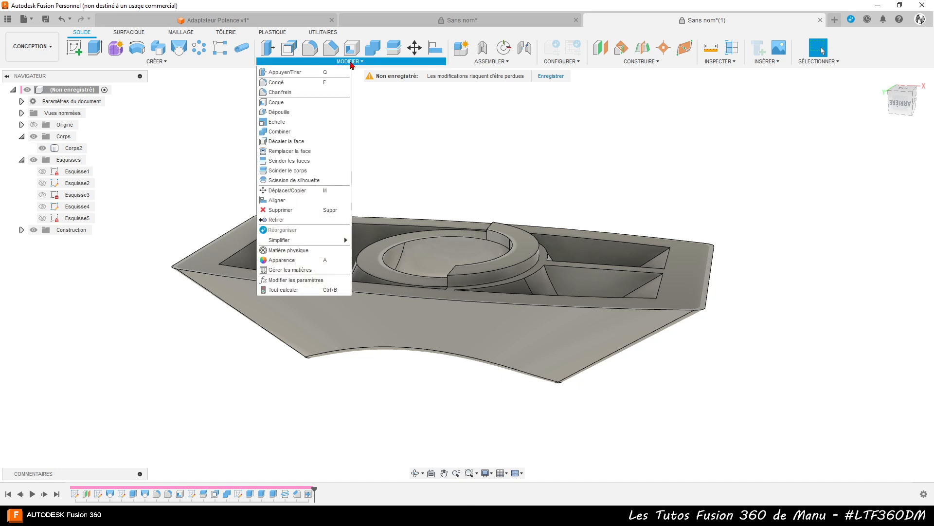
pyautogui.click(318, 163)
pyautogui.keyDown('shift'); pyautogui.moveTo(509, 171); pyautogui.dragTo(504, 399, button='middle'); pyautogui.keyUp('shift')
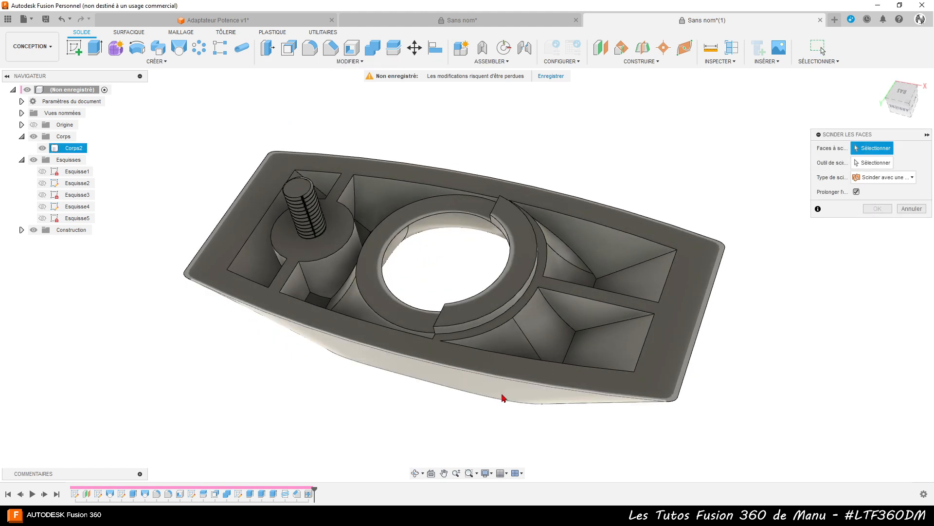
pyautogui.click(532, 379)
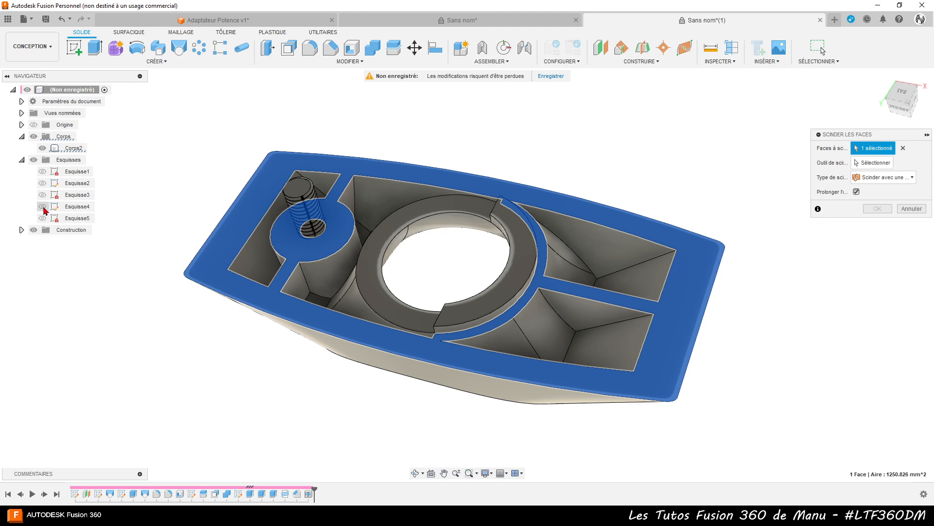
pyautogui.click(43, 207)
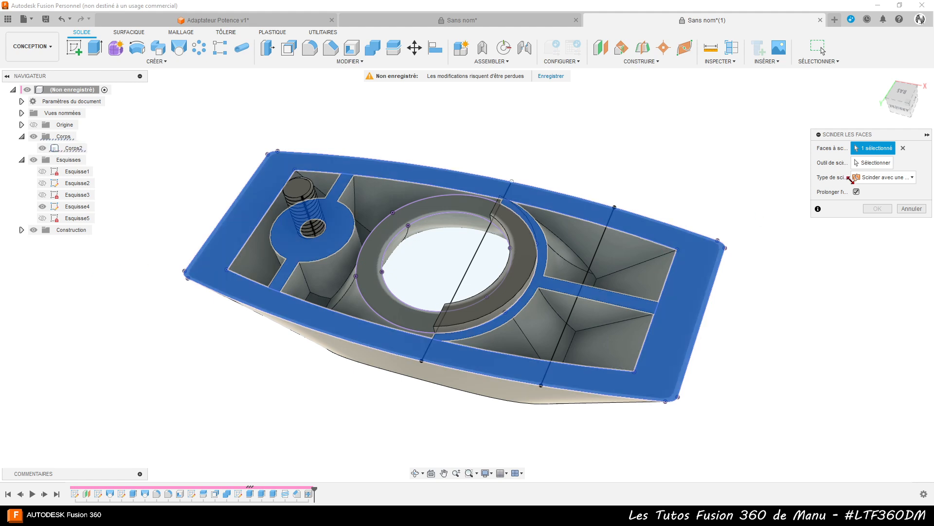
pyautogui.click(872, 163)
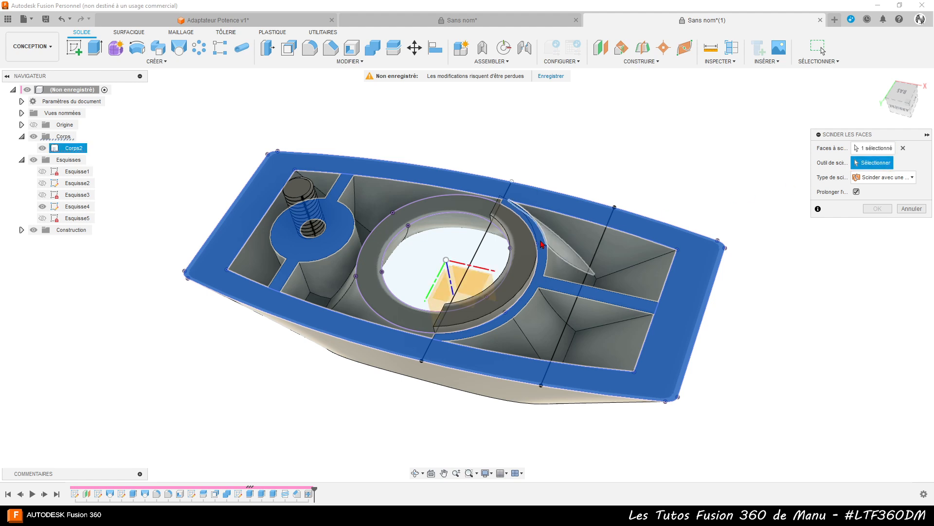
pyautogui.click(478, 248)
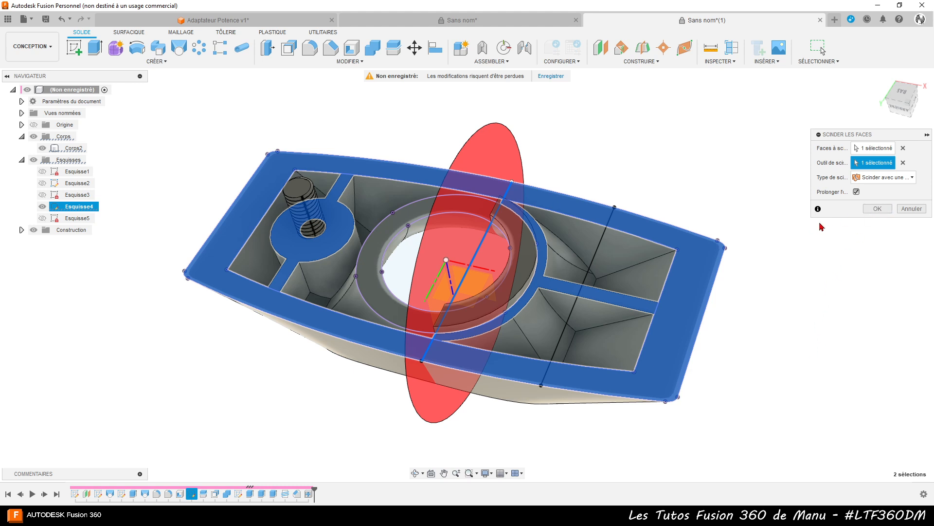
pyautogui.click(878, 208)
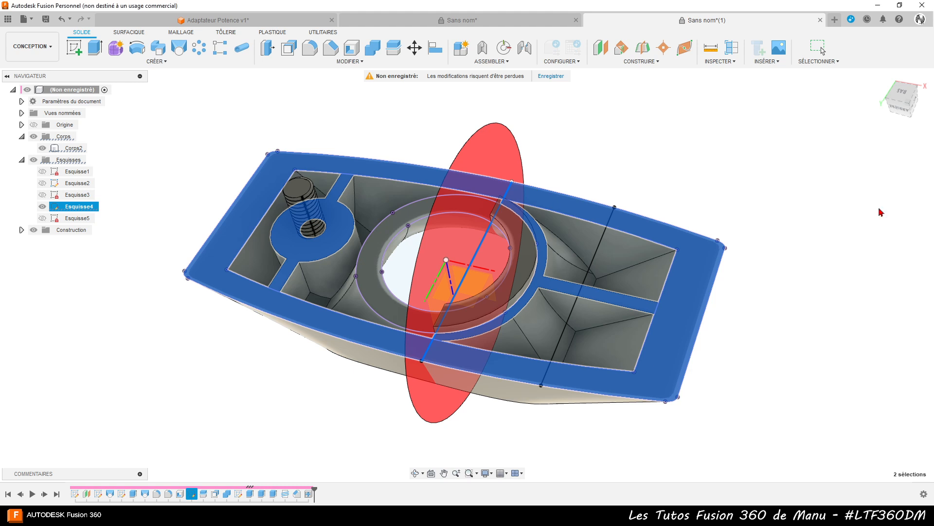
# - Split the underside face on the side away from the pin along the second transverse line of Esquisse4, and hide that sketch
pyautogui.click(363, 62)
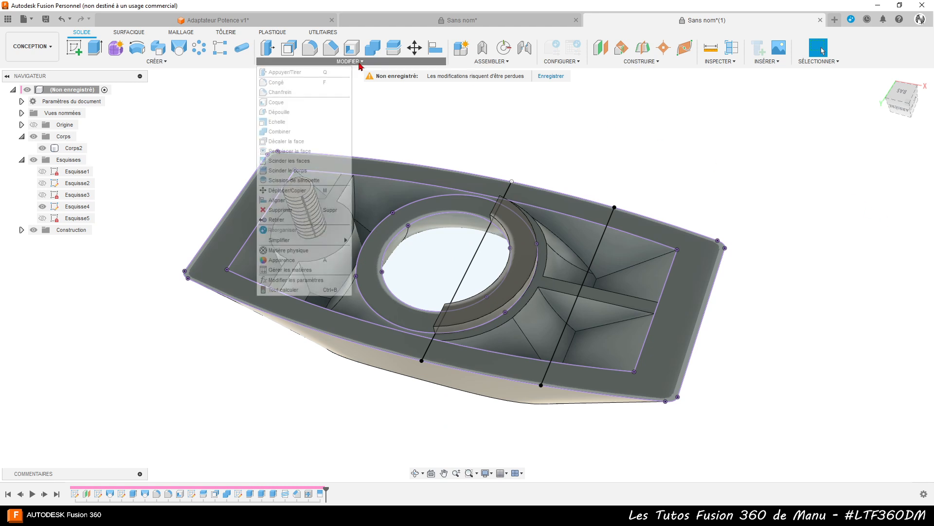
pyautogui.click(297, 162)
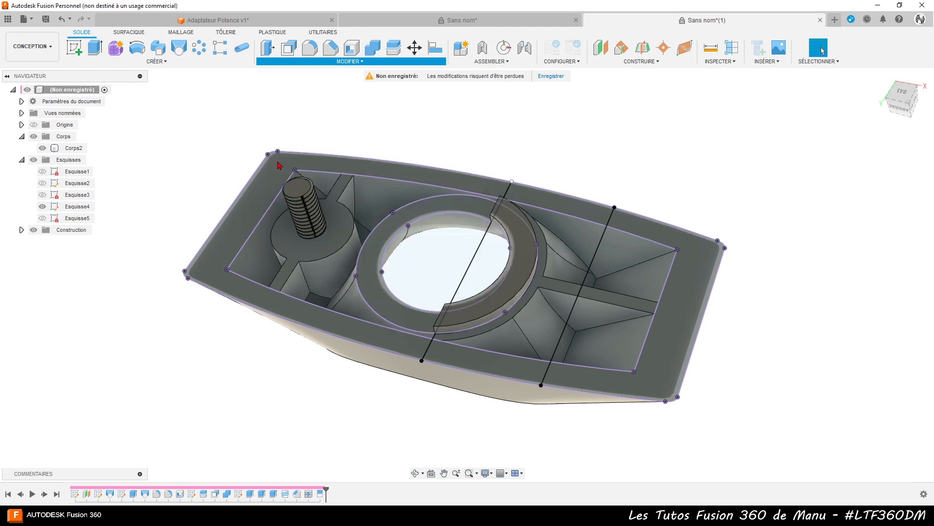
pyautogui.click(591, 386)
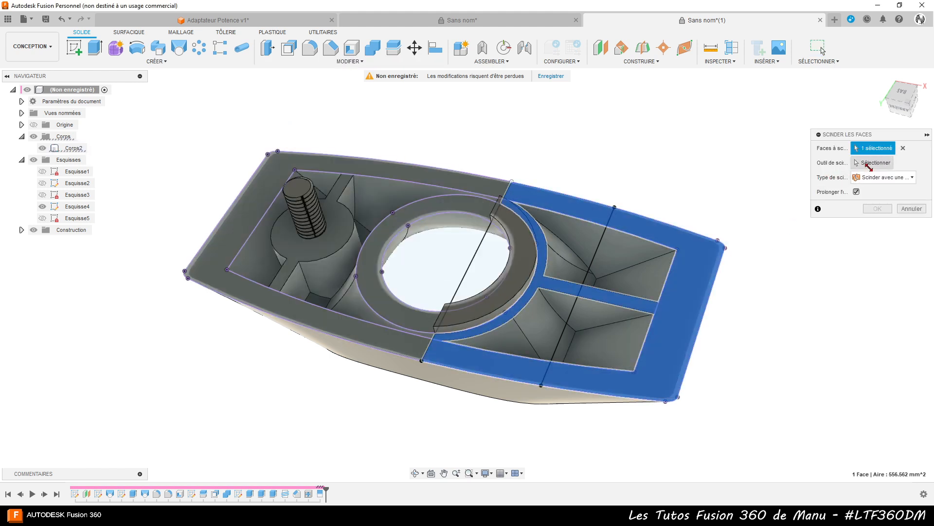
pyautogui.click(868, 163)
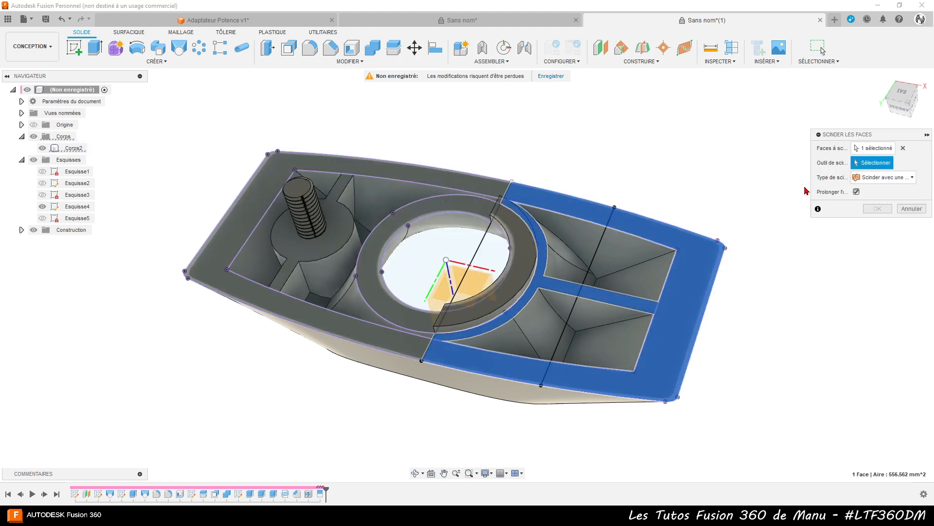
pyautogui.click(598, 257)
pyautogui.click(871, 211)
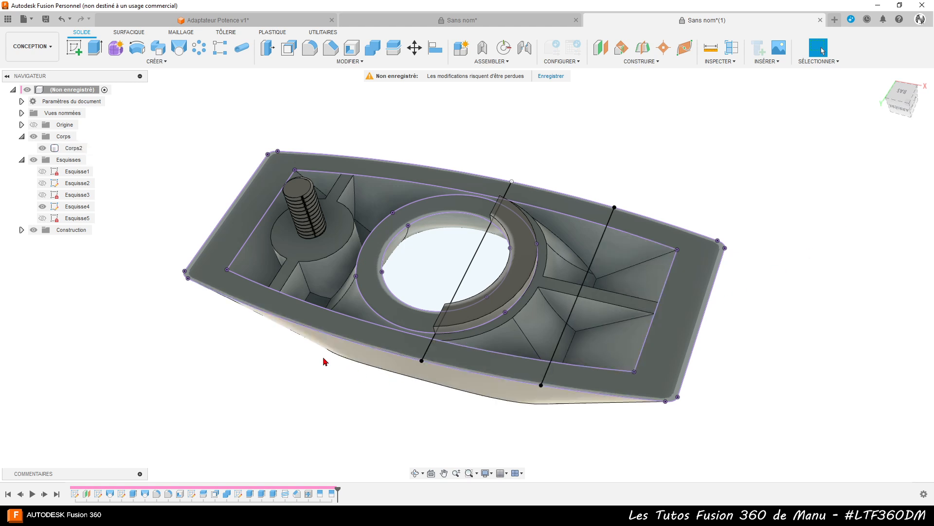
pyautogui.click(73, 208)
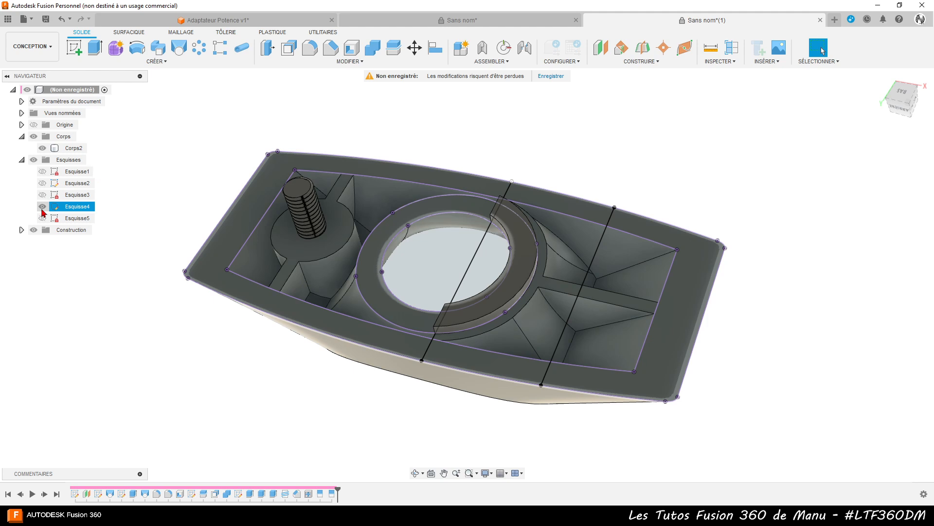
pyautogui.click(42, 207)
# - Try to offset the middle portion of the flat underside face, between the two split lines, by 0.2 mm
pyautogui.scroll(3, 462, 441)
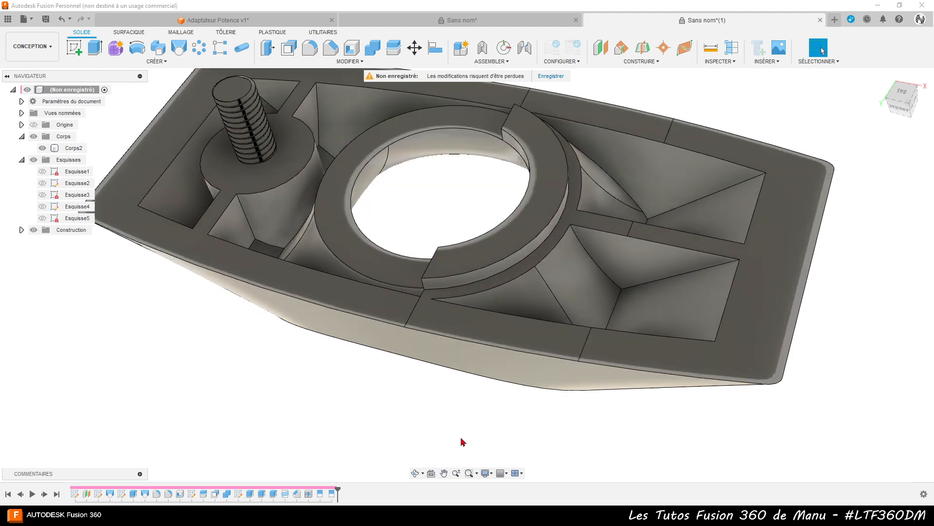
pyautogui.keyDown('shift'); pyautogui.moveTo(511, 381); pyautogui.dragTo(471, 381, button='middle'); pyautogui.keyUp('shift')
pyautogui.click(465, 332)
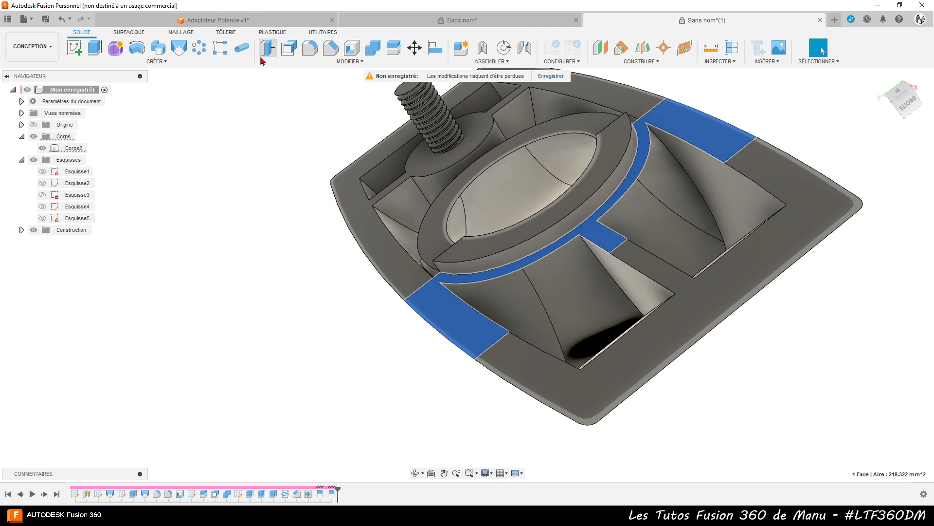
pyautogui.click(288, 48)
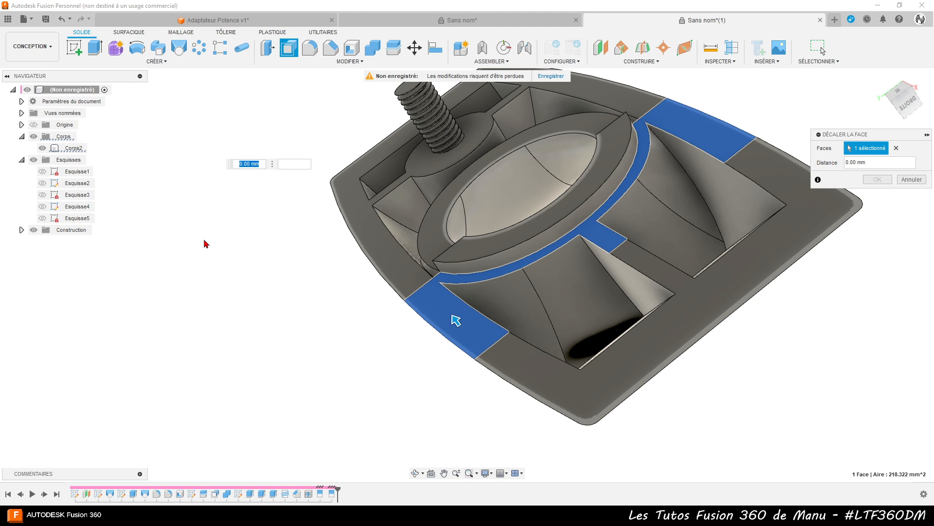
pyautogui.write('0.2')
pyautogui.press('Return')
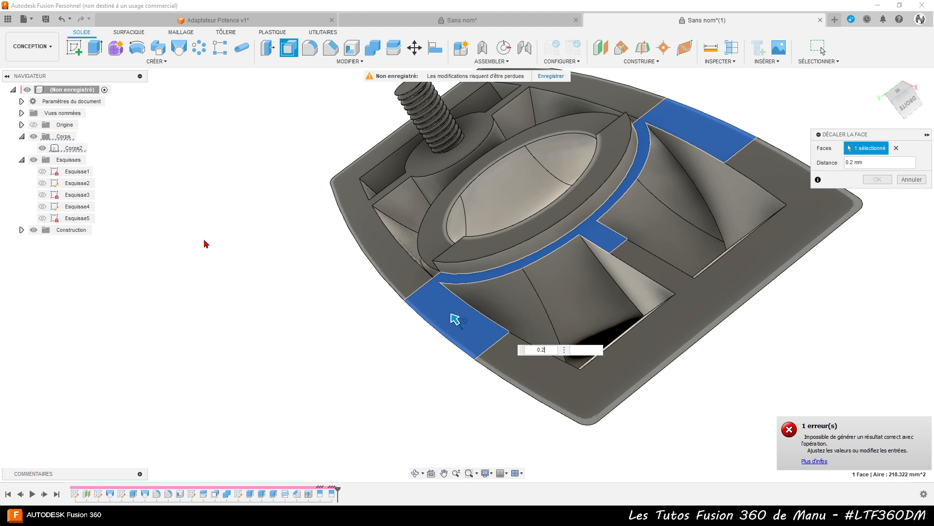
# - Test offset distances of 0.1, 0.15 and 0.12 mm, and apply a 0.13 mm offset to the split underside portion
pyautogui.write('0.1')
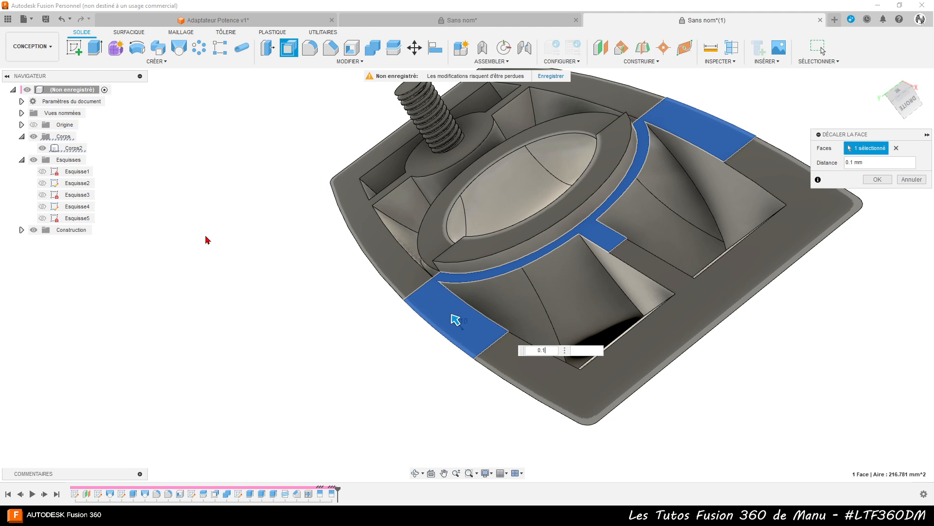
pyautogui.keyDown('shift'); pyautogui.moveTo(262, 380); pyautogui.dragTo(396, 341, button='middle'); pyautogui.keyUp('shift')
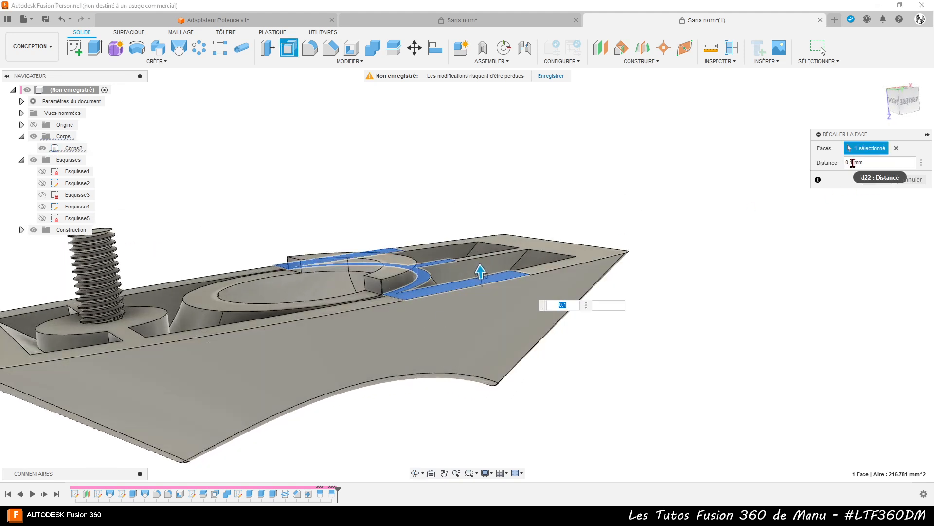
pyautogui.click(853, 164)
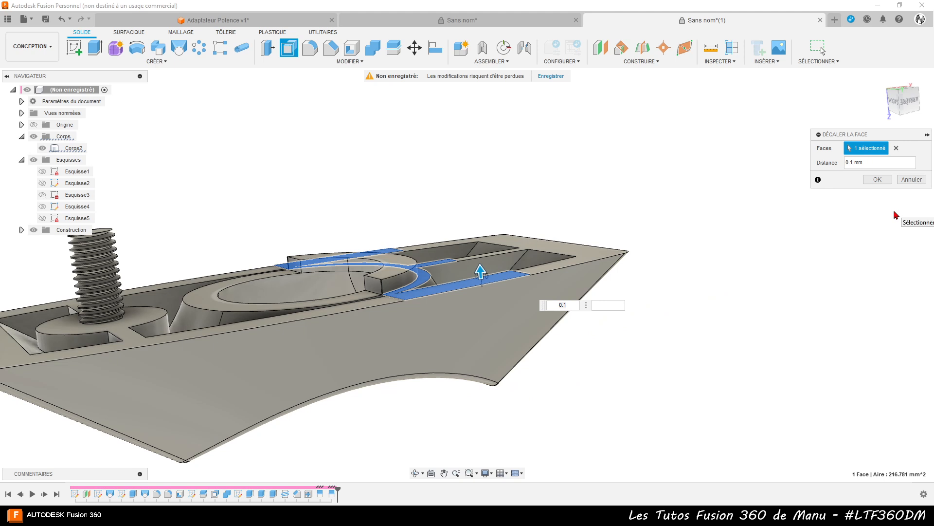
pyautogui.press('Return')
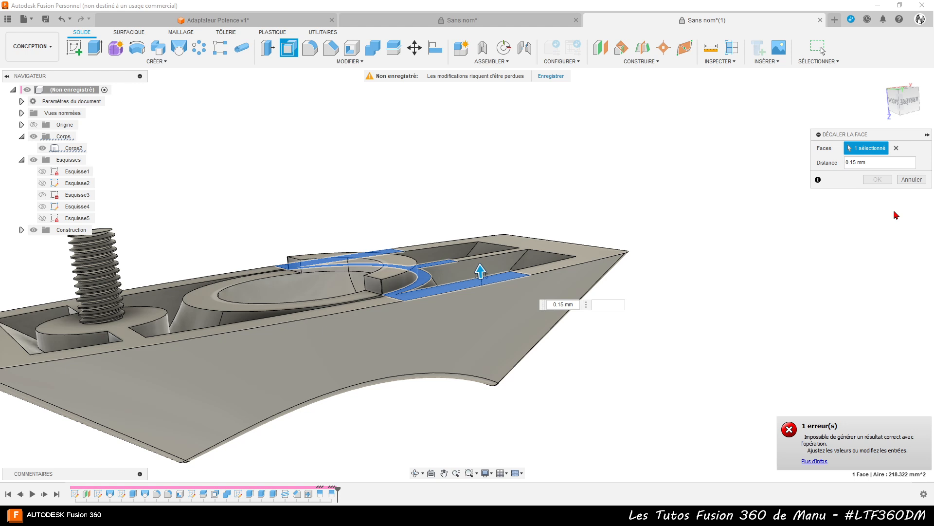
pyautogui.write('2')
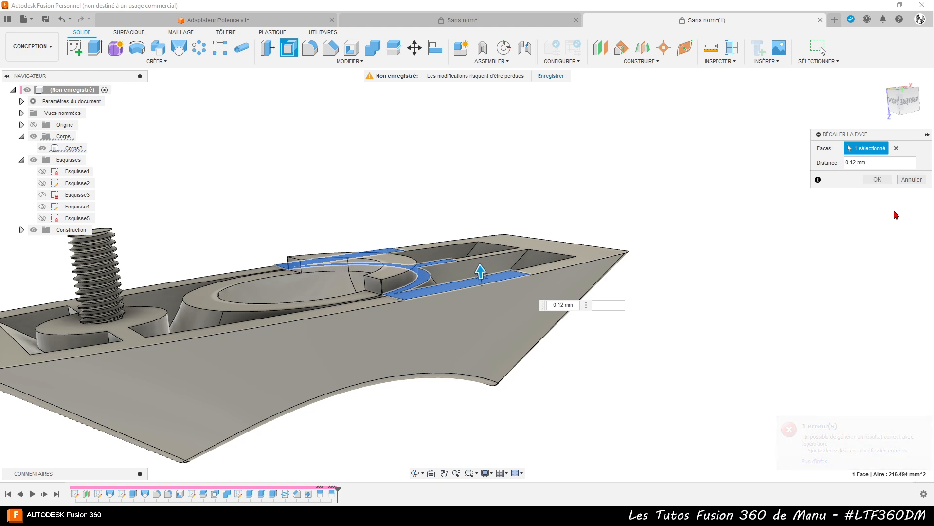
pyautogui.write('3')
pyautogui.press('Return')
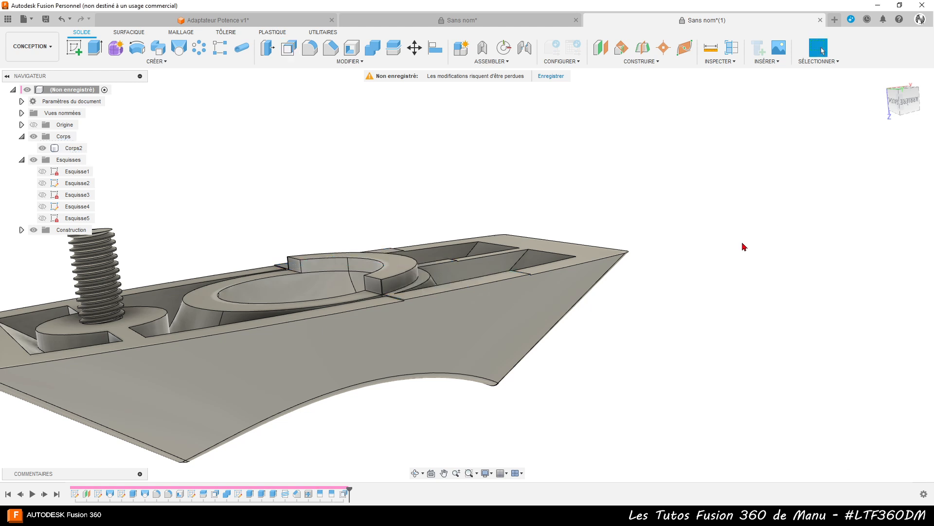
# - Inspect the small step at the edges of the offset underside portion from the long side and the end
pyautogui.keyDown('shift'); pyautogui.moveTo(651, 351); pyautogui.dragTo(651, 328, button='middle'); pyautogui.keyUp('shift')
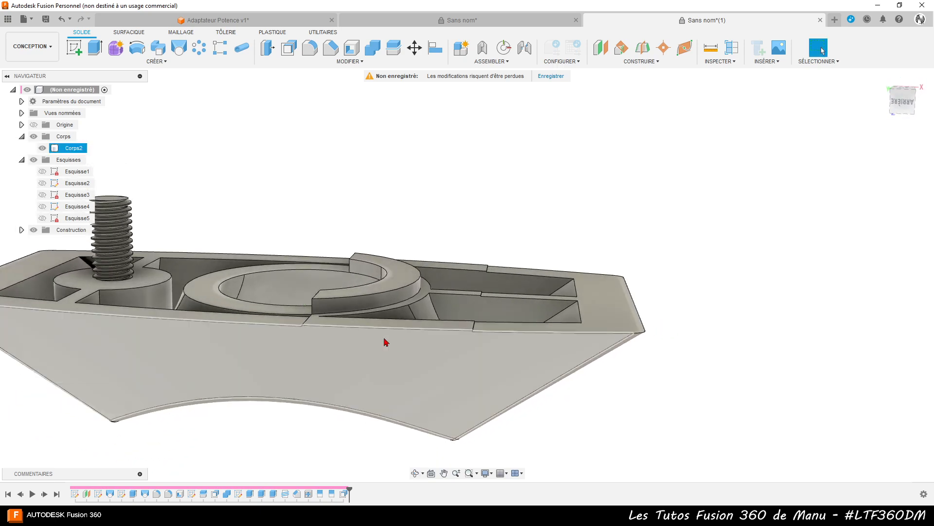
pyautogui.scroll(3, 259, 337)
pyautogui.scroll(1, 259, 337)
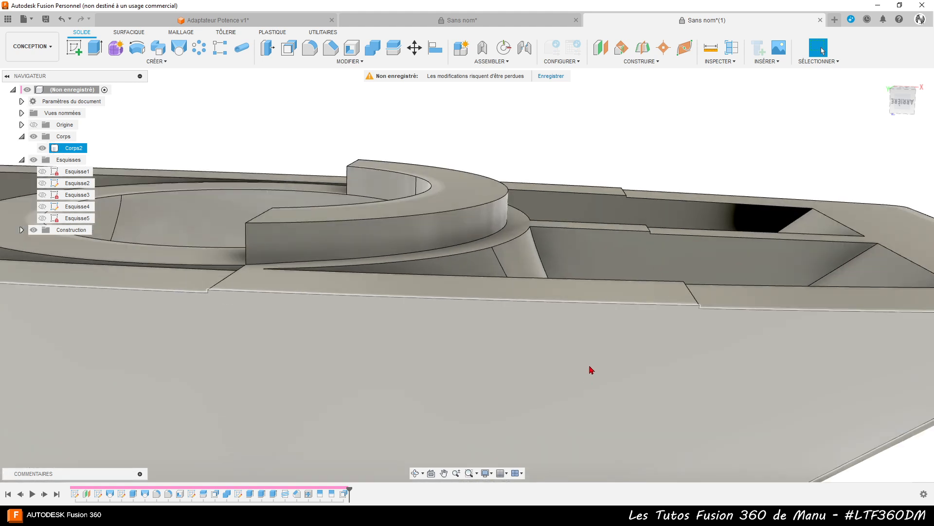
pyautogui.scroll(2, 588, 378)
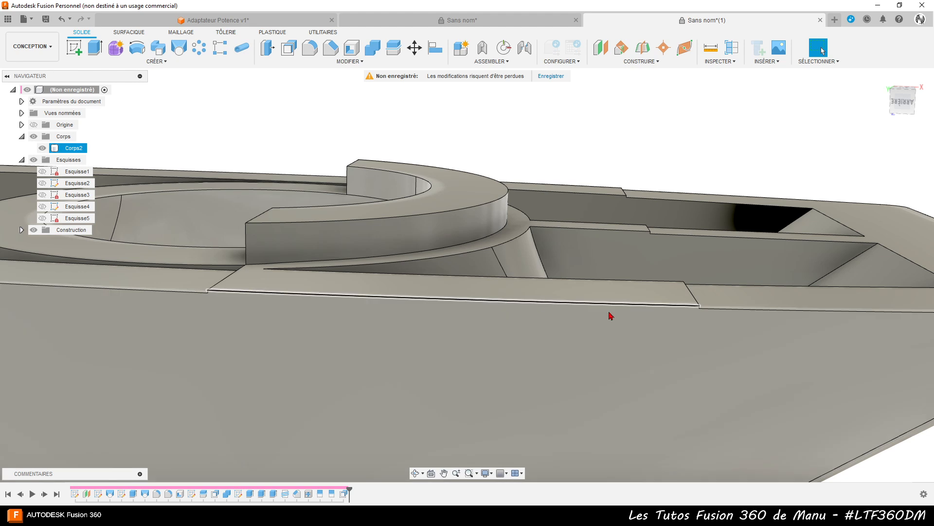
pyautogui.keyDown('shift'); pyautogui.moveTo(697, 322); pyautogui.dragTo(610, 324, button='middle'); pyautogui.keyUp('shift')
pyautogui.scroll(-1, 609, 324)
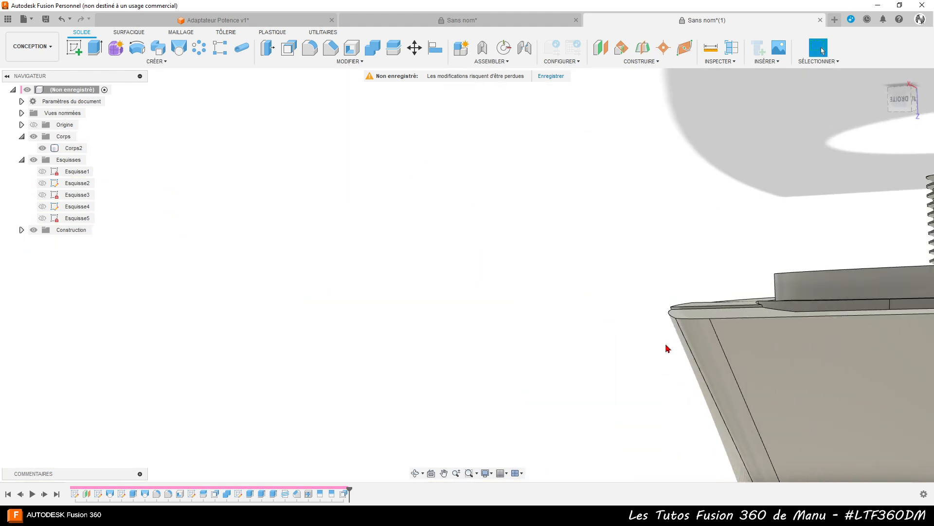
pyautogui.keyDown('shift'); pyautogui.moveTo(668, 348); pyautogui.dragTo(642, 353, button='middle'); pyautogui.keyUp('shift')
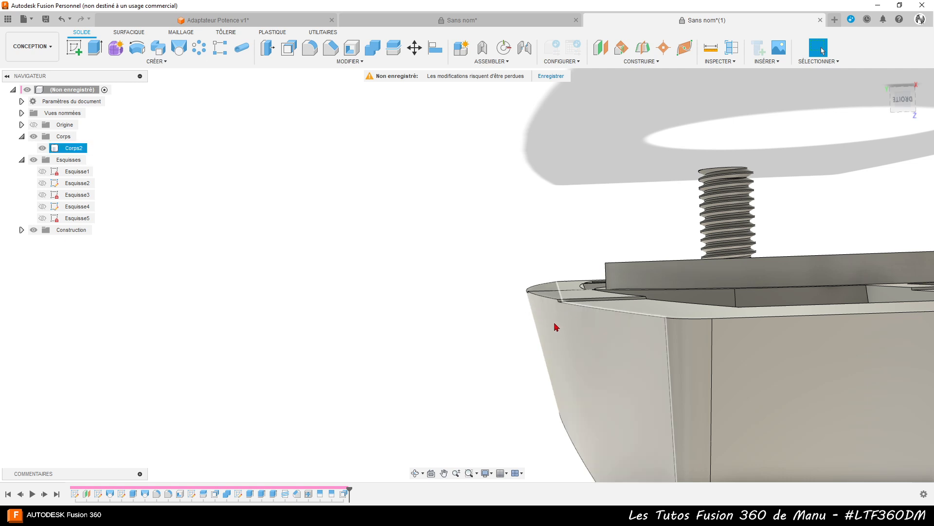
pyautogui.click(454, 265)
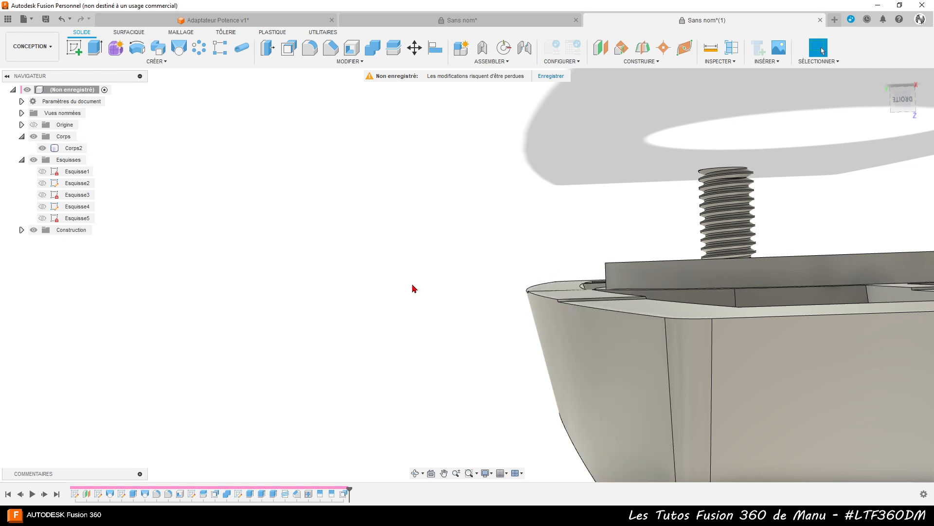
# - Examine the underside's raised ring segment, including its curved outer face, and review the whole part from below, the side and above
pyautogui.keyDown('shift'); pyautogui.moveTo(431, 286); pyautogui.dragTo(513, 164, button='middle'); pyautogui.keyUp('shift')
pyautogui.scroll(-2, 416, 308)
pyautogui.scroll(3, 639, 344)
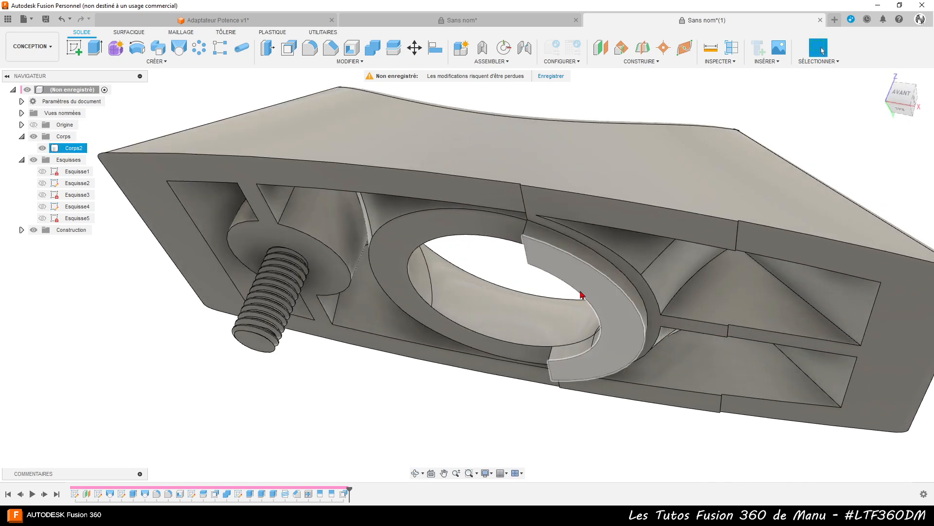
pyautogui.click(588, 257)
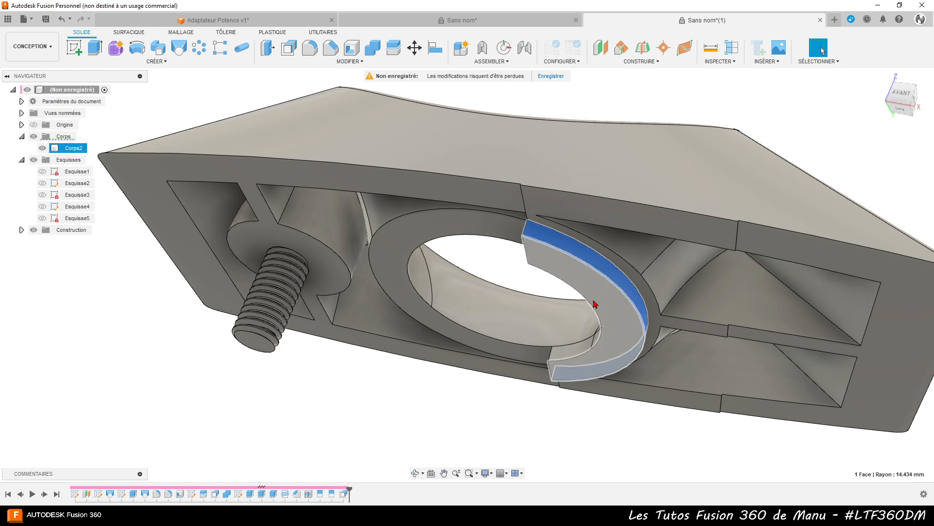
pyautogui.keyDown('shift'); pyautogui.moveTo(594, 304); pyautogui.dragTo(640, 328, button='middle'); pyautogui.keyUp('shift')
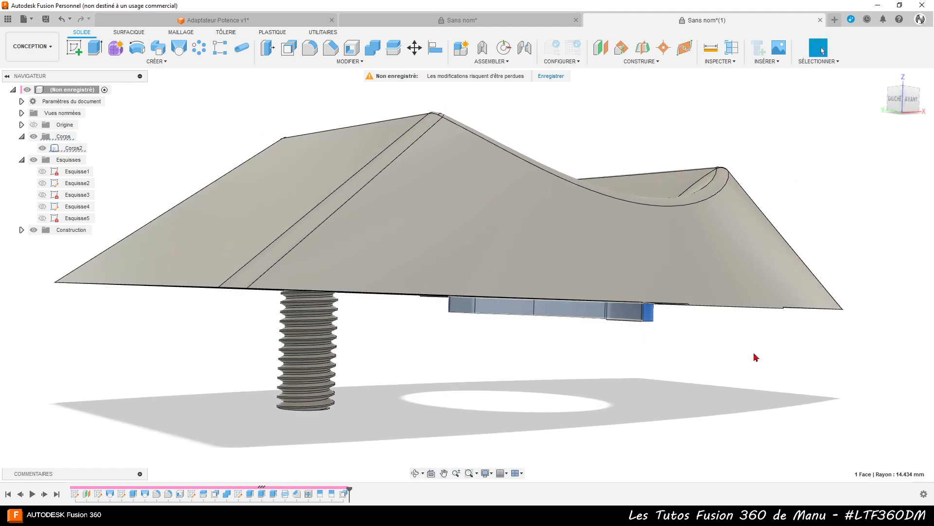
pyautogui.click(755, 358)
pyautogui.keyDown('shift'); pyautogui.moveTo(666, 382); pyautogui.dragTo(423, 317, button='middle'); pyautogui.keyUp('shift')
pyautogui.click(821, 50)
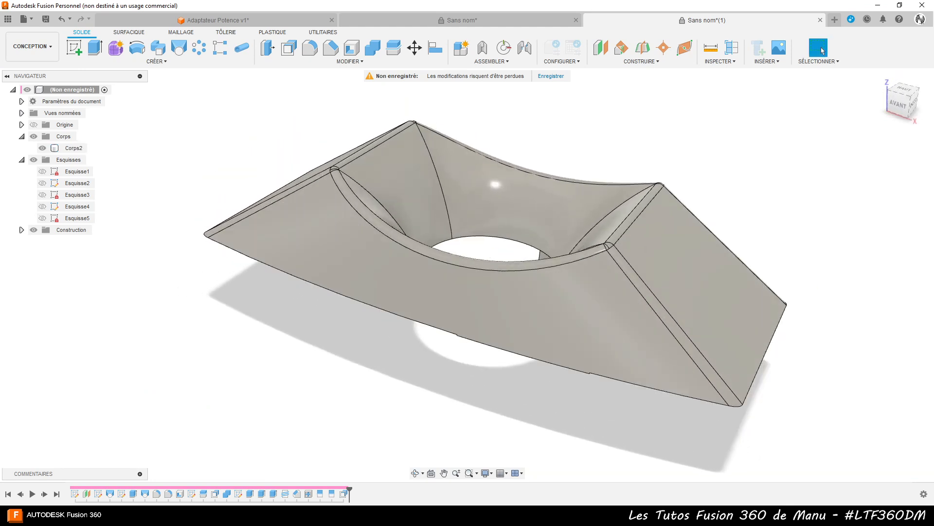